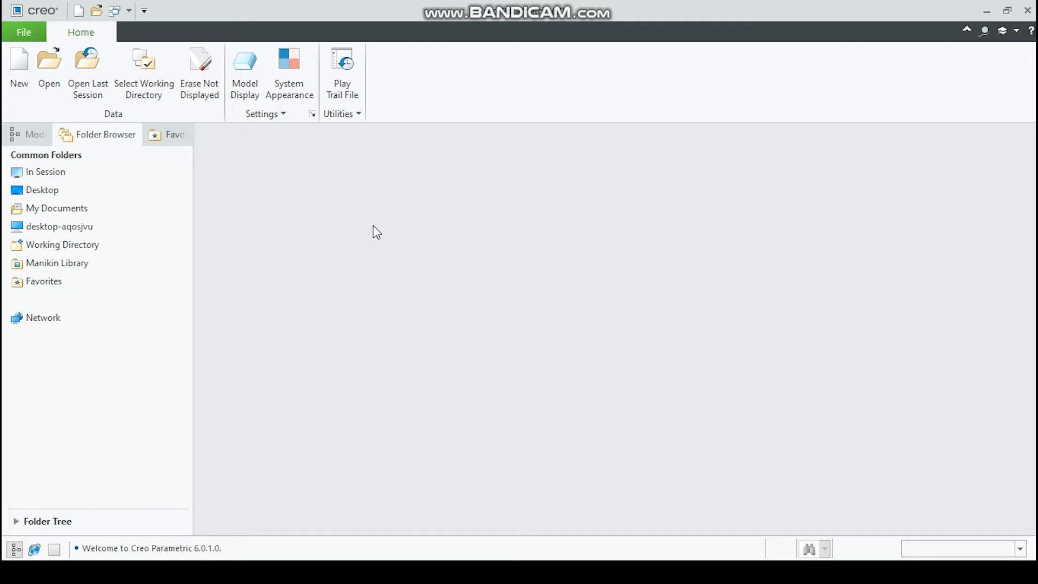
Step: Create a new solid part named Pinion without using the default template
{"action": "left_click", "coordinate": [20, 71]}
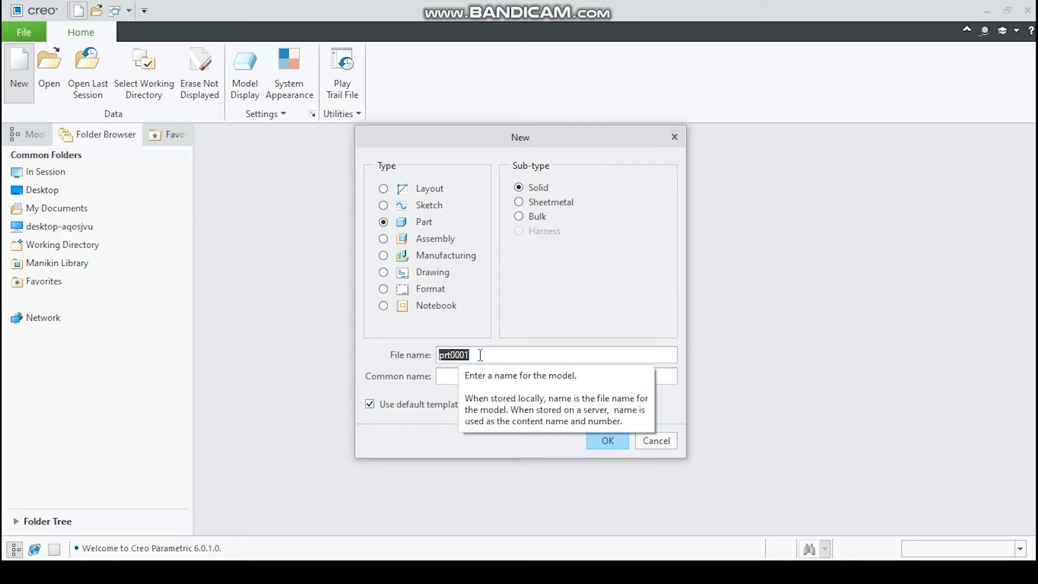
{"action": "type", "text": "Pinion"}
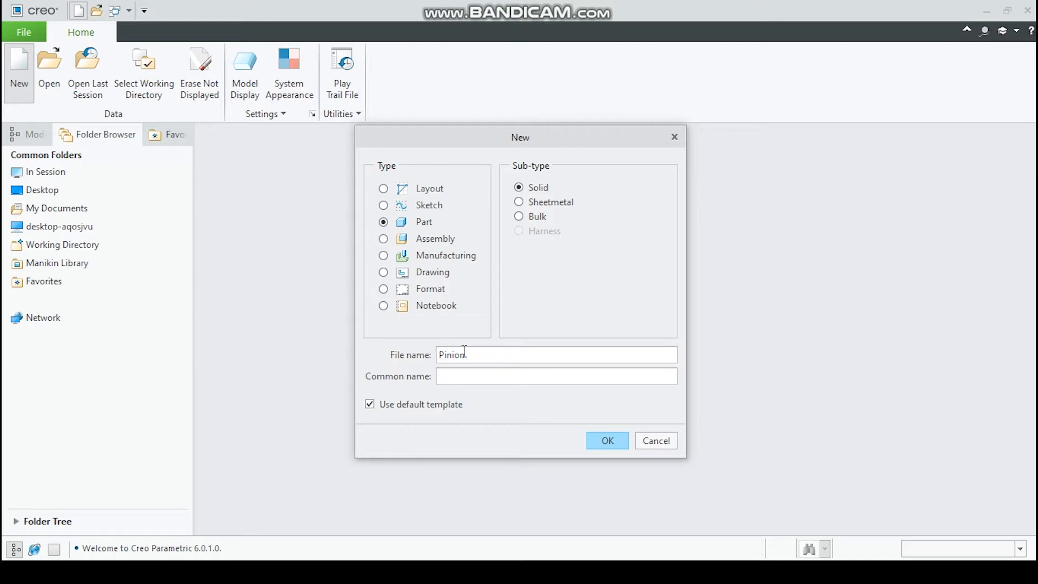
{"action": "left_click", "coordinate": [371, 404]}
{"action": "left_click", "coordinate": [614, 436]}
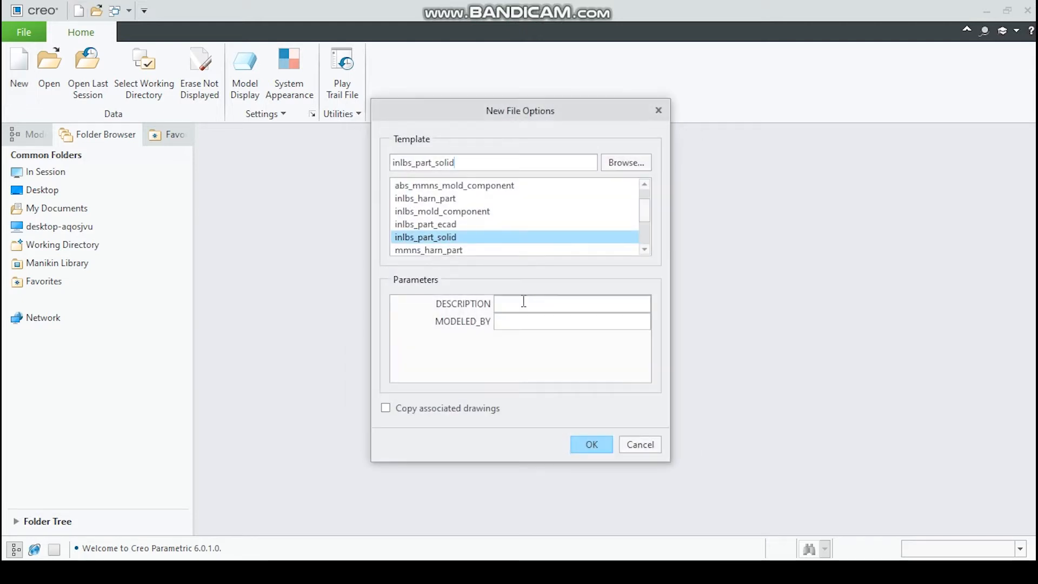
Step: Choose the inlbs_part_solid template for the new part and confirm the file options
{"action": "left_click", "coordinate": [439, 249]}
{"action": "left_click_drag", "start_coordinate": [645, 221], "coordinate": [648, 219]}
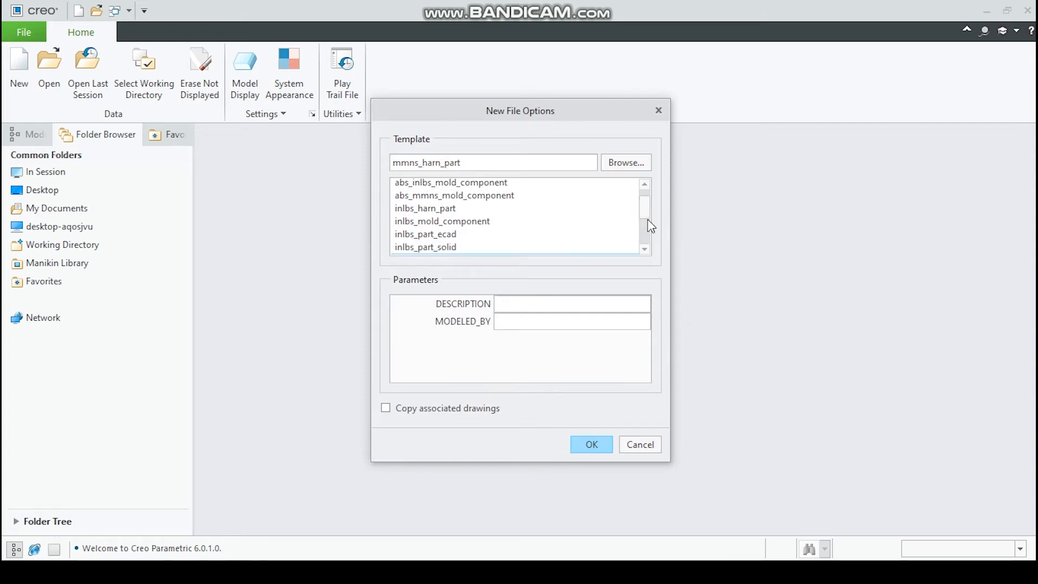
{"action": "left_click", "coordinate": [439, 248]}
{"action": "left_click_drag", "start_coordinate": [643, 209], "coordinate": [646, 234]}
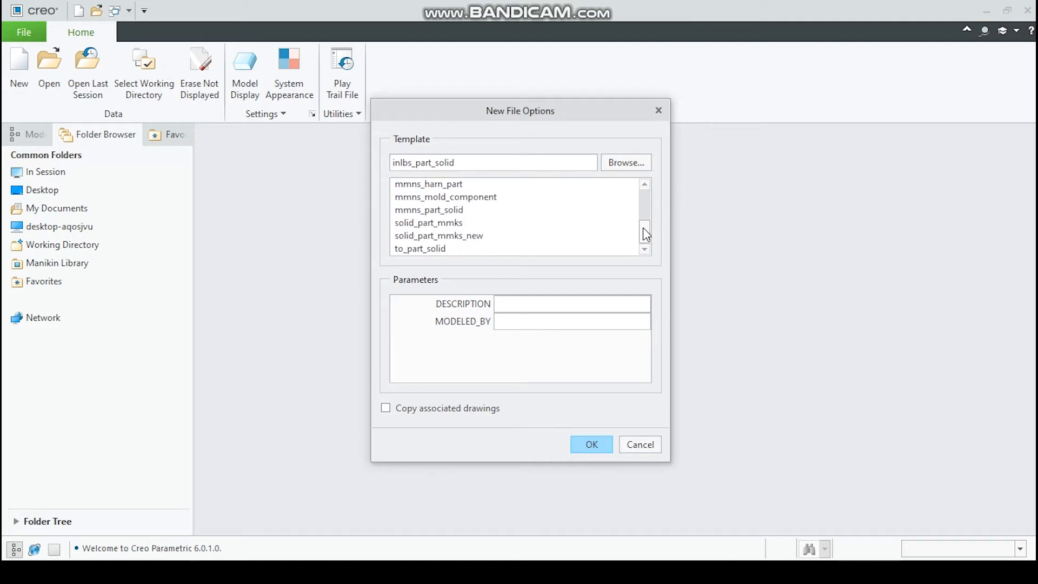
{"action": "left_click_drag", "start_coordinate": [649, 242], "coordinate": [644, 205]}
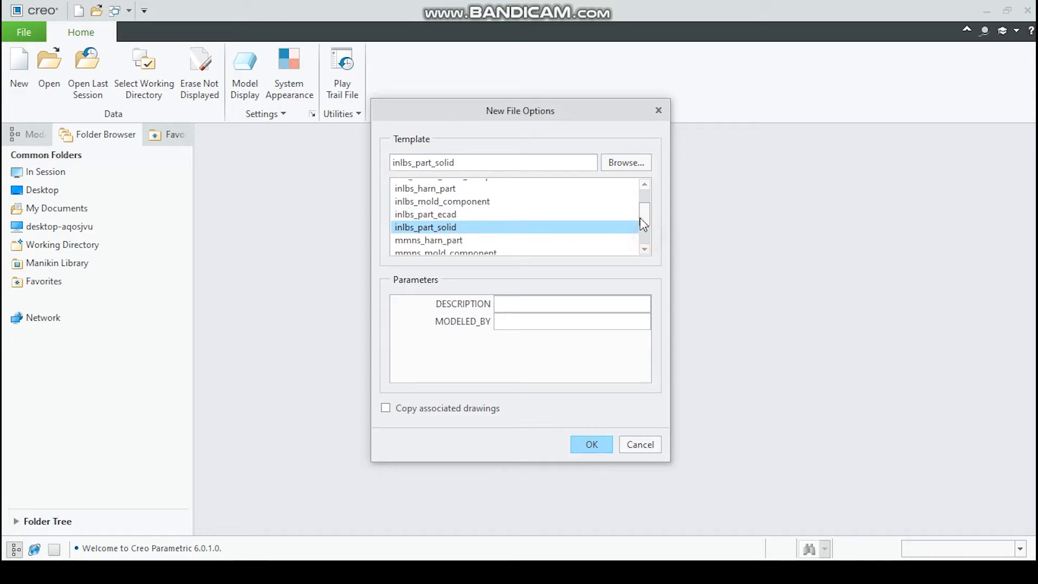
{"action": "left_click", "coordinate": [426, 228]}
{"action": "left_click", "coordinate": [424, 227]}
{"action": "left_click", "coordinate": [594, 440]}
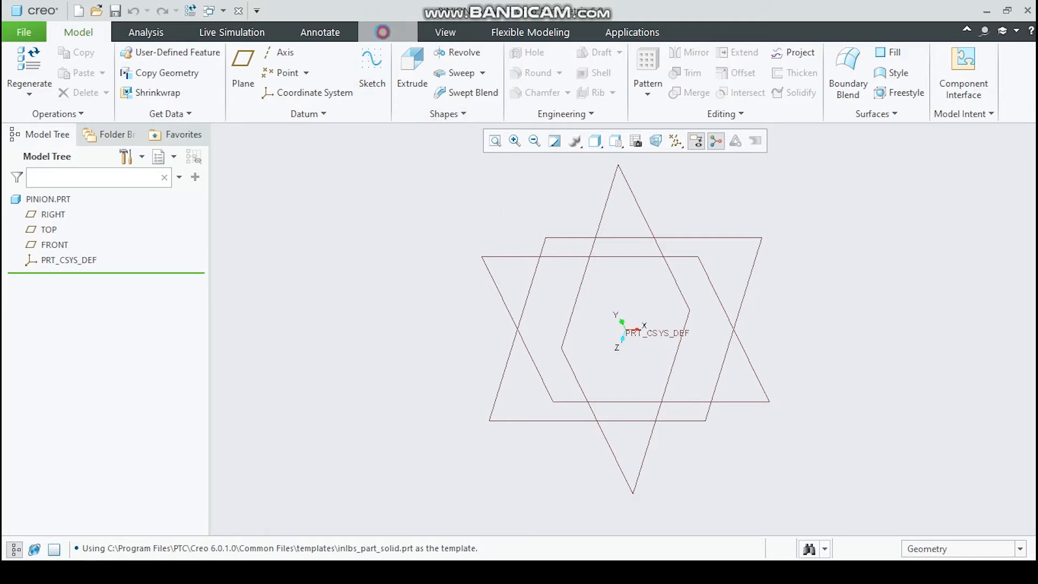
Step: Add four new real-number parameters to the part's parameter list
{"action": "left_click", "coordinate": [387, 32]}
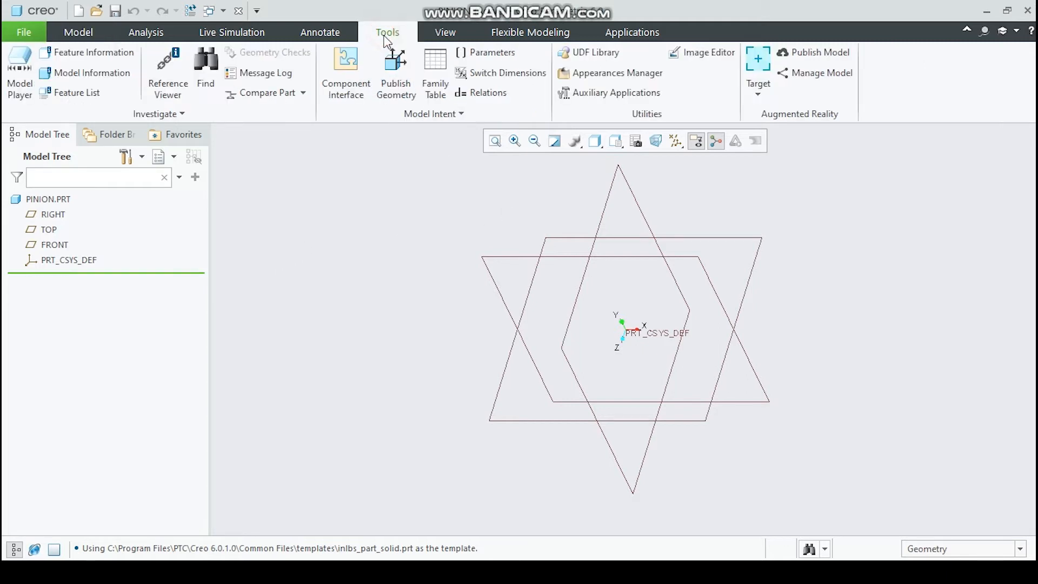
{"action": "left_click", "coordinate": [490, 53]}
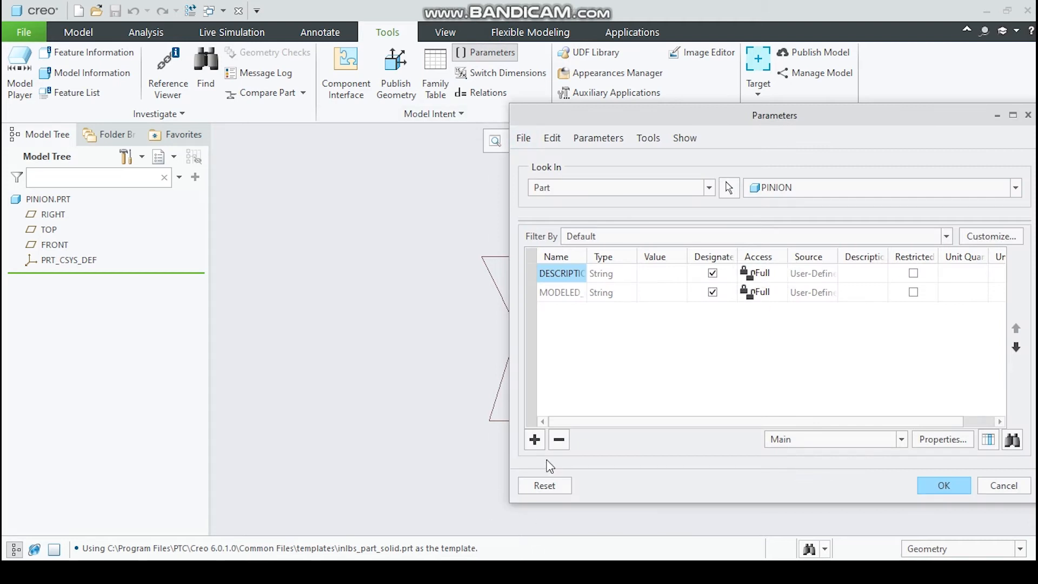
{"action": "left_click", "coordinate": [535, 440]}
{"action": "left_click", "coordinate": [536, 441]}
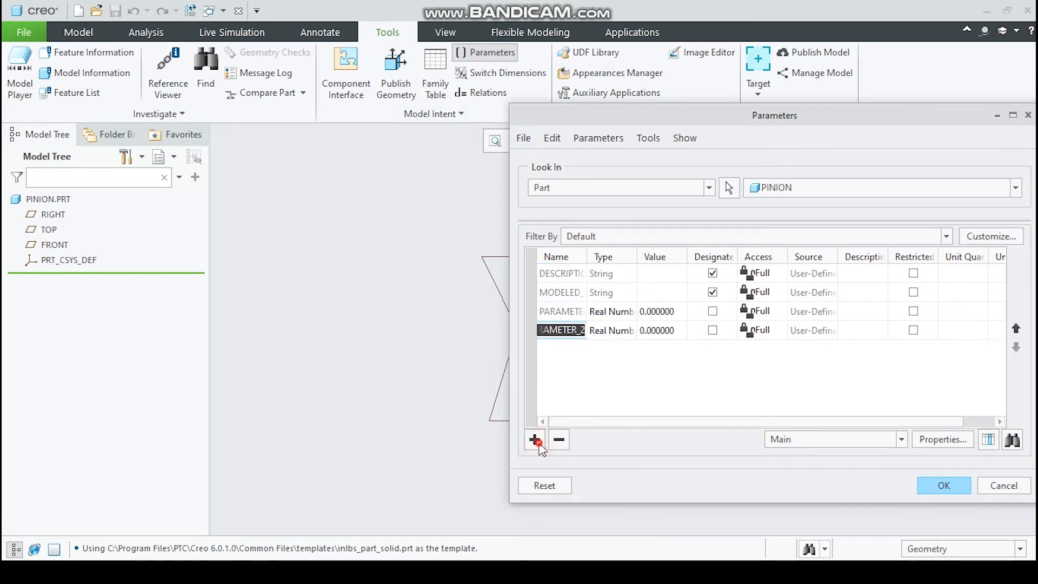
{"action": "left_click", "coordinate": [535, 440]}
{"action": "left_click", "coordinate": [535, 440]}
Step: Name the four new parameters no_of_teeth, module, press_angle and width
{"action": "left_click", "coordinate": [559, 318]}
{"action": "type", "text": "no_of_teeth"}
{"action": "left_click", "coordinate": [550, 331]}
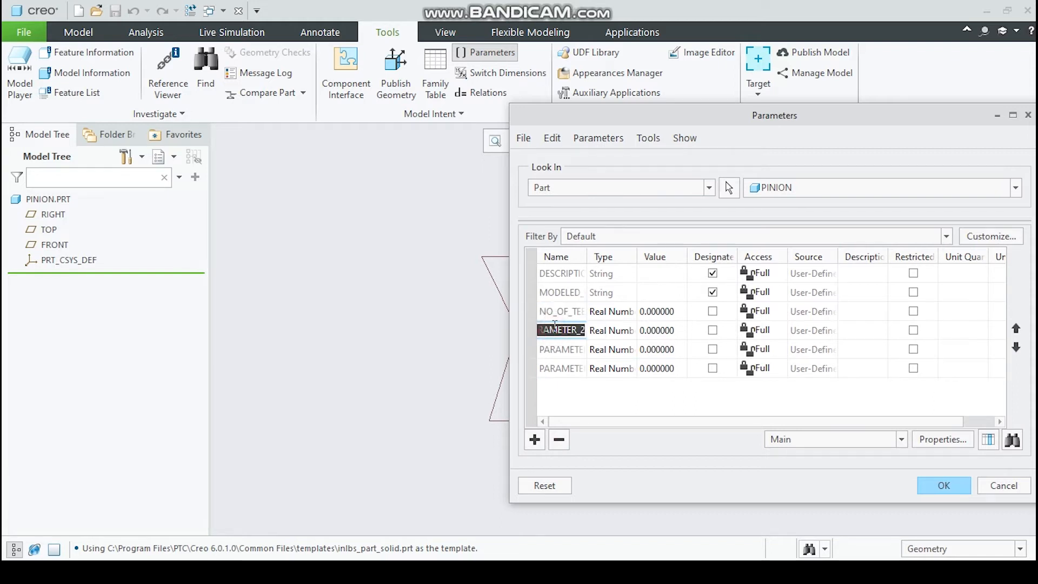
{"action": "type", "text": "module"}
{"action": "key", "text": "Return"}
{"action": "type", "text": "press_angle"}
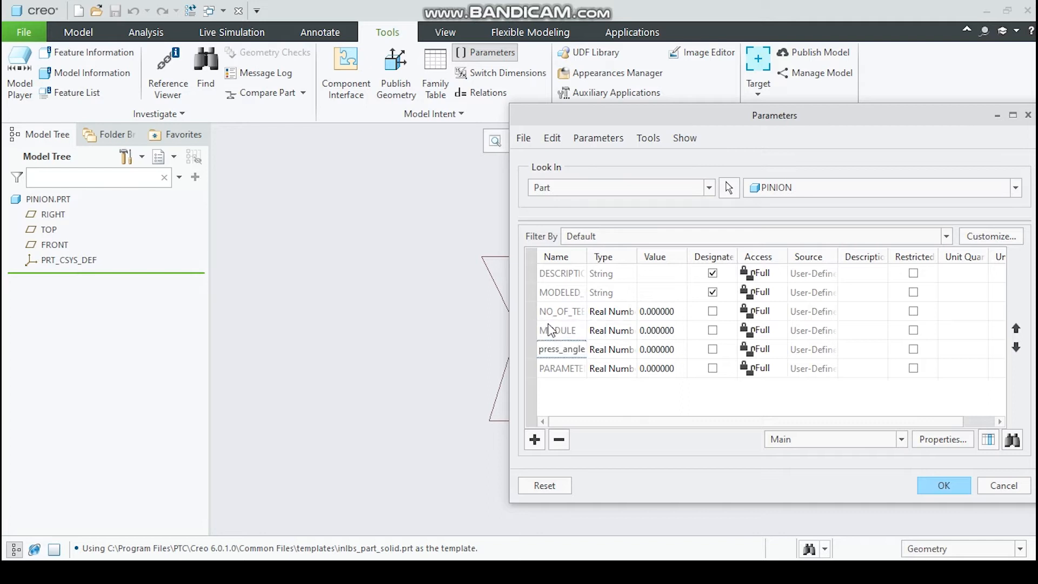
{"action": "key", "text": "Return"}
{"action": "type", "text": "width"}
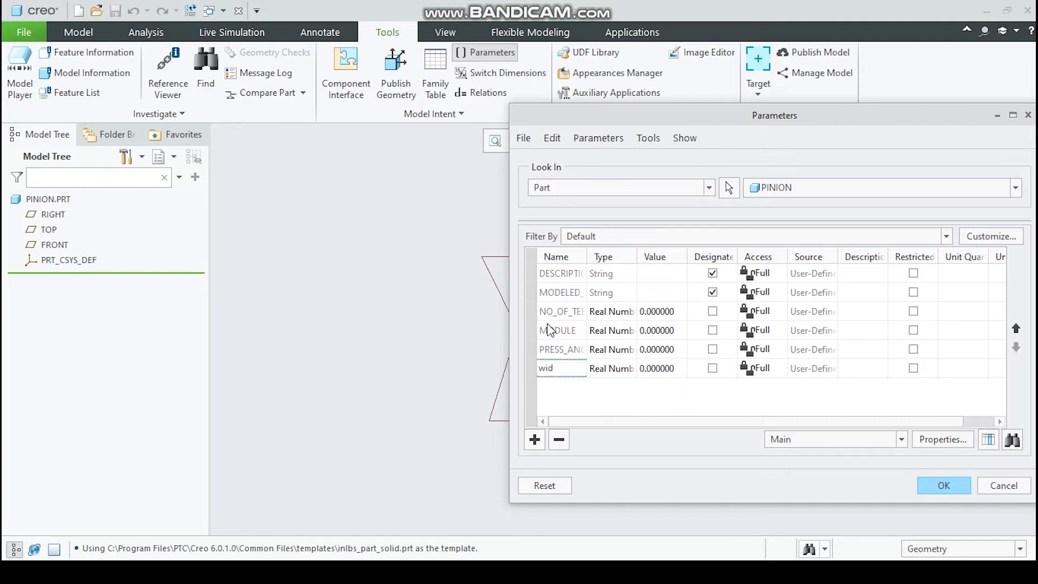
Step: Set no_of_teeth to 22, module to 0.125, press_angle to 20 and width to 1.5, and accept the parameters
{"action": "left_click", "coordinate": [651, 316]}
{"action": "type", "text": "22"}
{"action": "key", "text": "Return"}
{"action": "type", "text": "0.125"}
{"action": "key", "text": "Return"}
{"action": "type", "text": "20"}
{"action": "key", "text": "Return"}
{"action": "type", "text": "1"}
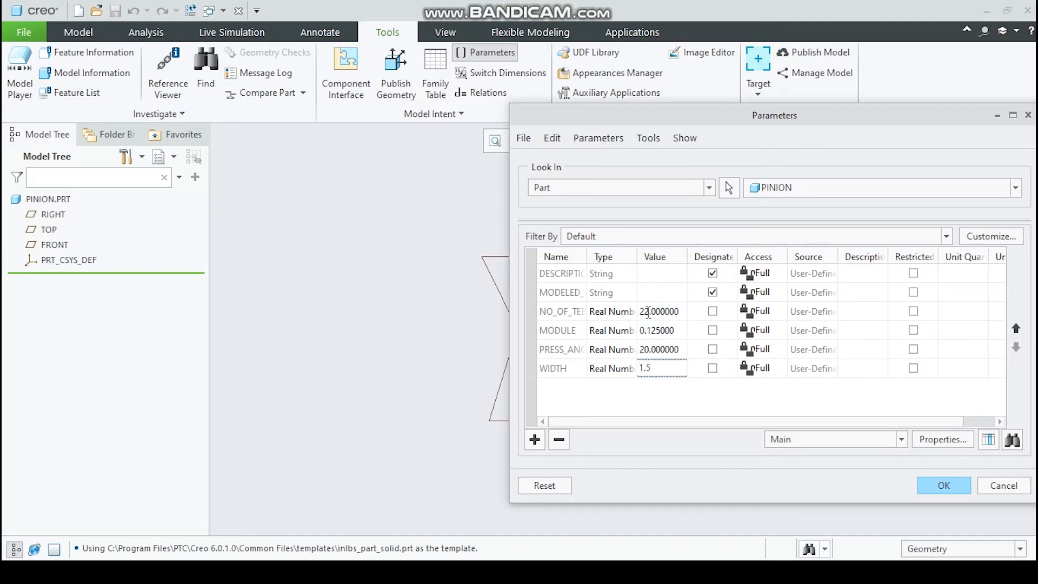
{"action": "type", "text": ".5"}
{"action": "key", "text": "Return"}
{"action": "left_click", "coordinate": [943, 488]}
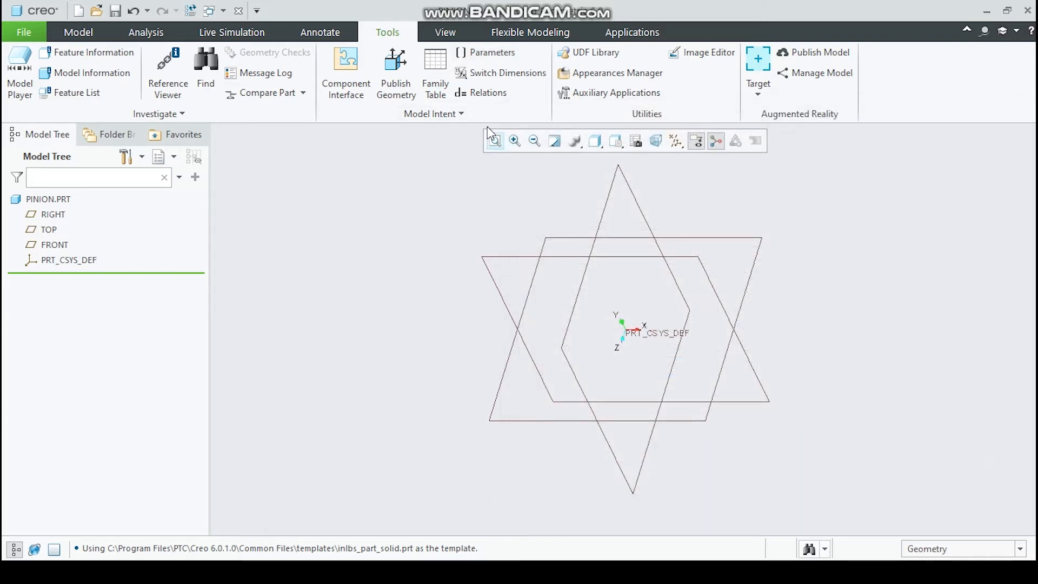
Step: Open the part's relations editor and copy the spur gear relations, circular_pitch through tooth_thick, from the Notepad file
{"action": "left_click", "coordinate": [482, 95]}
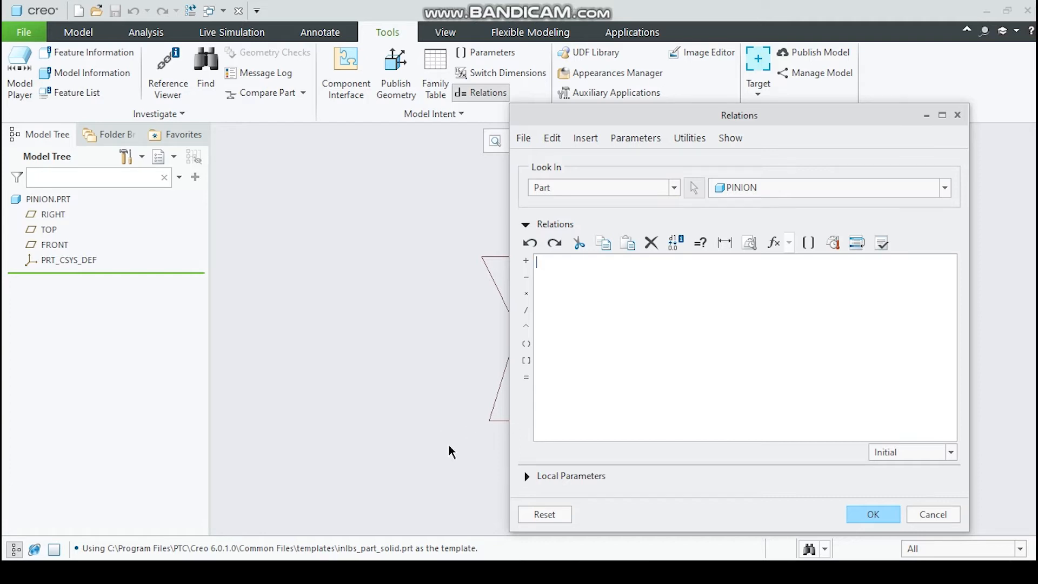
{"action": "left_click", "coordinate": [413, 572]}
{"action": "left_click", "coordinate": [223, 191]}
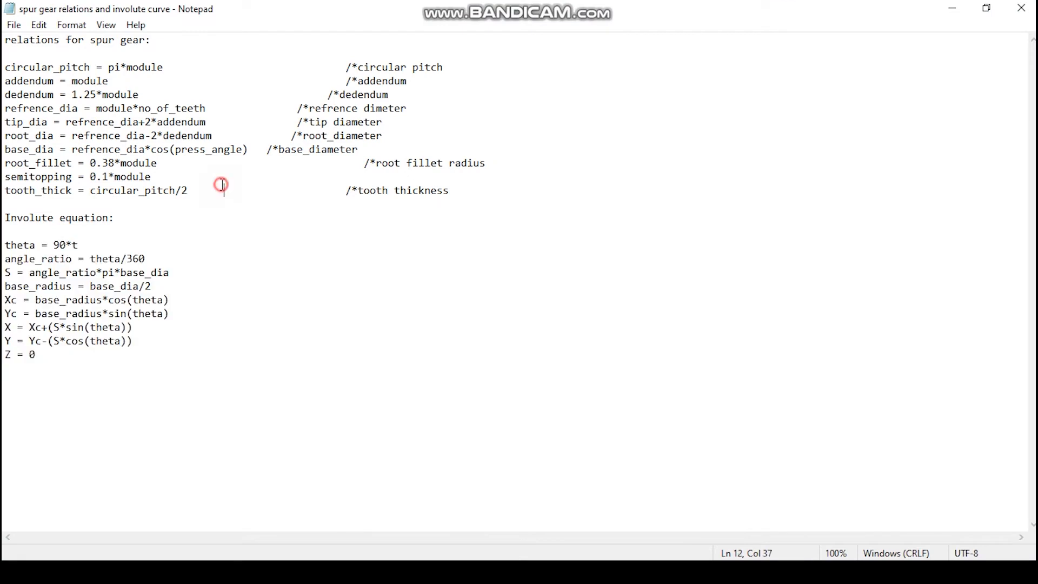
{"action": "left_click_drag", "start_coordinate": [5, 67], "coordinate": [481, 208]}
{"action": "key", "text": "ctrl+c"}
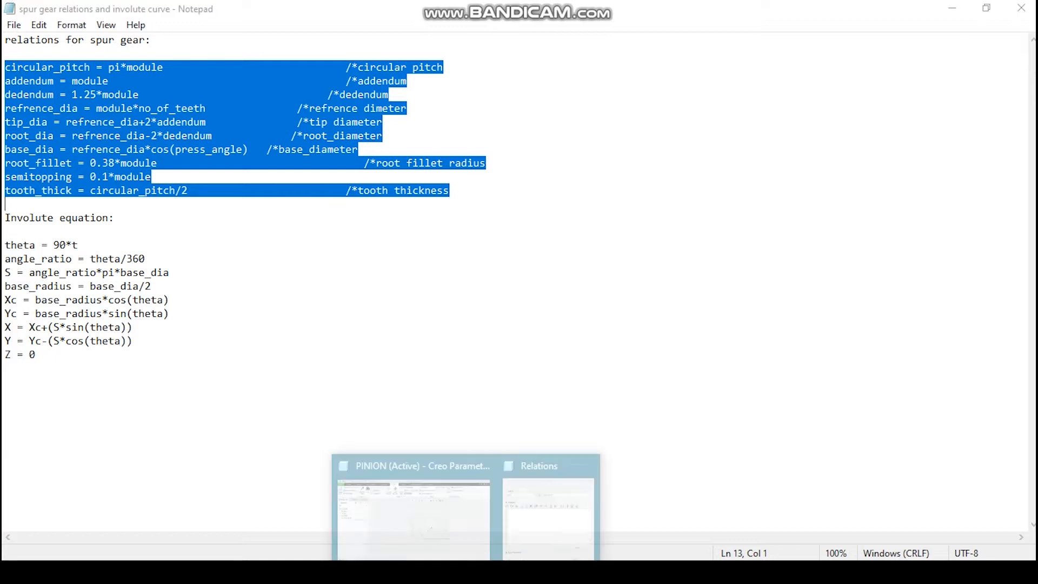
Step: Switch back to Creo and paste the copied spur gear relations into the part's relations editor
{"action": "left_click", "coordinate": [456, 527]}
{"action": "left_click", "coordinate": [623, 288]}
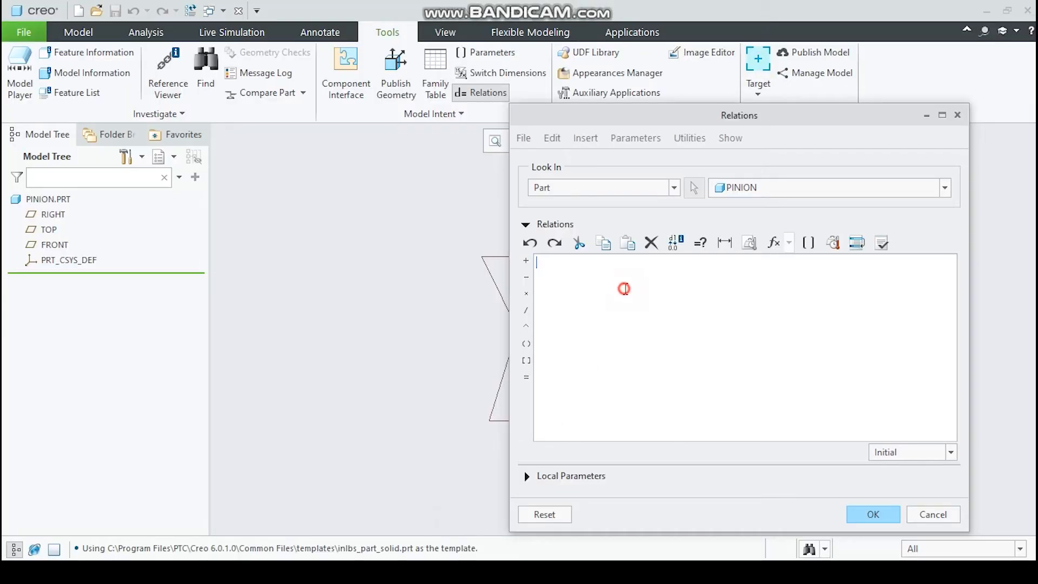
{"action": "key", "text": "ctrl+v"}
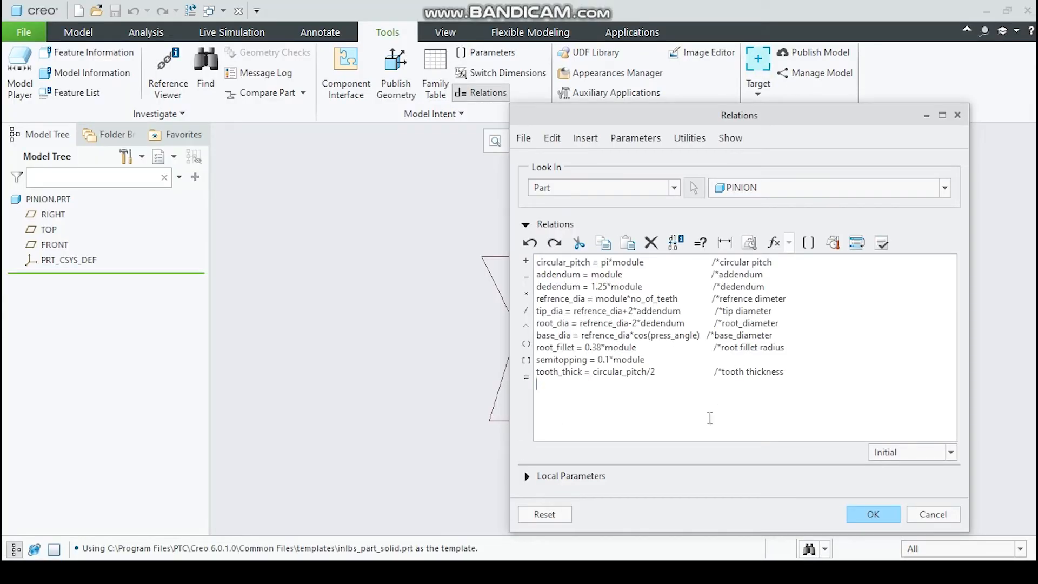
Step: Verify the pasted gear relations, review them and accept them for the part
{"action": "left_click", "coordinate": [882, 243]}
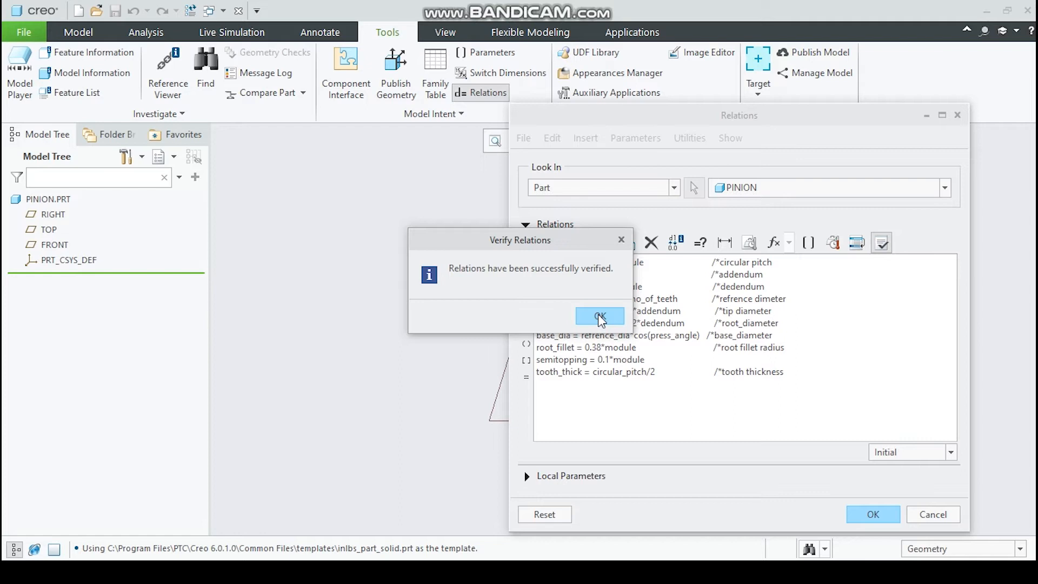
{"action": "left_click", "coordinate": [599, 314]}
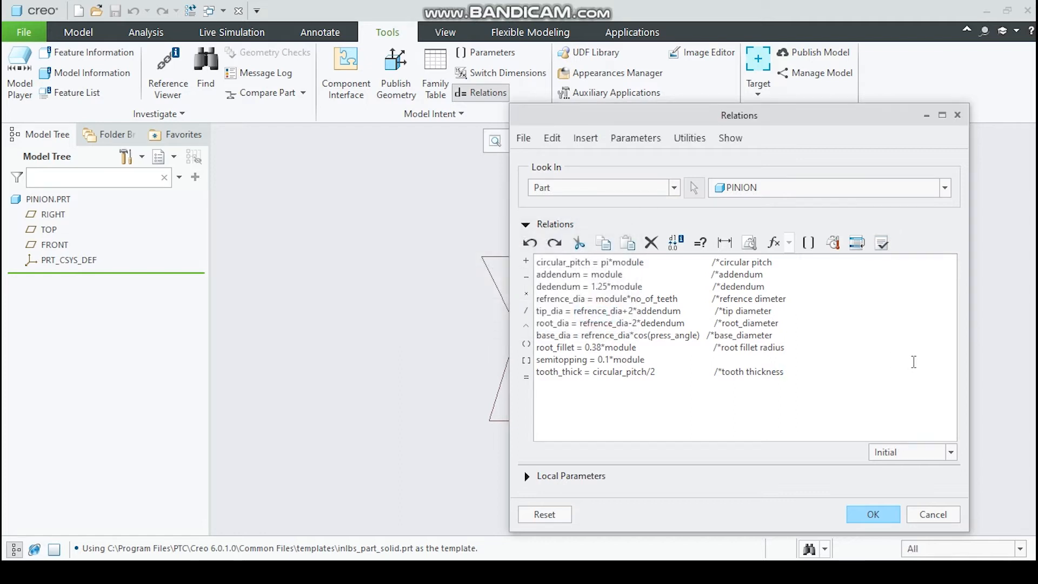
{"action": "left_click_drag", "start_coordinate": [792, 363], "coordinate": [778, 372]}
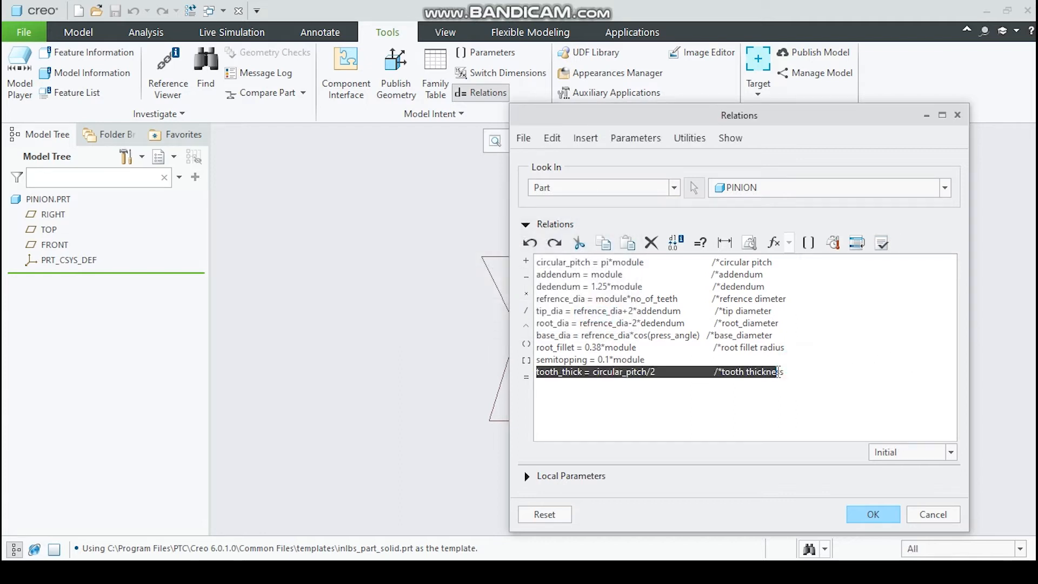
{"action": "left_click", "coordinate": [786, 371]}
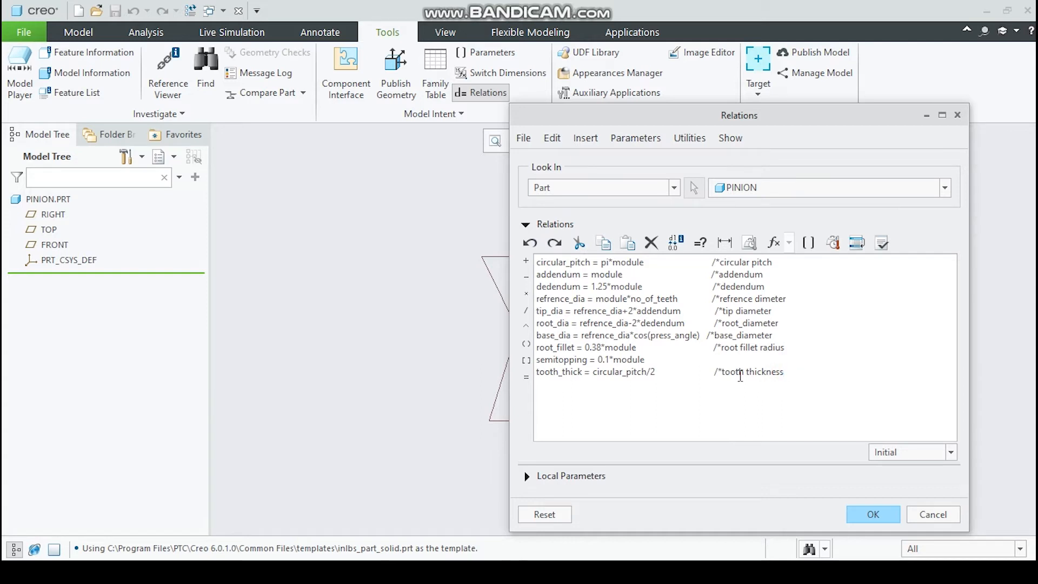
{"action": "left_click", "coordinate": [730, 346]}
{"action": "left_click", "coordinate": [732, 334]}
{"action": "left_click", "coordinate": [734, 322]}
{"action": "left_click", "coordinate": [736, 293]}
{"action": "left_click", "coordinate": [875, 511]}
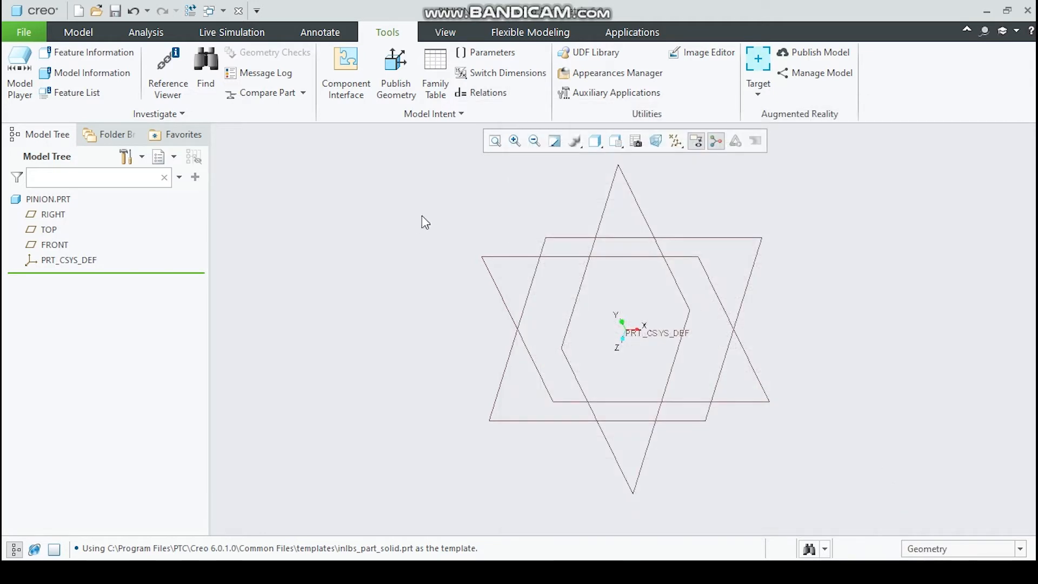
Step: Start an Extrude sketch on the FRONT plane and draw a circle about 205 in diameter centred on the origin
{"action": "left_click", "coordinate": [74, 36]}
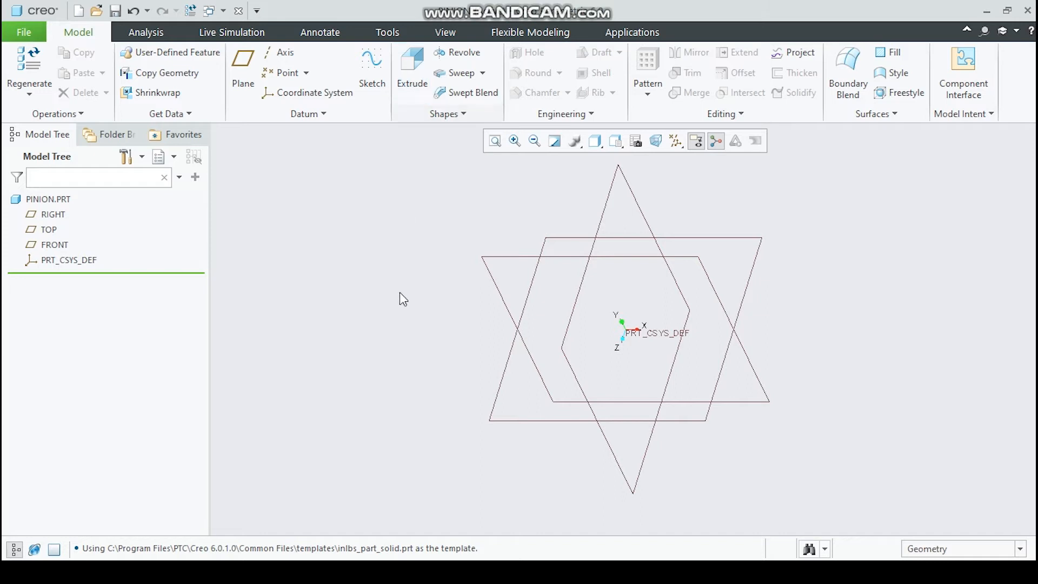
{"action": "left_click", "coordinate": [404, 73]}
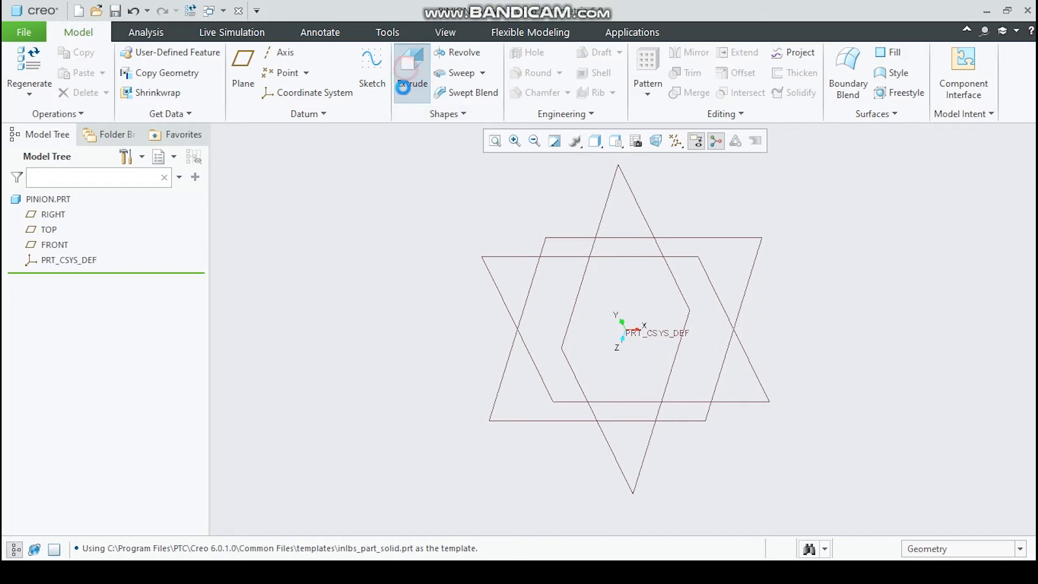
{"action": "left_click", "coordinate": [503, 307]}
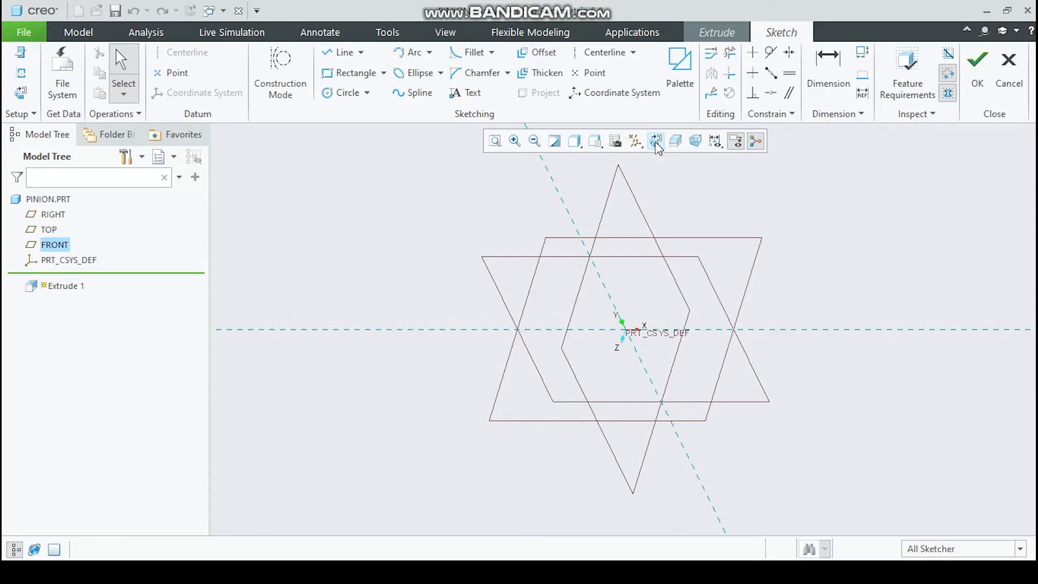
{"action": "left_click", "coordinate": [657, 145]}
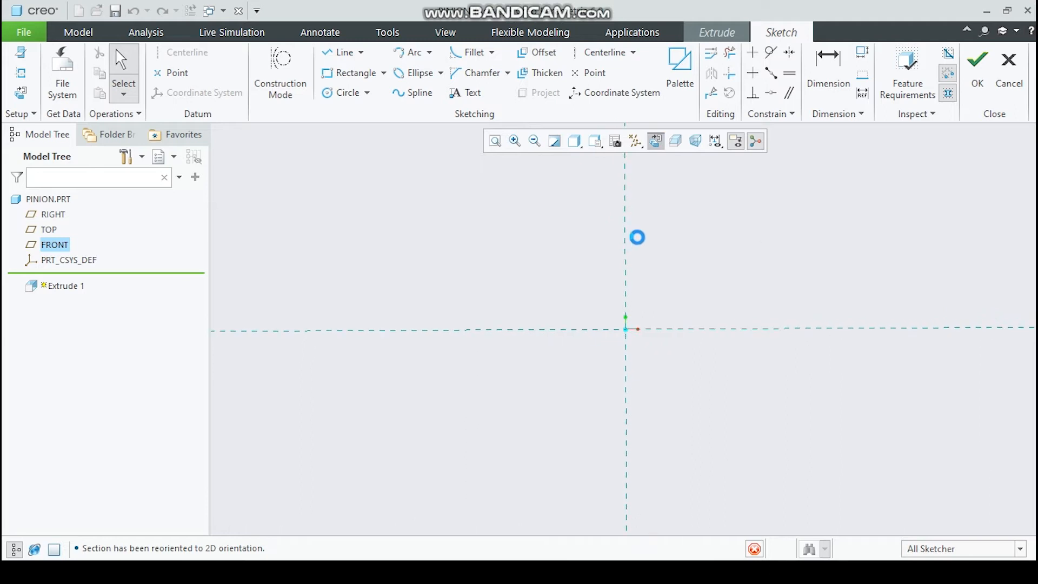
{"action": "left_click", "coordinate": [339, 93]}
{"action": "left_click", "coordinate": [626, 329]}
{"action": "left_click", "coordinate": [588, 279]}
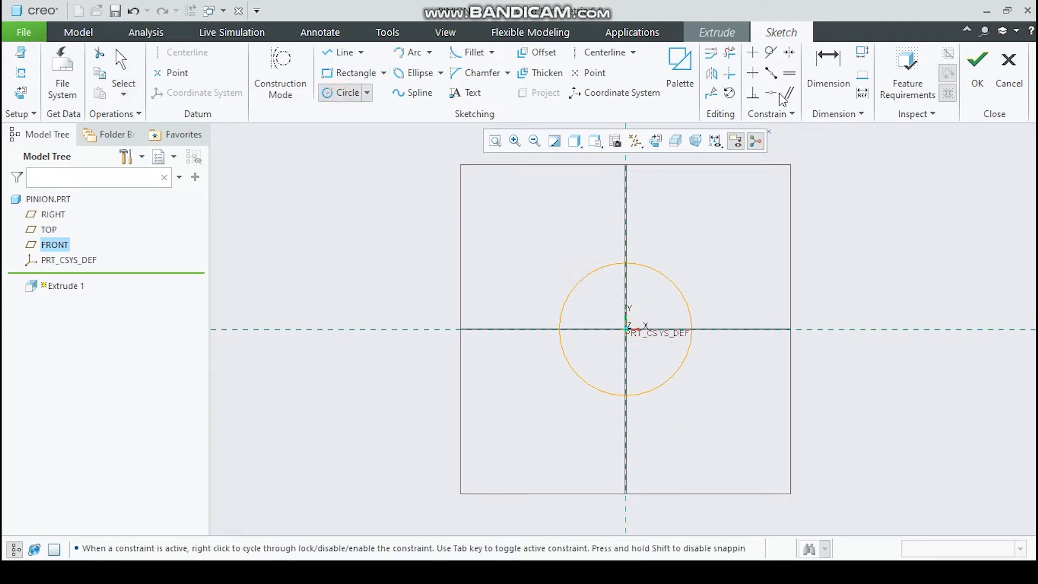
Step: Set the circle's diameter to root_dia and add it as a relation
{"action": "left_click", "coordinate": [825, 74]}
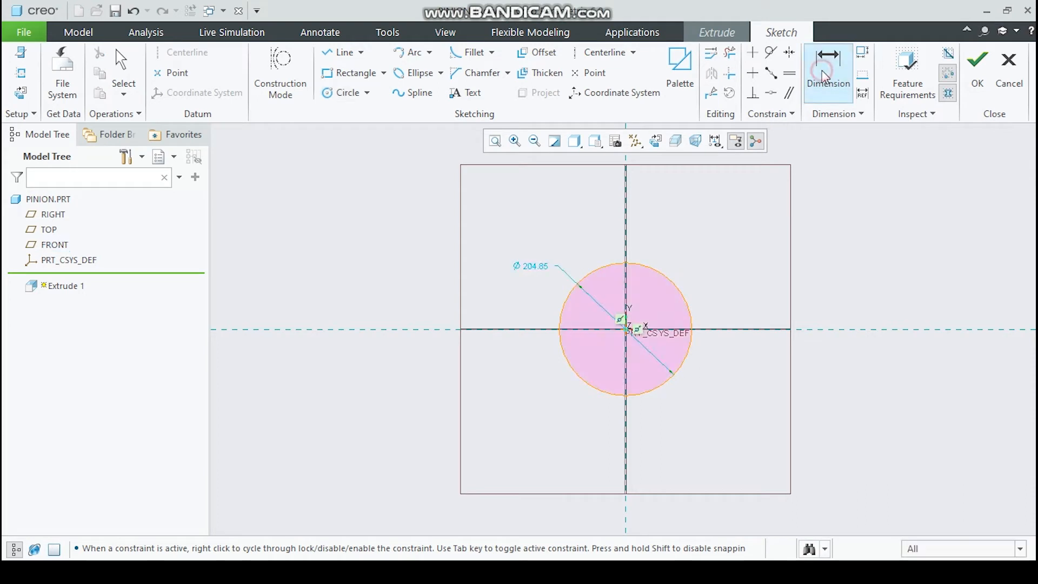
{"action": "double_click", "coordinate": [532, 267]}
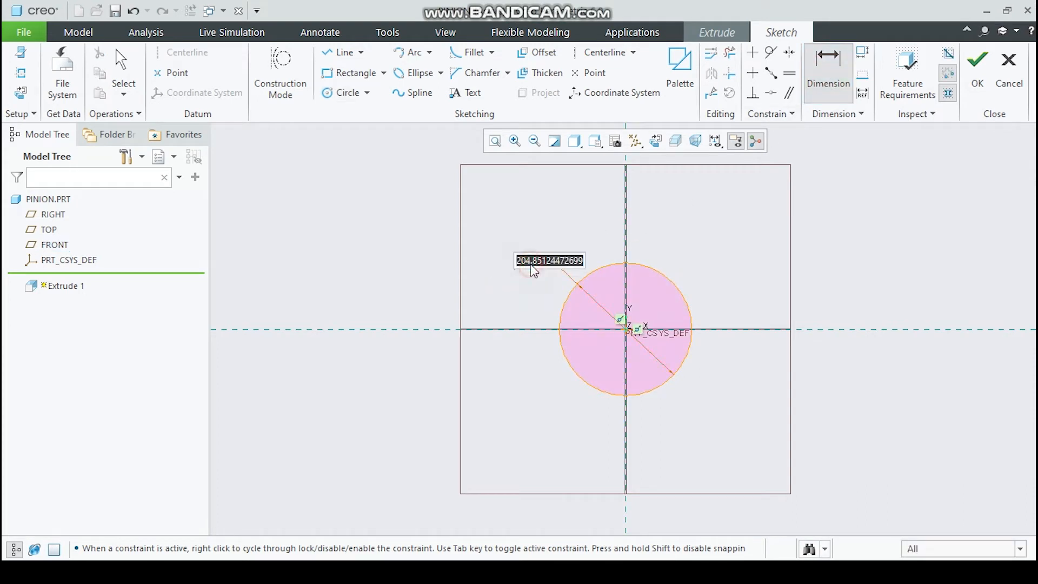
{"action": "type", "text": "root_d"}
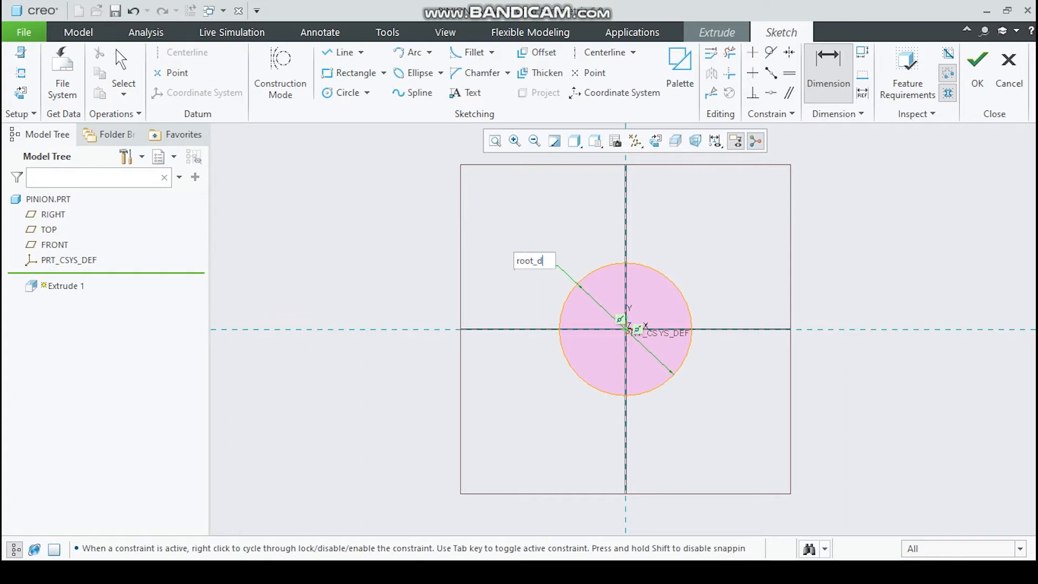
{"action": "type", "text": "ia"}
{"action": "key", "text": "Return"}
{"action": "key", "text": "Return"}
{"action": "scroll", "coordinate": [595, 330], "scroll_direction": "down", "scroll_amount": 10}
{"action": "scroll", "coordinate": [595, 336], "scroll_direction": "up", "scroll_amount": 5}
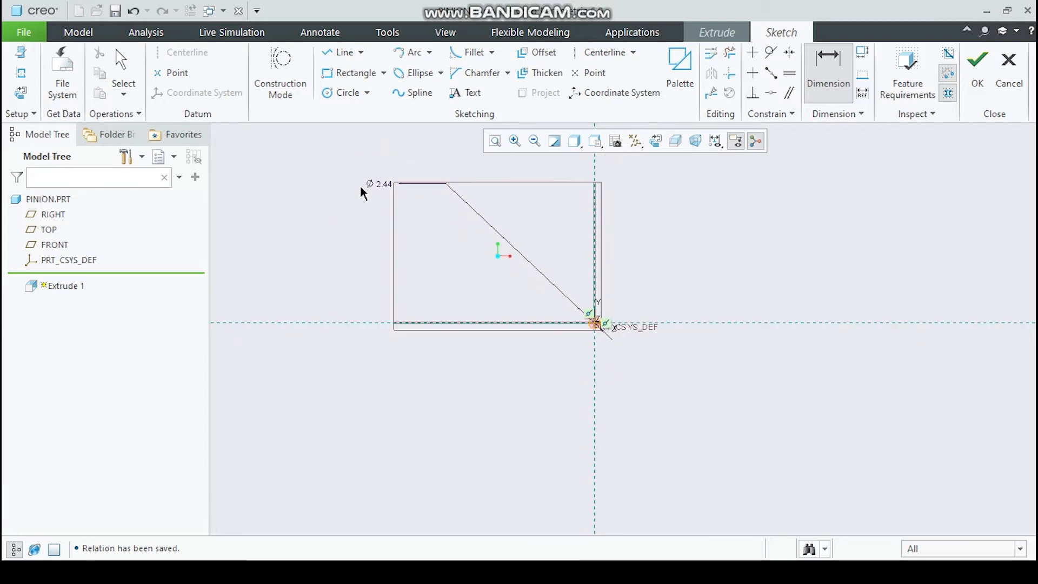
{"action": "scroll", "coordinate": [551, 324], "scroll_direction": "down", "scroll_amount": 4}
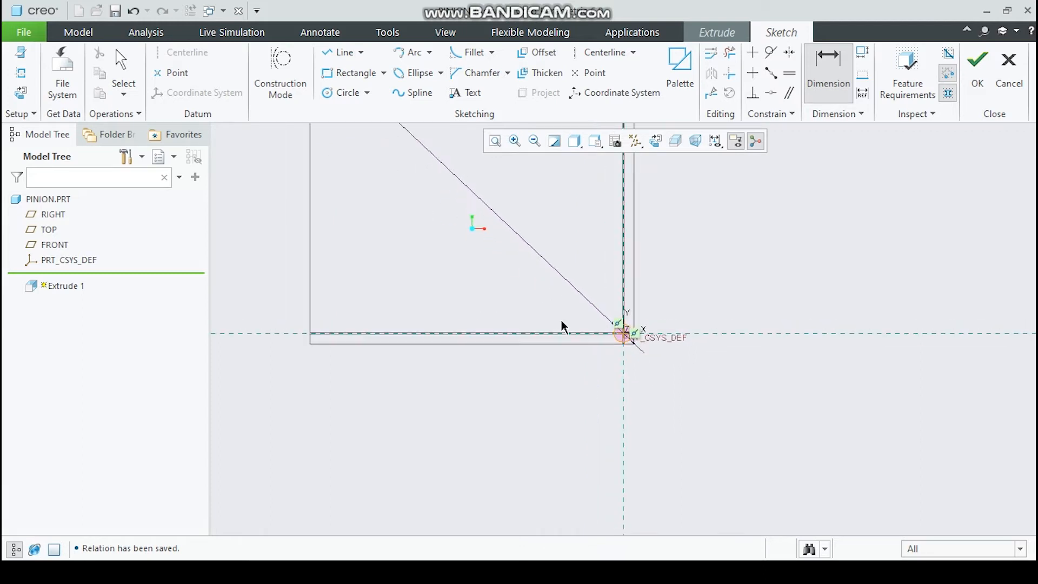
Step: Finish the root circle sketch and extrude it as a solid with its depth driven by the relation width
{"action": "left_click", "coordinate": [978, 68]}
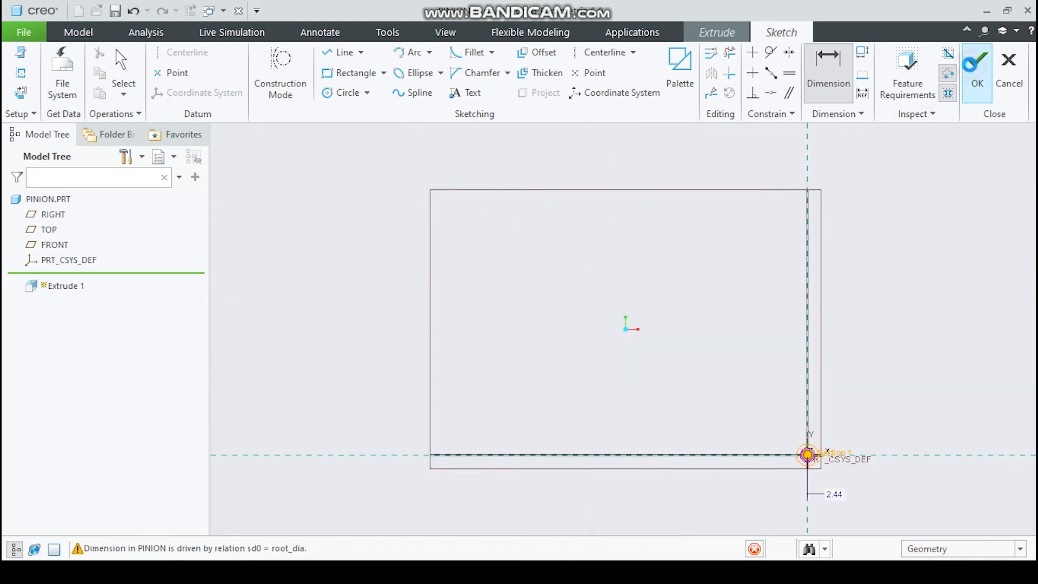
{"action": "scroll", "coordinate": [843, 222], "scroll_direction": "up", "scroll_amount": 3}
{"action": "mouse_move", "coordinate": [832, 257]}
{"action": "middle_mouse_down"}
{"action": "mouse_move", "coordinate": [843, 382]}
{"action": "mouse_move", "coordinate": [815, 394]}
{"action": "mouse_move", "coordinate": [840, 324]}
{"action": "middle_mouse_up"}
{"action": "scroll", "coordinate": [840, 324], "scroll_direction": "down", "scroll_amount": 6}
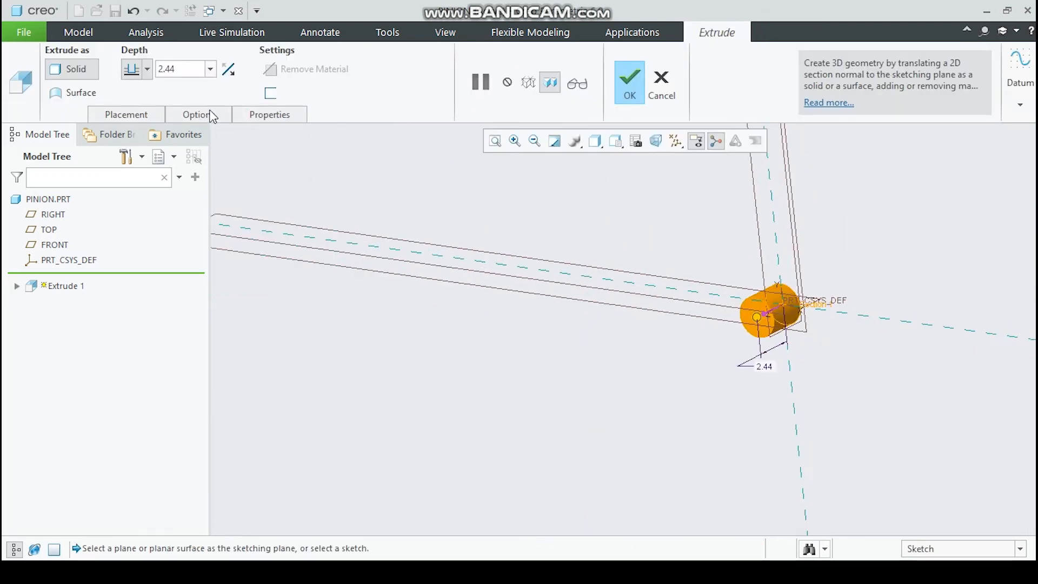
{"action": "double_click", "coordinate": [184, 64]}
{"action": "type", "text": "w"}
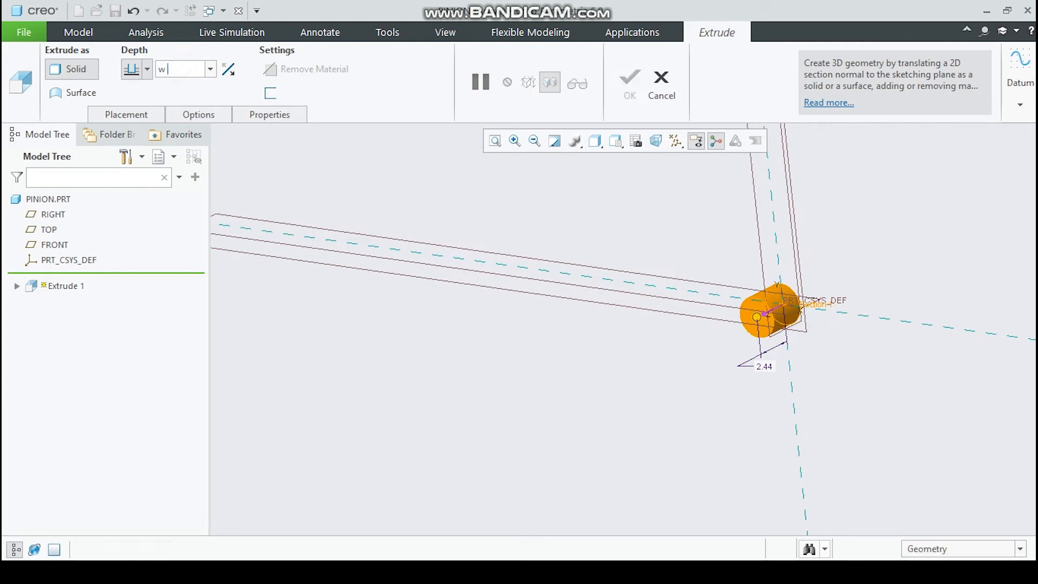
{"action": "type", "text": "idth"}
{"action": "key", "text": "Return"}
{"action": "key", "text": "Return"}
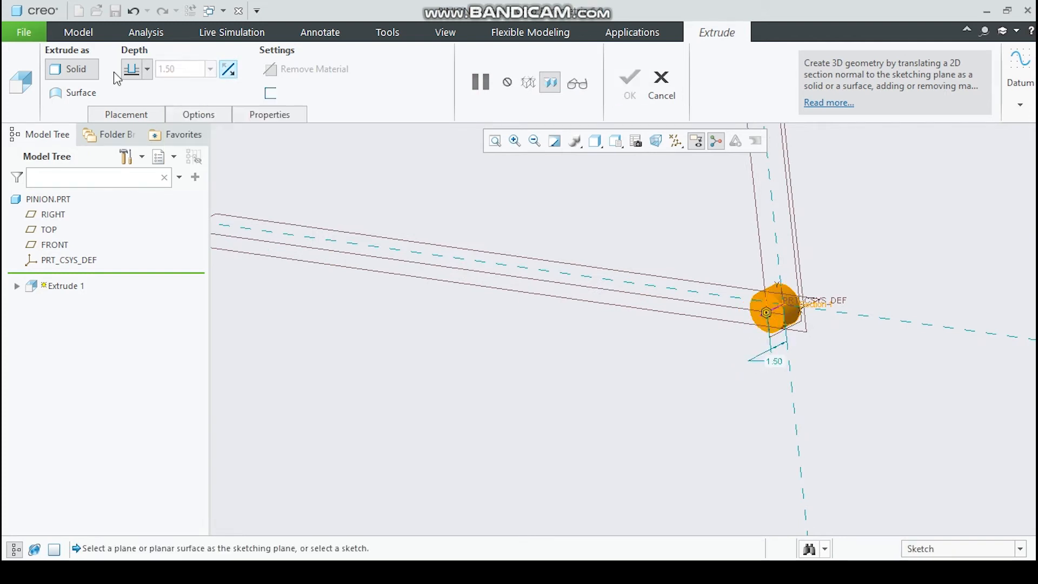
{"action": "left_click", "coordinate": [627, 87]}
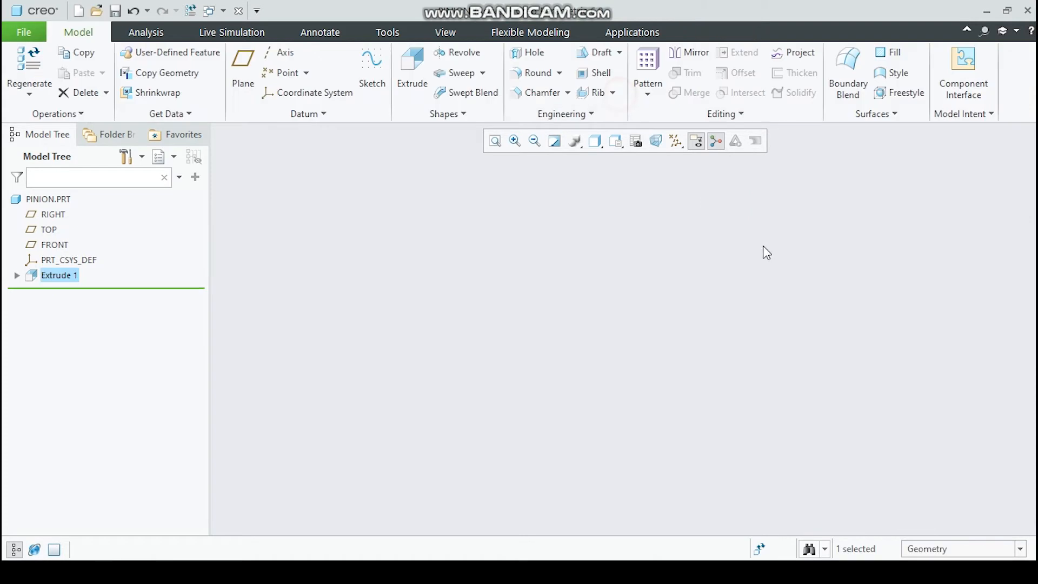
Step: Start a sketch on the cylinder's flat end face at the coordinate system origin, viewed square to the sketch plane
{"action": "left_click", "coordinate": [491, 140]}
{"action": "mouse_move", "coordinate": [613, 306]}
{"action": "middle_mouse_down"}
{"action": "mouse_move", "coordinate": [658, 281]}
{"action": "mouse_move", "coordinate": [625, 326]}
{"action": "mouse_move", "coordinate": [646, 352]}
{"action": "mouse_move", "coordinate": [607, 316]}
{"action": "mouse_move", "coordinate": [597, 317]}
{"action": "mouse_move", "coordinate": [603, 332]}
{"action": "middle_mouse_up"}
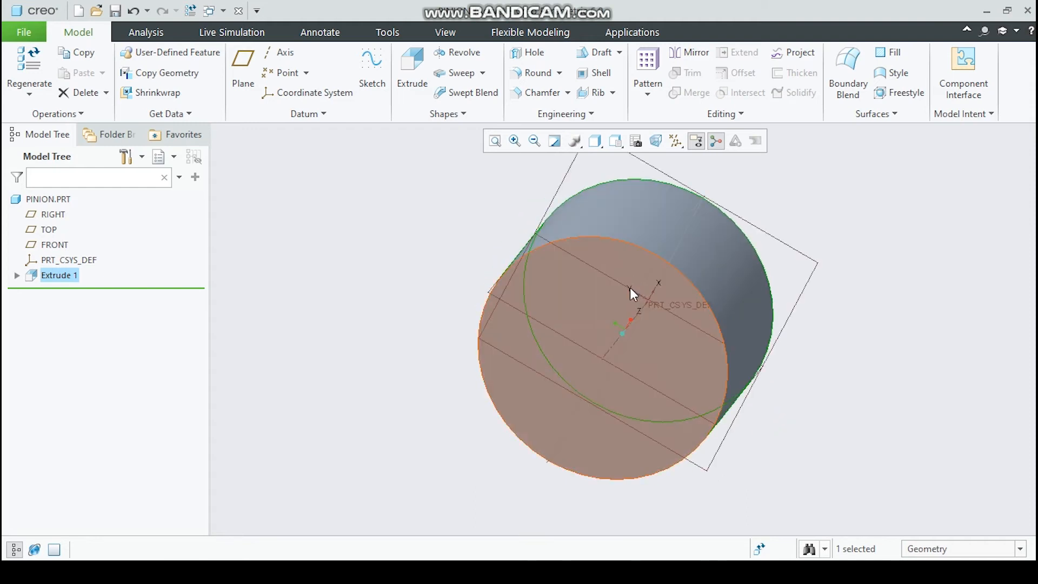
{"action": "left_click", "coordinate": [583, 309]}
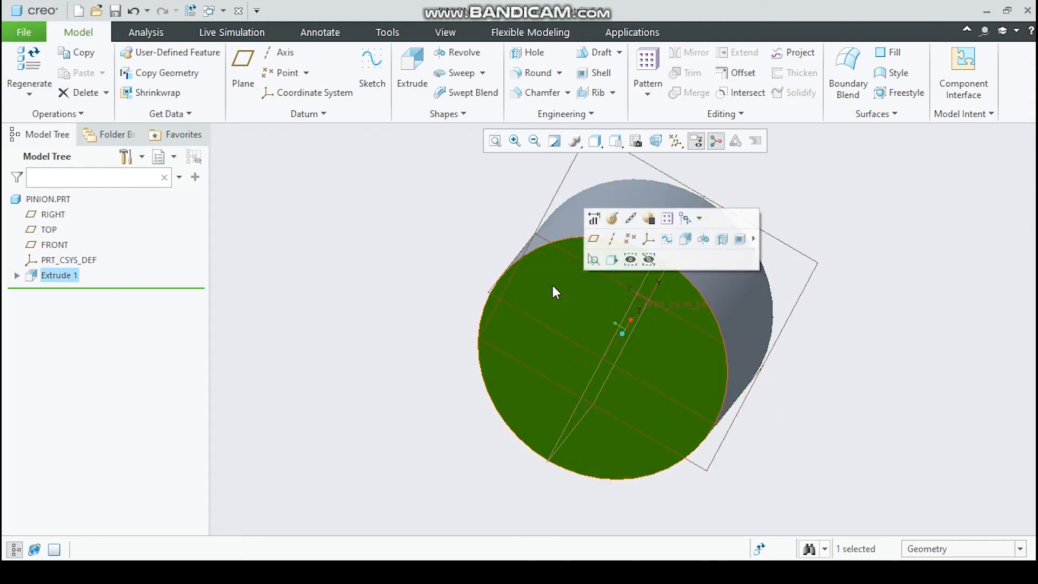
{"action": "middle_click_drag", "start_coordinate": [695, 343], "coordinate": [562, 365]}
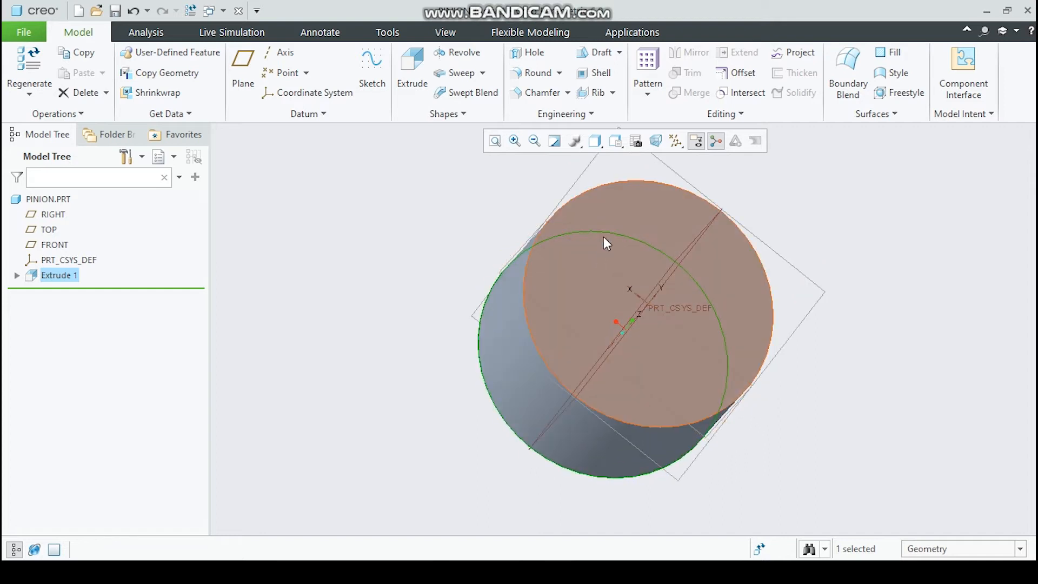
{"action": "left_click", "coordinate": [630, 219]}
{"action": "middle_click_drag", "start_coordinate": [631, 218], "coordinate": [635, 252]}
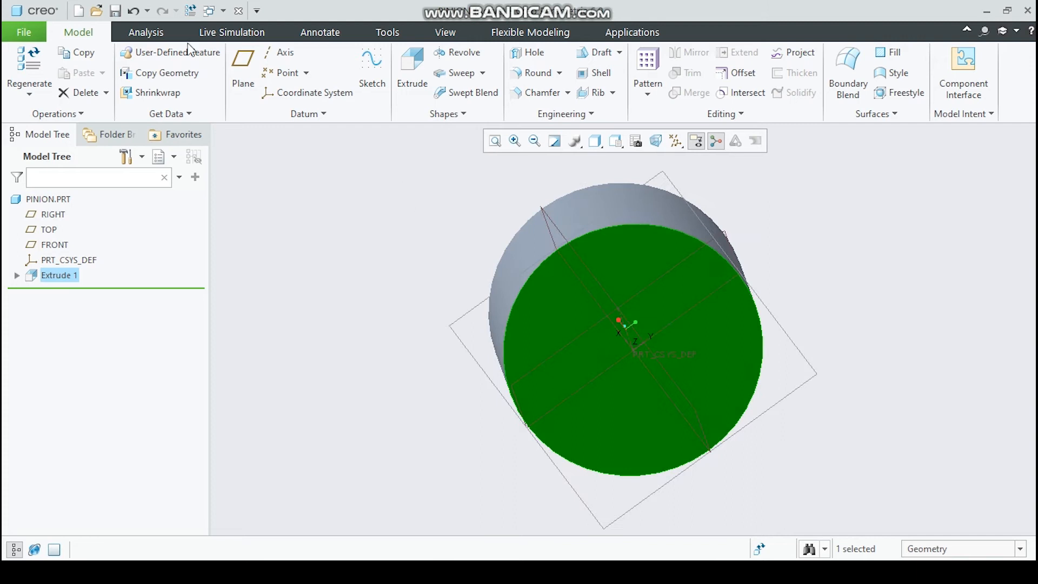
{"action": "left_click", "coordinate": [378, 69]}
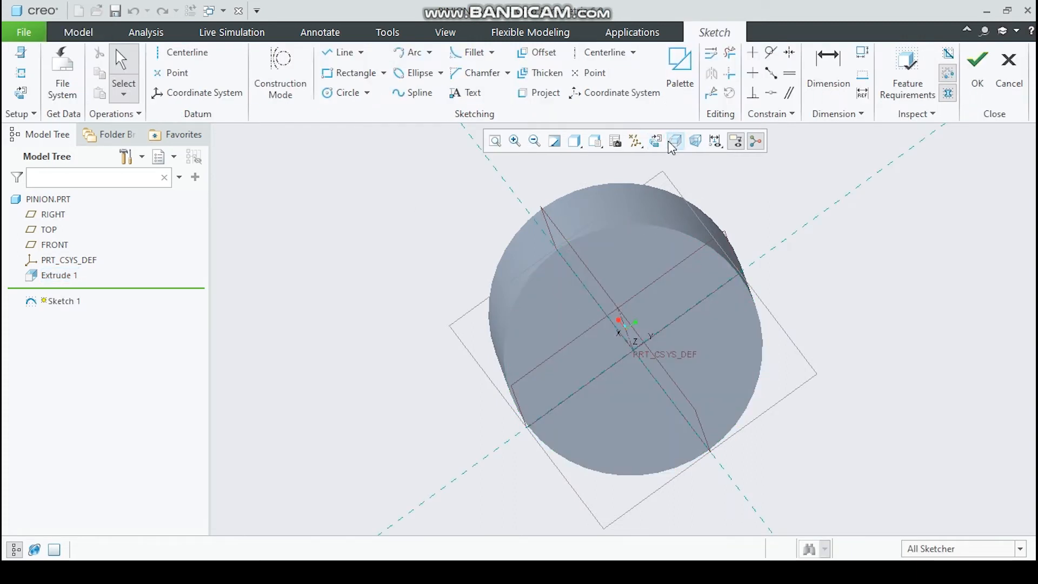
{"action": "left_click", "coordinate": [657, 140]}
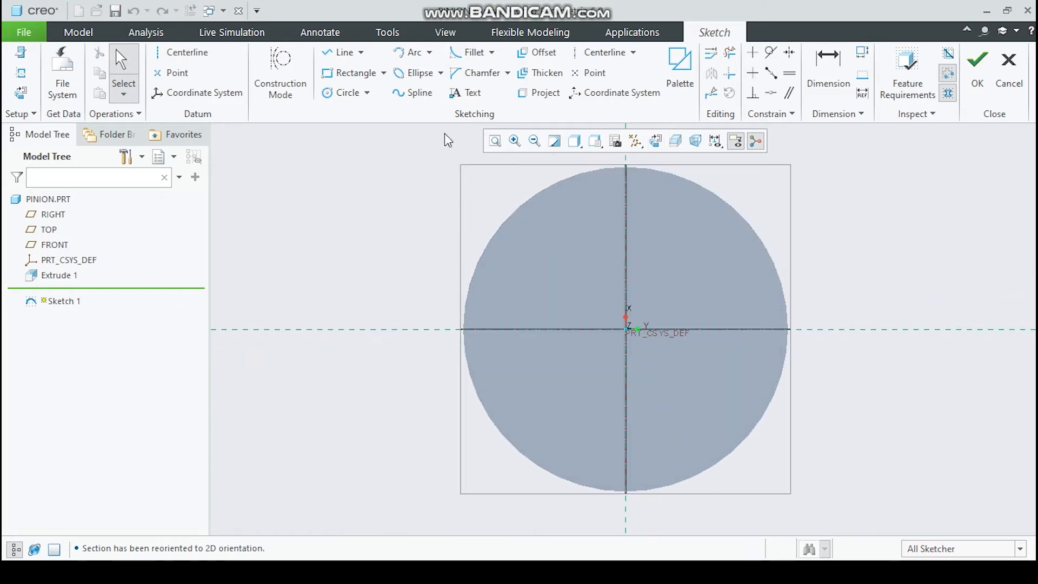
Step: Sketch three concentric circles centred on the origin, about 0.74, 1.42 and 1.98 in diameter
{"action": "left_click", "coordinate": [346, 95]}
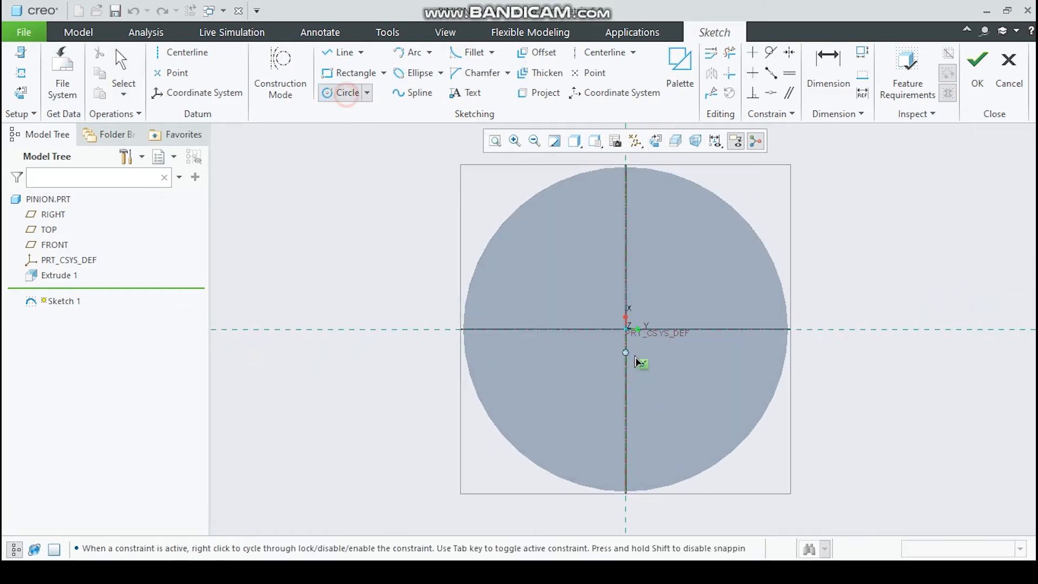
{"action": "left_click", "coordinate": [626, 329]}
{"action": "left_click", "coordinate": [597, 290]}
{"action": "left_click", "coordinate": [626, 330]}
{"action": "left_click", "coordinate": [565, 264]}
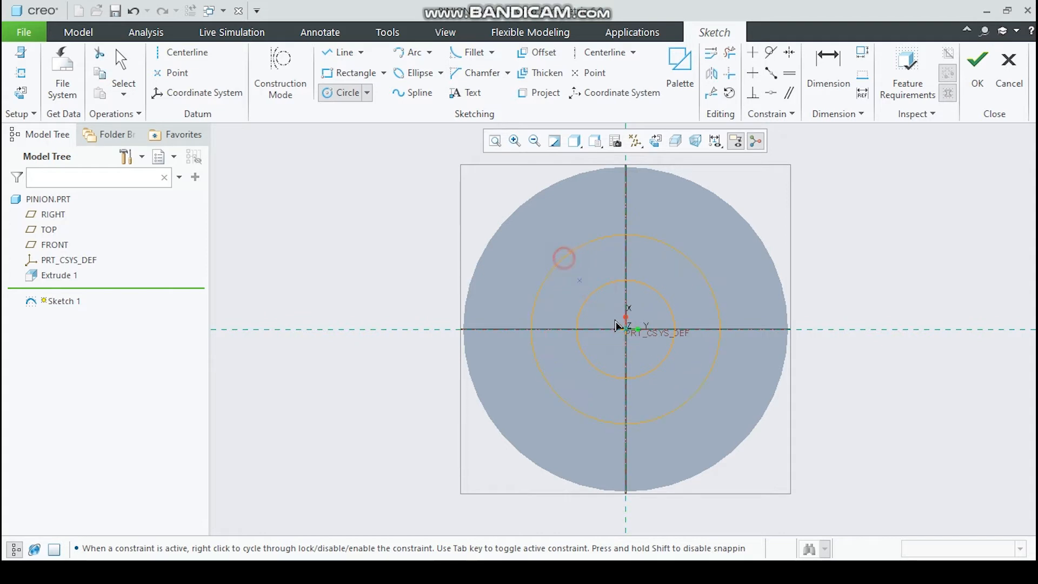
{"action": "left_click", "coordinate": [625, 329]}
{"action": "left_click", "coordinate": [525, 251]}
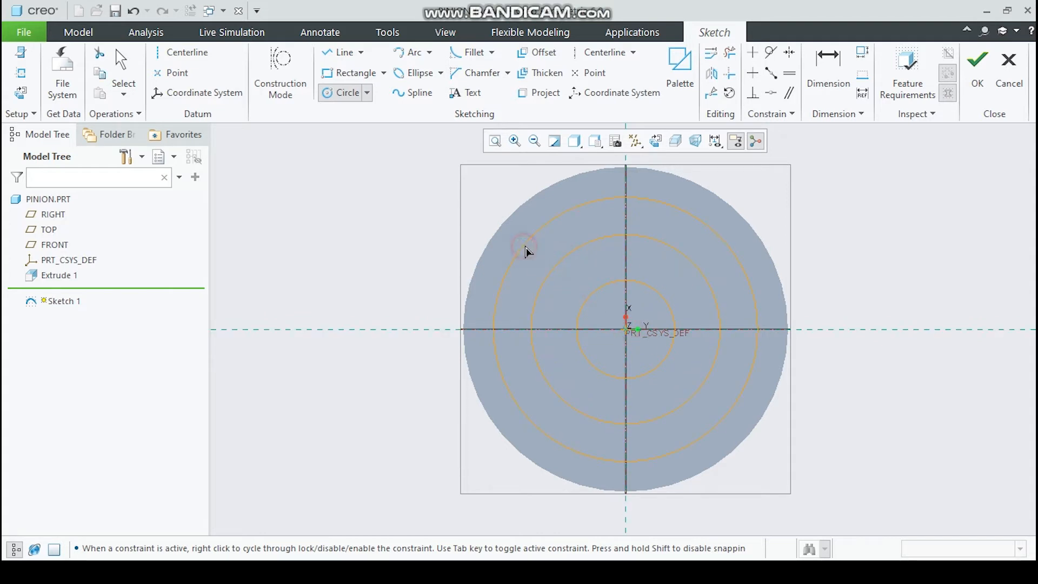
Step: Set the outermost circle's diameter to tip_dia and add it as a relation
{"action": "left_click", "coordinate": [827, 71]}
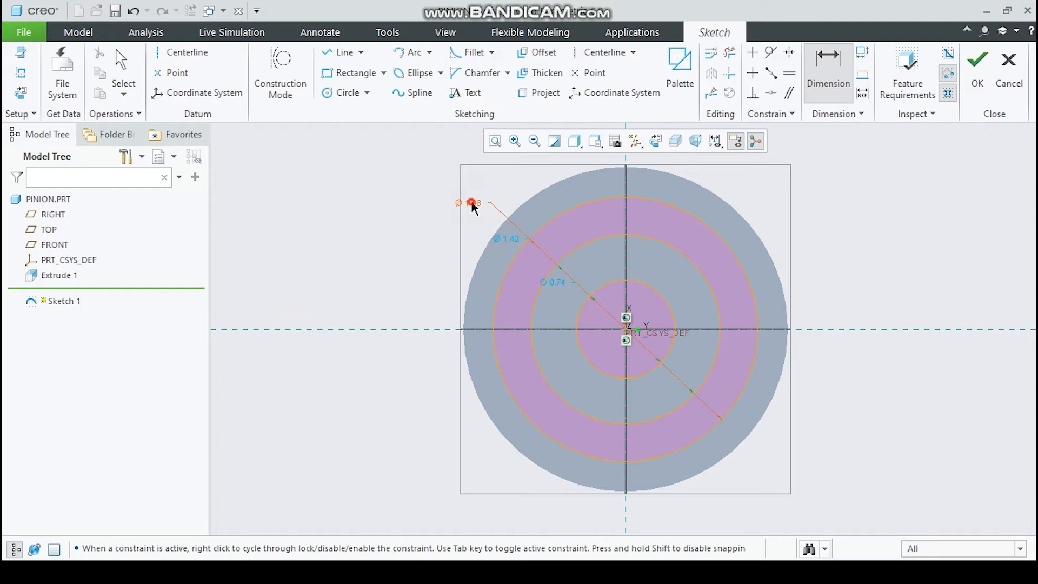
{"action": "double_click", "coordinate": [471, 203]}
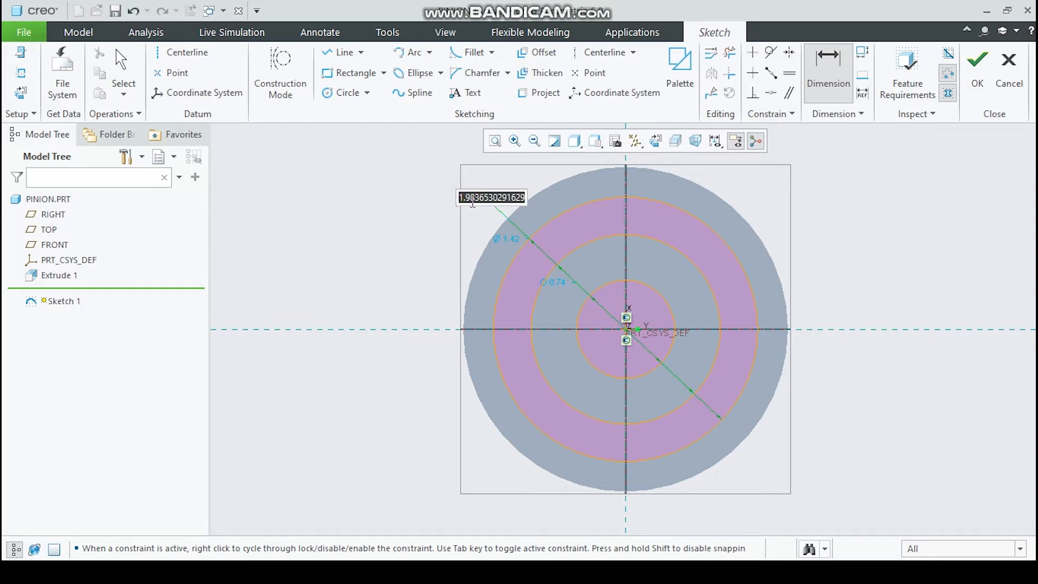
{"action": "type", "text": "tip_dia"}
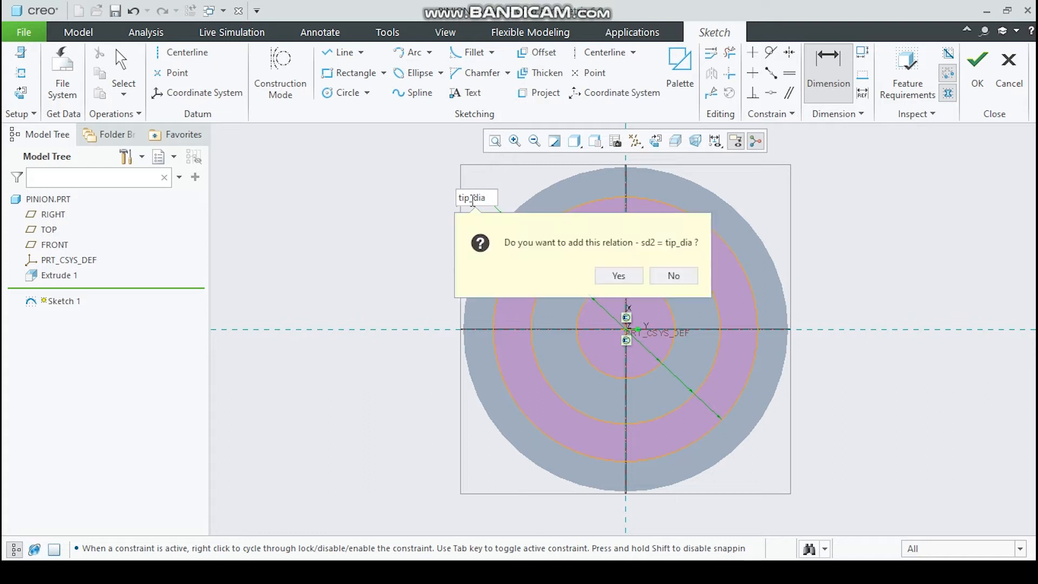
{"action": "key", "text": "Return"}
Step: Set the middle circle's diameter to refrence_dia and add it as a relation
{"action": "double_click", "coordinate": [516, 240]}
{"action": "left_click", "coordinate": [518, 239]}
{"action": "double_click", "coordinate": [518, 238]}
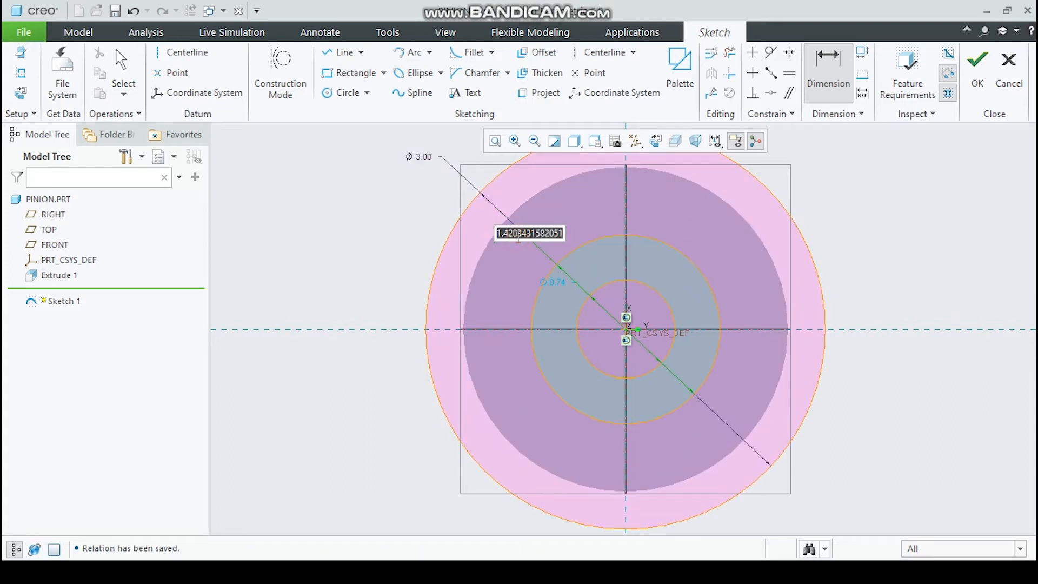
{"action": "type", "text": "ref"}
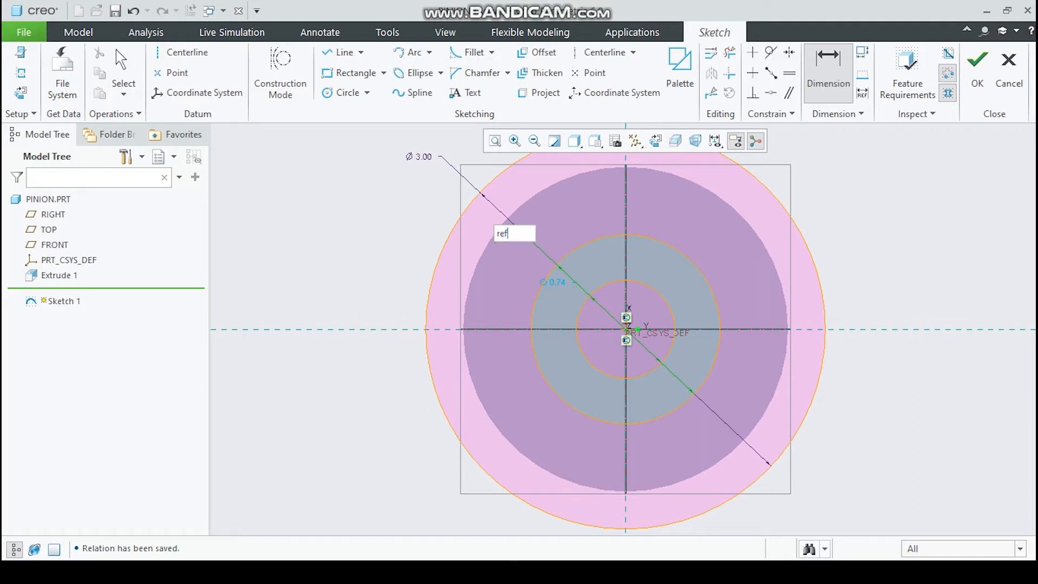
{"action": "type", "text": "rence_dia"}
{"action": "key", "text": "Return"}
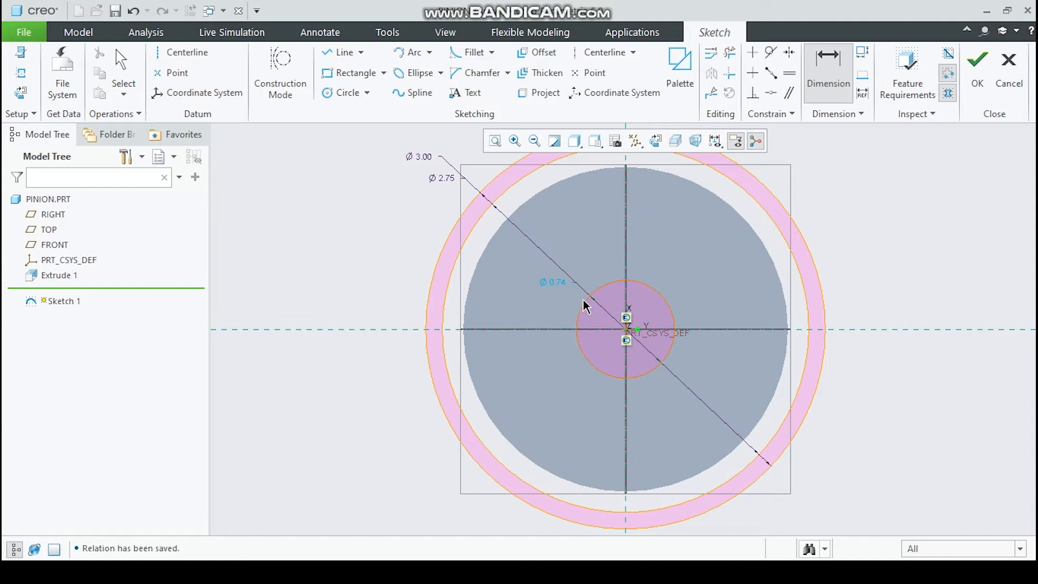
Step: Set the innermost circle's diameter to base_dia, add it as a relation and finish the sketch
{"action": "double_click", "coordinate": [561, 286]}
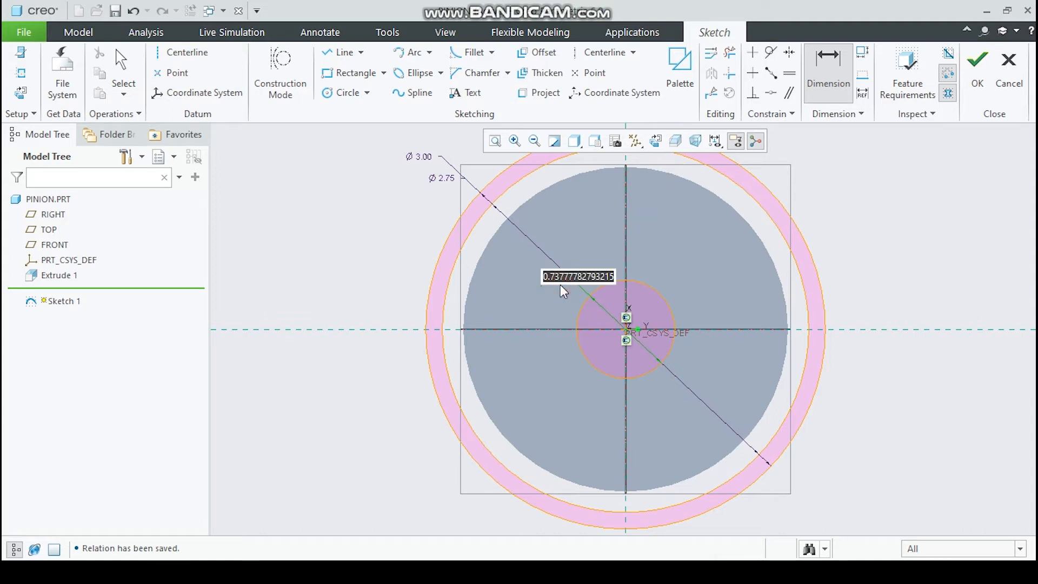
{"action": "type", "text": "base_dia"}
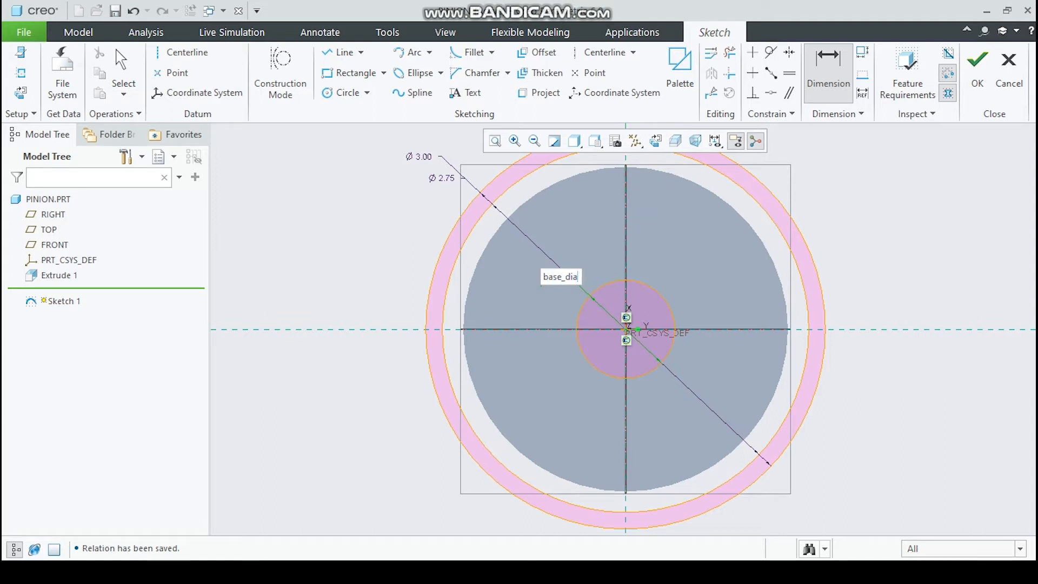
{"action": "key", "text": "Return"}
{"action": "key", "text": "Return"}
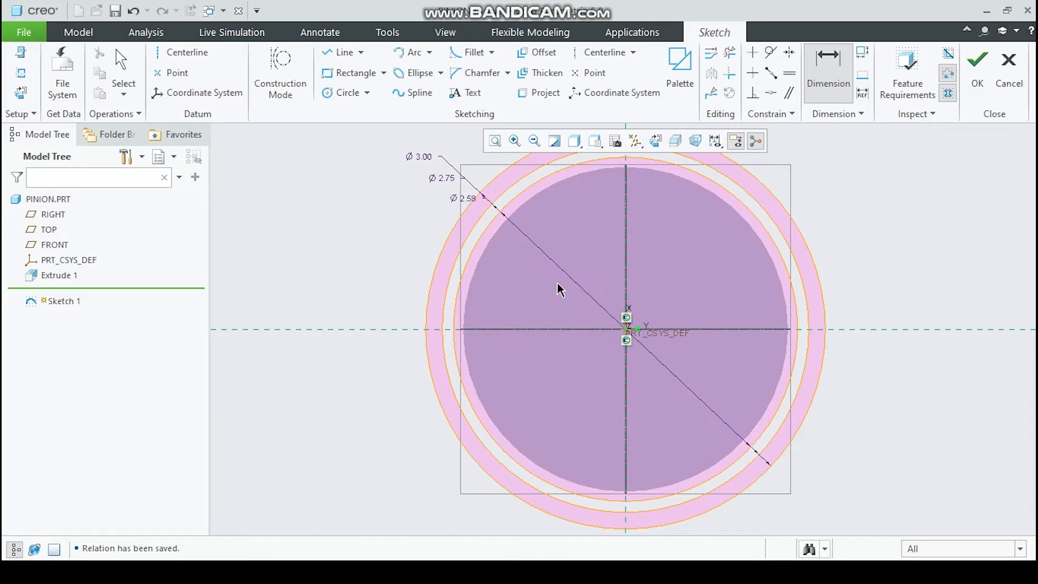
{"action": "left_click", "coordinate": [981, 77]}
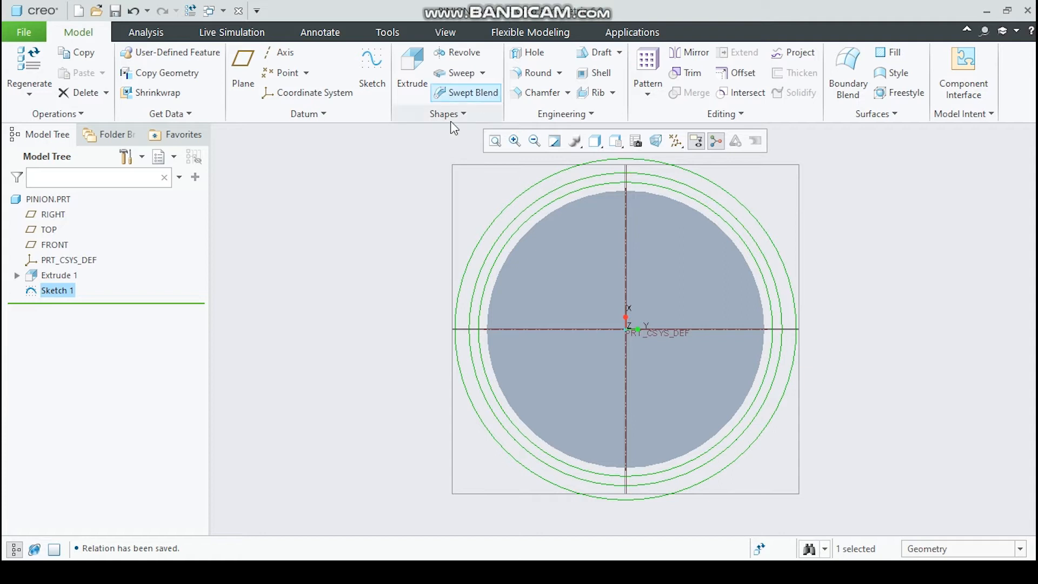
Step: Start a Cartesian curve from equation referencing PRT_CSYS_DEF and open its equation editor
{"action": "left_click", "coordinate": [273, 115]}
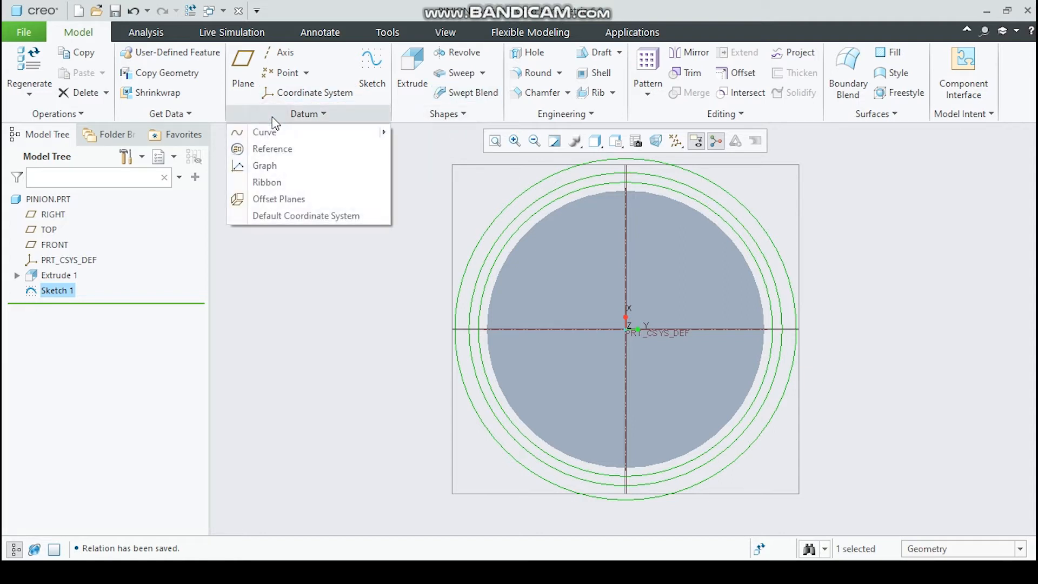
{"action": "mouse_move", "coordinate": [278, 139]}
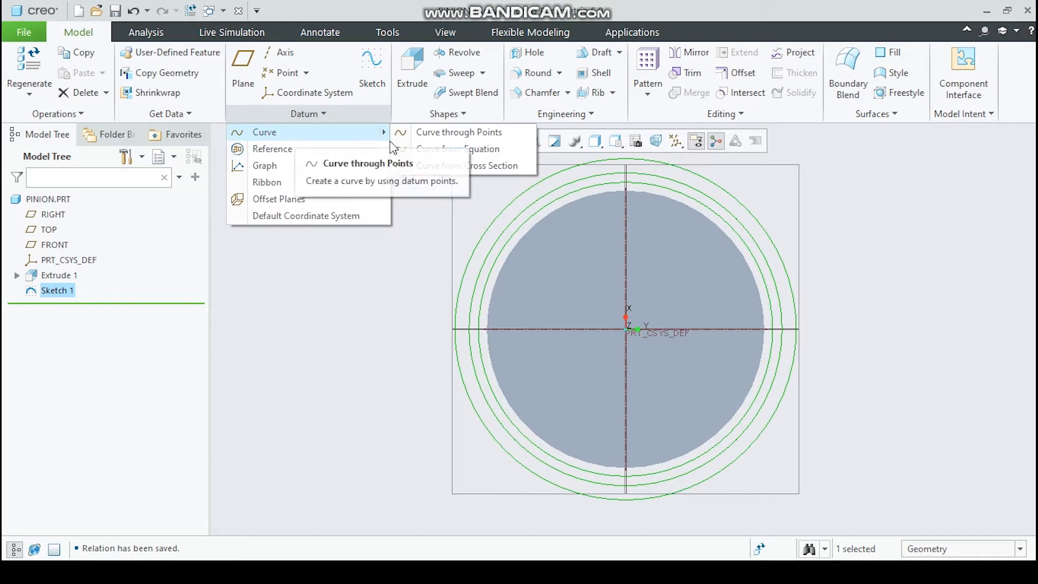
{"action": "left_click", "coordinate": [437, 147]}
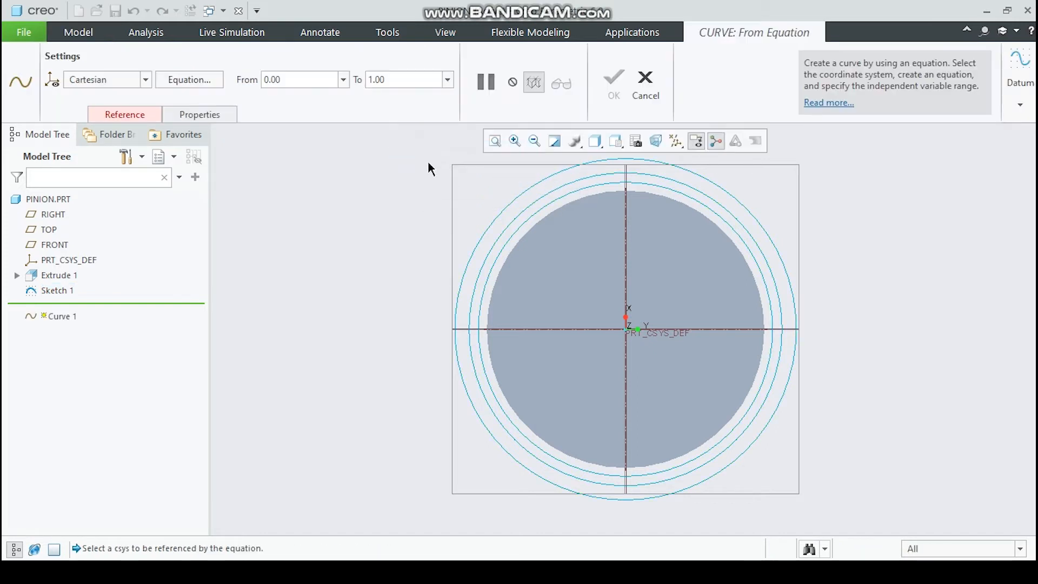
{"action": "middle_click_drag", "start_coordinate": [634, 372], "coordinate": [611, 348]}
{"action": "left_click", "coordinate": [670, 387]}
{"action": "left_click", "coordinate": [177, 86]}
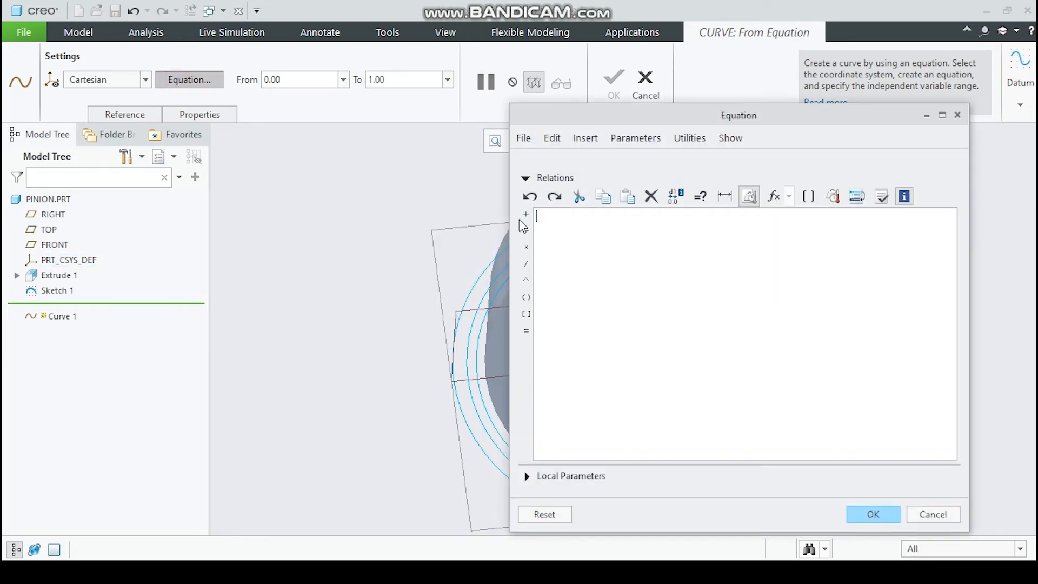
Step: Switch to Notepad and copy the involute equation lines from theta = 90*t through Z = 0
{"action": "key", "text": "alt+Tab"}
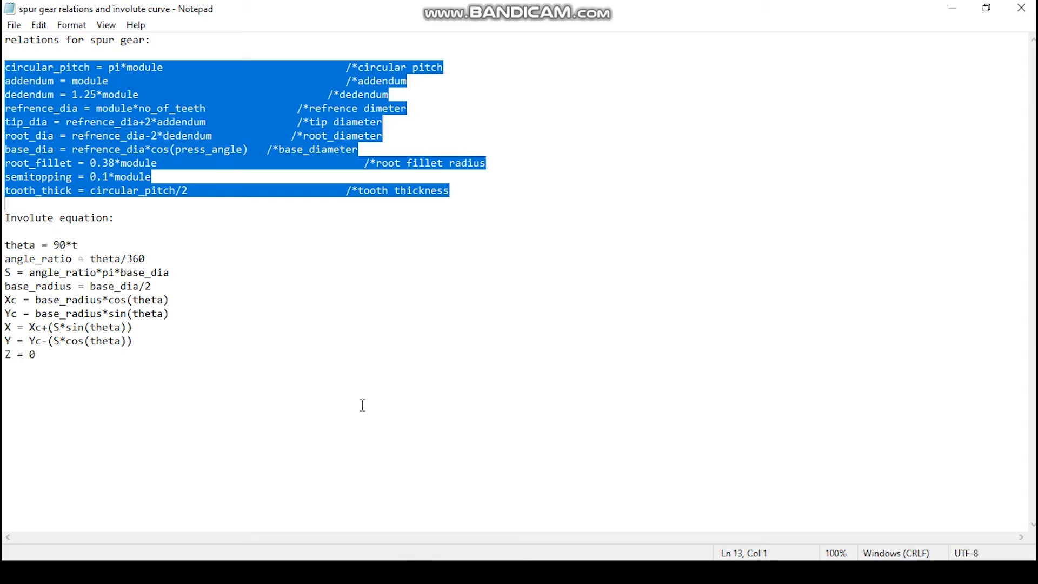
{"action": "left_click_drag", "start_coordinate": [122, 385], "coordinate": [5, 249]}
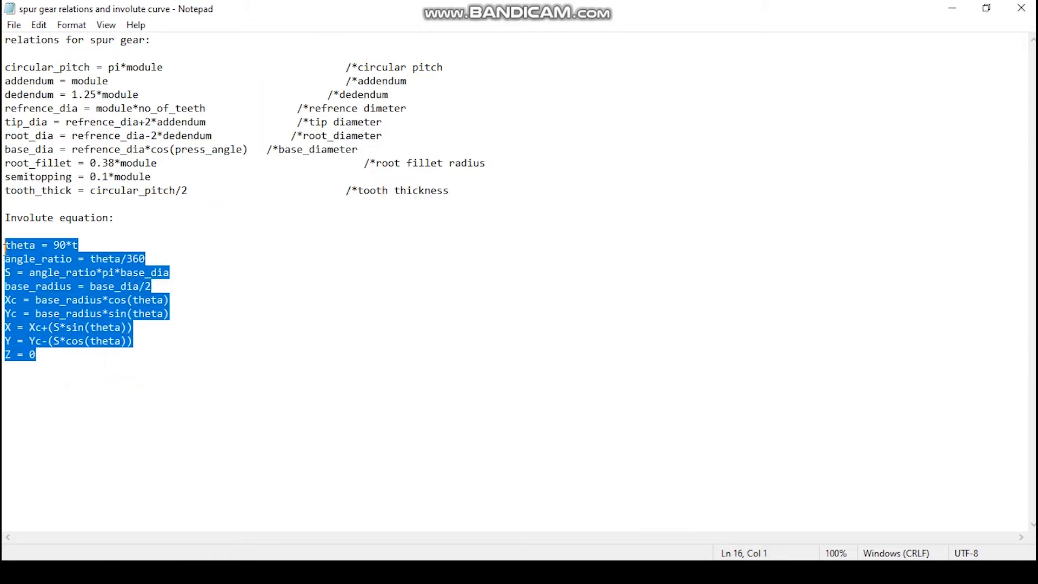
{"action": "right_click", "coordinate": [37, 269]}
{"action": "left_click", "coordinate": [77, 319]}
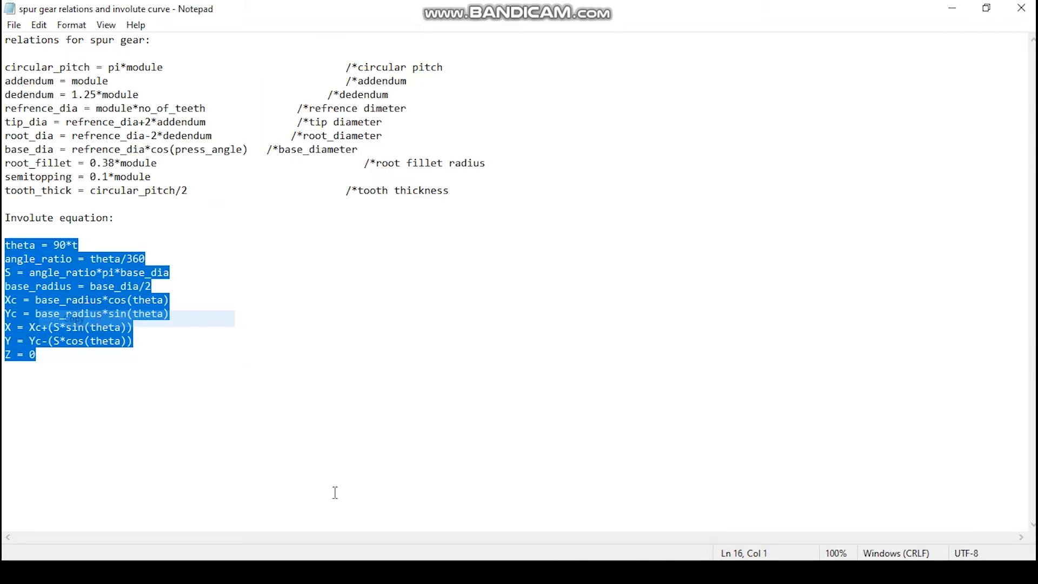
Step: Switch back to Creo, paste the involute equations into the curve's equation editor and verify them
{"action": "mouse_move", "coordinate": [468, 559]}
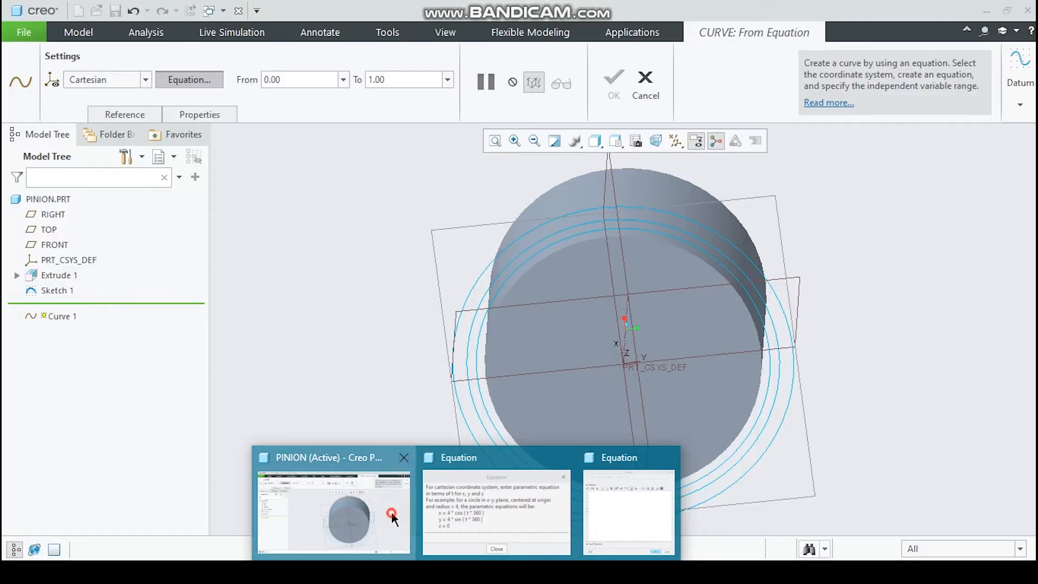
{"action": "left_click", "coordinate": [392, 514]}
{"action": "right_click", "coordinate": [627, 249]}
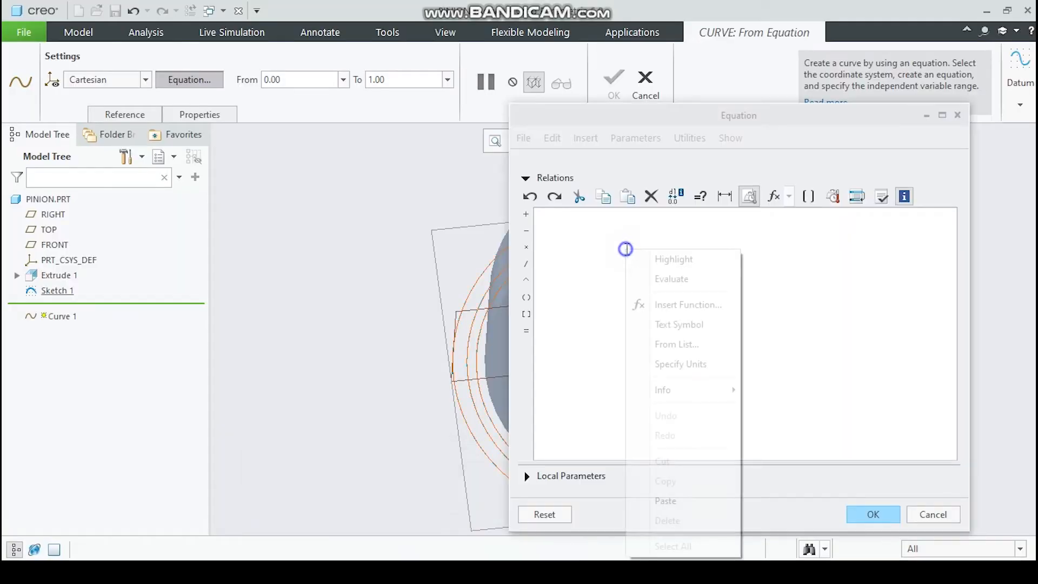
{"action": "left_click", "coordinate": [676, 502]}
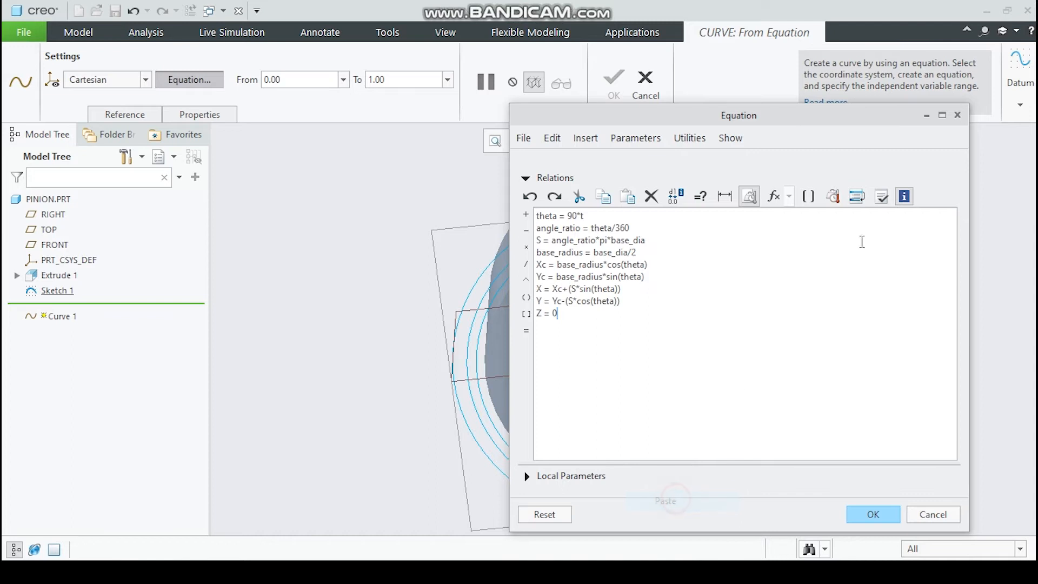
{"action": "left_click", "coordinate": [882, 196]}
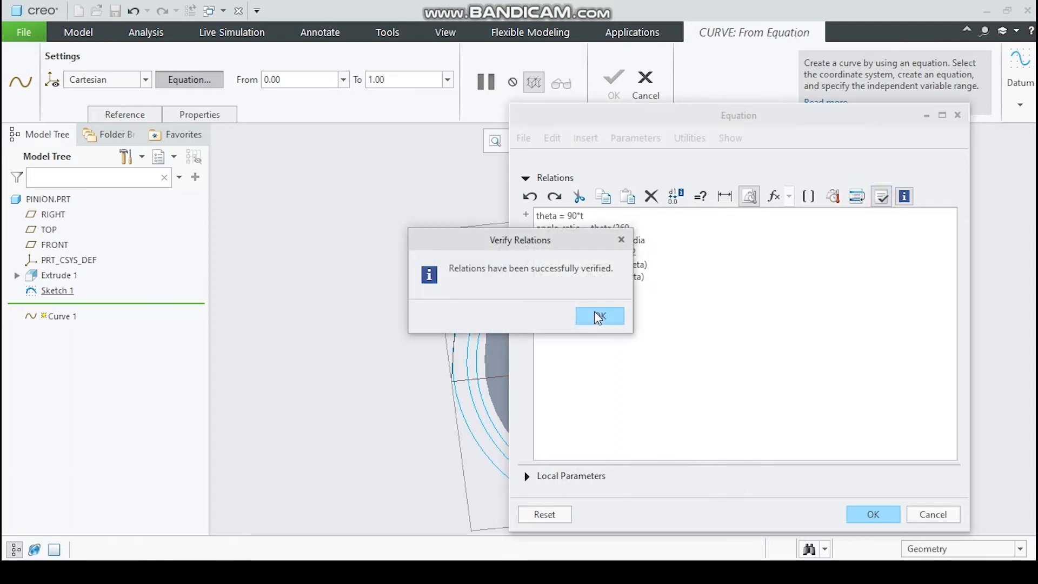
Step: Accept the verified involute equations and set the curve's upper parameter limit to 0.6
{"action": "left_click", "coordinate": [601, 317]}
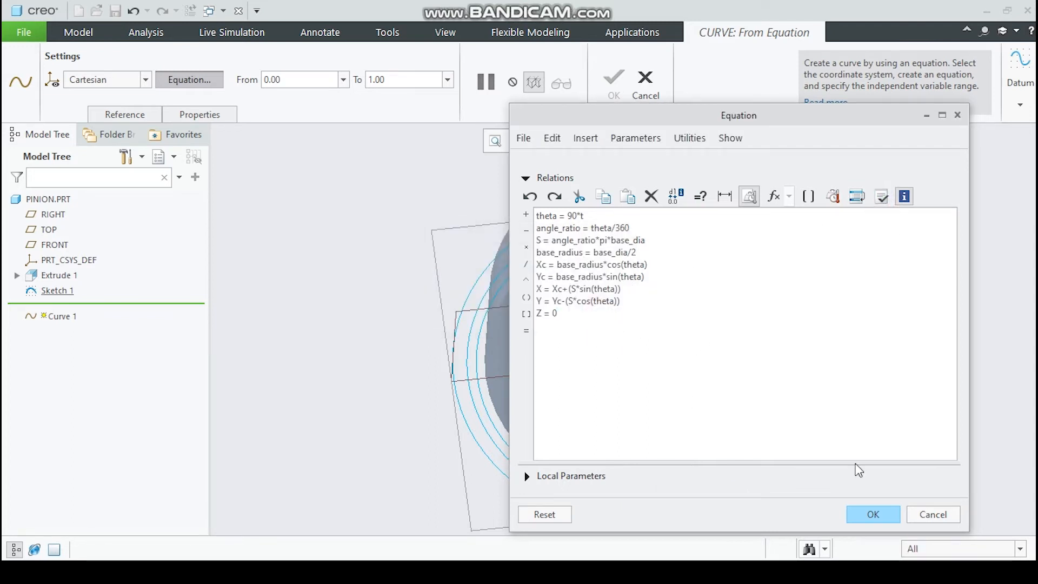
{"action": "left_click", "coordinate": [877, 514]}
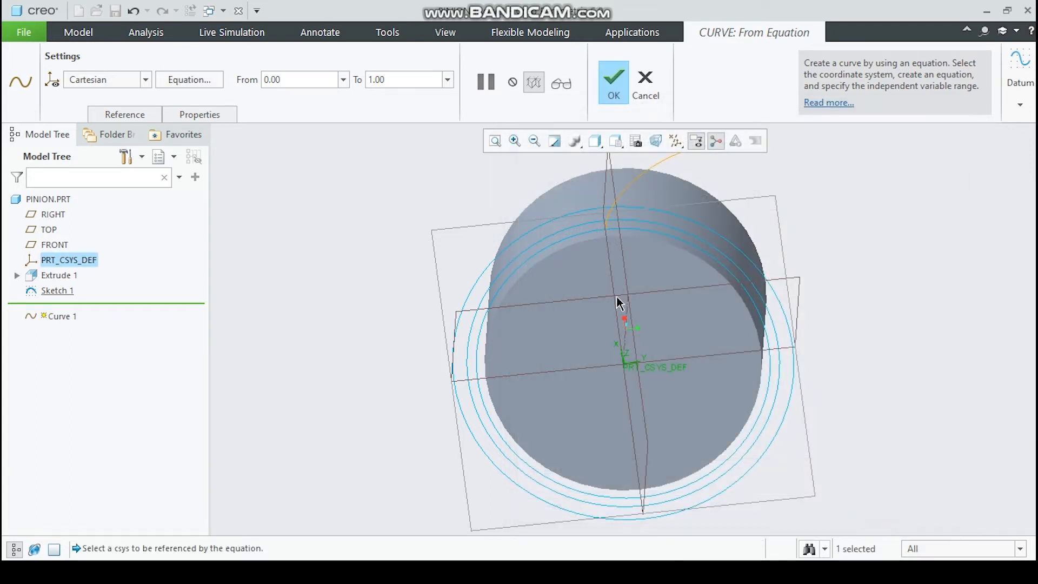
{"action": "scroll", "coordinate": [618, 242], "scroll_direction": "up", "scroll_amount": 5}
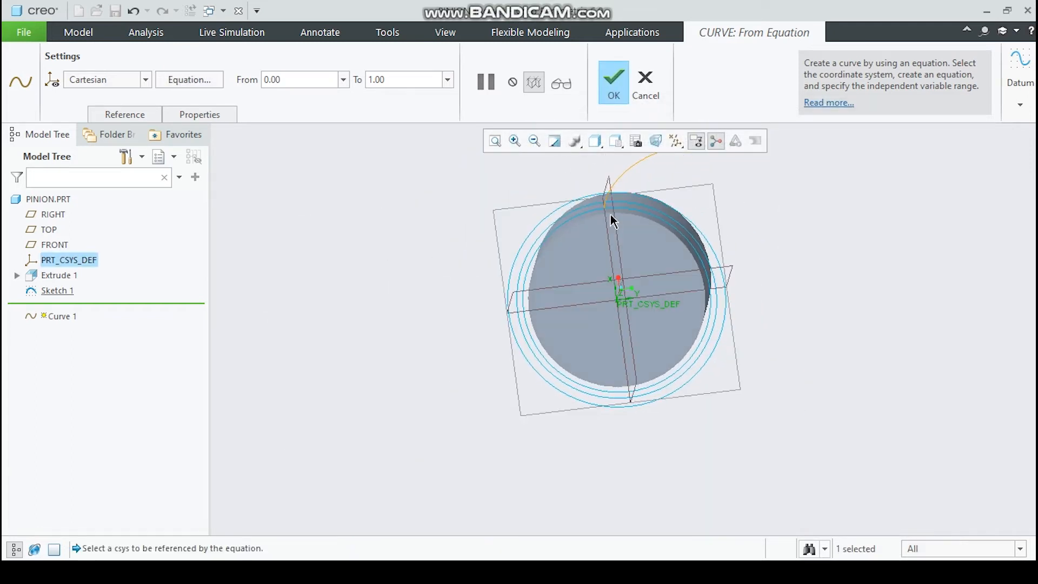
{"action": "scroll", "coordinate": [611, 206], "scroll_direction": "up", "scroll_amount": 2}
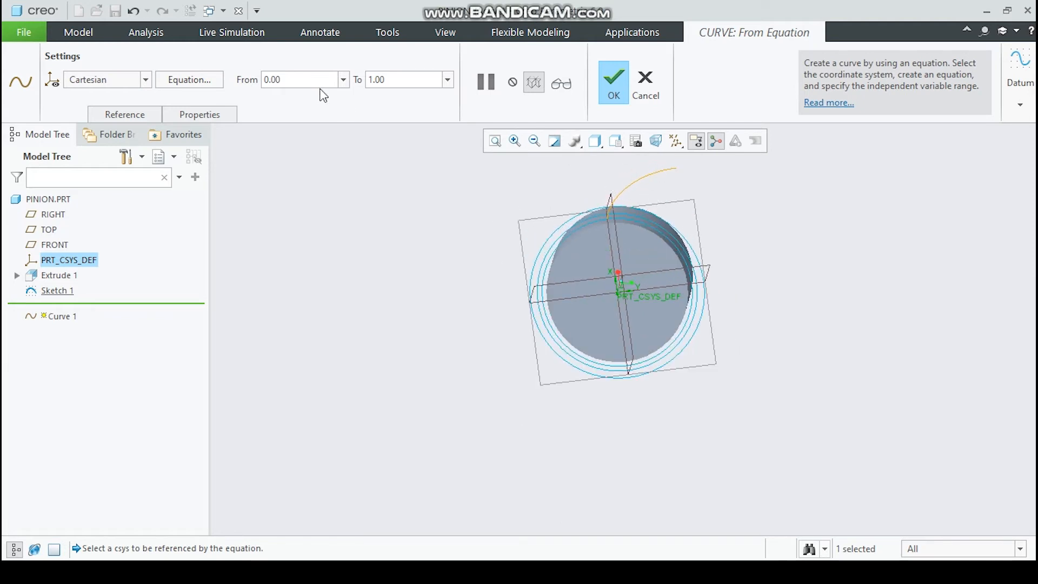
{"action": "double_click", "coordinate": [389, 79]}
{"action": "type", "text": "0.6"}
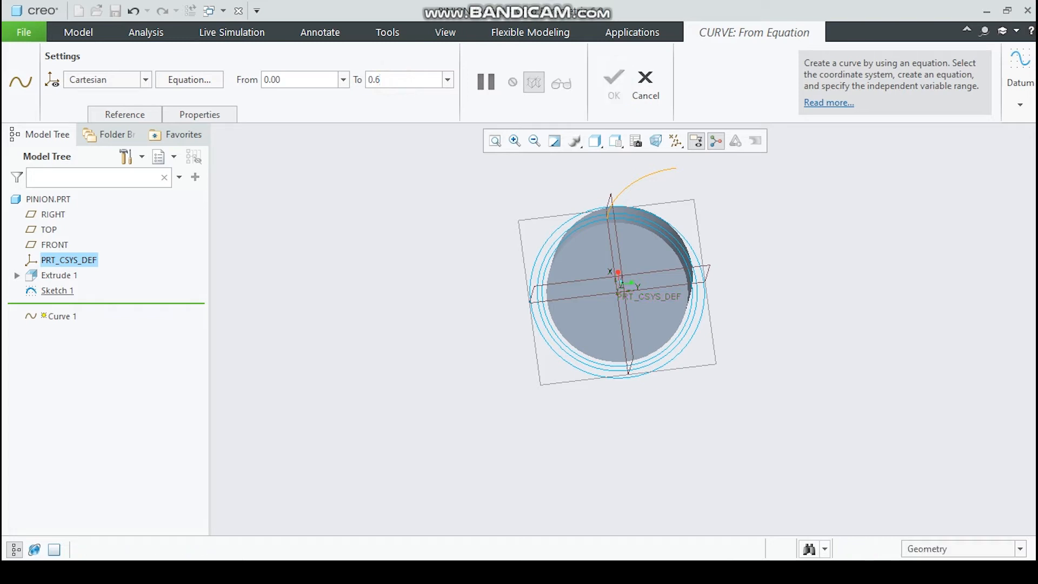
{"action": "key", "text": "Return"}
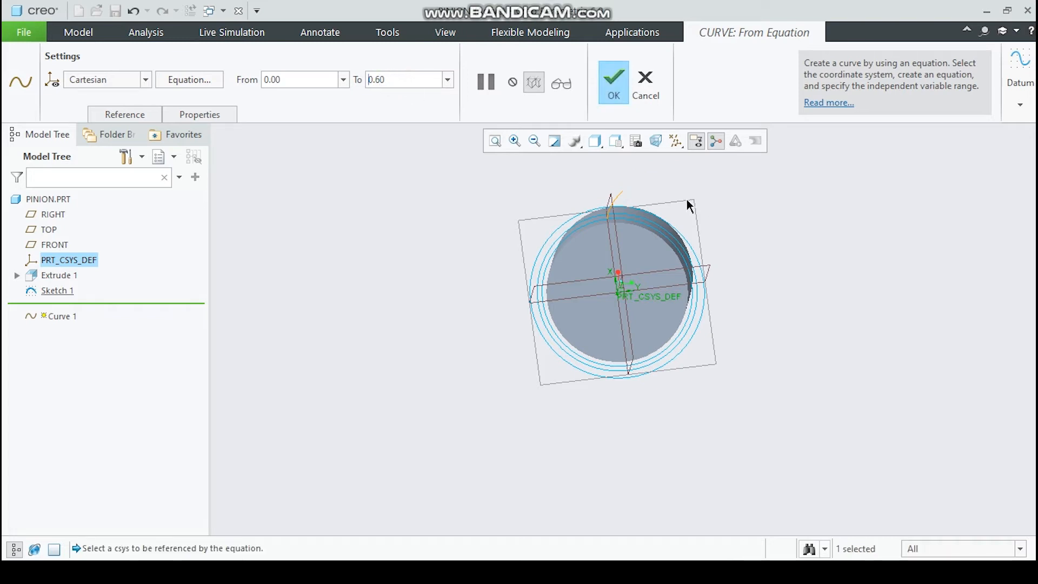
{"action": "scroll", "coordinate": [606, 206], "scroll_direction": "up", "scroll_amount": 3}
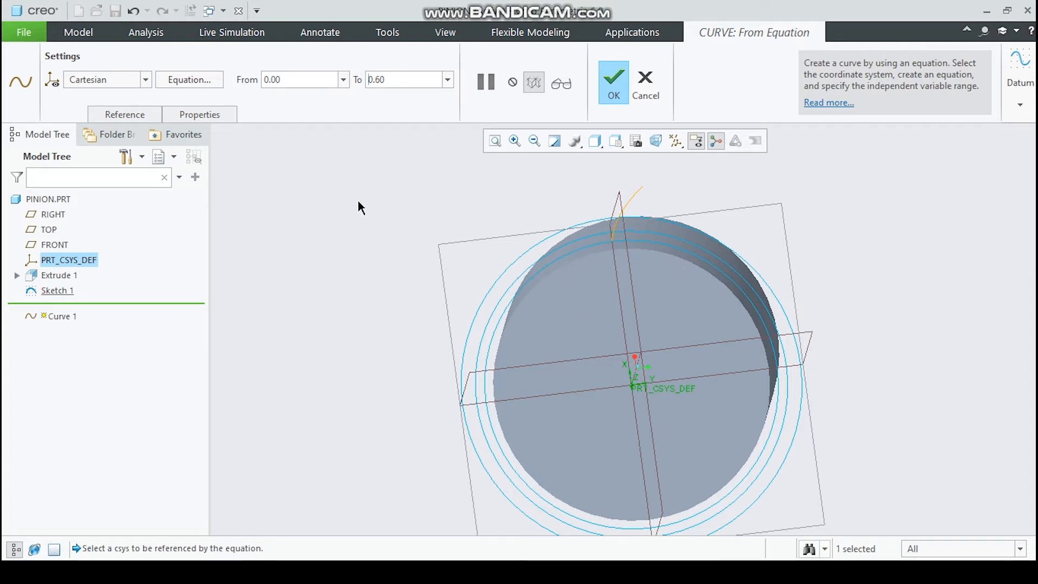
Step: Review the curve's X and Y equations without editing them and finish the involute curve
{"action": "left_click", "coordinate": [181, 80]}
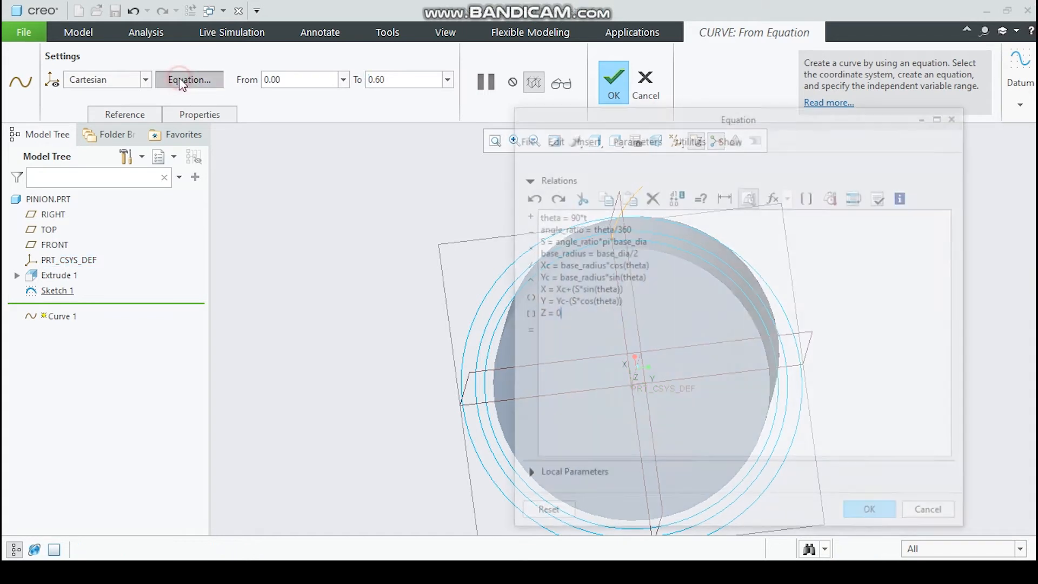
{"action": "double_click", "coordinate": [541, 289]}
{"action": "left_click", "coordinate": [537, 300]}
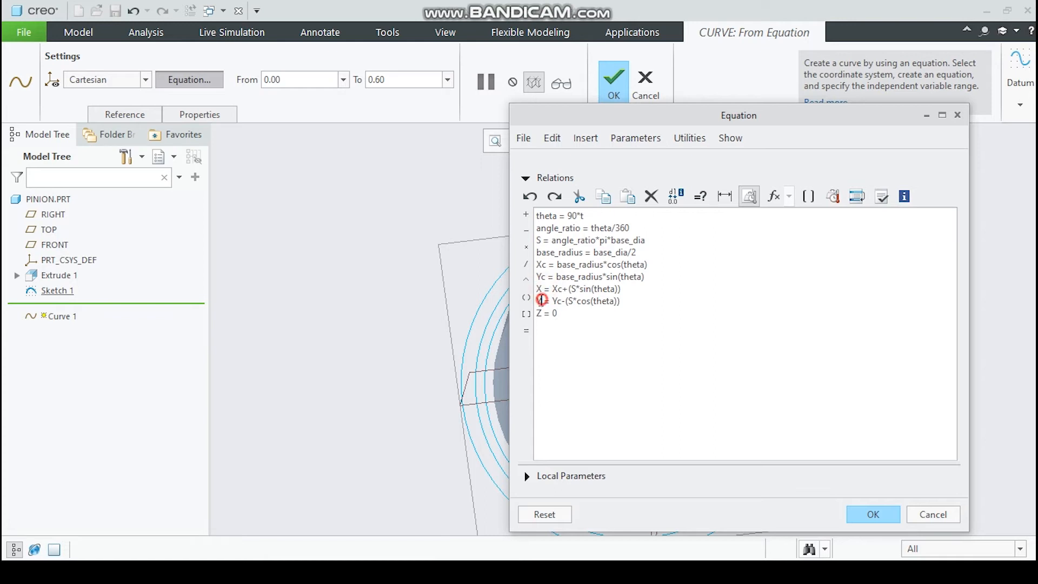
{"action": "left_click", "coordinate": [944, 511]}
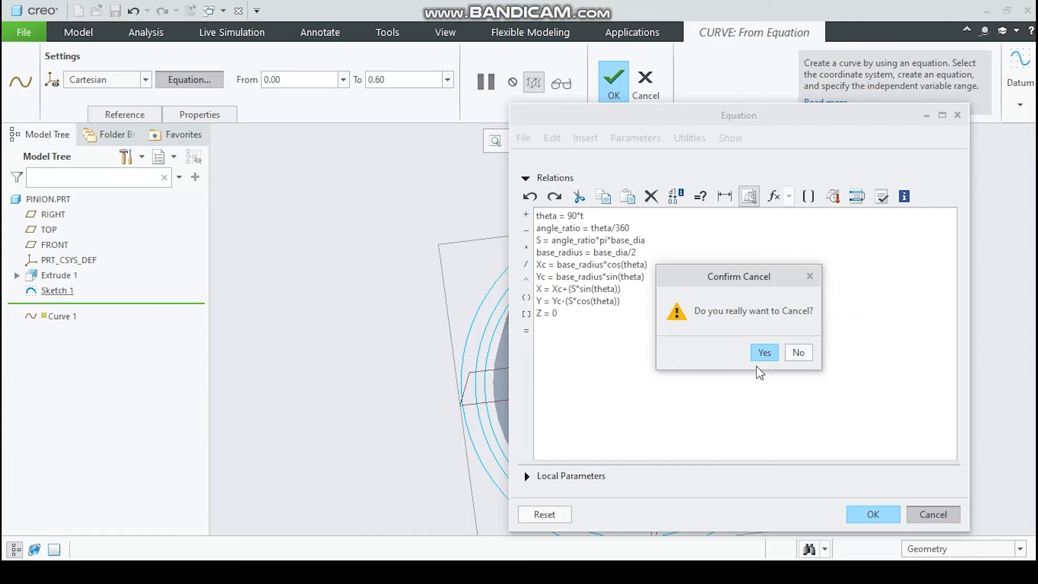
{"action": "left_click", "coordinate": [763, 351]}
{"action": "left_click", "coordinate": [612, 81]}
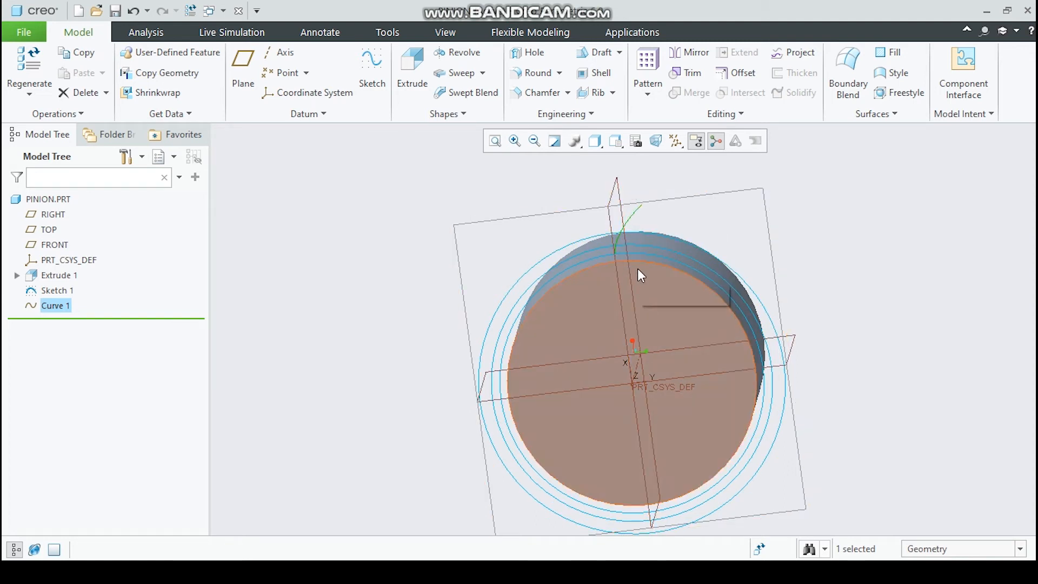
Step: Start a sketch on the cylinder's flat end face and add the involute curve as a sketch reference
{"action": "left_click", "coordinate": [669, 323]}
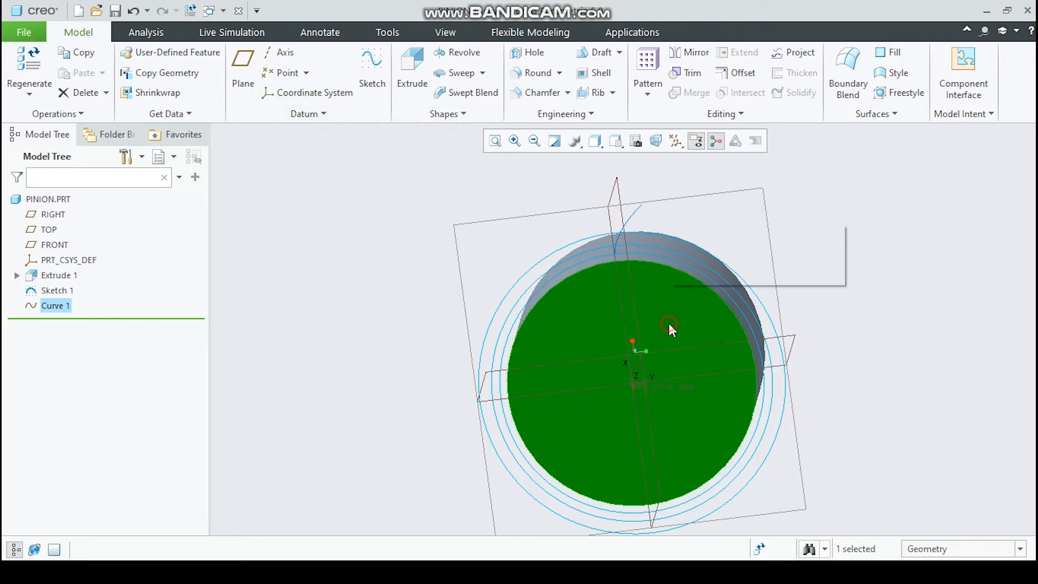
{"action": "left_click", "coordinate": [372, 66]}
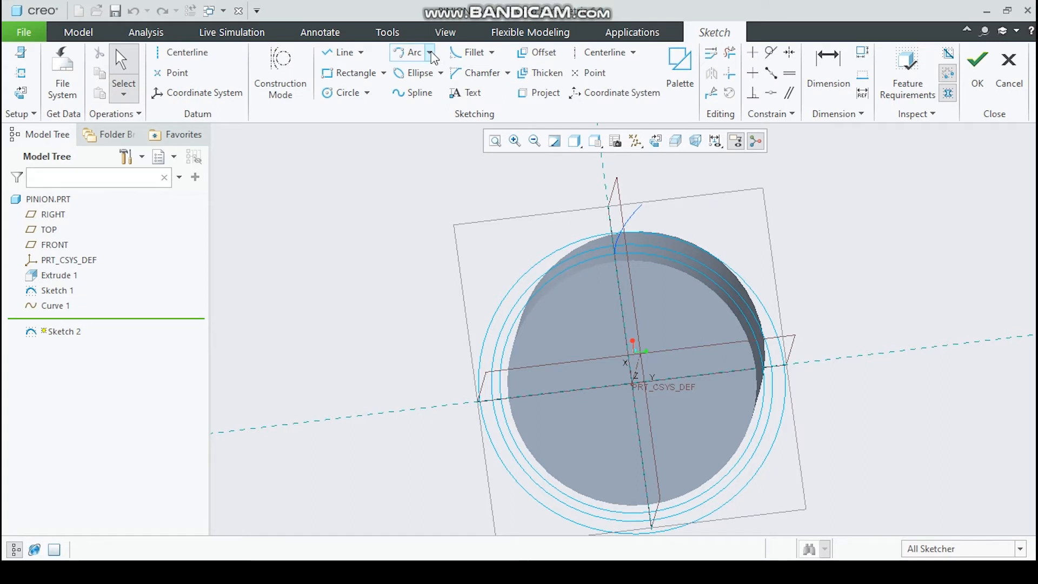
{"action": "left_click", "coordinate": [429, 53]}
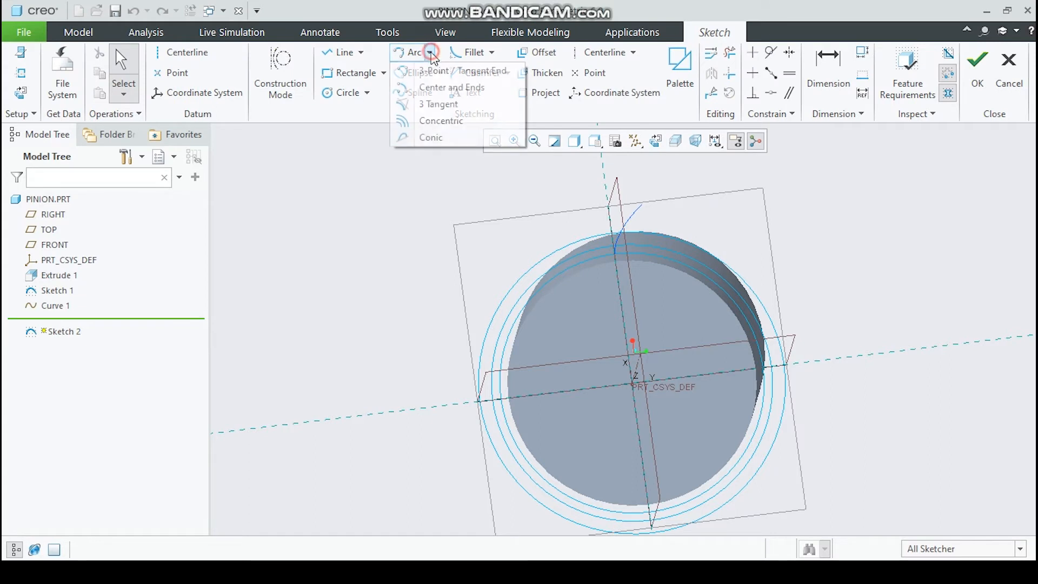
{"action": "left_click", "coordinate": [432, 88]}
{"action": "left_click", "coordinate": [21, 72]}
{"action": "left_click", "coordinate": [637, 208]}
{"action": "left_click", "coordinate": [1025, 243]}
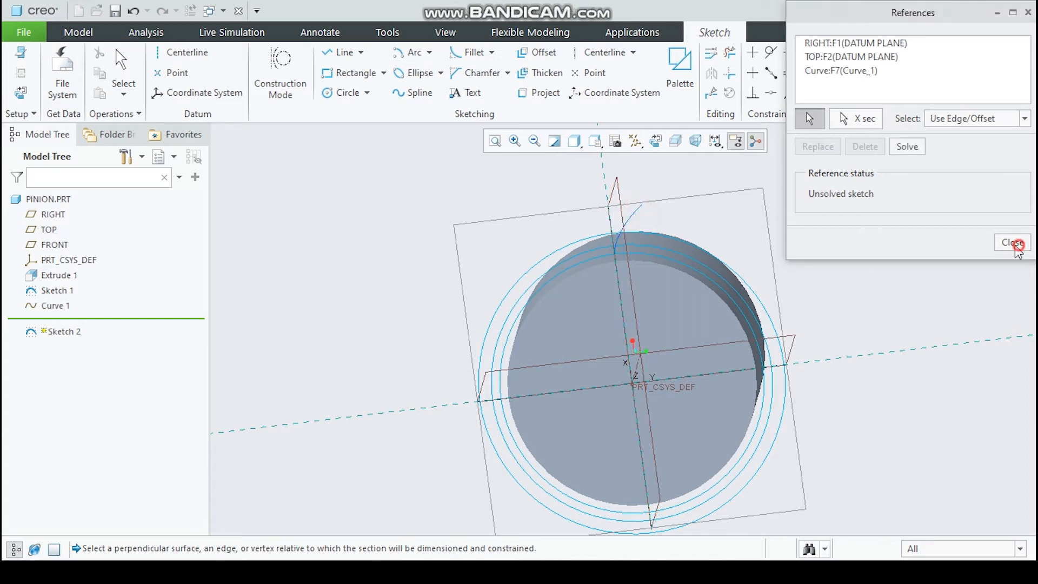
Step: Draw a center-and-ends arc about the origin along the middle reference circle, starting at its intersection with the involute curve
{"action": "left_click", "coordinate": [403, 52]}
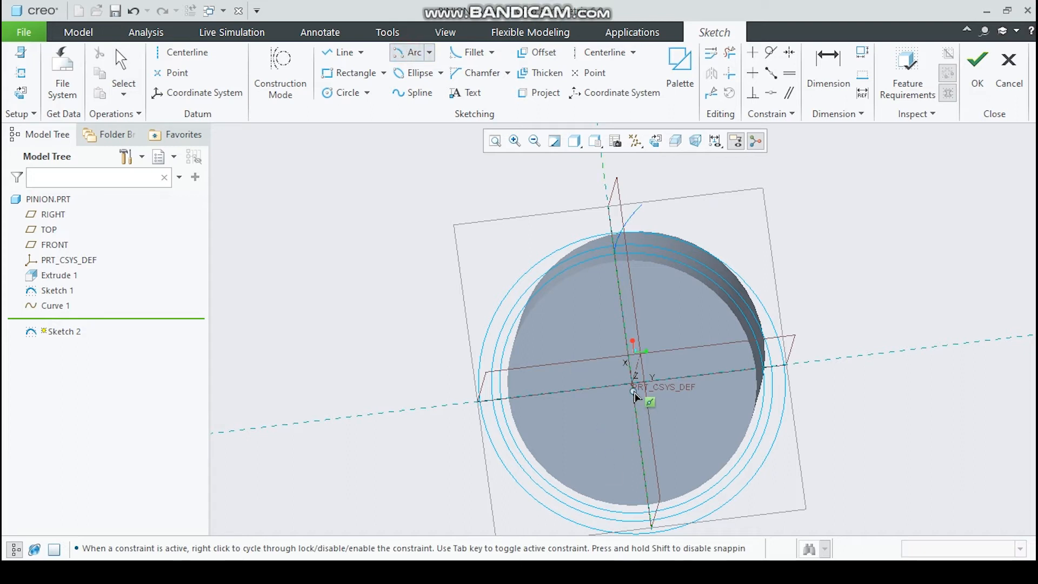
{"action": "left_click", "coordinate": [430, 53]}
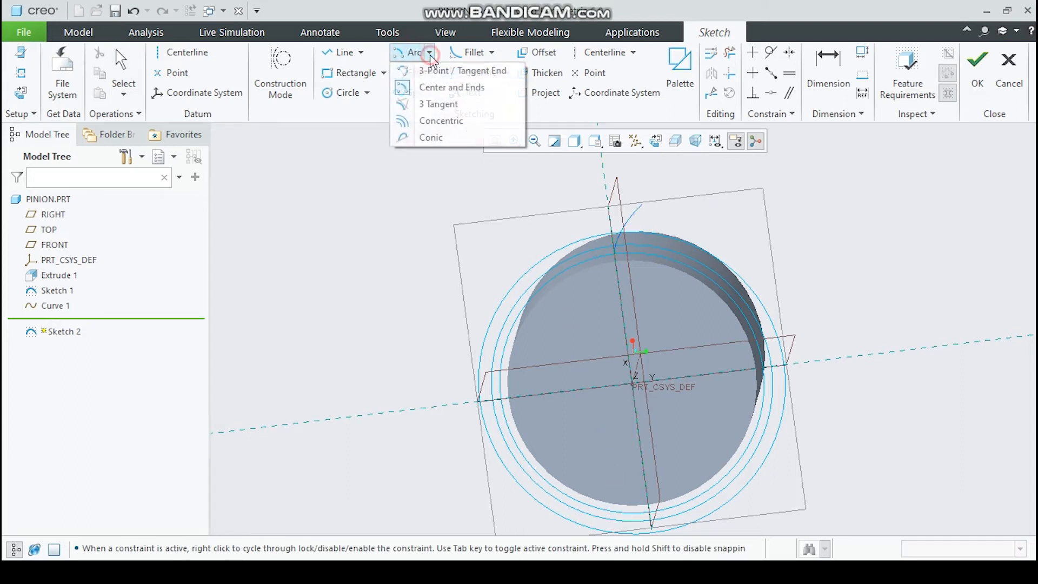
{"action": "left_click", "coordinate": [433, 88]}
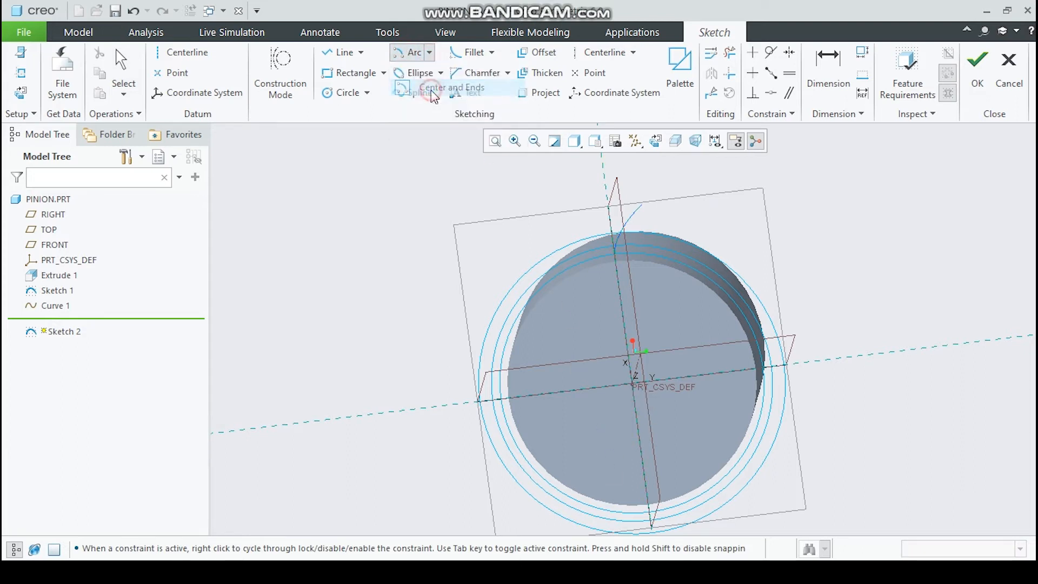
{"action": "left_click", "coordinate": [635, 380]}
{"action": "scroll", "coordinate": [622, 248], "scroll_direction": "up", "scroll_amount": 4}
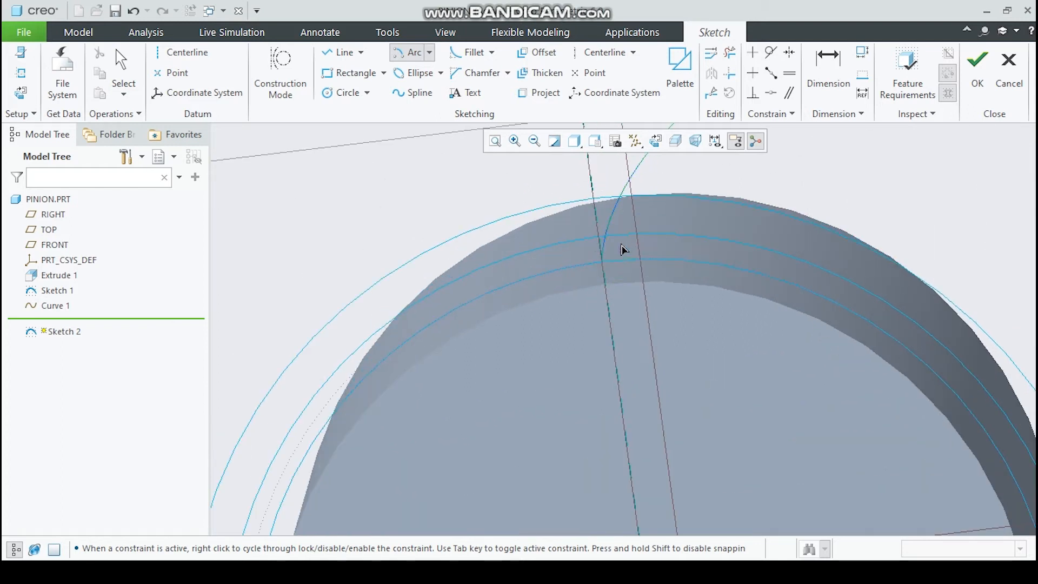
{"action": "left_click", "coordinate": [595, 233]}
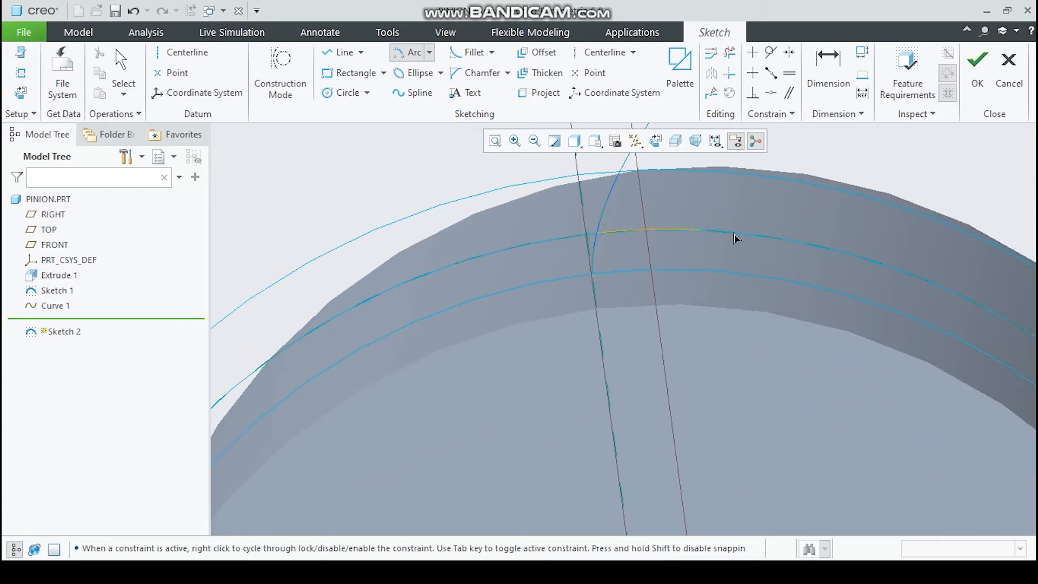
{"action": "left_click", "coordinate": [841, 249]}
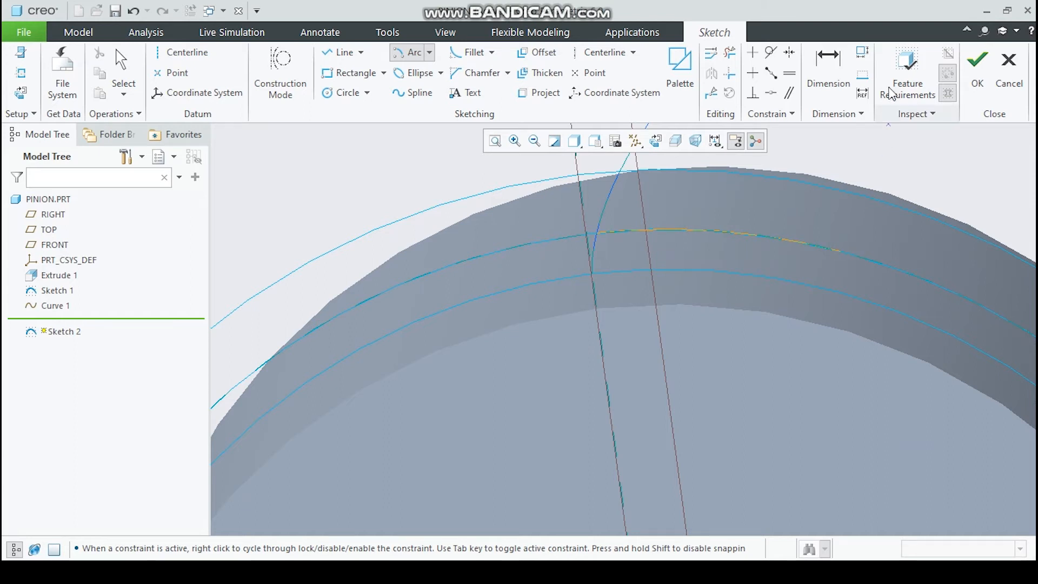
Step: Try to dimension the arc from its start point
{"action": "left_click", "coordinate": [827, 72]}
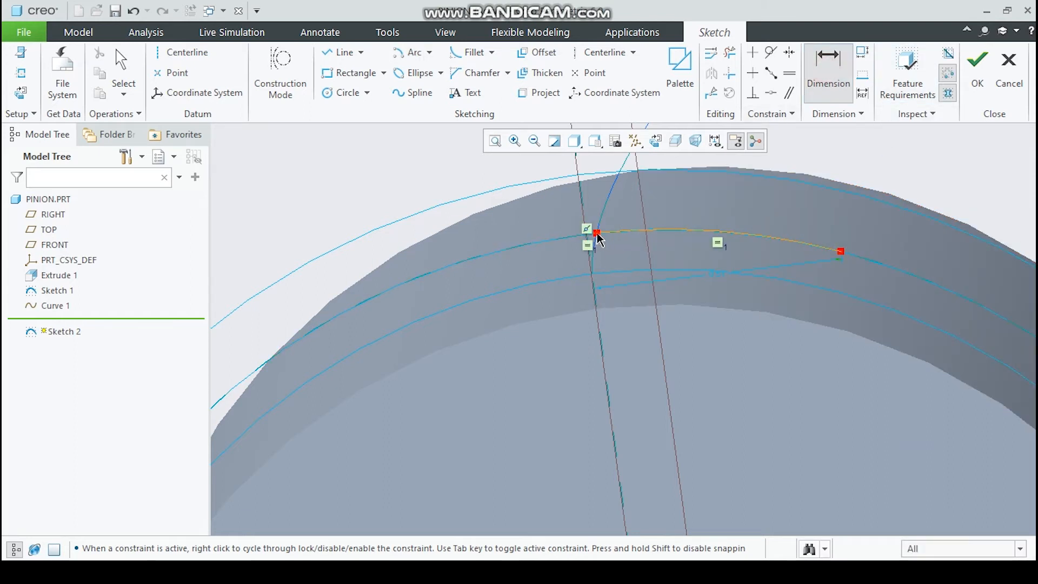
{"action": "left_click", "coordinate": [797, 241]}
{"action": "middle_click", "coordinate": [754, 207]}
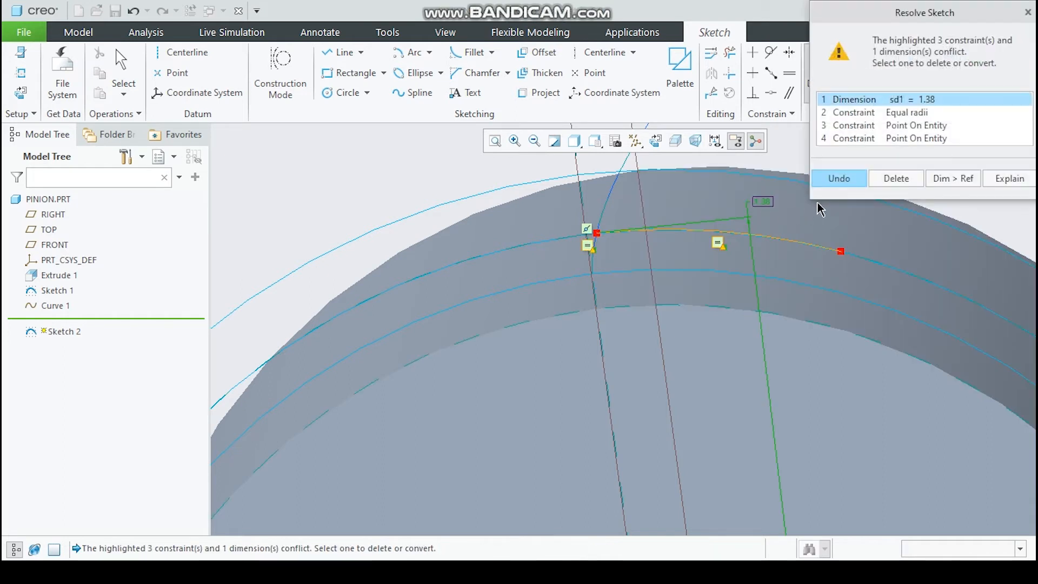
{"action": "left_click", "coordinate": [1027, 14]}
Step: Dimension the distance between the arc's endpoints as tooth_thick, add it as a relation and finish the sketch
{"action": "left_click", "coordinate": [839, 252]}
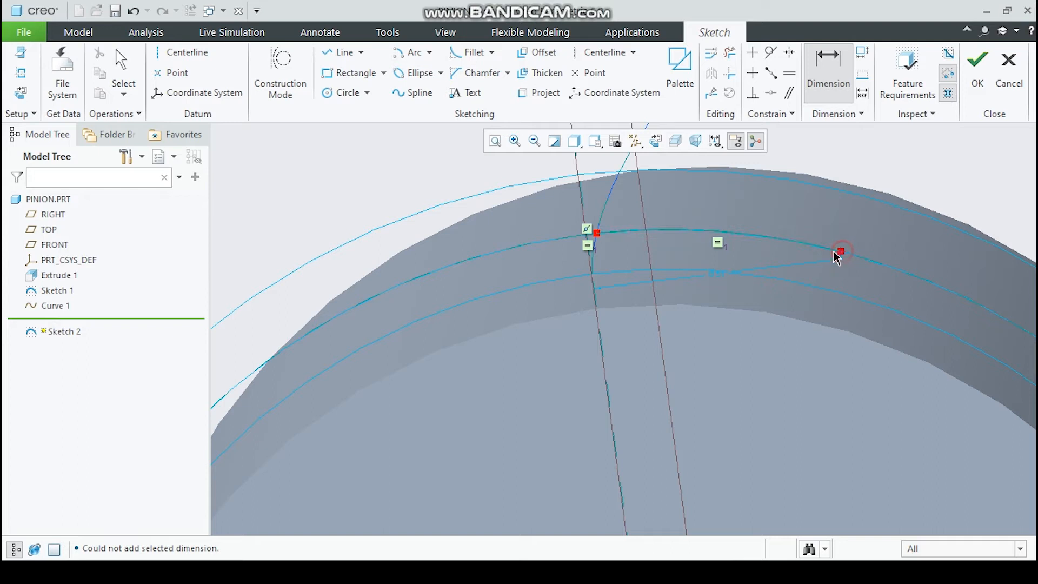
{"action": "middle_click", "coordinate": [727, 204]}
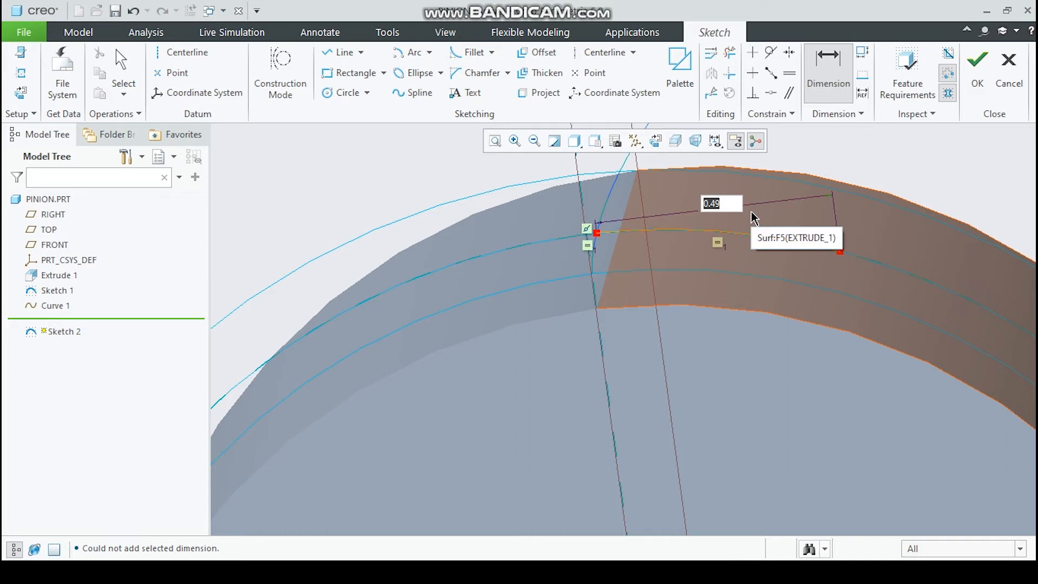
{"action": "type", "text": "tooth_thi"}
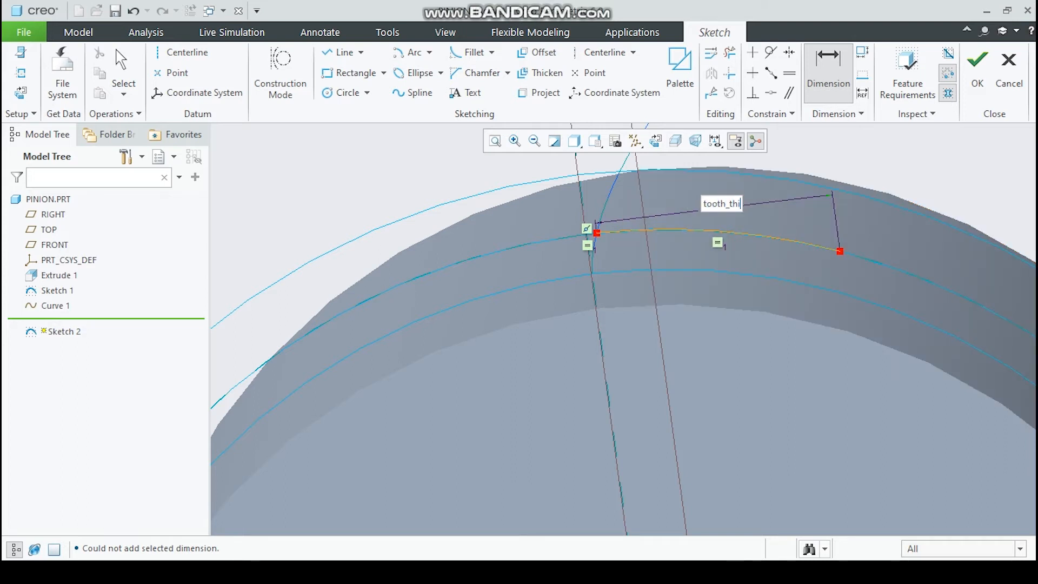
{"action": "type", "text": "ck"}
{"action": "key", "text": "Return"}
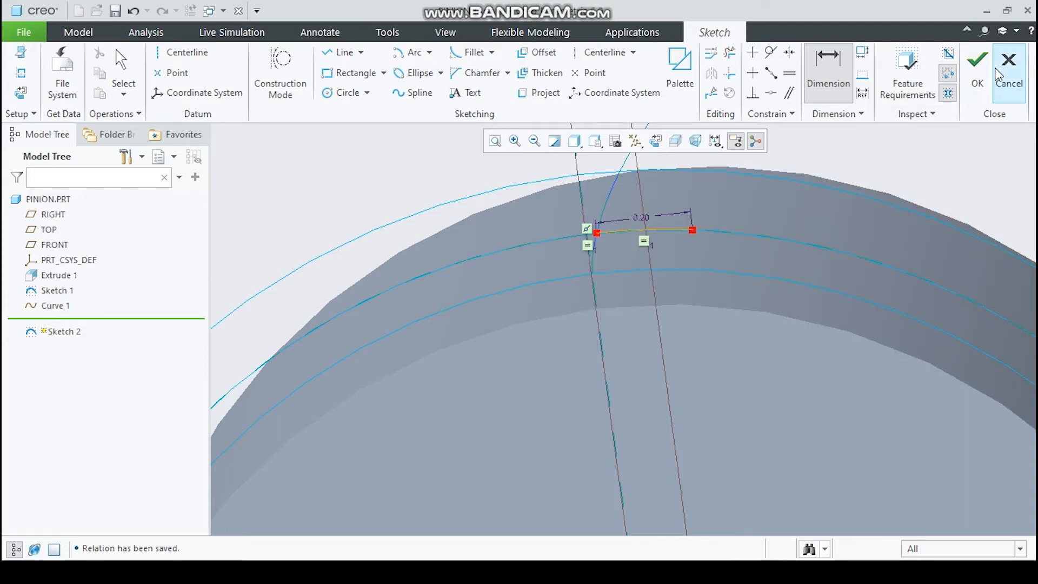
{"action": "left_click", "coordinate": [977, 81]}
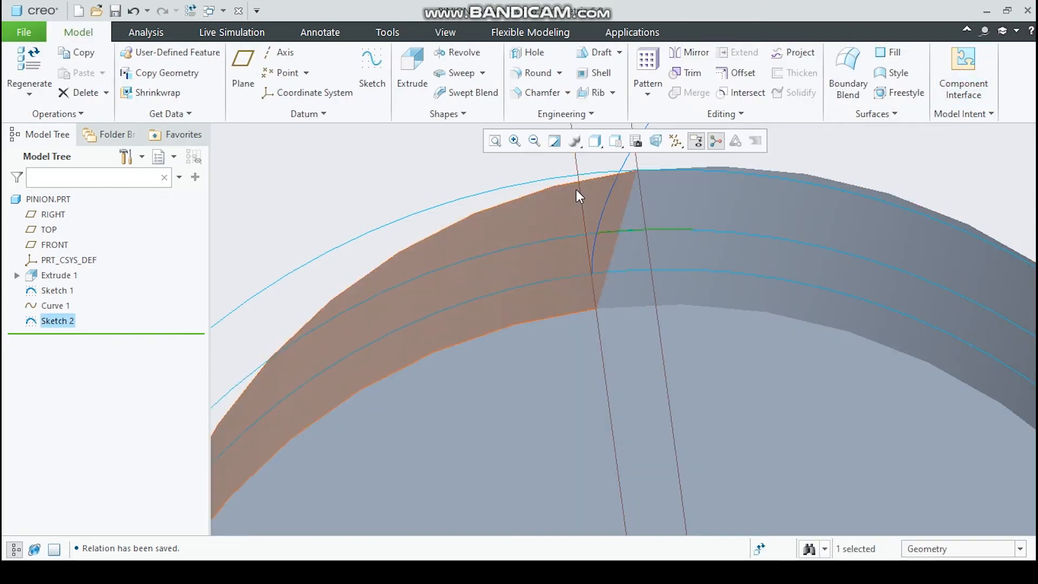
Step: Create a datum point on the sketched tooth-thickness arc at an offset ratio of 0.5
{"action": "left_click", "coordinate": [282, 72]}
{"action": "left_click", "coordinate": [941, 271]}
{"action": "type", "text": "0"}
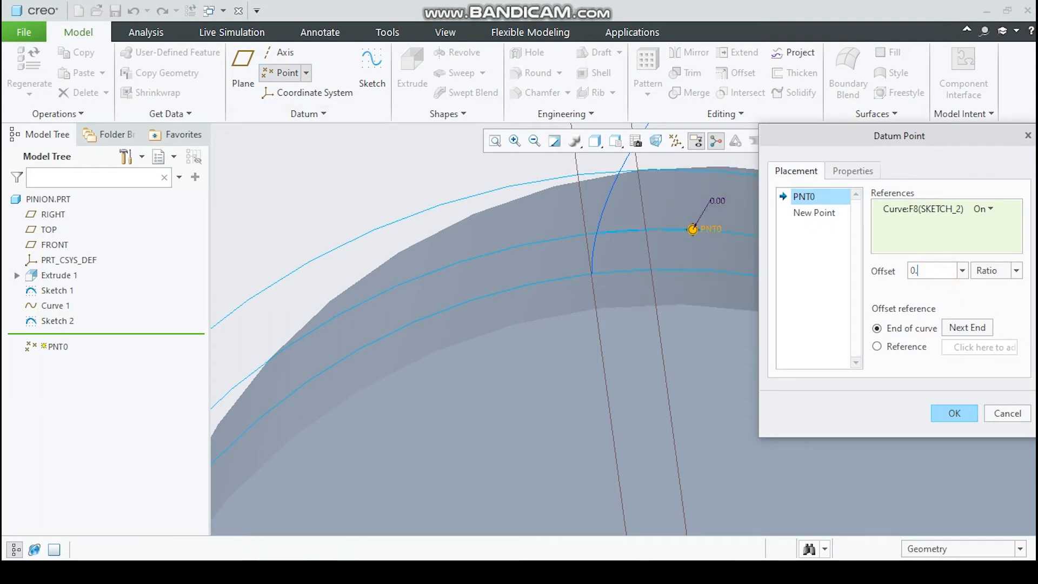
{"action": "type", "text": ".5"}
{"action": "key", "text": "Return"}
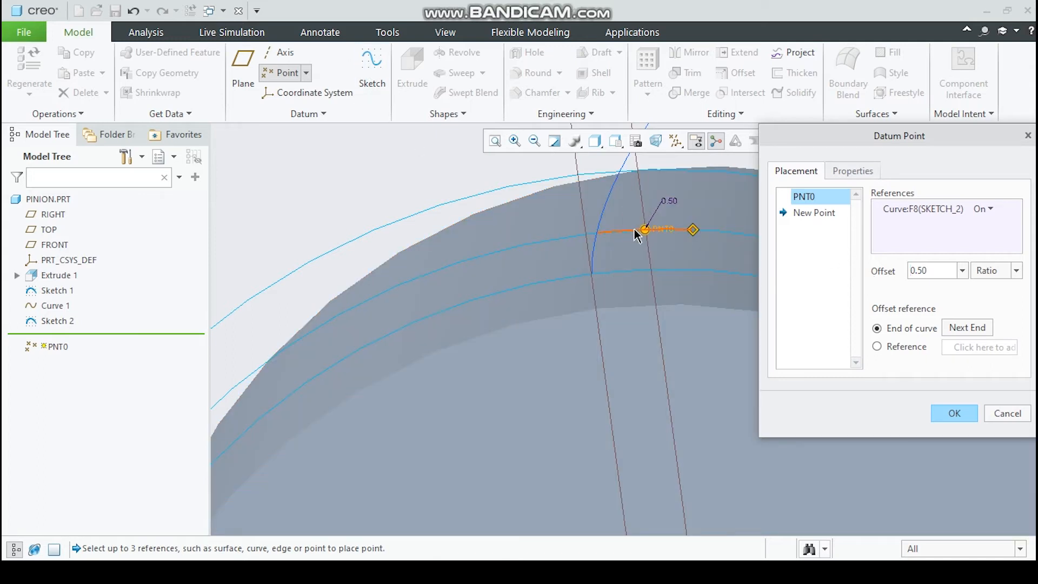
{"action": "left_click", "coordinate": [953, 413]}
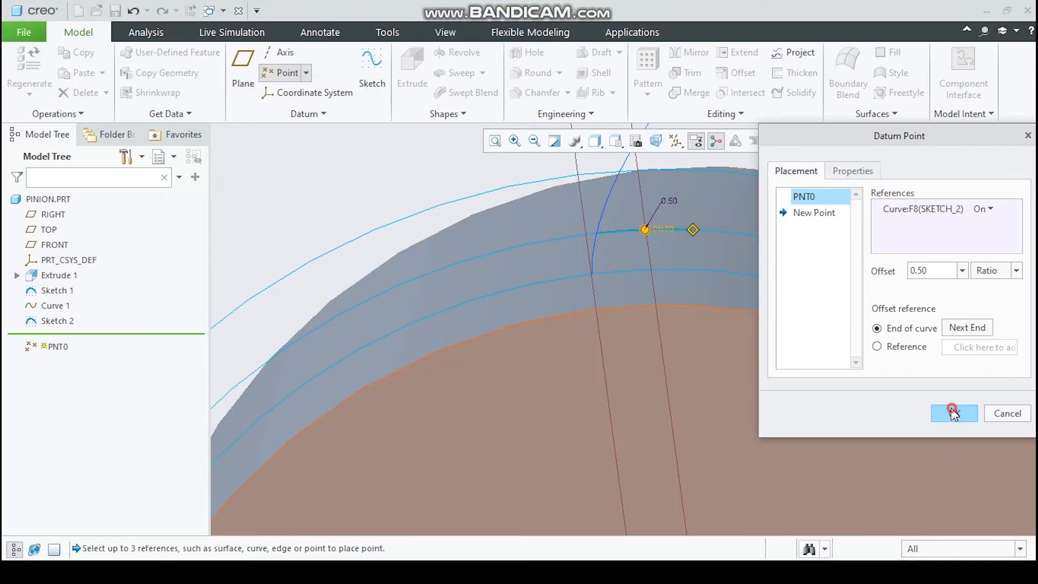
Step: Create a datum plane through the datum point on the tooth-thickness arc and the root cylinder's axis
{"action": "scroll", "coordinate": [842, 420], "scroll_direction": "down", "scroll_amount": 5}
{"action": "scroll", "coordinate": [880, 474], "scroll_direction": "down", "scroll_amount": 4}
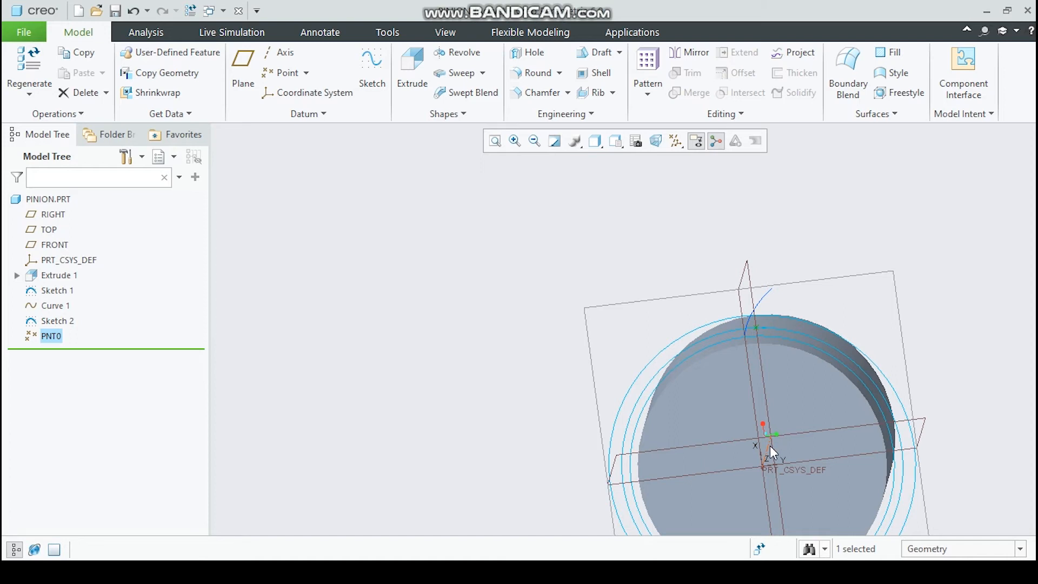
{"action": "left_click", "coordinate": [244, 70]}
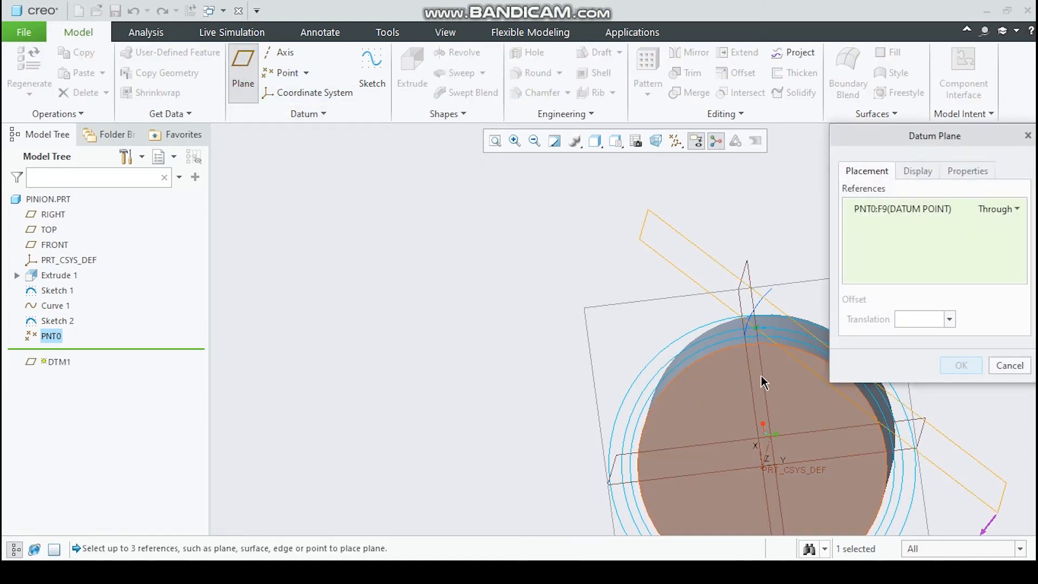
{"action": "left_click", "coordinate": [770, 456], "text": "ctrl"}
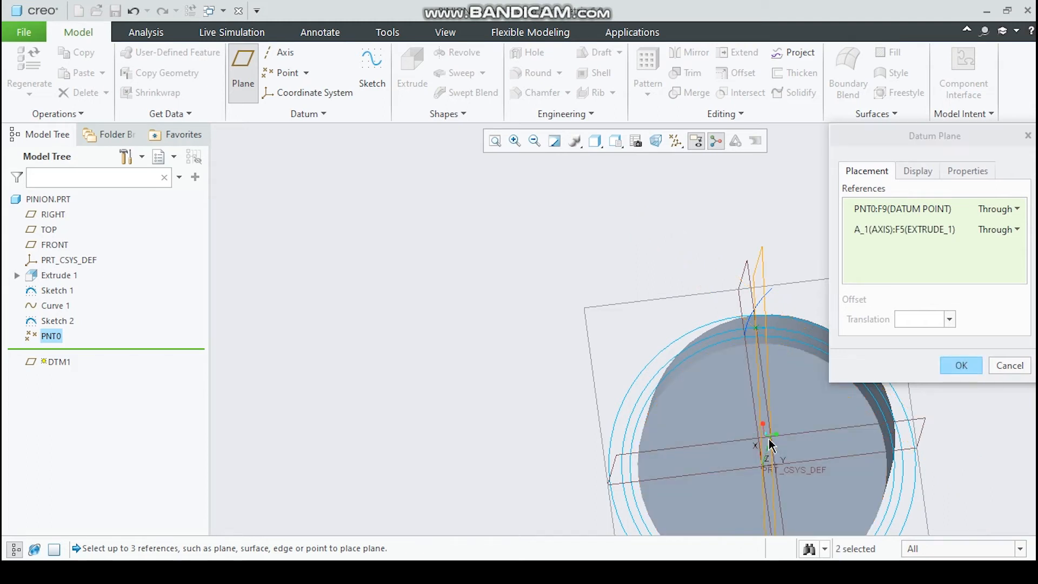
{"action": "scroll", "coordinate": [769, 457], "scroll_direction": "up", "scroll_amount": 5}
{"action": "scroll", "coordinate": [759, 455], "scroll_direction": "down", "scroll_amount": 3}
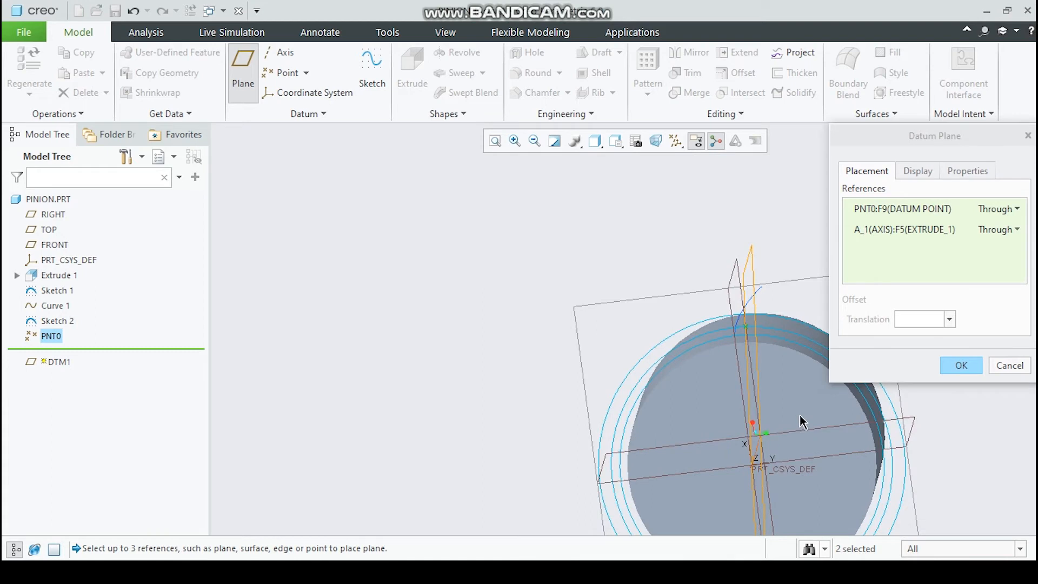
{"action": "left_click", "coordinate": [961, 366]}
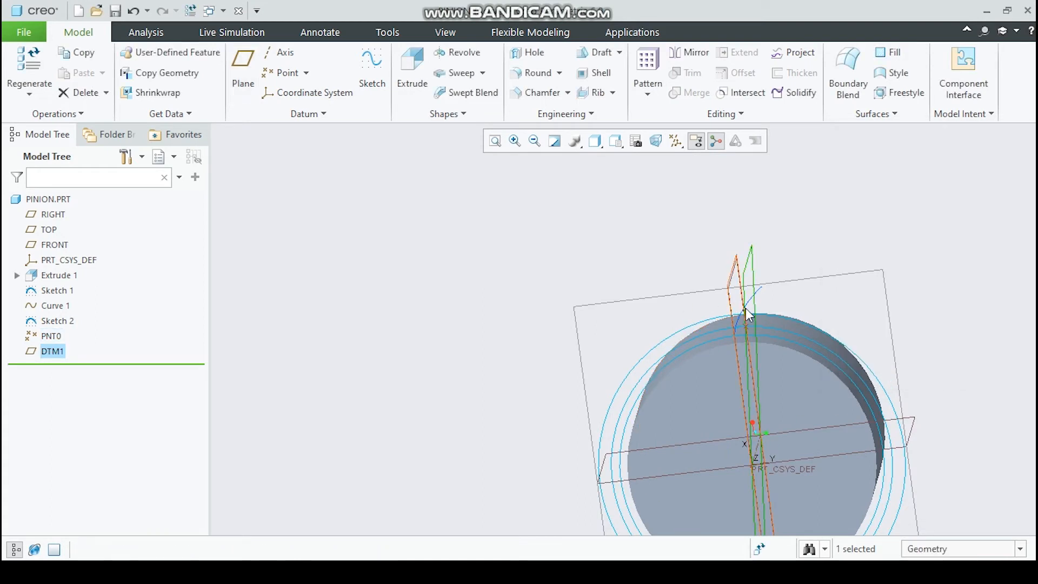
Step: Mirror the involute curve about the new datum plane to form the opposite tooth flank
{"action": "middle_click_drag", "start_coordinate": [759, 329], "coordinate": [755, 331]}
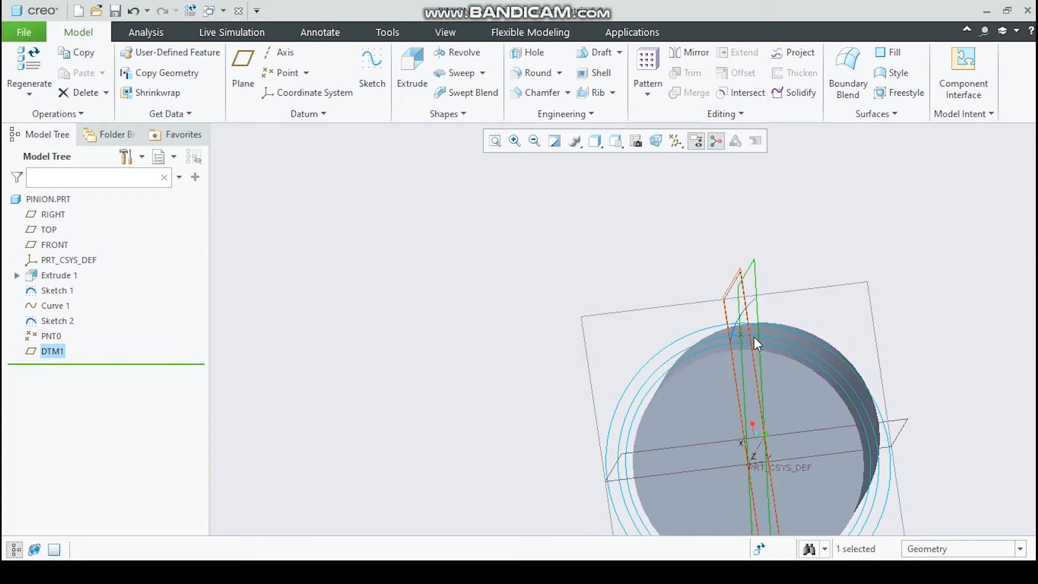
{"action": "left_click", "coordinate": [750, 303]}
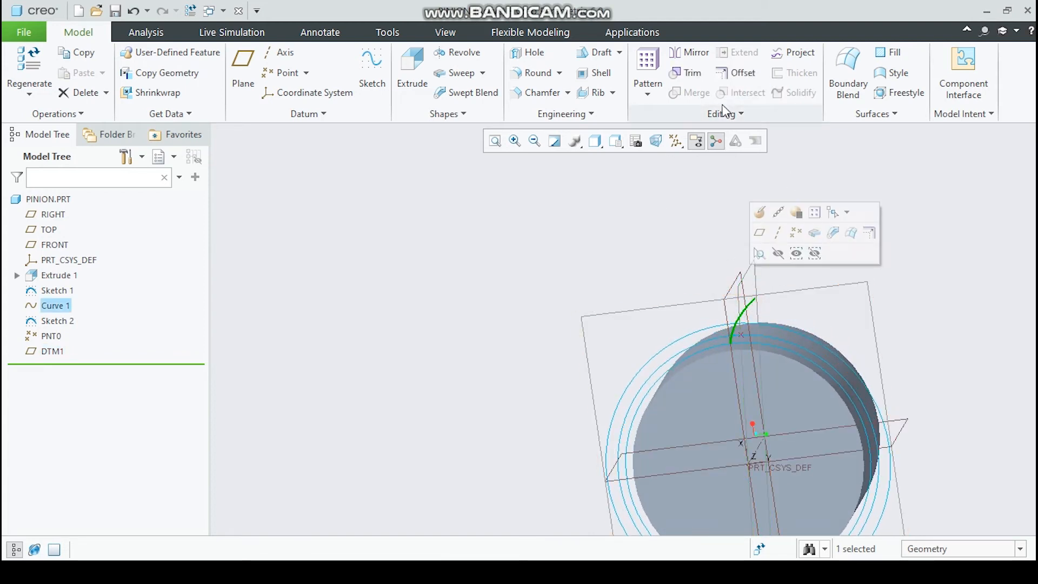
{"action": "left_click", "coordinate": [698, 53]}
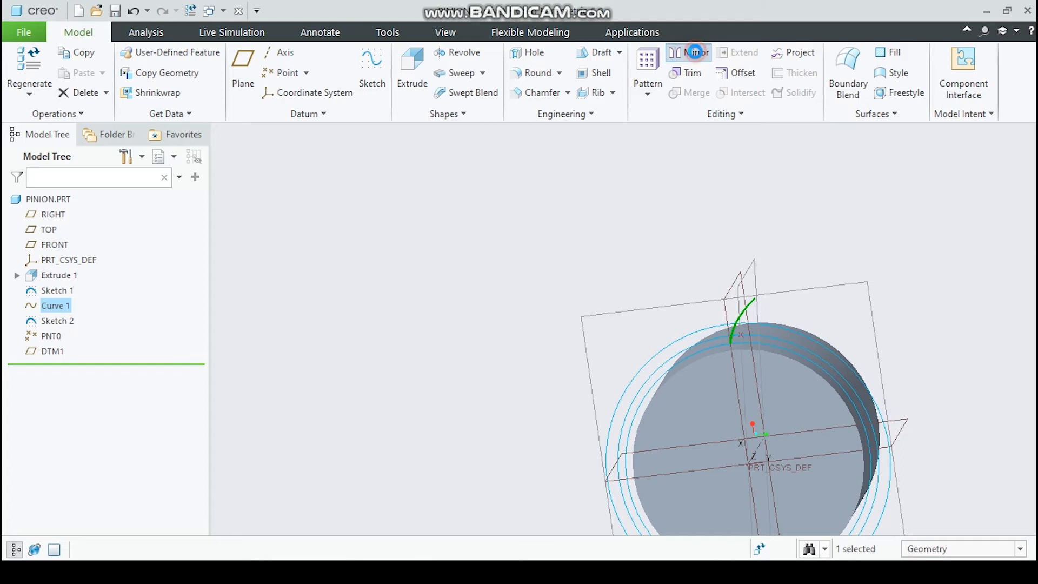
{"action": "left_click", "coordinate": [748, 269]}
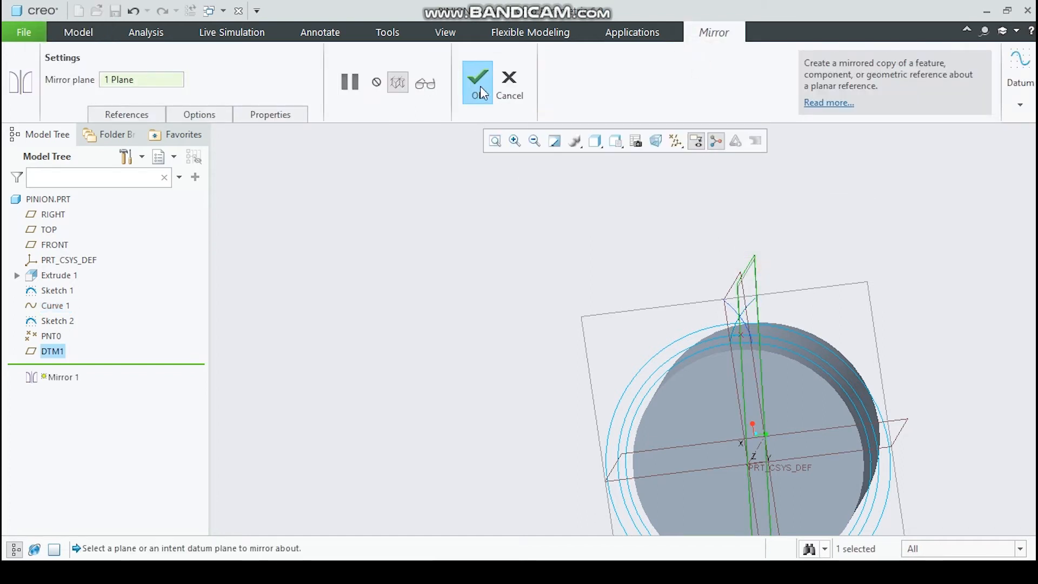
{"action": "left_click", "coordinate": [480, 86]}
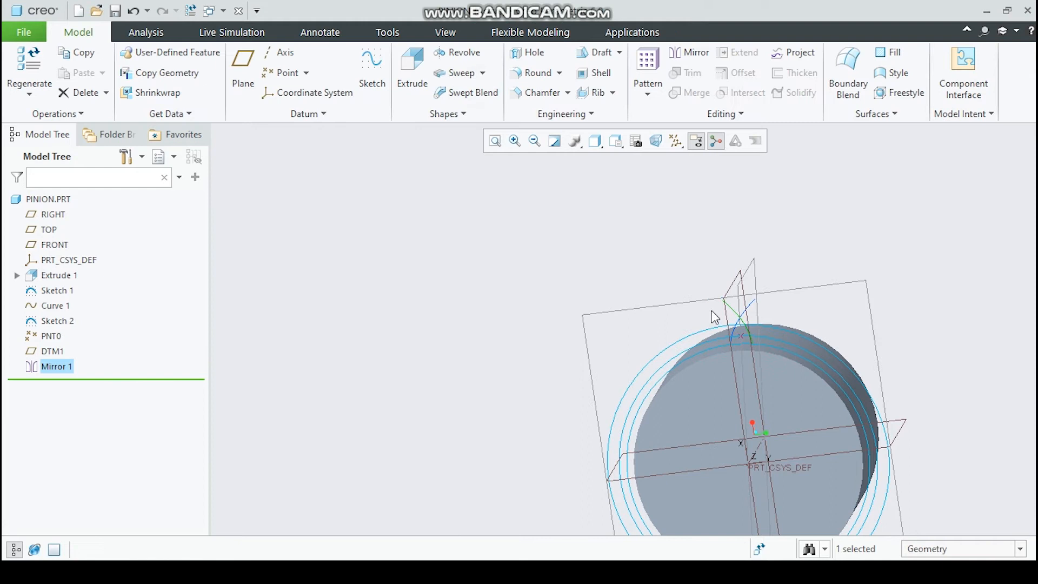
Step: Start an extrude sketch on the root cylinder's front face and orient the sketch plane parallel to the screen
{"action": "left_click", "coordinate": [796, 400]}
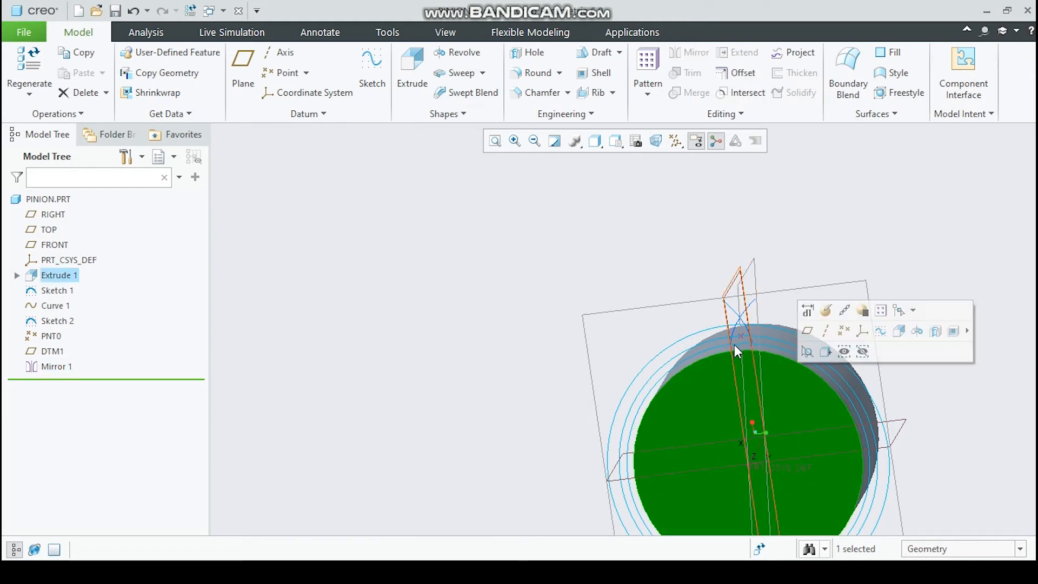
{"action": "scroll", "coordinate": [738, 343], "scroll_direction": "down", "scroll_amount": 3}
{"action": "scroll", "coordinate": [737, 343], "scroll_direction": "up", "scroll_amount": 3}
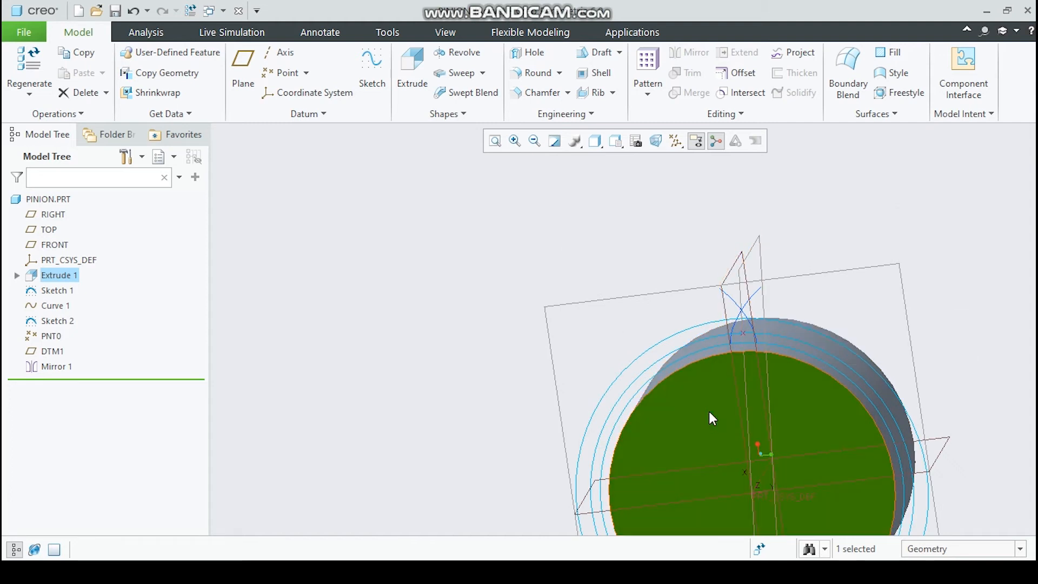
{"action": "left_click", "coordinate": [409, 71]}
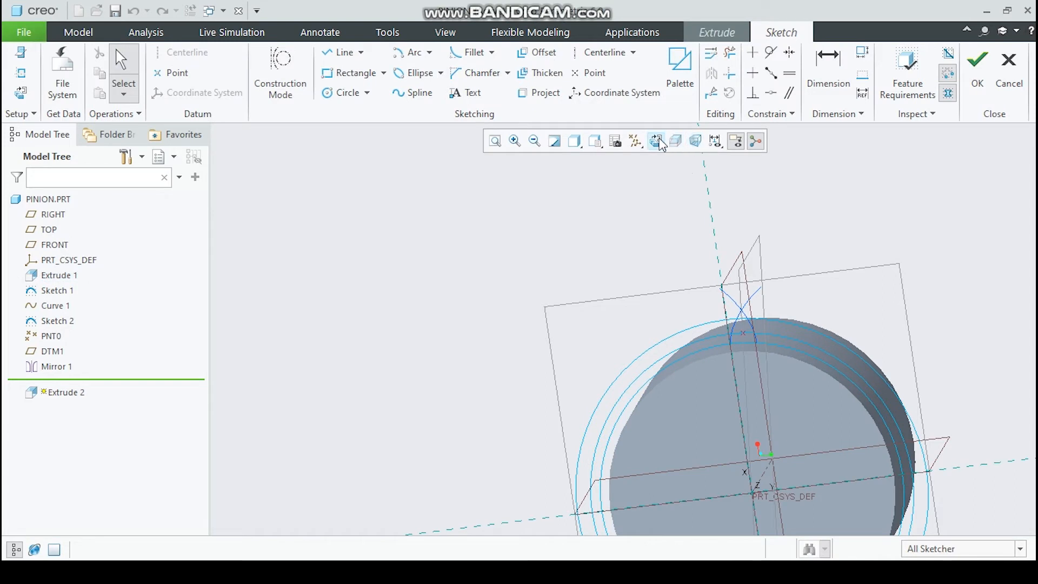
{"action": "left_click", "coordinate": [675, 141]}
{"action": "scroll", "coordinate": [627, 202], "scroll_direction": "down", "scroll_amount": 5}
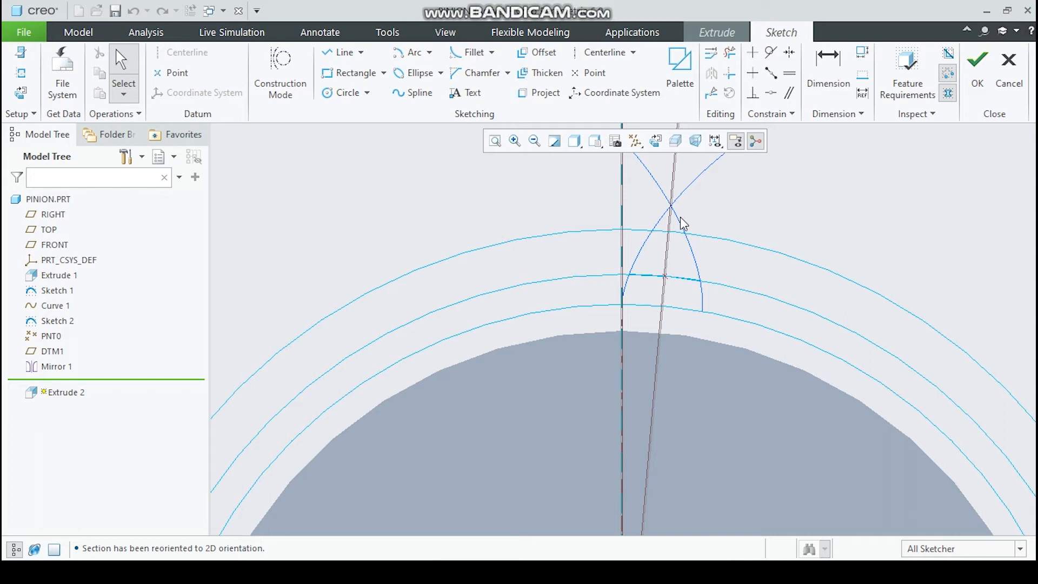
Step: Project both involute curves, the outermost reference circle and the root cylinder's edge into the sketch
{"action": "left_click", "coordinate": [536, 95]}
{"action": "left_click", "coordinate": [697, 182]}
{"action": "left_click", "coordinate": [680, 229]}
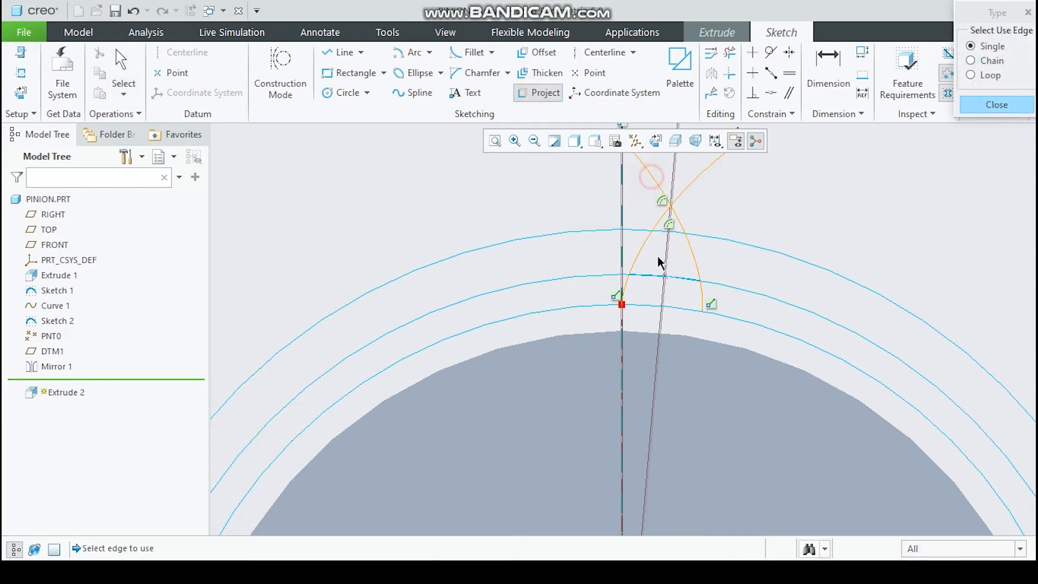
{"action": "left_click", "coordinate": [677, 234]}
{"action": "left_click", "coordinate": [668, 335]}
{"action": "left_click", "coordinate": [595, 334]}
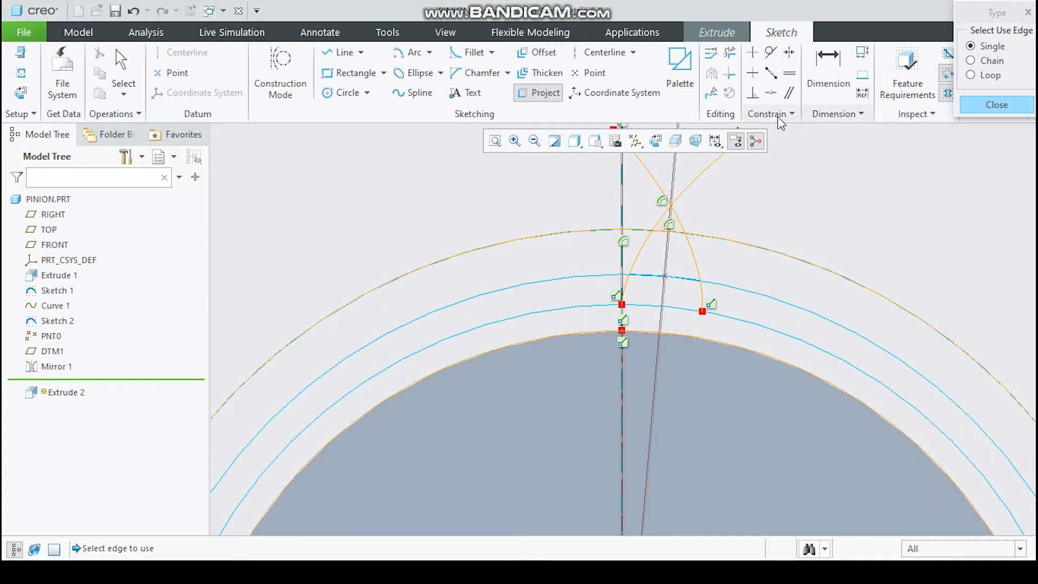
Step: Draw a line from the lower end of each involute curve to just inside the root circle
{"action": "left_click", "coordinate": [340, 51]}
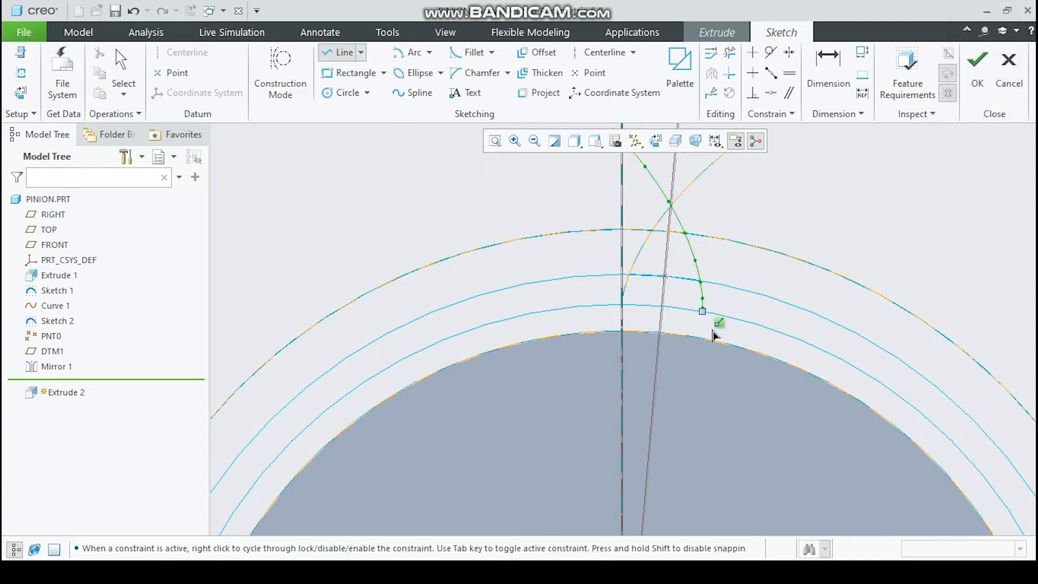
{"action": "left_click", "coordinate": [702, 311]}
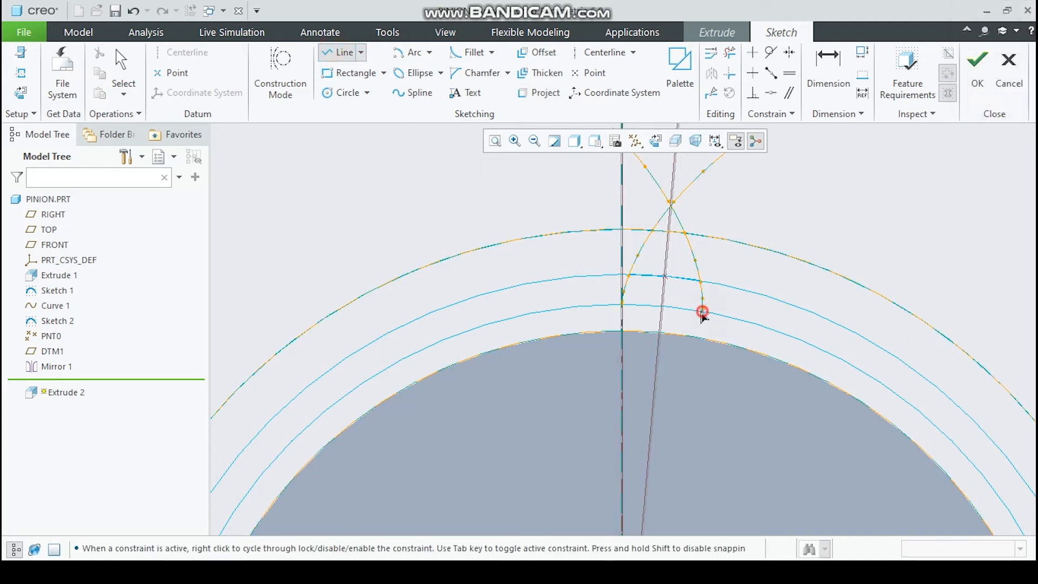
{"action": "left_click", "coordinate": [696, 366]}
{"action": "middle_click", "coordinate": [699, 371]}
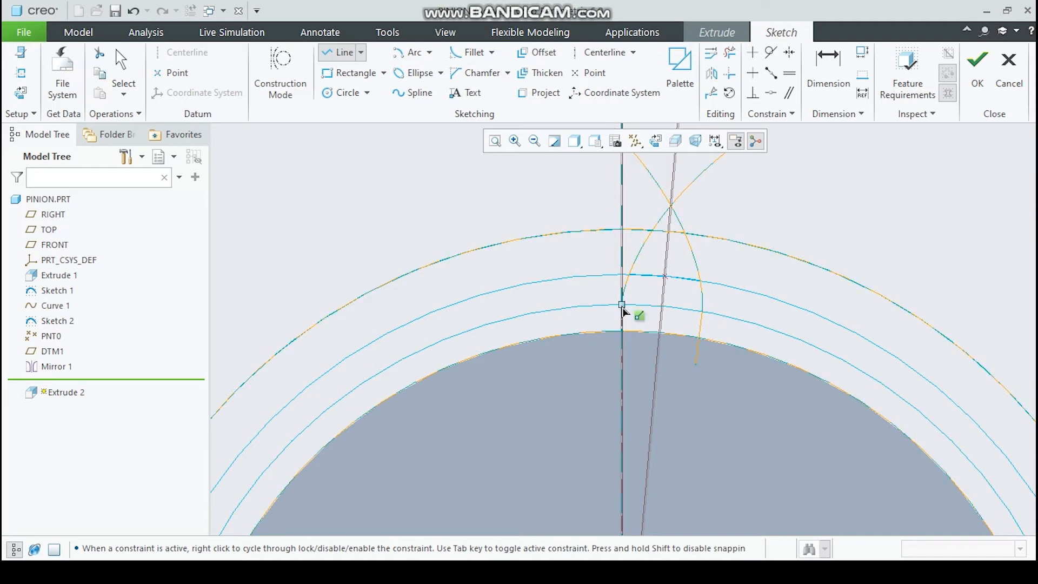
{"action": "left_click", "coordinate": [622, 306]}
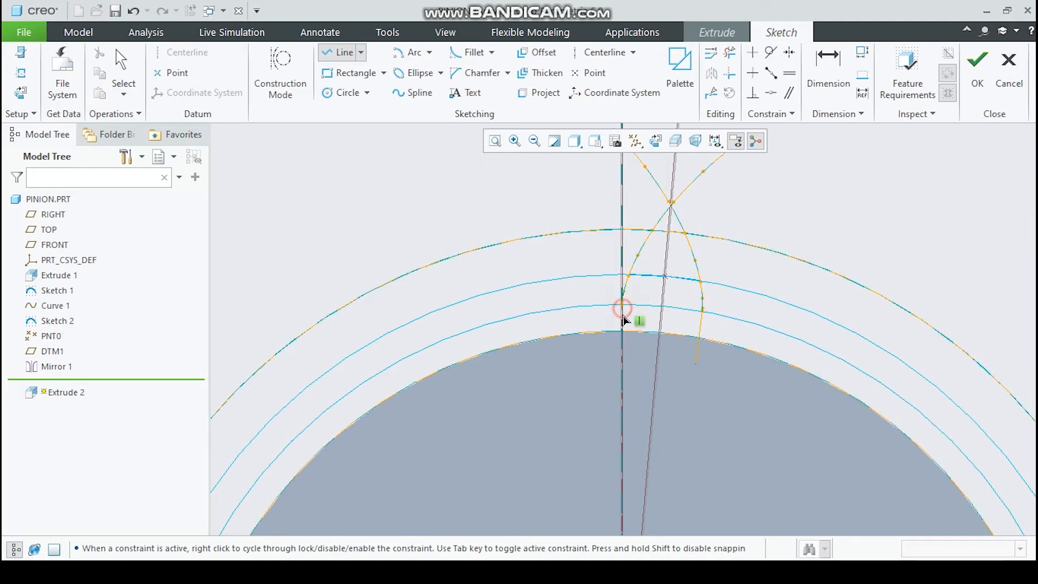
{"action": "left_click", "coordinate": [620, 361]}
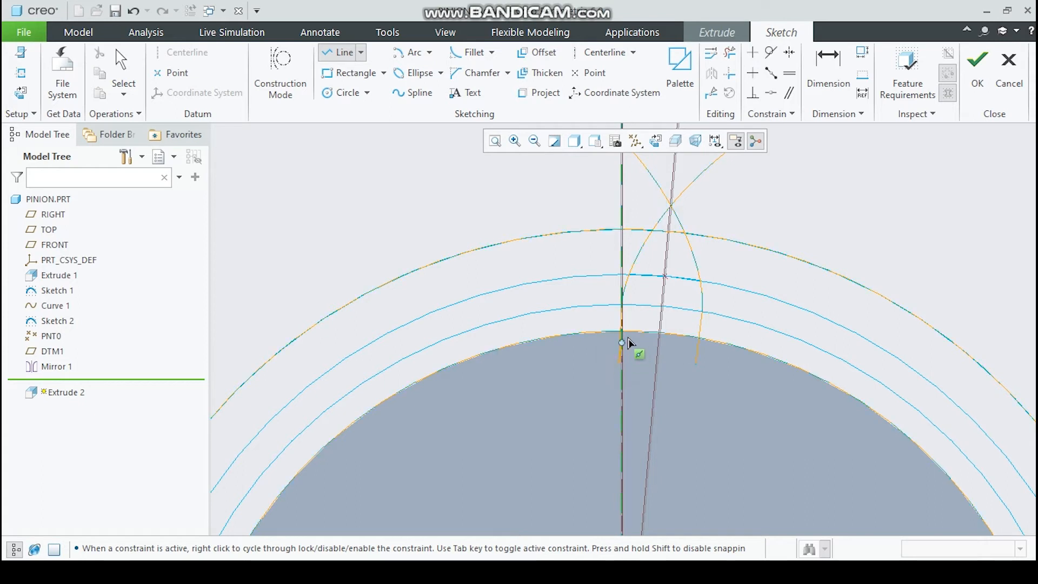
{"action": "middle_click", "coordinate": [698, 270]}
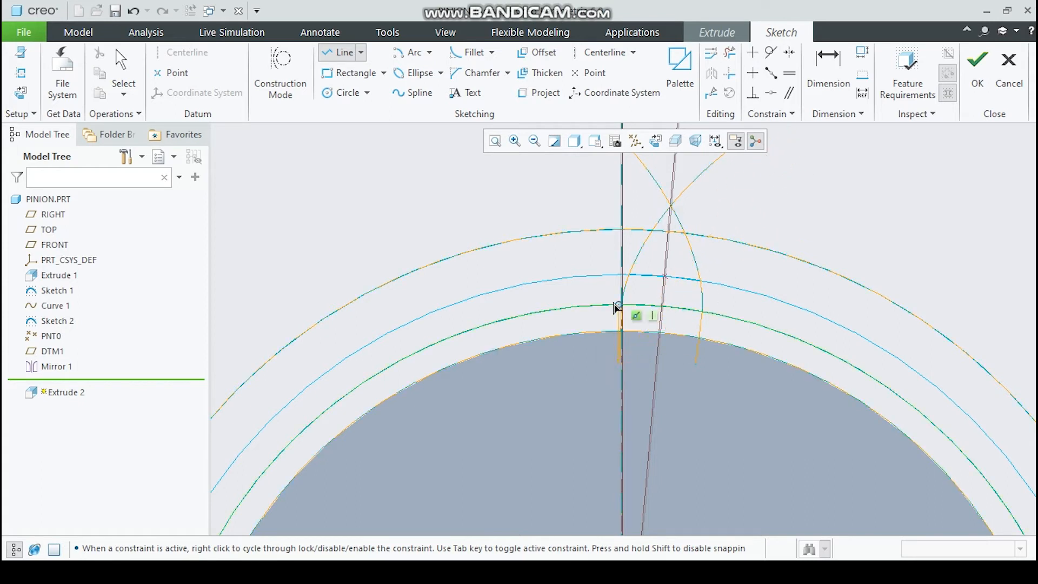
Step: Try to make the line below the mirrored involute tangent to that curve
{"action": "left_click", "coordinate": [772, 54]}
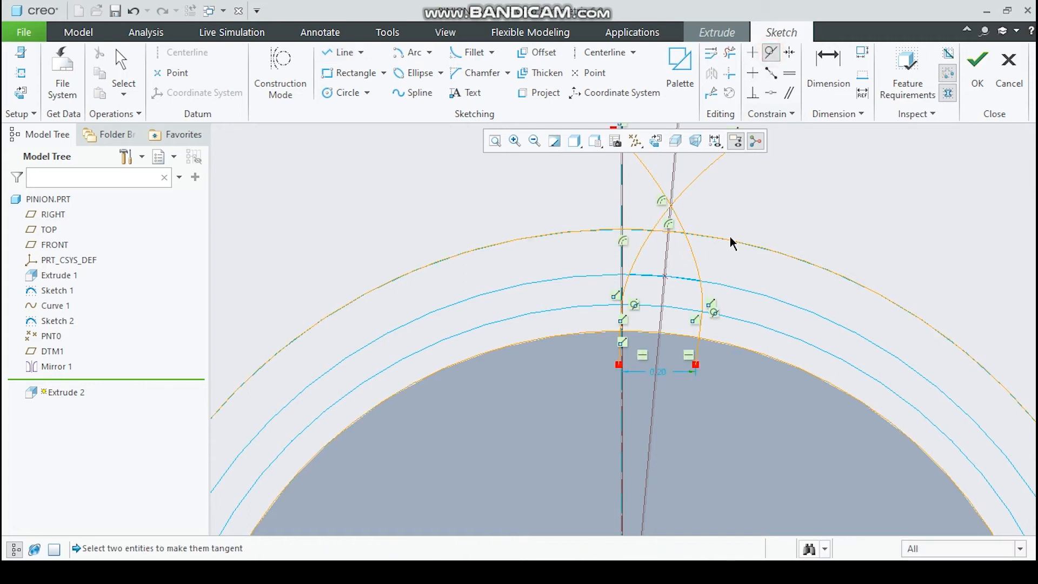
{"action": "left_click", "coordinate": [698, 353]}
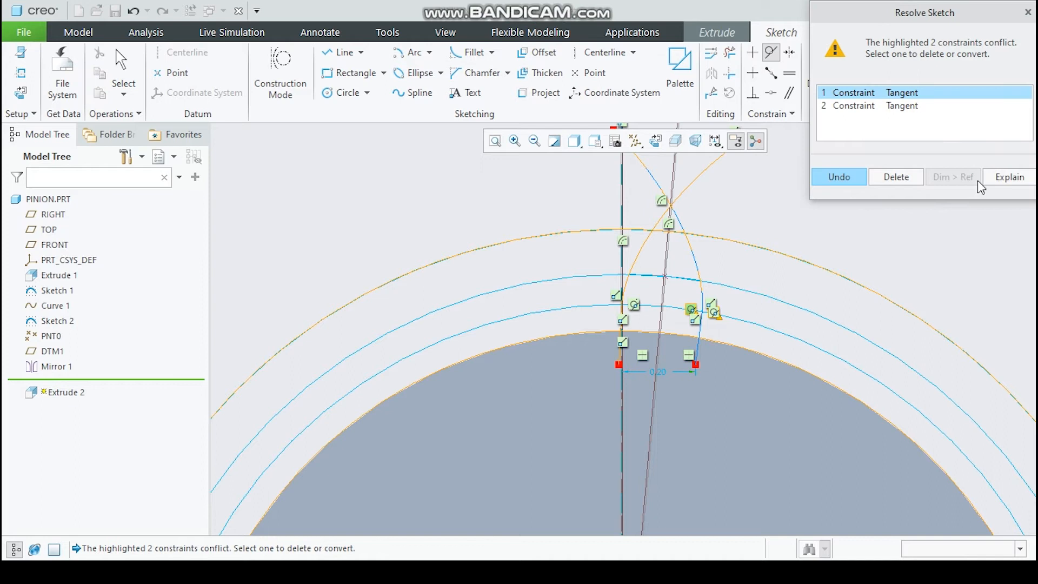
{"action": "left_click", "coordinate": [1027, 12]}
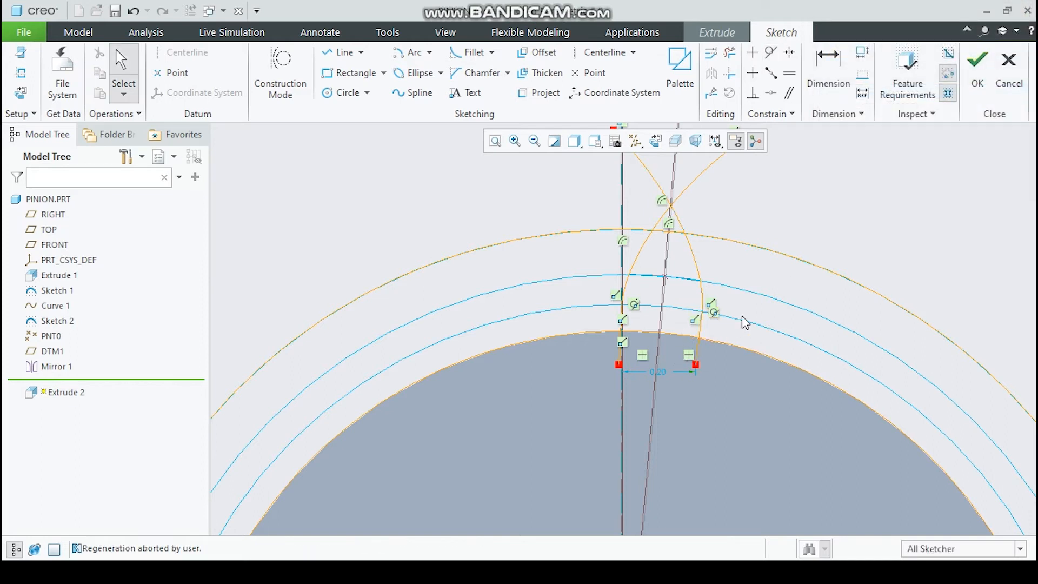
Step: Trim the projected circles, involute tips and line ends so that only the closed tooth profile remains
{"action": "left_click", "coordinate": [730, 53]}
{"action": "mouse_move", "coordinate": [727, 358]}
{"action": "left_mouse_down"}
{"action": "mouse_move", "coordinate": [732, 346]}
{"action": "mouse_move", "coordinate": [690, 354]}
{"action": "mouse_move", "coordinate": [574, 335]}
{"action": "left_mouse_up"}
{"action": "left_click_drag", "start_coordinate": [531, 208], "coordinate": [544, 241]}
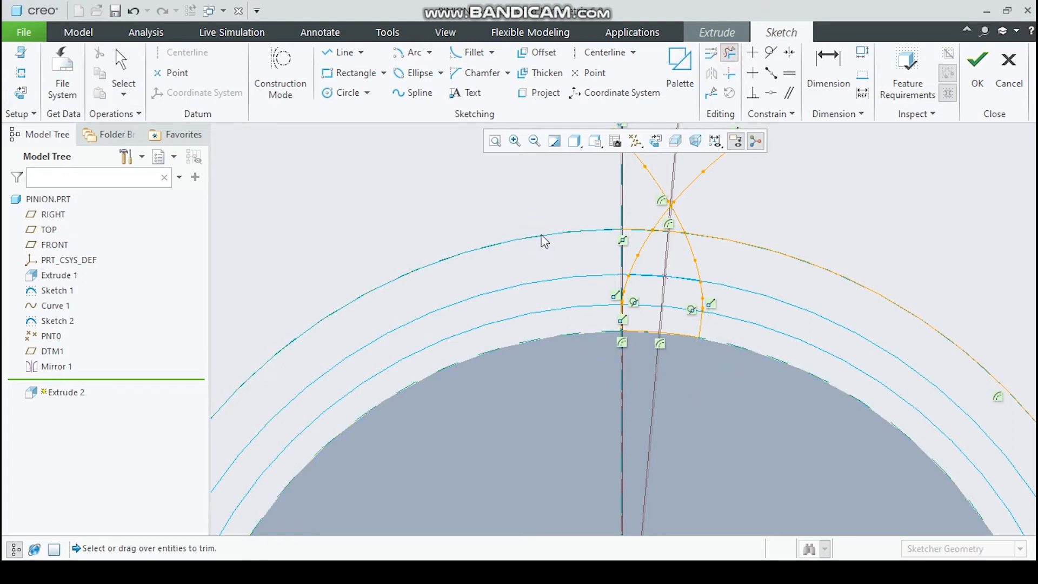
{"action": "mouse_move", "coordinate": [651, 195]}
{"action": "left_mouse_down"}
{"action": "mouse_move", "coordinate": [701, 204]}
{"action": "mouse_move", "coordinate": [676, 189]}
{"action": "mouse_move", "coordinate": [663, 204]}
{"action": "mouse_move", "coordinate": [720, 244]}
{"action": "mouse_move", "coordinate": [690, 231]}
{"action": "left_mouse_up"}
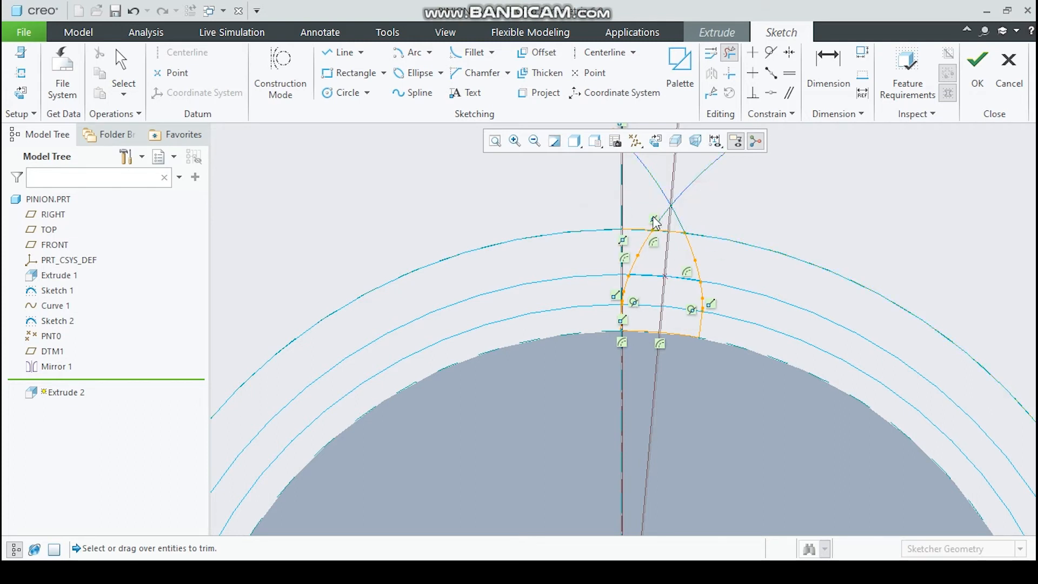
{"action": "scroll", "coordinate": [627, 281], "scroll_direction": "up", "scroll_amount": 3}
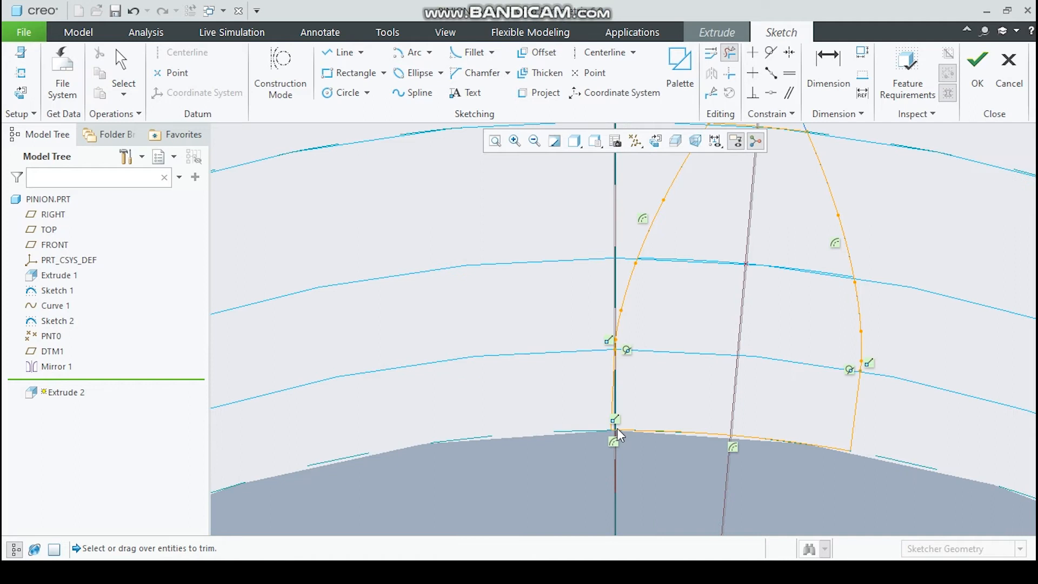
{"action": "scroll", "coordinate": [619, 435], "scroll_direction": "up", "scroll_amount": 2}
{"action": "scroll", "coordinate": [624, 441], "scroll_direction": "down", "scroll_amount": 8}
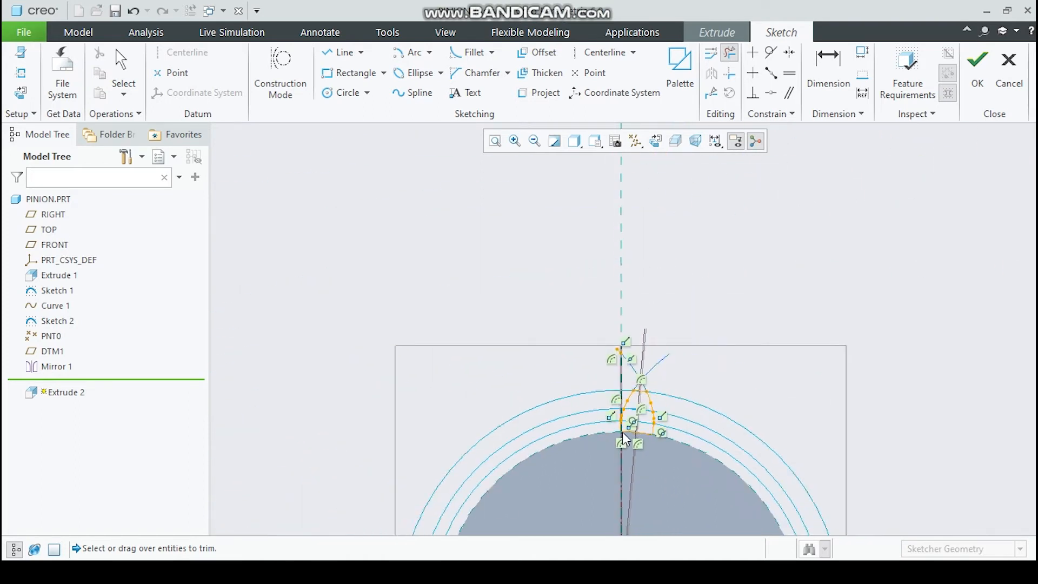
{"action": "mouse_move", "coordinate": [638, 485]}
{"action": "left_mouse_down"}
{"action": "mouse_move", "coordinate": [613, 506]}
{"action": "mouse_move", "coordinate": [617, 493]}
{"action": "left_mouse_up"}
{"action": "scroll", "coordinate": [633, 451], "scroll_direction": "up", "scroll_amount": 5}
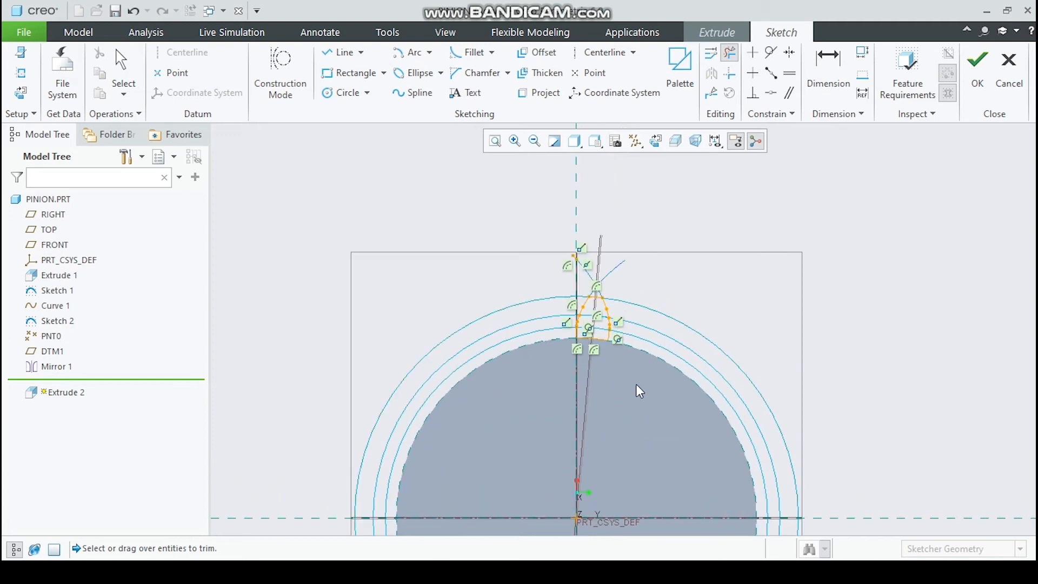
{"action": "left_click_drag", "start_coordinate": [582, 246], "coordinate": [566, 265]}
{"action": "middle_click", "coordinate": [647, 303]}
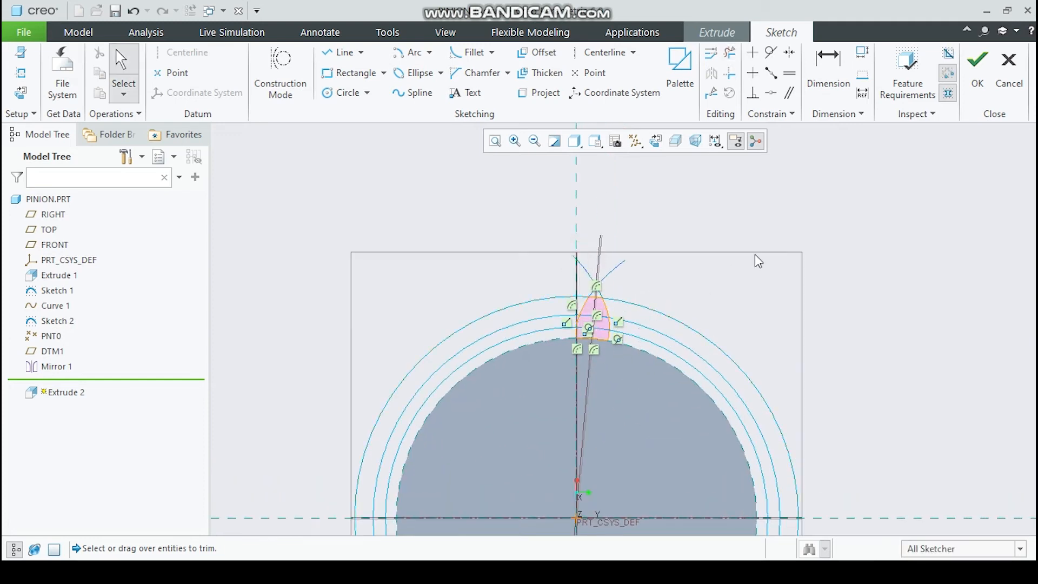
Step: Accept the tooth section and extrude it along the root cylinder up to the cylinder's far end face
{"action": "left_click", "coordinate": [987, 78]}
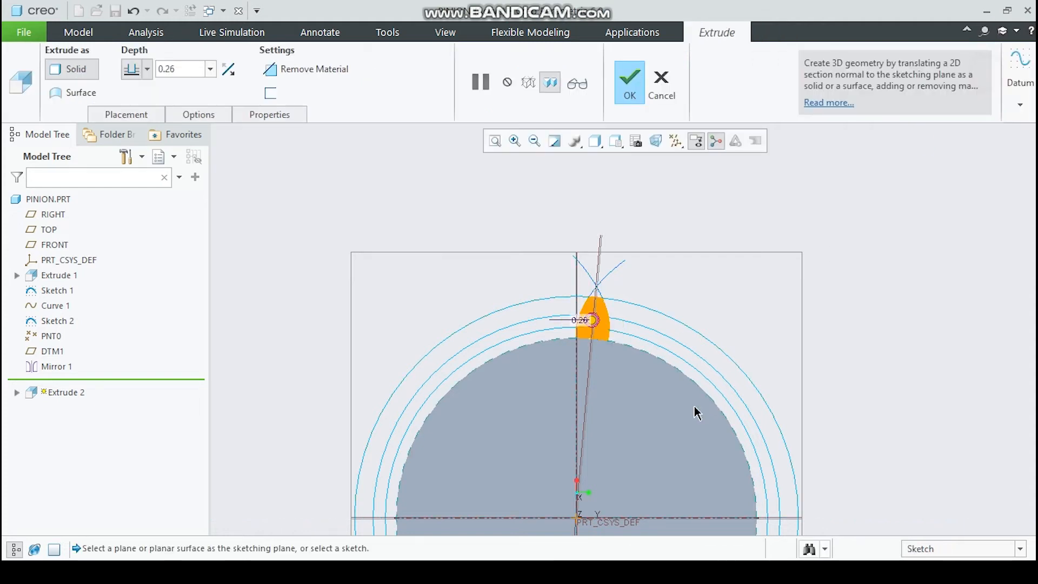
{"action": "mouse_move", "coordinate": [654, 405]}
{"action": "middle_mouse_down"}
{"action": "mouse_move", "coordinate": [616, 417]}
{"action": "mouse_move", "coordinate": [492, 382]}
{"action": "middle_mouse_up"}
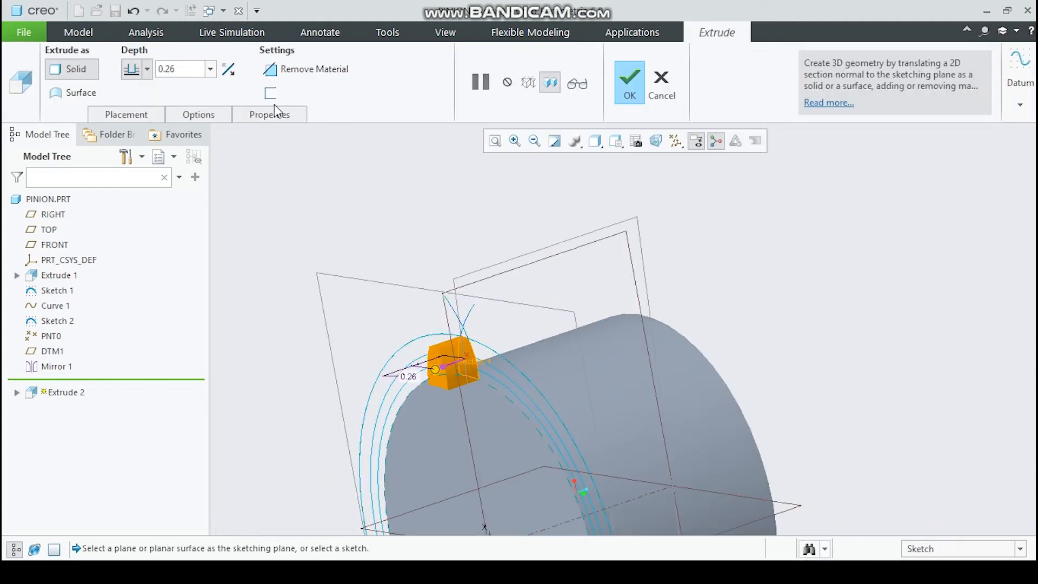
{"action": "left_click", "coordinate": [228, 69]}
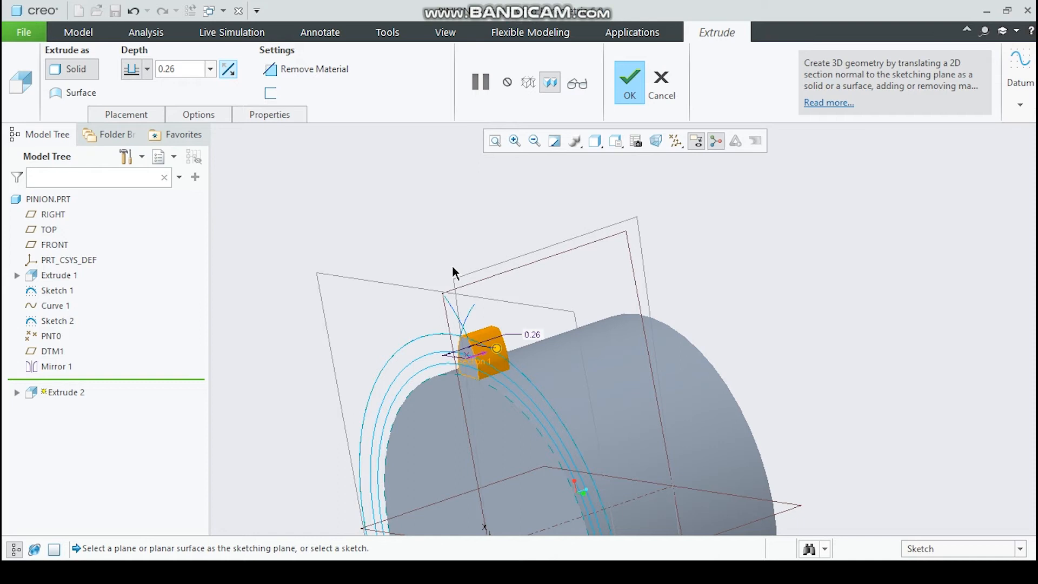
{"action": "left_click", "coordinate": [146, 69]}
{"action": "left_click", "coordinate": [136, 198]}
{"action": "middle_click_drag", "start_coordinate": [702, 379], "coordinate": [654, 405]}
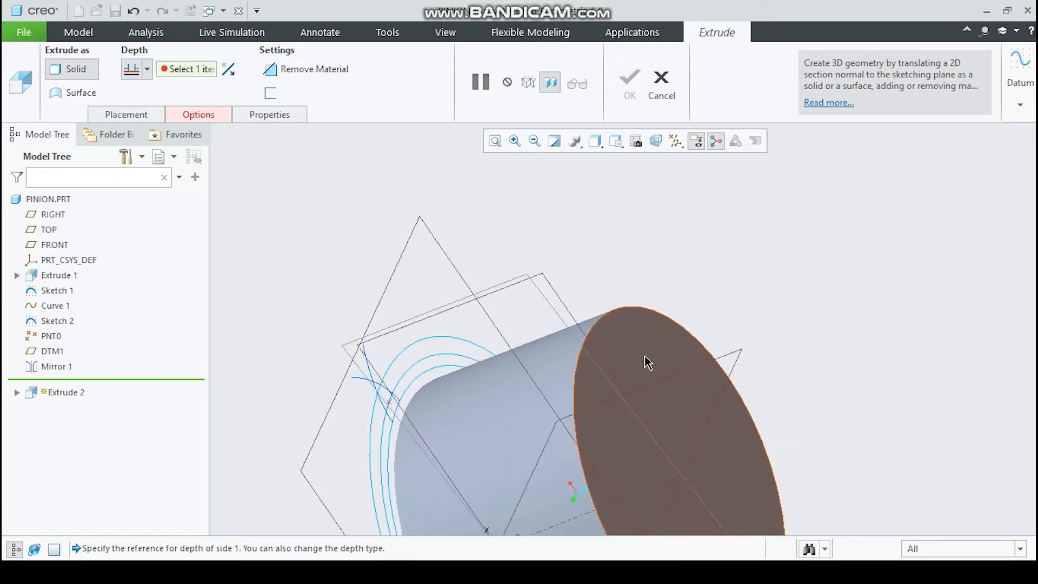
{"action": "left_click", "coordinate": [643, 355]}
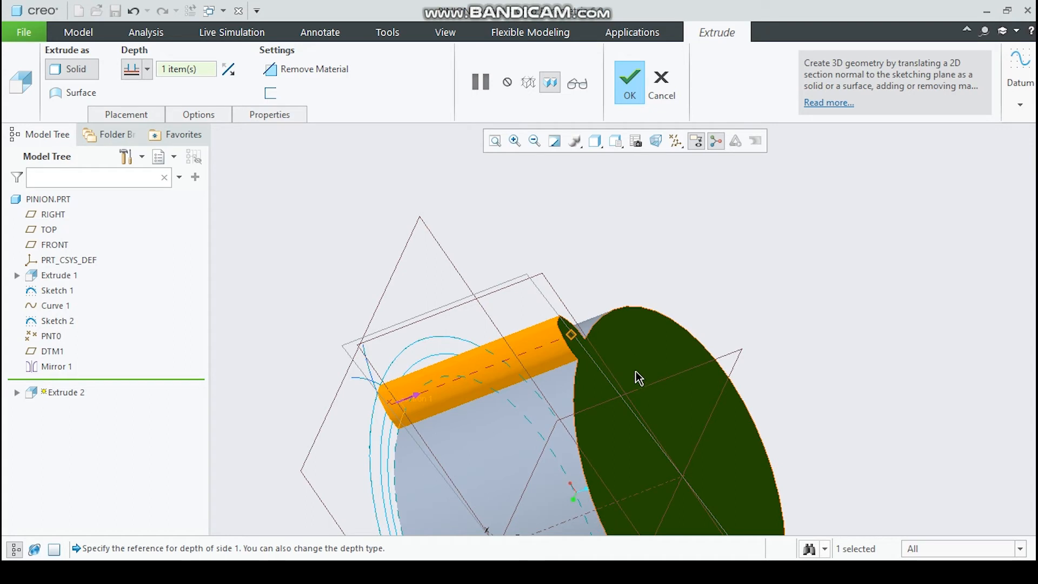
{"action": "middle_click_drag", "start_coordinate": [549, 438], "coordinate": [634, 401]}
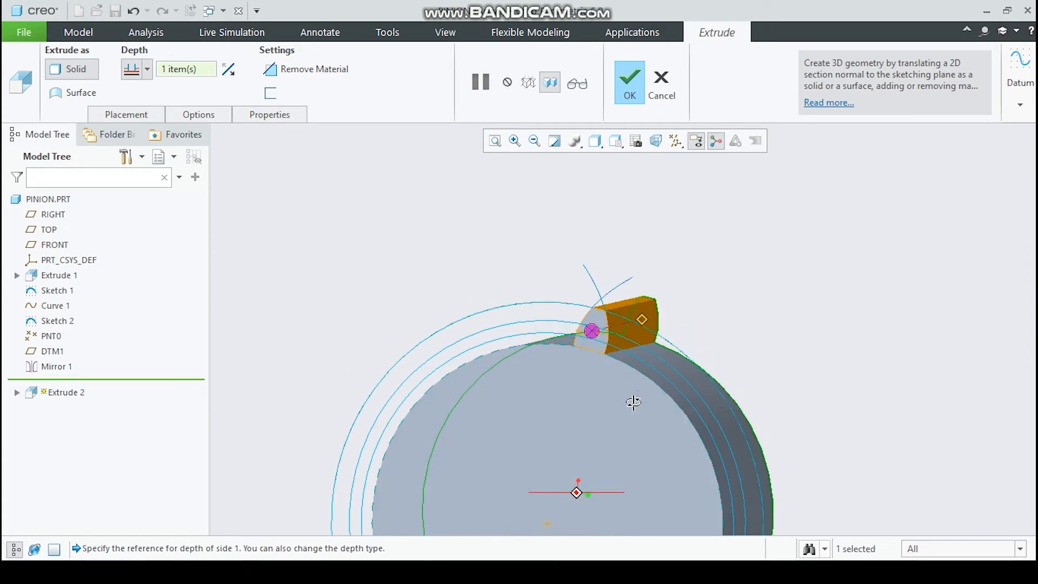
{"action": "left_click", "coordinate": [635, 91]}
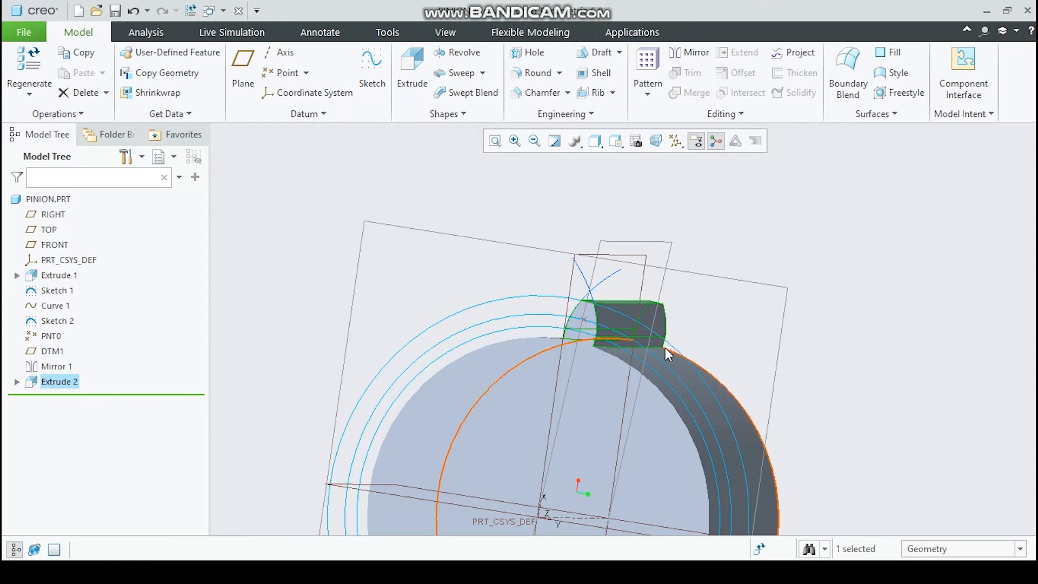
{"action": "mouse_move", "coordinate": [628, 386]}
{"action": "middle_mouse_down"}
{"action": "mouse_move", "coordinate": [651, 382]}
{"action": "mouse_move", "coordinate": [642, 391]}
{"action": "mouse_move", "coordinate": [607, 366]}
{"action": "mouse_move", "coordinate": [625, 355]}
{"action": "mouse_move", "coordinate": [626, 389]}
{"action": "mouse_move", "coordinate": [609, 387]}
{"action": "middle_mouse_up"}
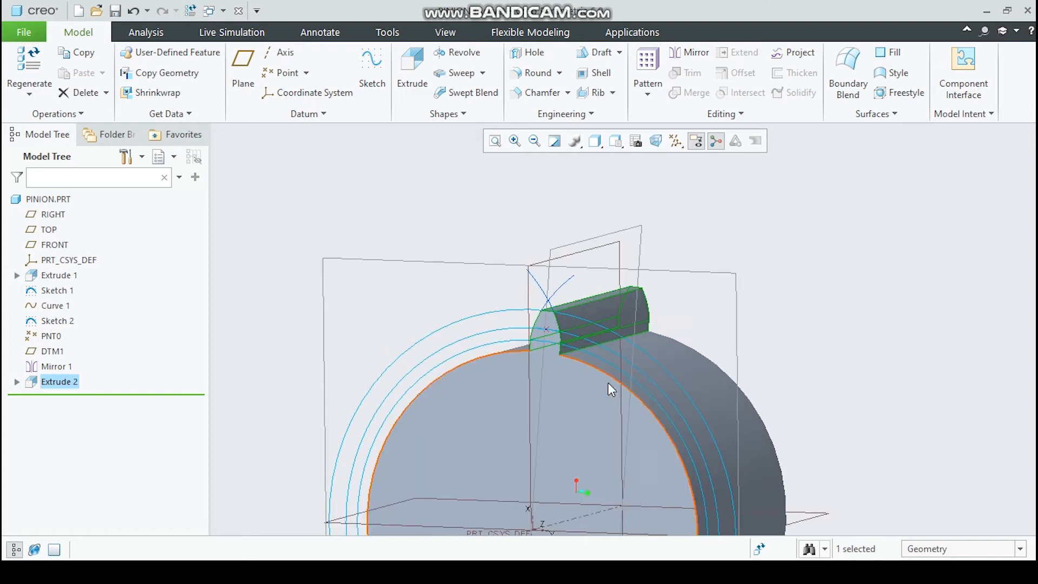
Step: Hide Sketch 1, Curve 1, Sketch 2, PNT0, DTM1 and Mirror 1
{"action": "left_click", "coordinate": [69, 293]}
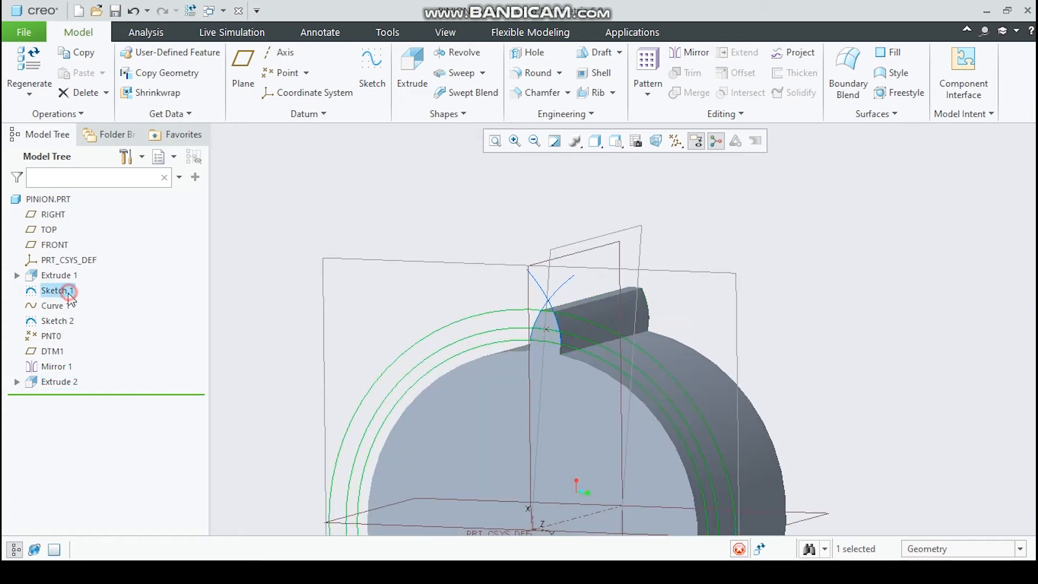
{"action": "left_click", "coordinate": [64, 307], "text": "ctrl"}
{"action": "left_click", "coordinate": [56, 321], "text": "ctrl"}
{"action": "left_click", "coordinate": [54, 336], "text": "ctrl"}
{"action": "left_click", "coordinate": [53, 351], "text": "ctrl"}
{"action": "left_click", "coordinate": [57, 366], "text": "ctrl"}
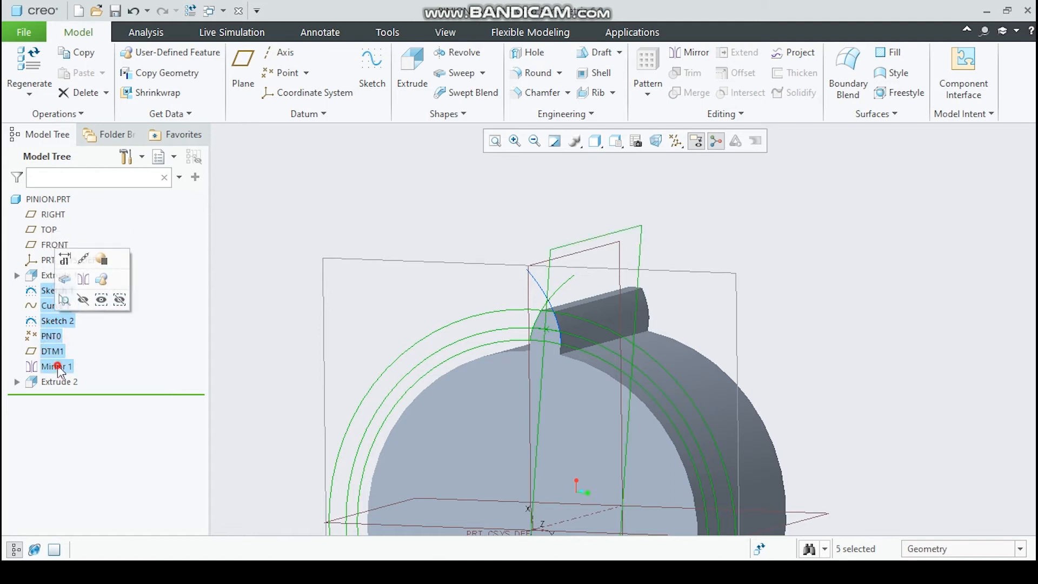
{"action": "left_click", "coordinate": [88, 317]}
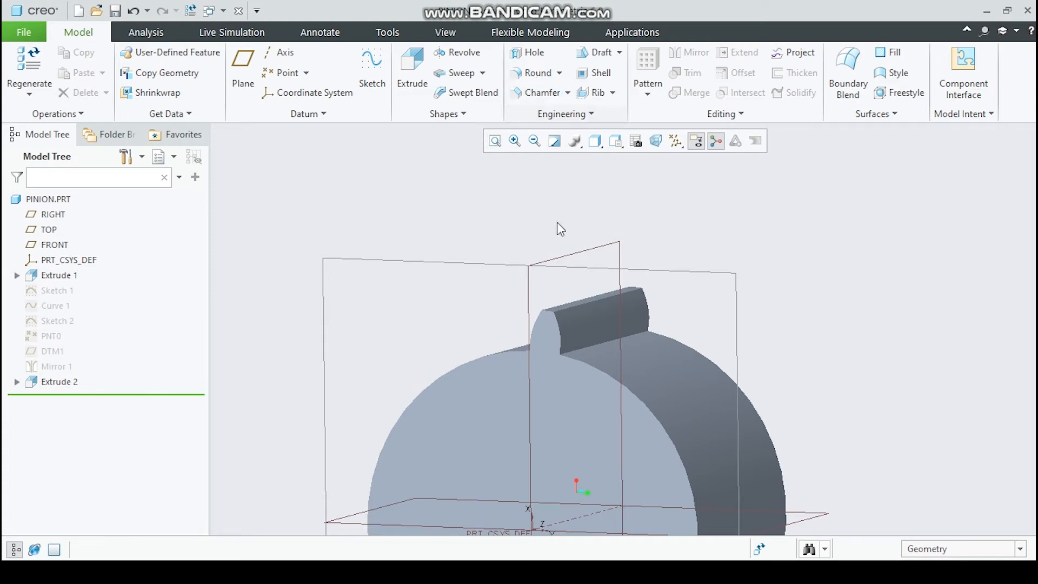
Step: Round both edges where the tooth meets the root cylinder with a radius of 0.03
{"action": "scroll", "coordinate": [585, 350], "scroll_direction": "up", "scroll_amount": 3}
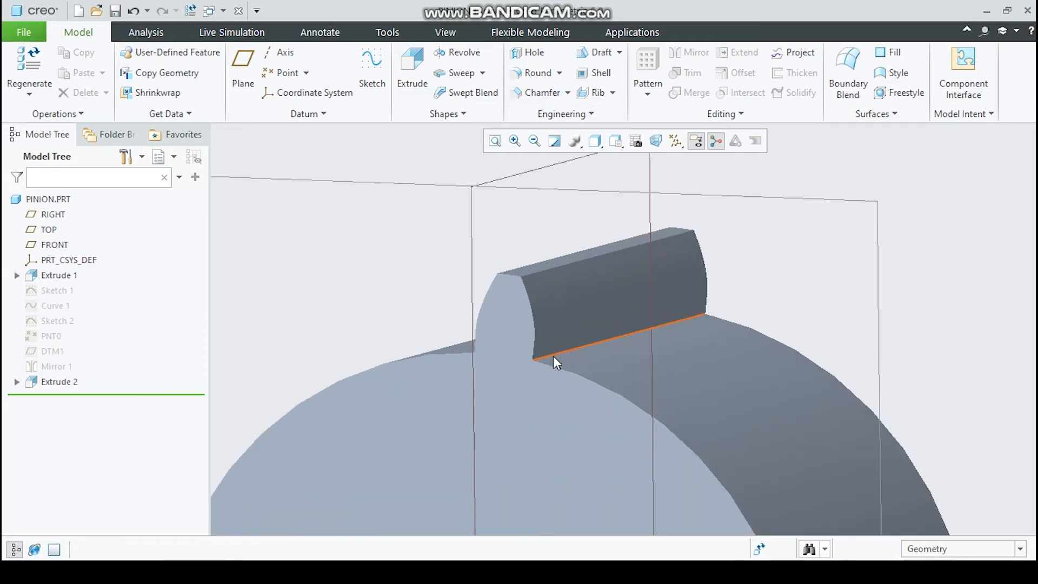
{"action": "left_click", "coordinate": [535, 76]}
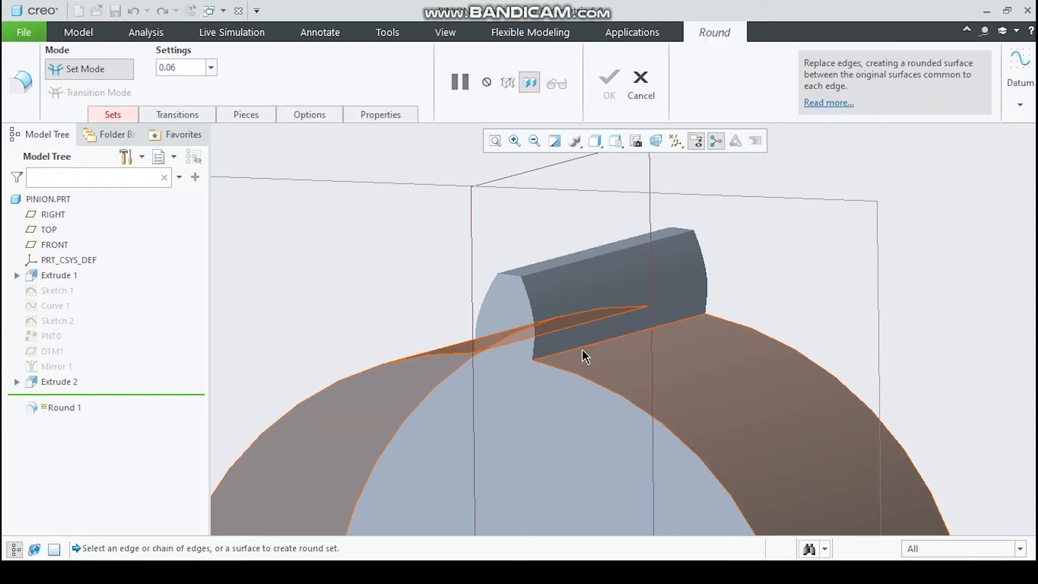
{"action": "left_click", "coordinate": [585, 344]}
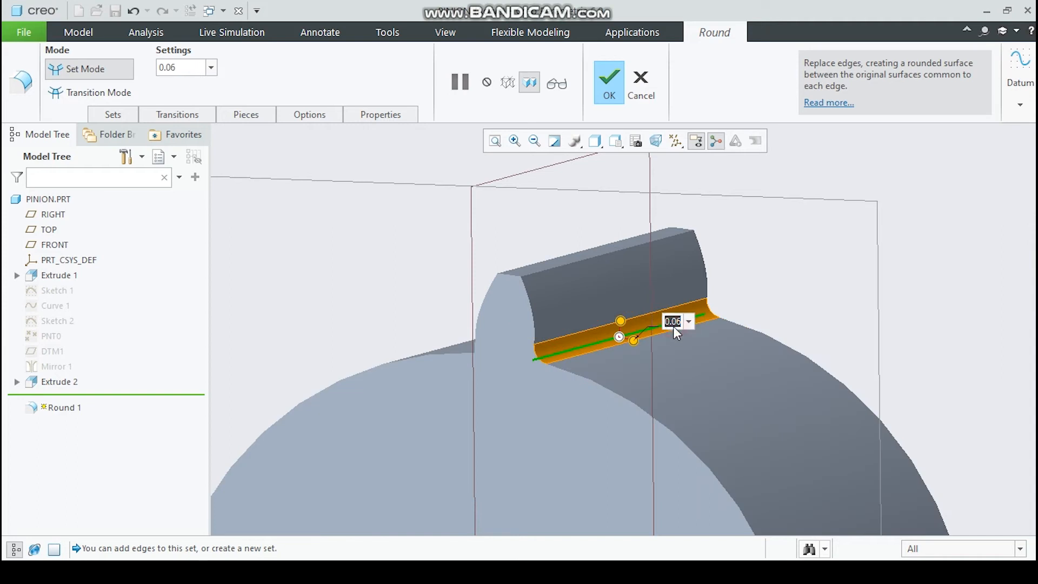
{"action": "type", "text": "0.03"}
{"action": "key", "text": "Return"}
{"action": "middle_click_drag", "start_coordinate": [555, 382], "coordinate": [627, 369]}
{"action": "left_click", "coordinate": [639, 360]}
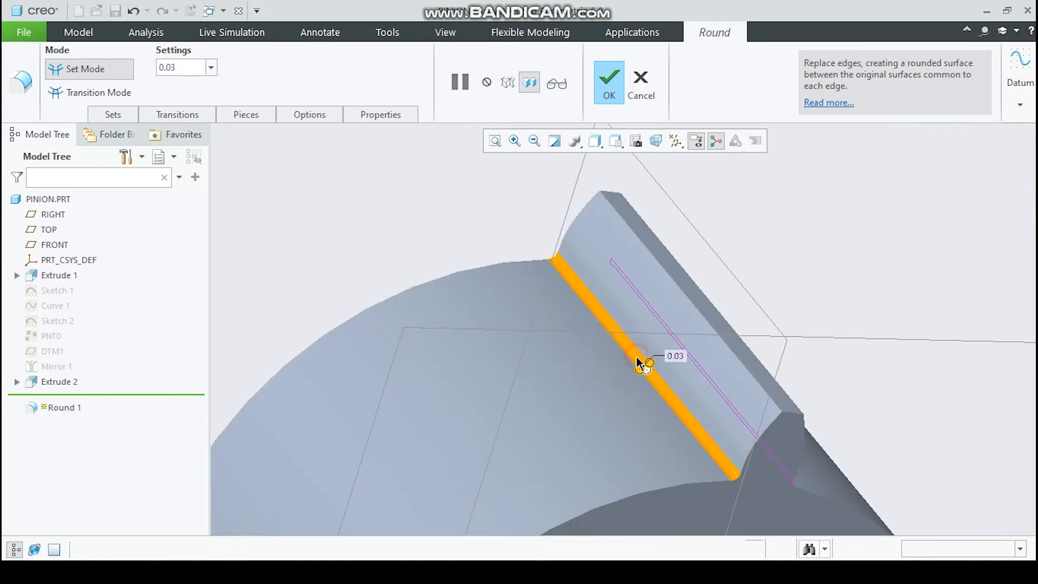
{"action": "left_click", "coordinate": [621, 89]}
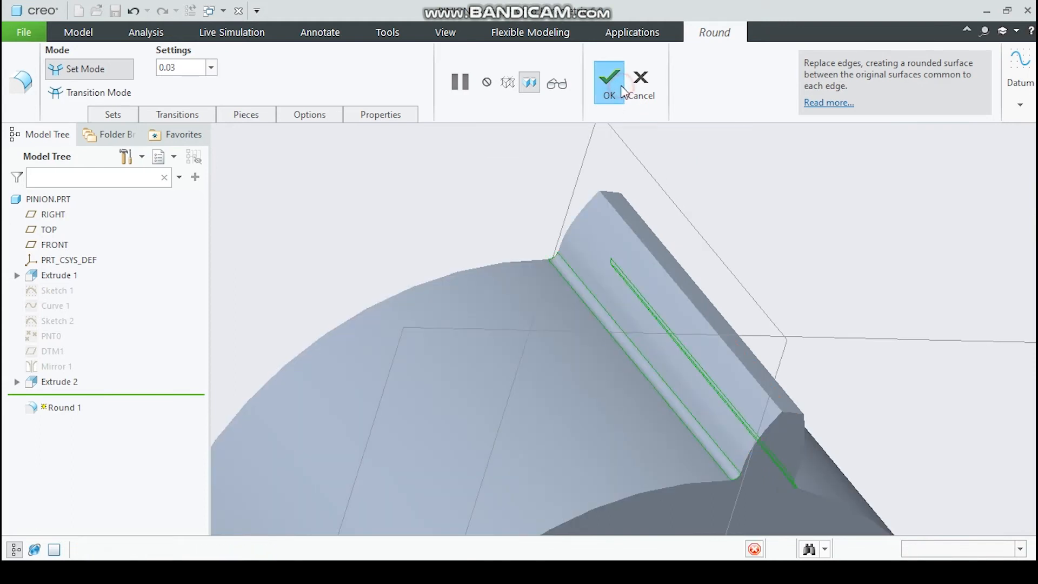
Step: Chamfer both long edges of the tooth tip by 0.02
{"action": "left_click", "coordinate": [521, 95]}
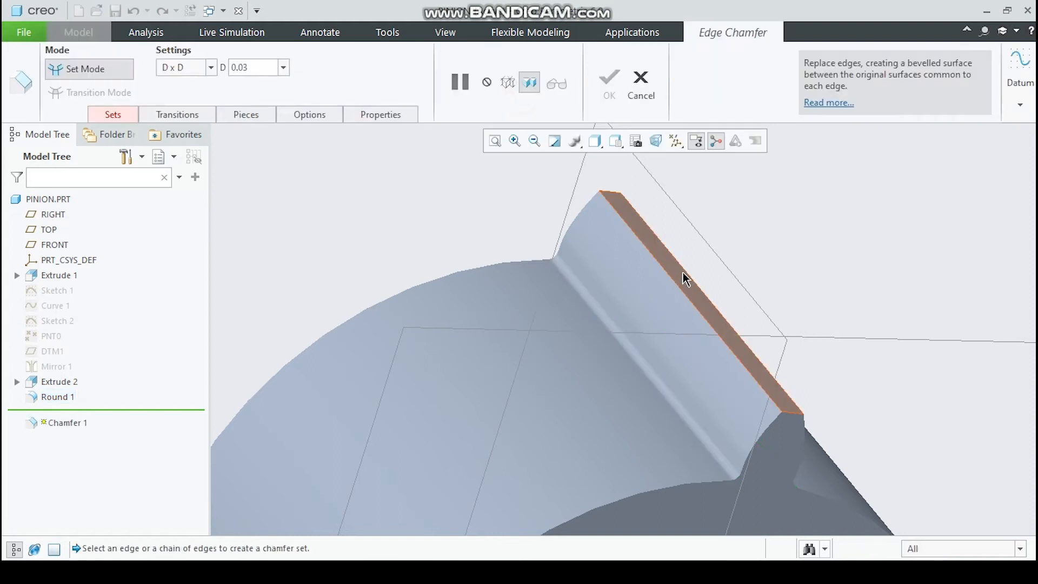
{"action": "left_click", "coordinate": [689, 302]}
{"action": "middle_click_drag", "start_coordinate": [691, 301], "coordinate": [649, 318]}
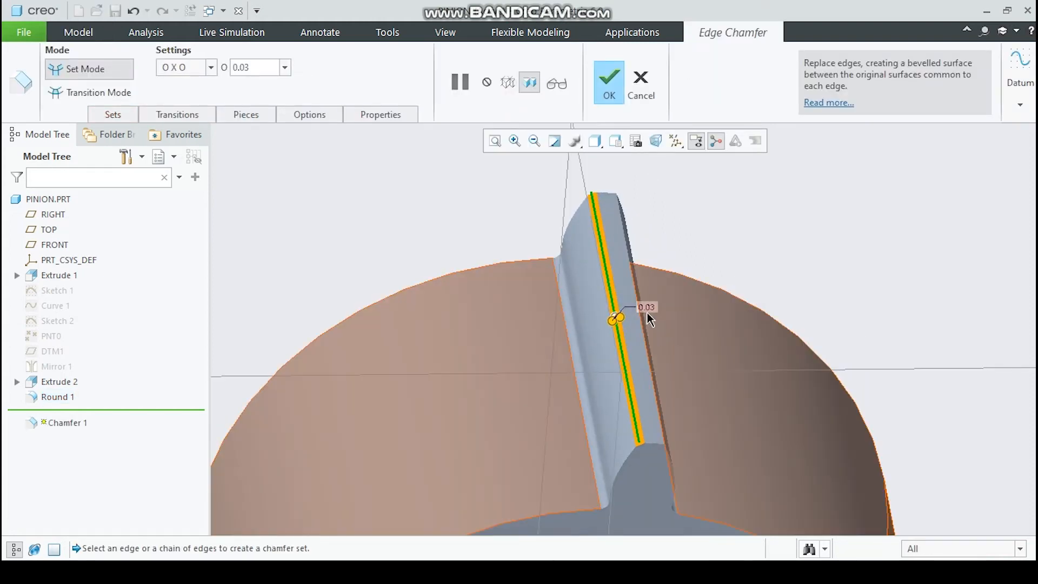
{"action": "double_click", "coordinate": [647, 308]}
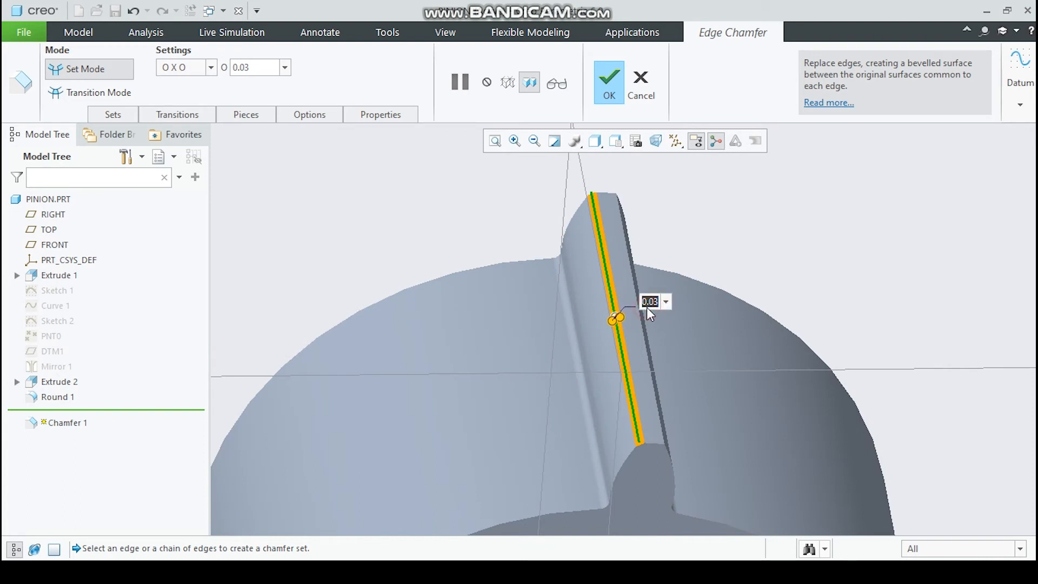
{"action": "type", "text": "0.02"}
{"action": "key", "text": "Return"}
{"action": "middle_click_drag", "start_coordinate": [641, 352], "coordinate": [585, 339]}
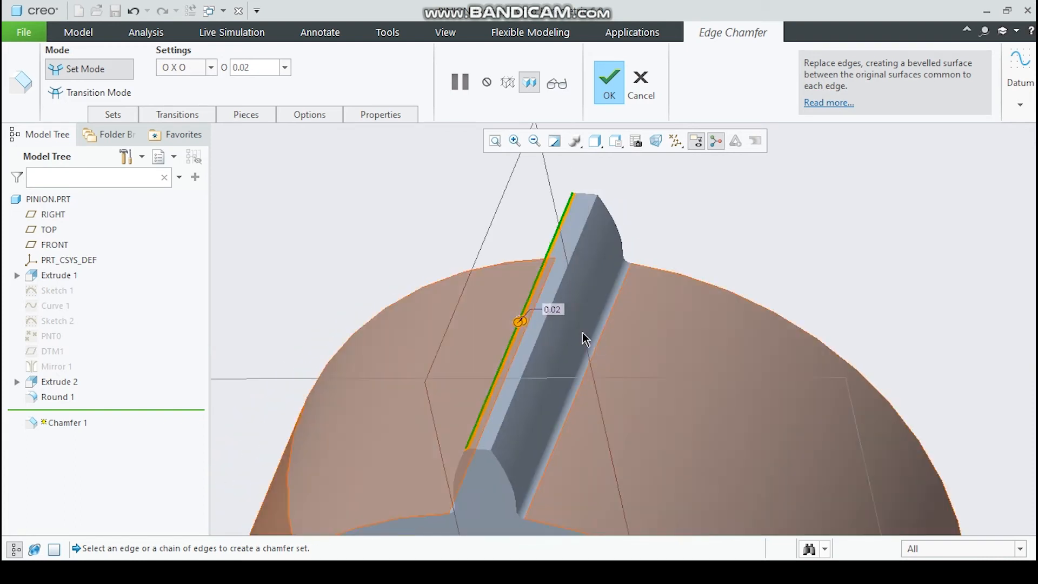
{"action": "left_click", "coordinate": [535, 346]}
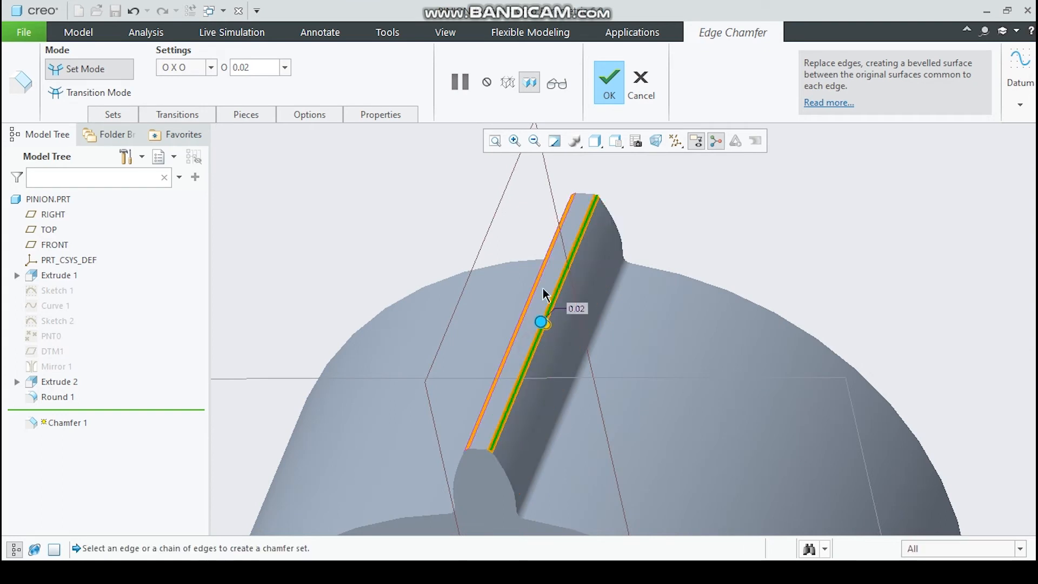
{"action": "left_click", "coordinate": [608, 87]}
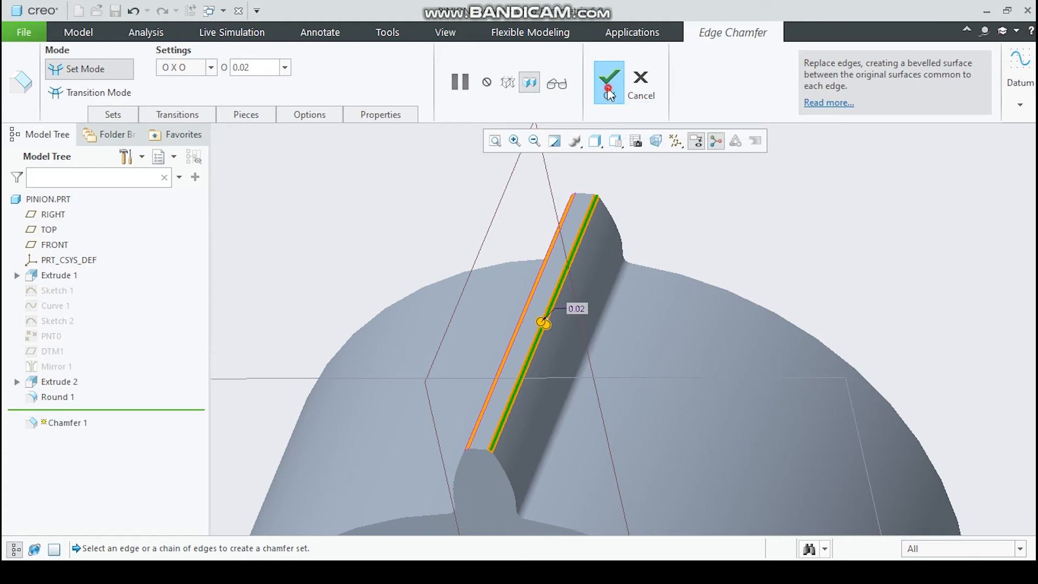
{"action": "middle_click_drag", "start_coordinate": [567, 255], "coordinate": [566, 415]}
{"action": "left_click", "coordinate": [388, 374]}
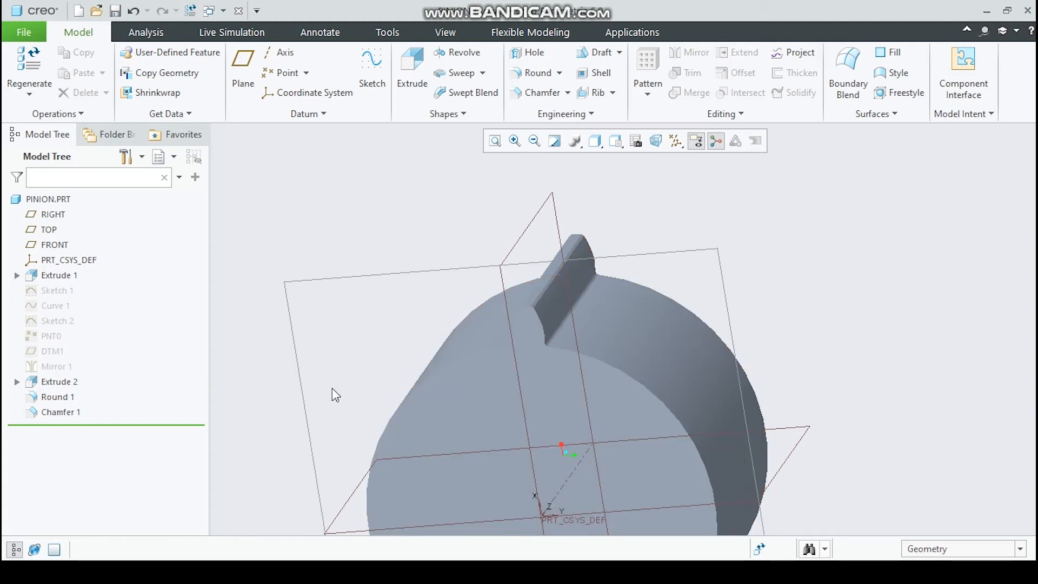
Step: Group the tooth extrusion, its root round and its tip chamfer
{"action": "left_click", "coordinate": [62, 385]}
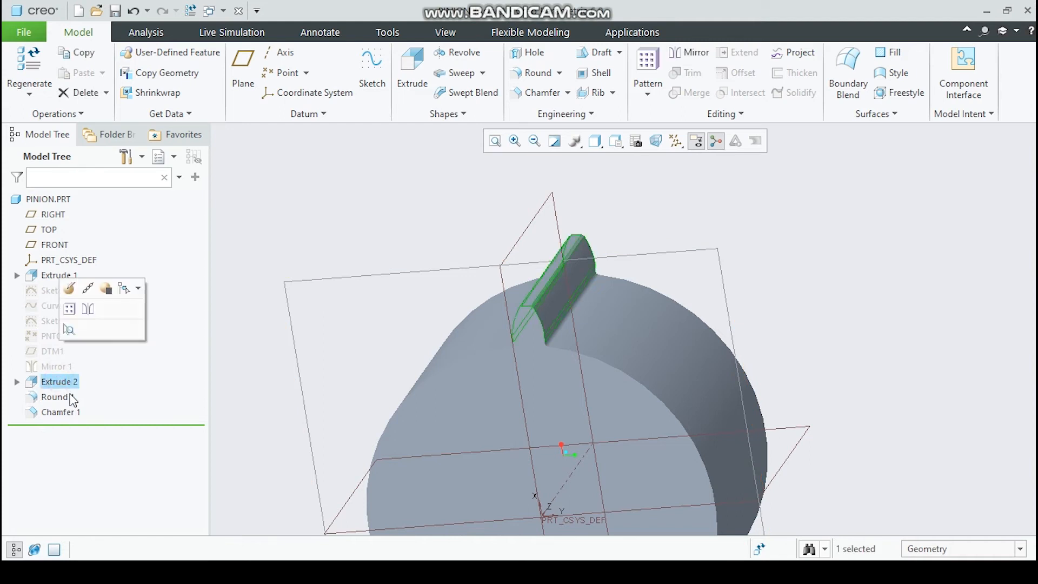
{"action": "left_click", "coordinate": [63, 399], "text": "ctrl"}
{"action": "left_click", "coordinate": [64, 412], "text": "ctrl"}
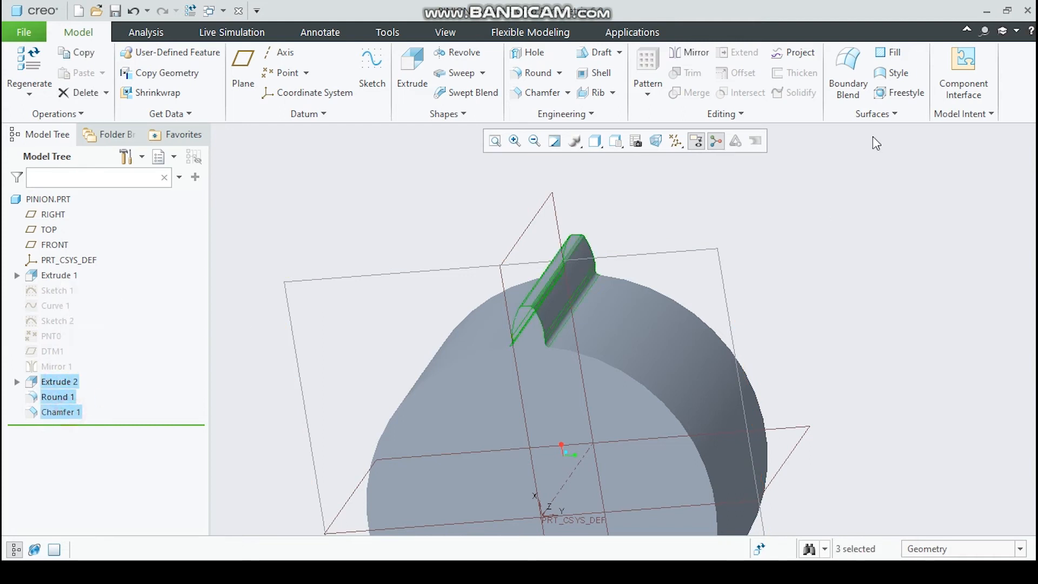
{"action": "right_click", "coordinate": [57, 402]}
{"action": "left_click", "coordinate": [85, 349]}
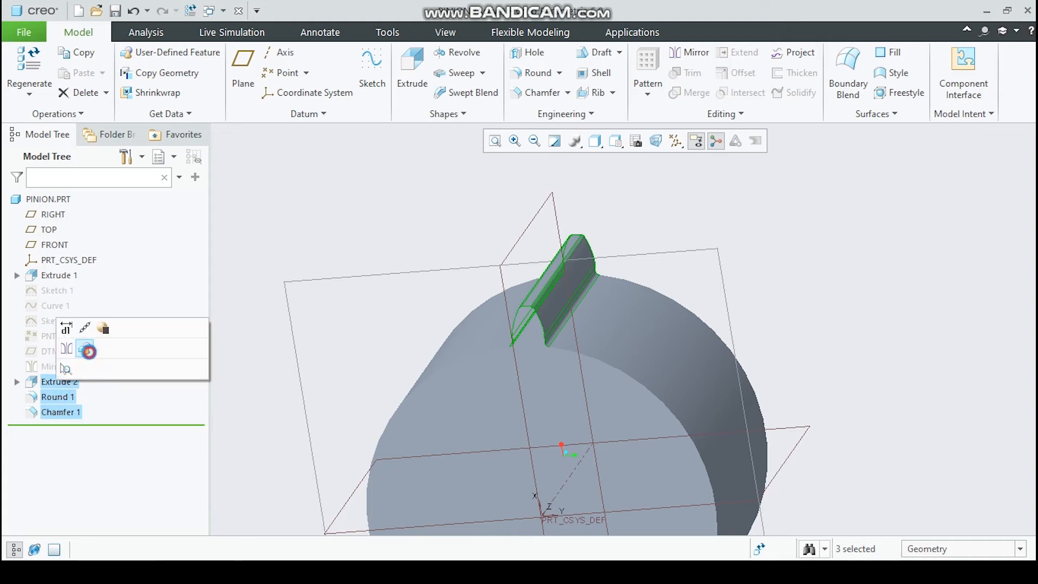
Step: Rename the tooth feature group as tooth_profile
{"action": "right_click", "coordinate": [89, 378]}
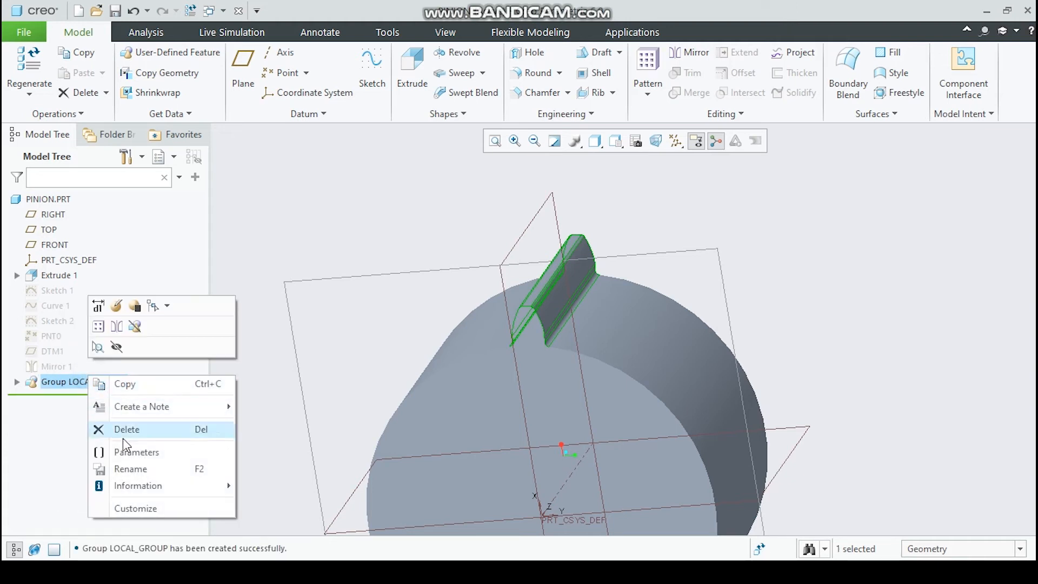
{"action": "left_click", "coordinate": [145, 469]}
{"action": "type", "text": "tooth_pr"}
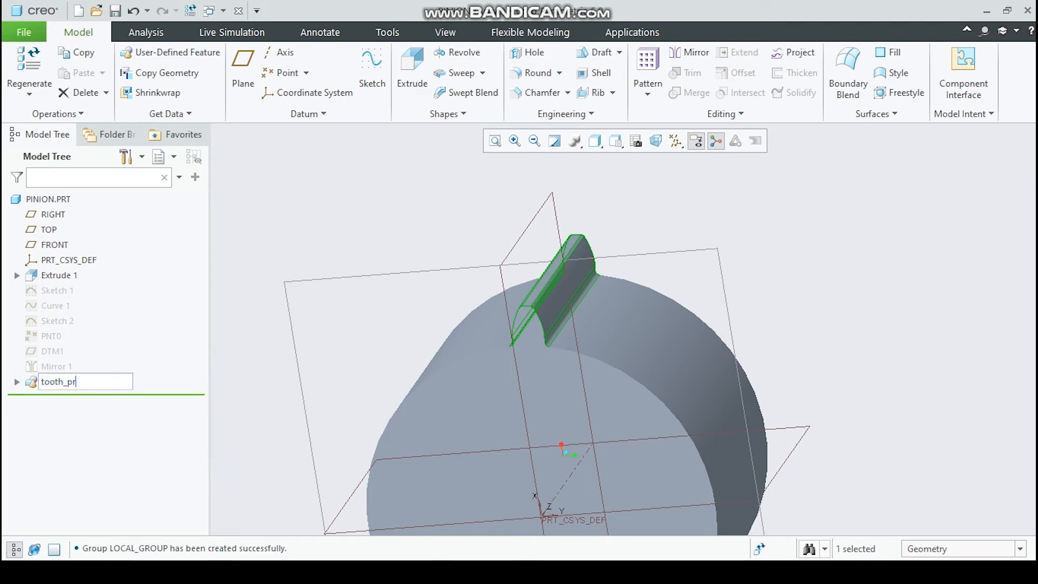
{"action": "type", "text": "ofile"}
{"action": "key", "text": "Return"}
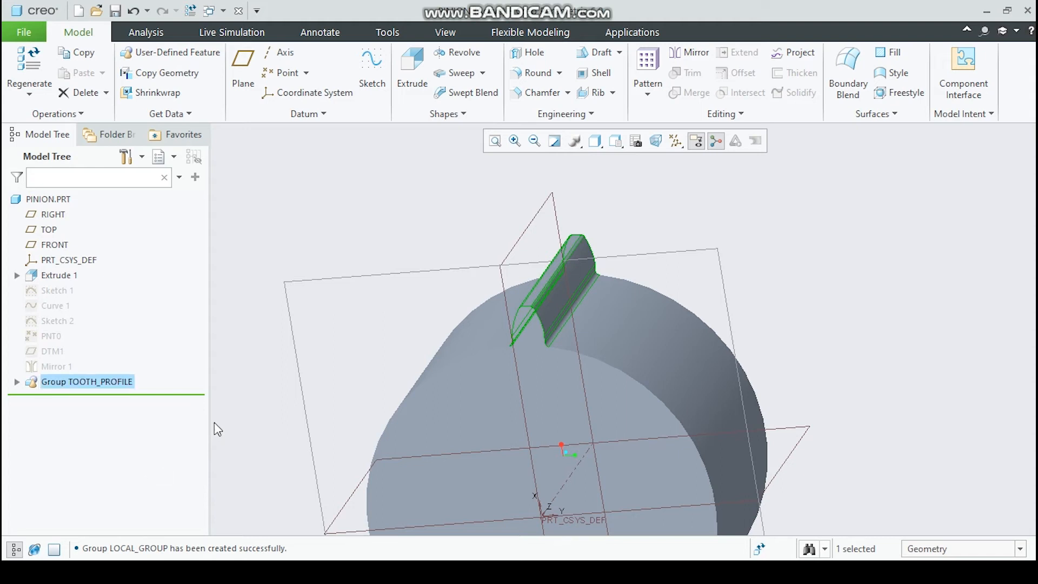
Step: Pattern the tooth_profile group about the cylinder's central axis with 22 members spread over 360 degrees
{"action": "left_click", "coordinate": [647, 68]}
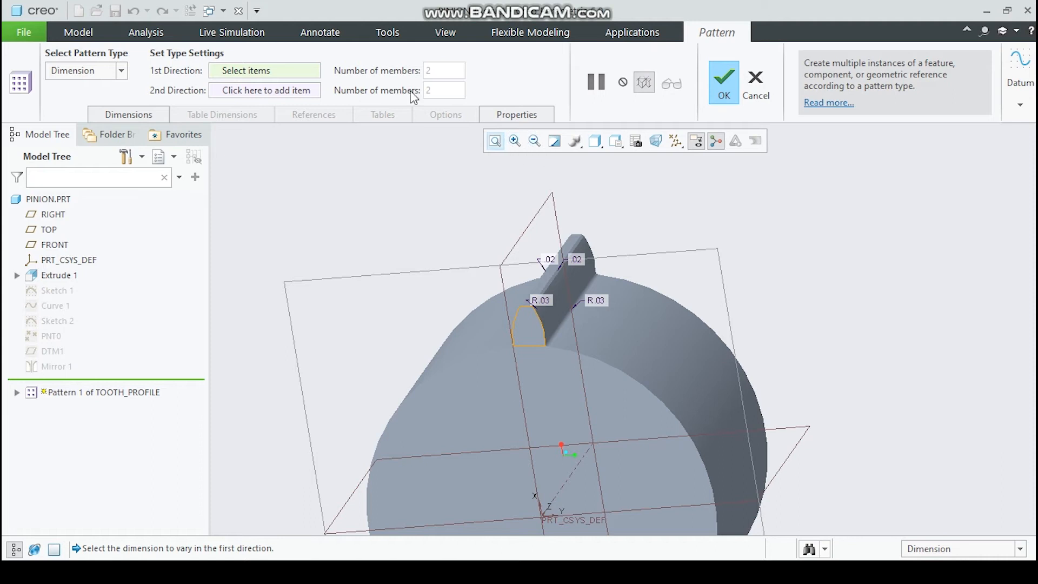
{"action": "left_click", "coordinate": [121, 71]}
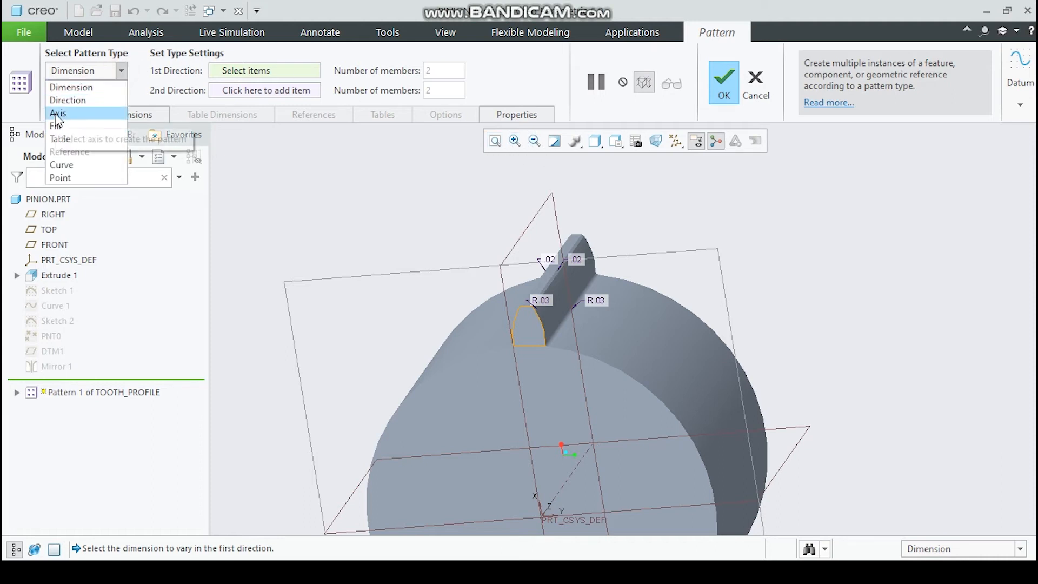
{"action": "left_click", "coordinate": [60, 113]}
{"action": "left_click", "coordinate": [574, 475]}
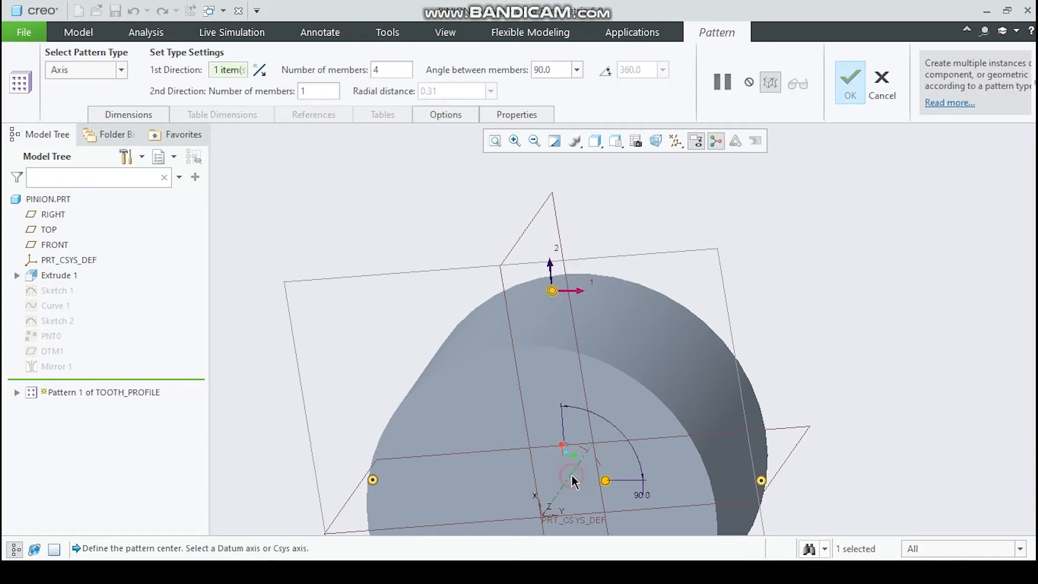
{"action": "left_click", "coordinate": [400, 71]}
{"action": "double_click", "coordinate": [388, 67]}
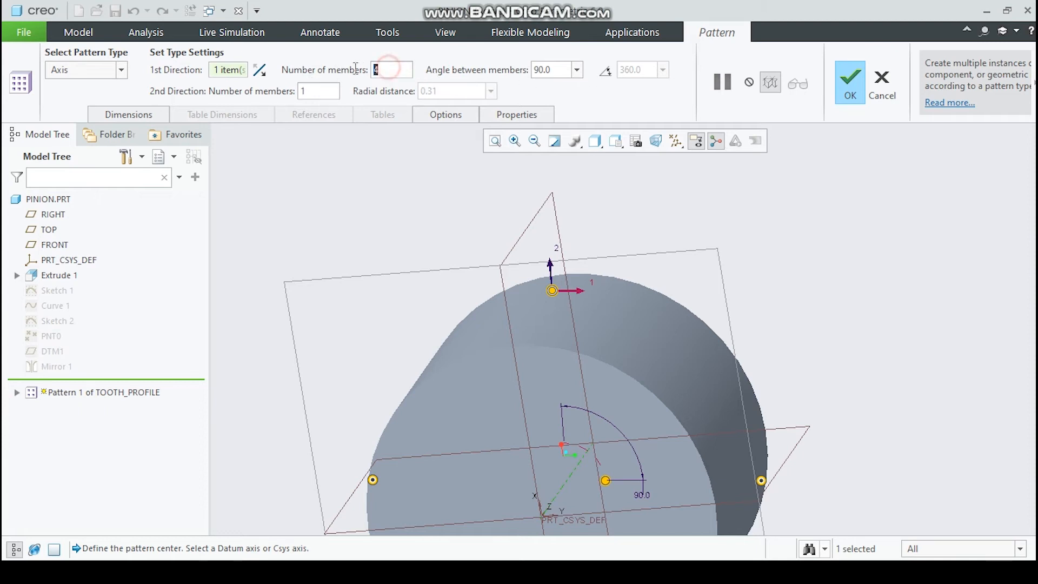
{"action": "type", "text": "22"}
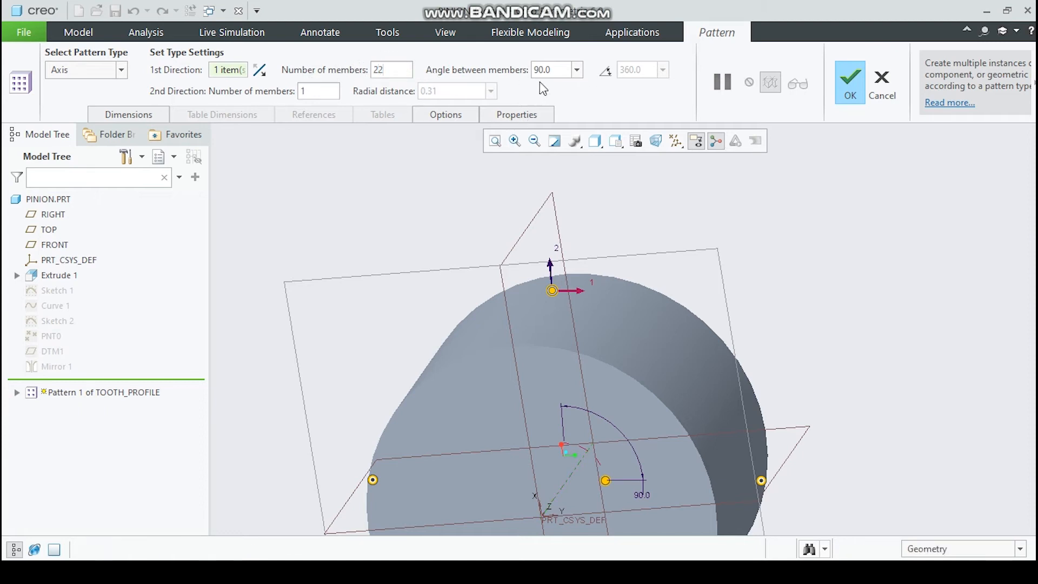
{"action": "left_click", "coordinate": [605, 70]}
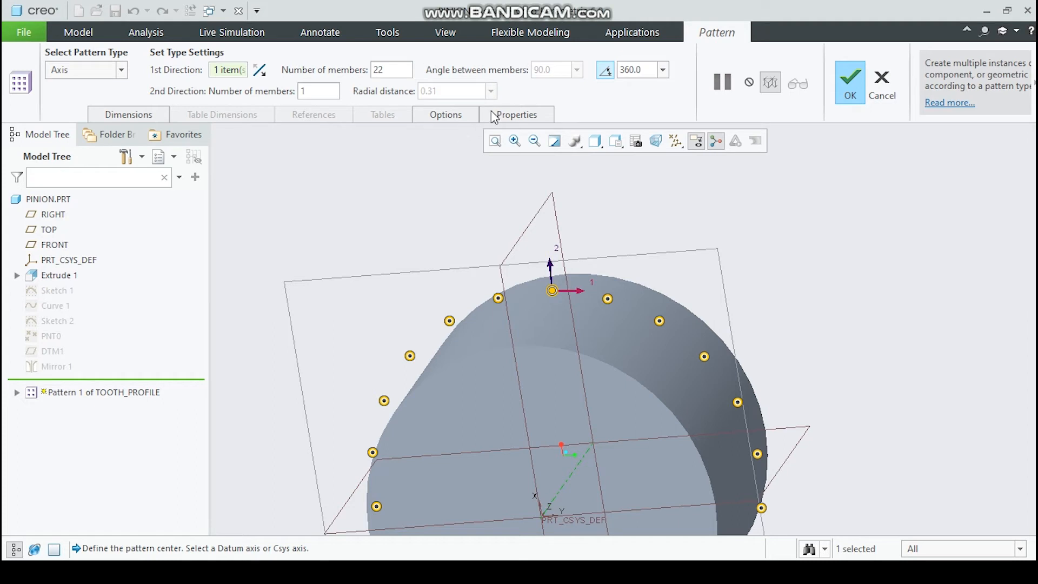
{"action": "left_click", "coordinate": [850, 86]}
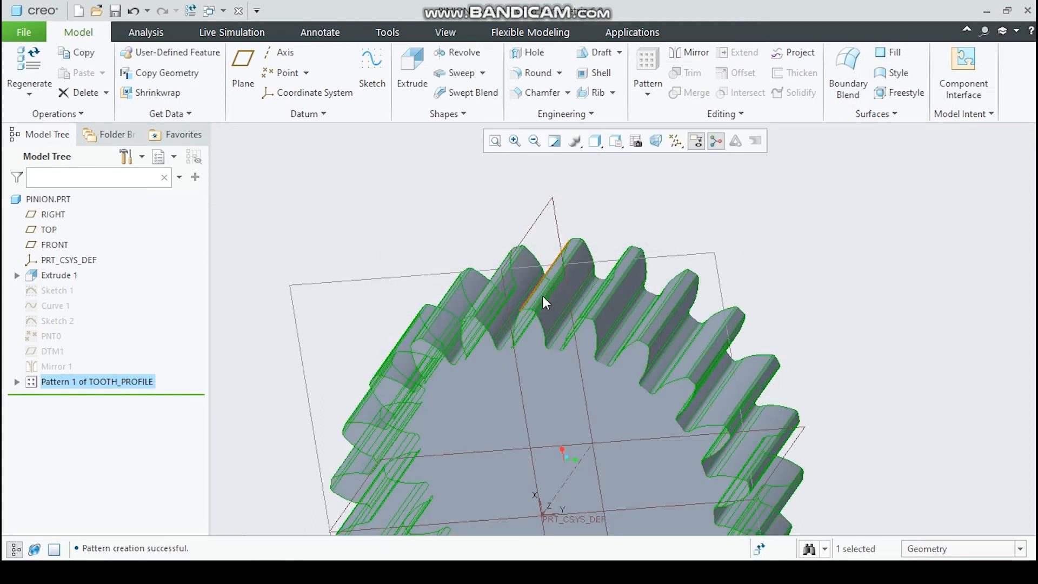
Step: Start an extrude sketch on the gear's front face and draw a circle about 0.71 in diameter centred on the gear axis
{"action": "left_click", "coordinate": [560, 397]}
{"action": "scroll", "coordinate": [560, 396], "scroll_direction": "down", "scroll_amount": 5}
{"action": "scroll", "coordinate": [560, 448], "scroll_direction": "down", "scroll_amount": 2}
{"action": "scroll", "coordinate": [560, 451], "scroll_direction": "up", "scroll_amount": 3}
{"action": "scroll", "coordinate": [557, 492], "scroll_direction": "down", "scroll_amount": 2}
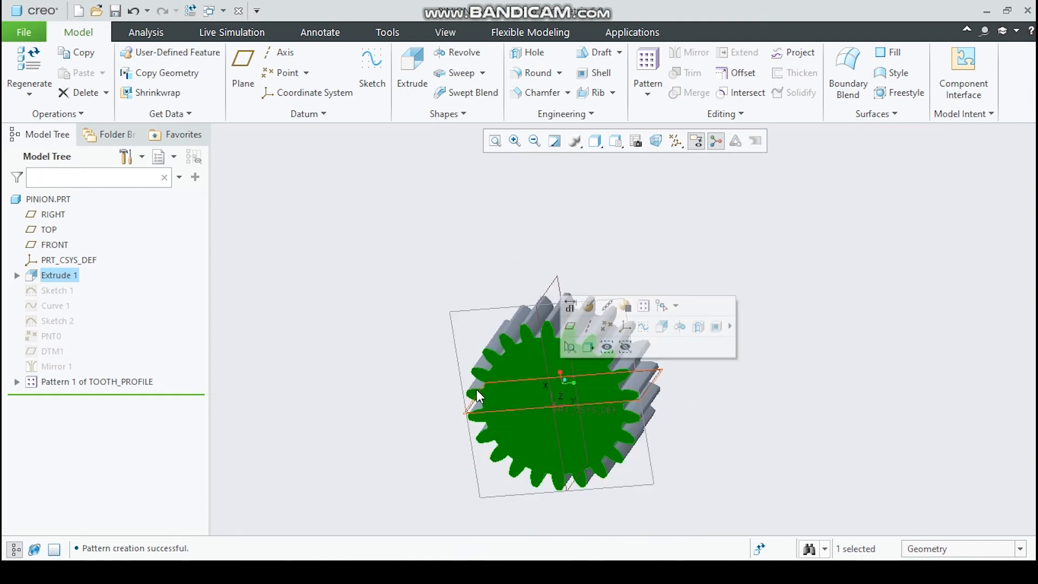
{"action": "left_click", "coordinate": [376, 347]}
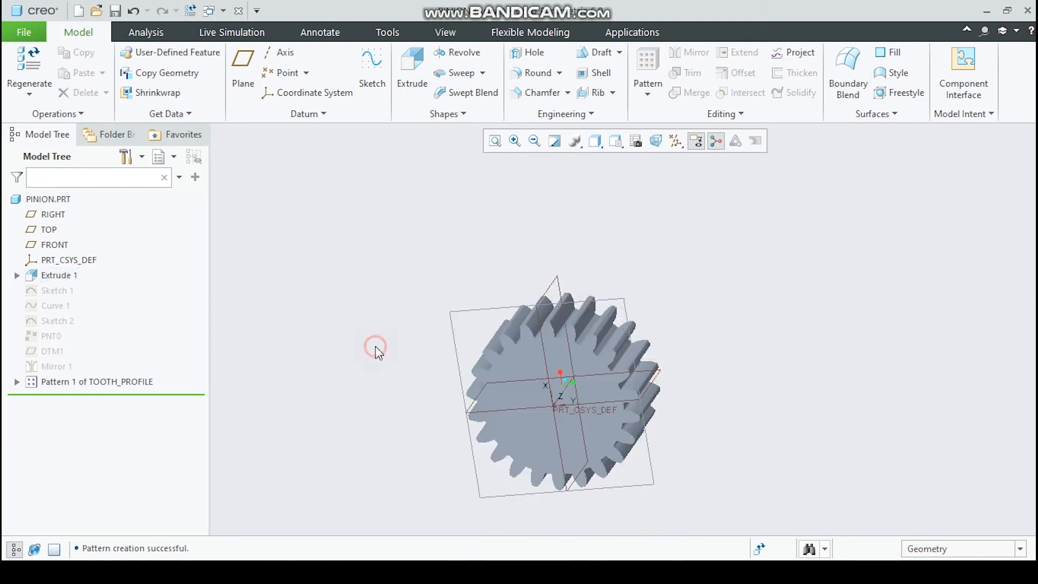
{"action": "left_click", "coordinate": [583, 366]}
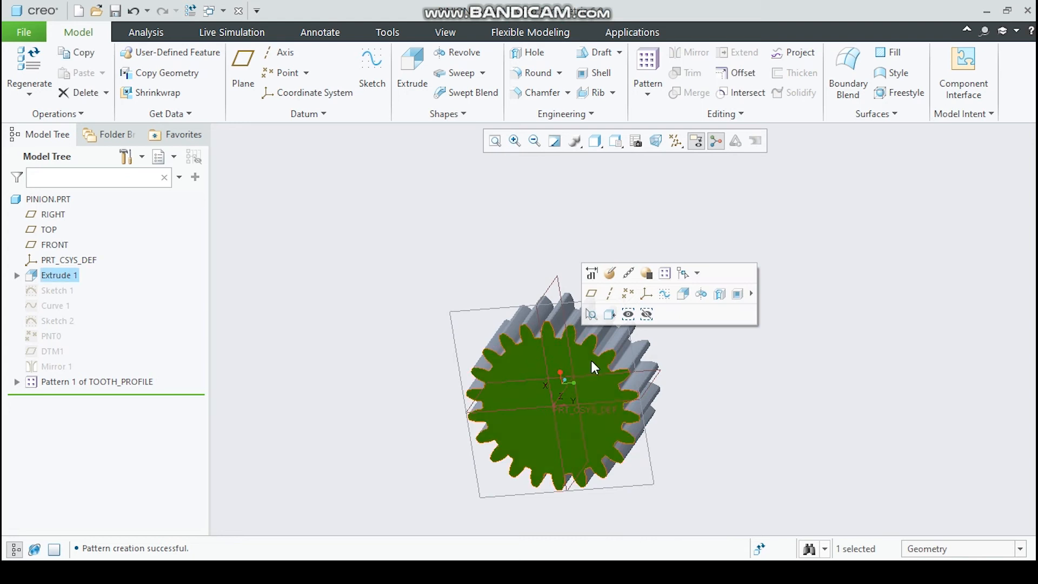
{"action": "left_click", "coordinate": [408, 72]}
{"action": "left_click", "coordinate": [342, 92]}
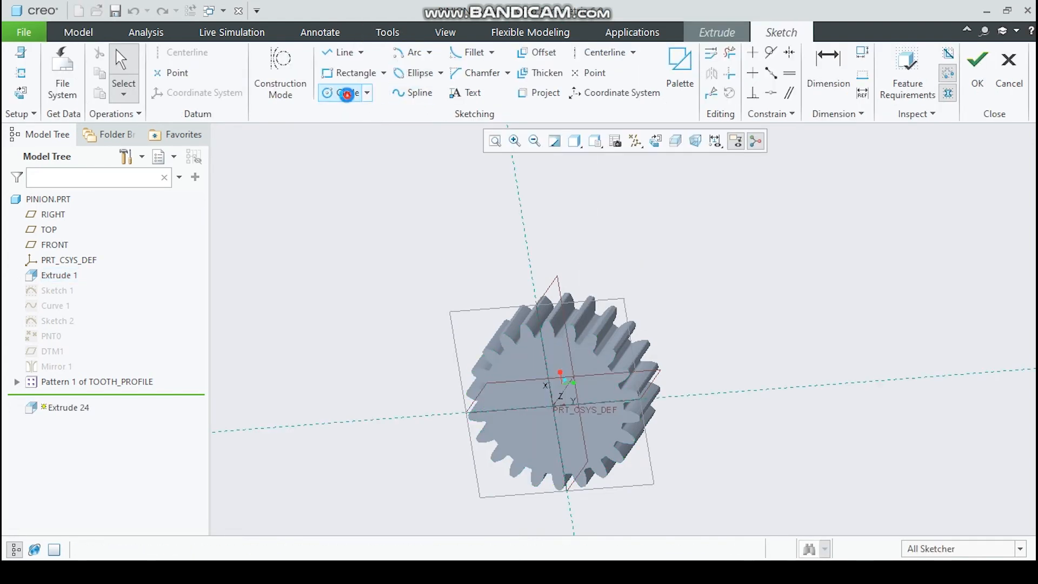
{"action": "left_click", "coordinate": [536, 394]}
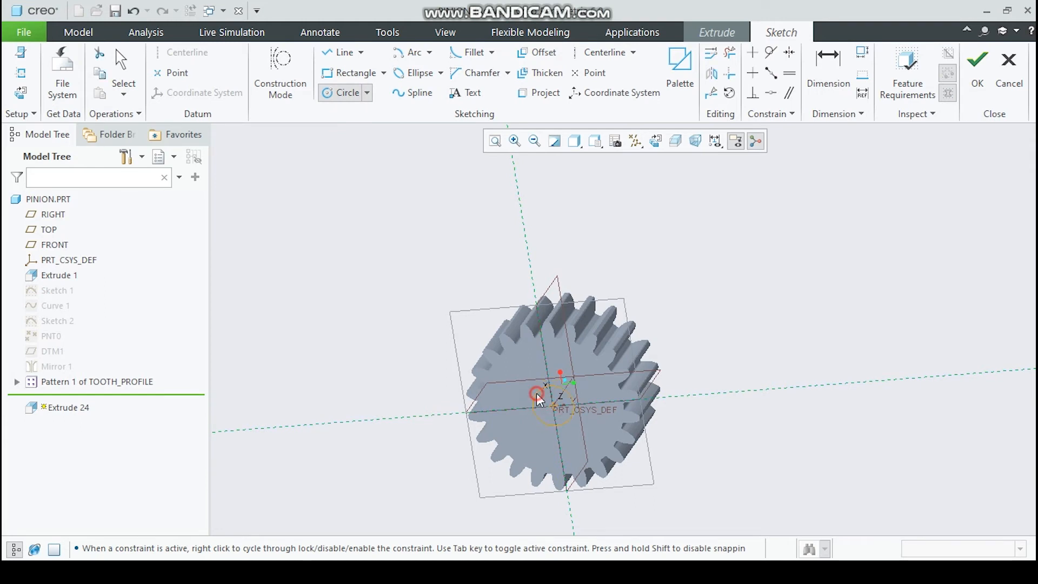
Step: Sketch an open three-line rectangular keyway on top of the bore circle, about 0.13 wide and 0.07 high, straddling the vertical reference
{"action": "left_click", "coordinate": [655, 141]}
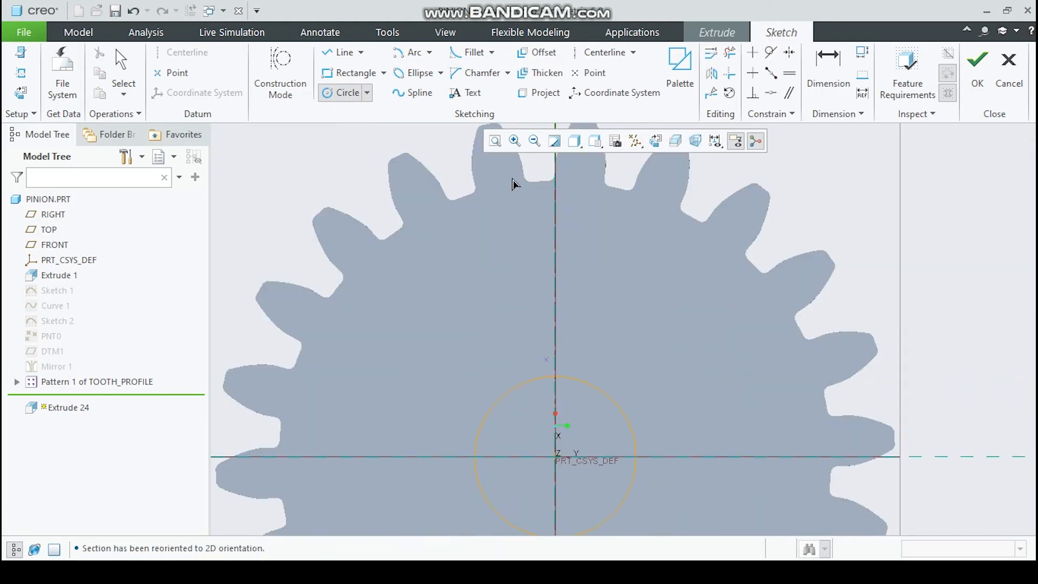
{"action": "left_click", "coordinate": [340, 53]}
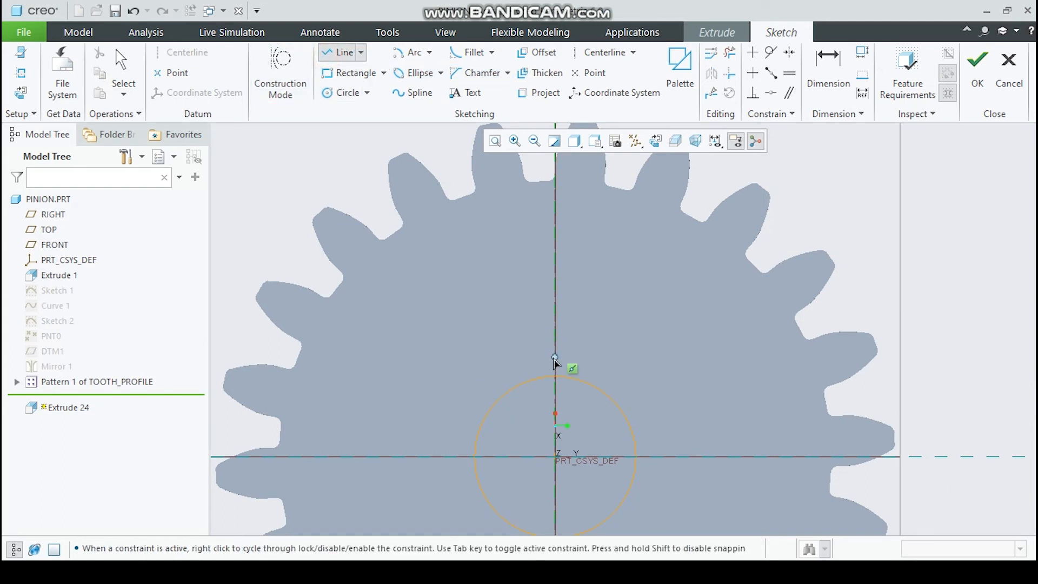
{"action": "left_click", "coordinate": [541, 375]}
{"action": "left_click", "coordinate": [541, 363]}
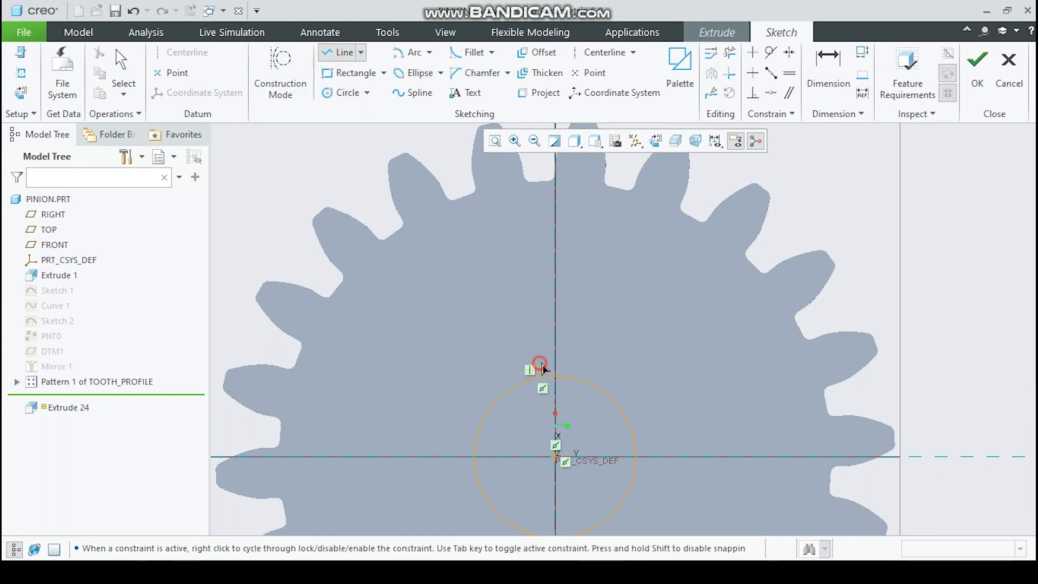
{"action": "left_click", "coordinate": [572, 363]}
{"action": "left_click", "coordinate": [572, 376]}
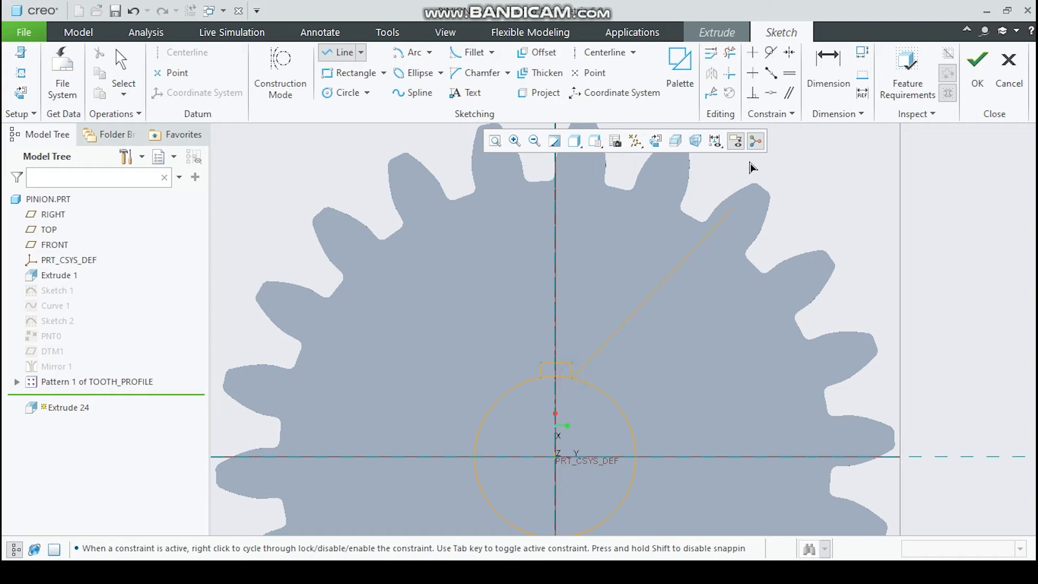
Step: Divide the keyway's top line at the vertical reference and make the two halves equal in length
{"action": "left_click", "coordinate": [711, 93]}
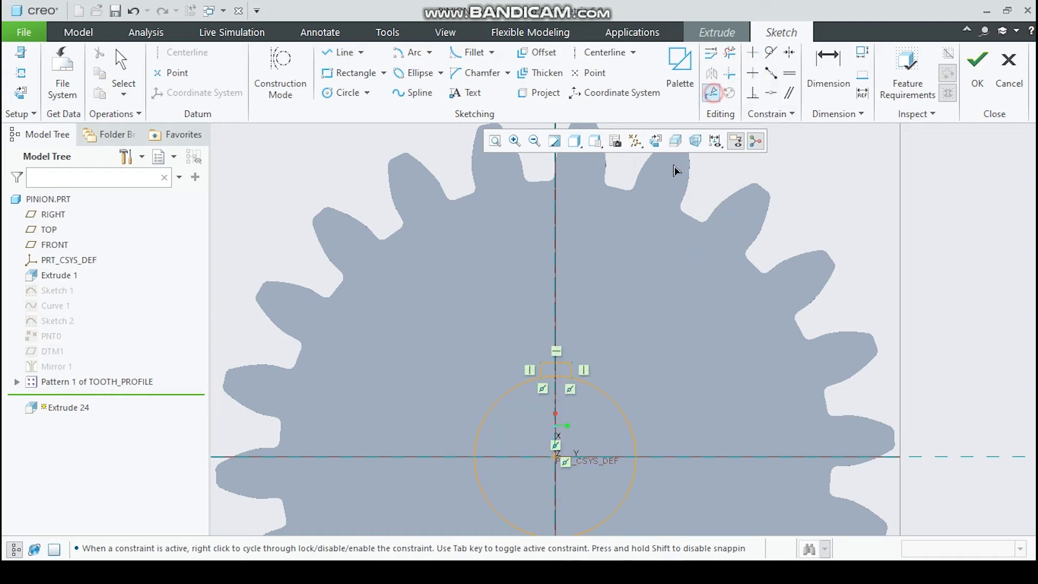
{"action": "left_click", "coordinate": [556, 363]}
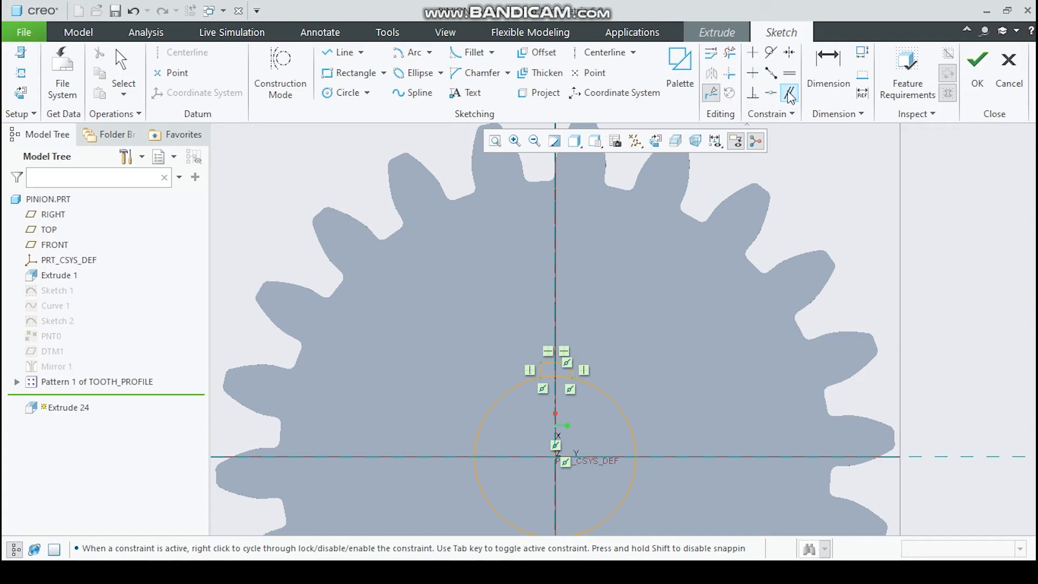
{"action": "left_click", "coordinate": [789, 72]}
{"action": "scroll", "coordinate": [566, 367], "scroll_direction": "up", "scroll_amount": 5}
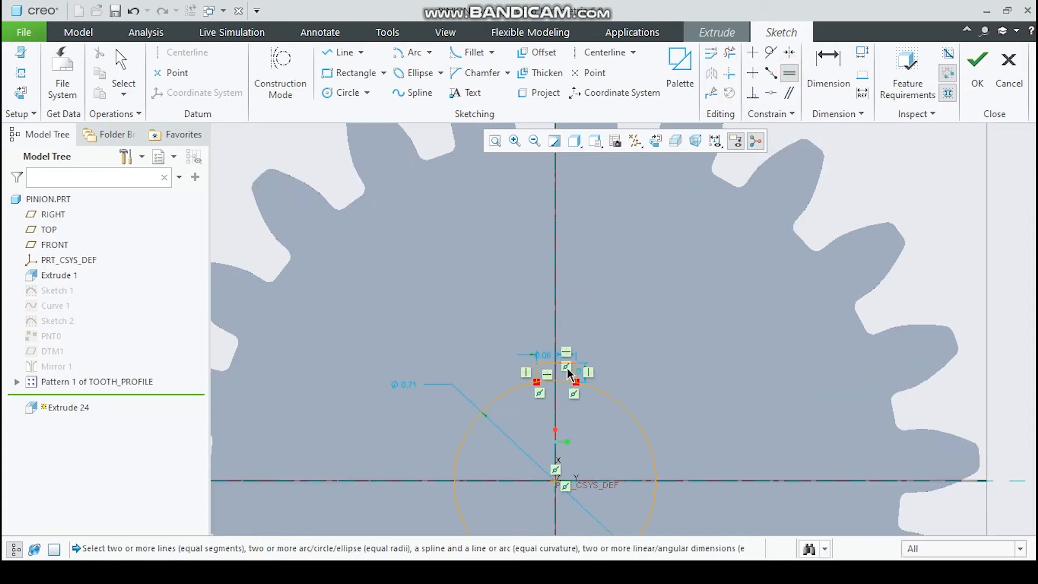
{"action": "left_click", "coordinate": [569, 358]}
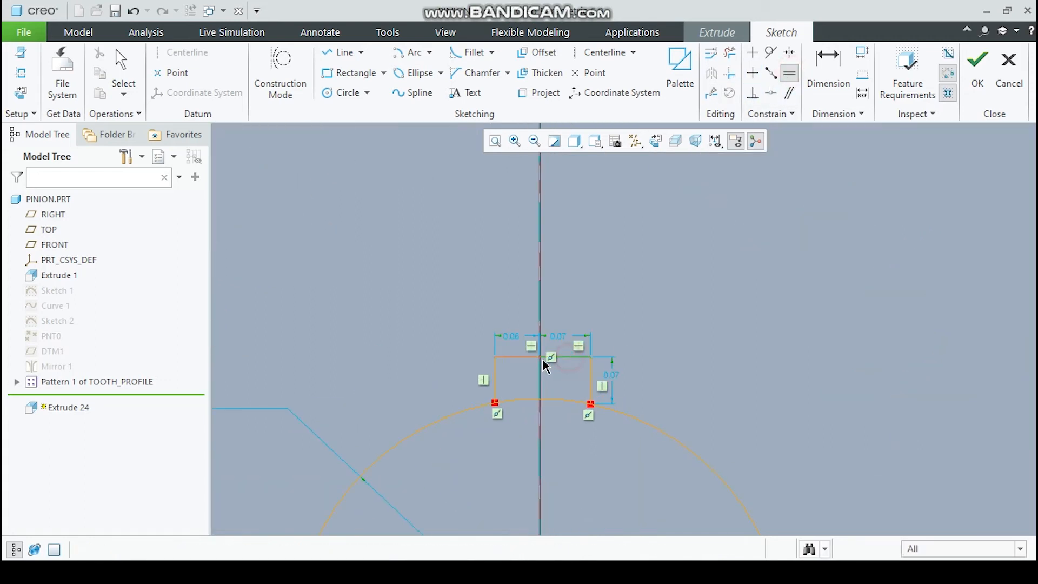
{"action": "left_click", "coordinate": [515, 358]}
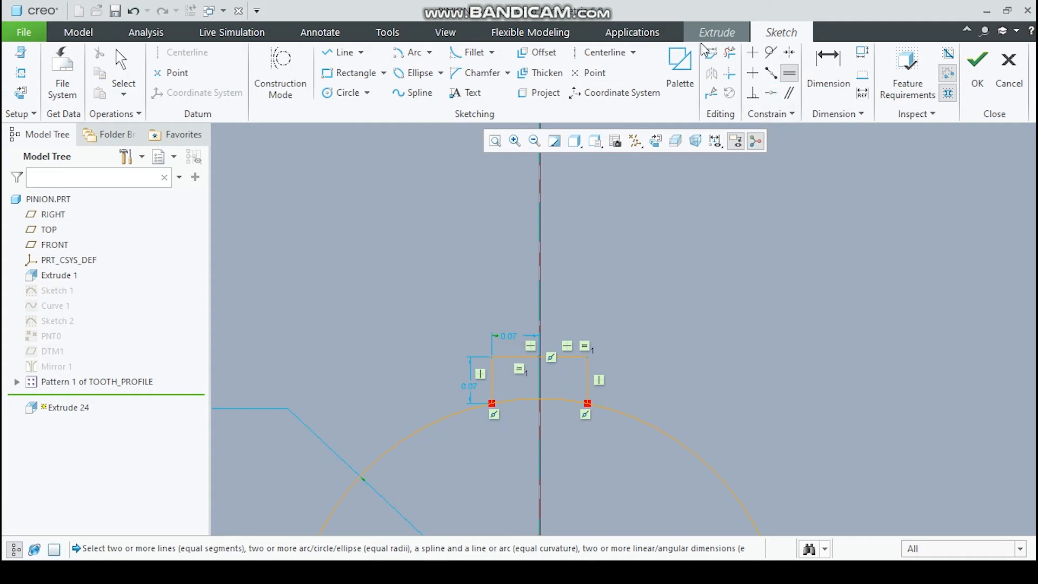
Step: Trim the circle's arc beneath the keyway and accept the bore sketch
{"action": "left_click", "coordinate": [730, 52]}
{"action": "mouse_move", "coordinate": [548, 426]}
{"action": "left_mouse_down"}
{"action": "mouse_move", "coordinate": [540, 395]}
{"action": "mouse_move", "coordinate": [527, 414]}
{"action": "left_mouse_up"}
{"action": "scroll", "coordinate": [536, 413], "scroll_direction": "up", "scroll_amount": 3}
{"action": "scroll", "coordinate": [545, 457], "scroll_direction": "up", "scroll_amount": 4}
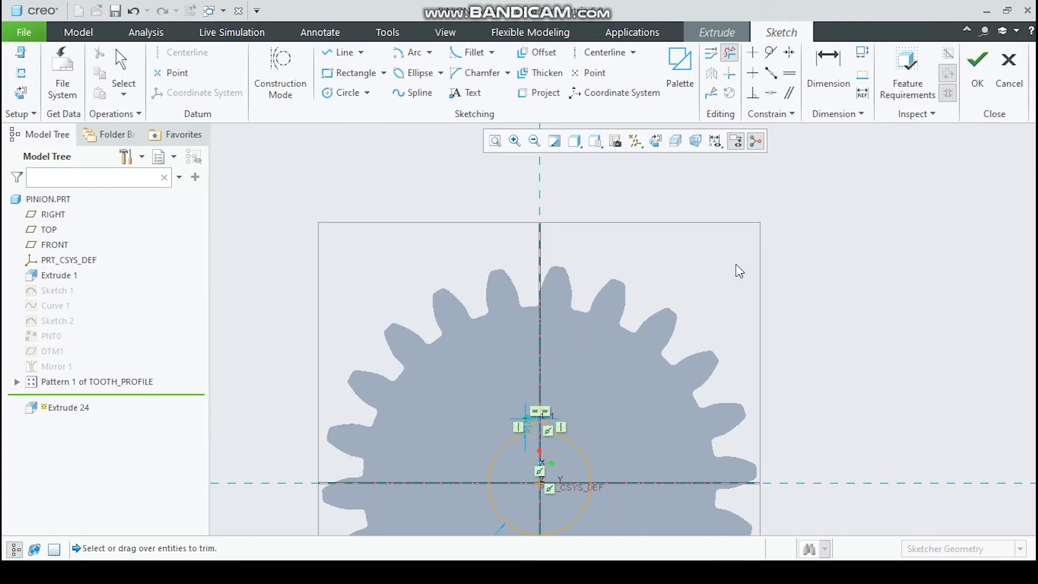
{"action": "left_click", "coordinate": [977, 76]}
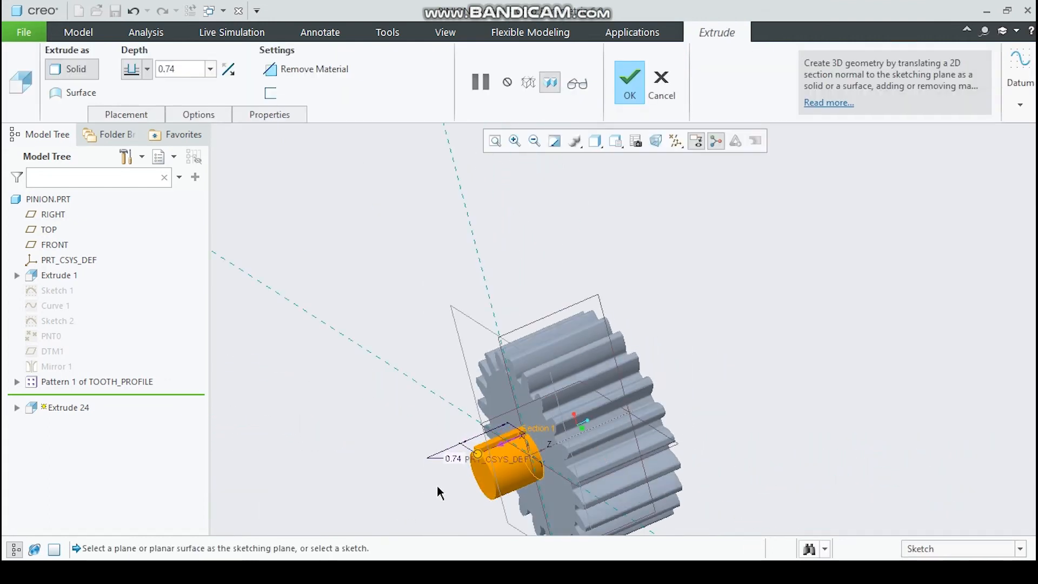
Step: Cut the keyed bore through the gear by extruding the sketch into the body to a depth of about 1.72
{"action": "left_click_drag", "start_coordinate": [479, 456], "coordinate": [642, 390]}
{"action": "middle_click_drag", "start_coordinate": [586, 453], "coordinate": [633, 449]}
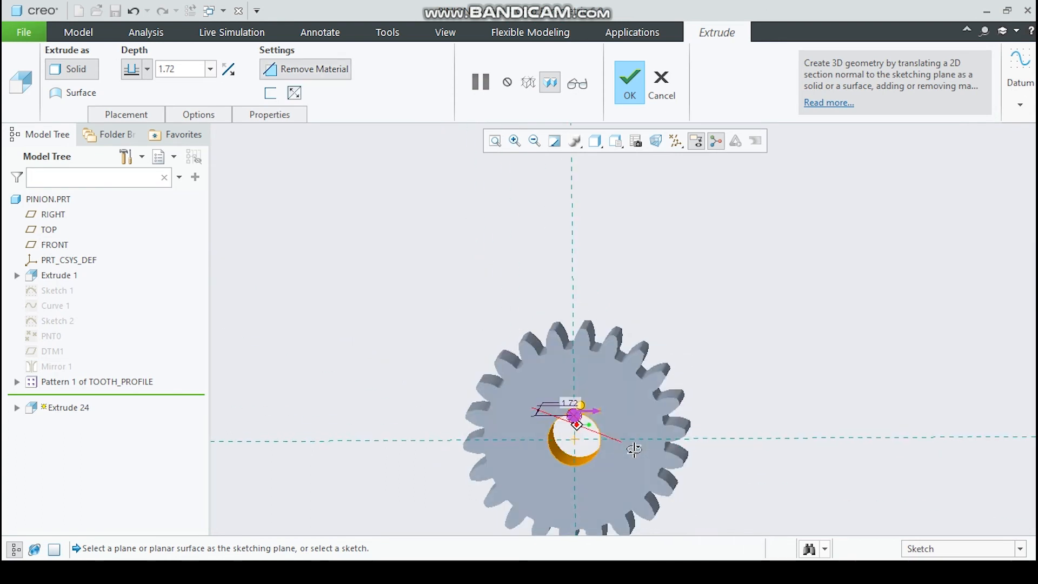
{"action": "left_click", "coordinate": [628, 85]}
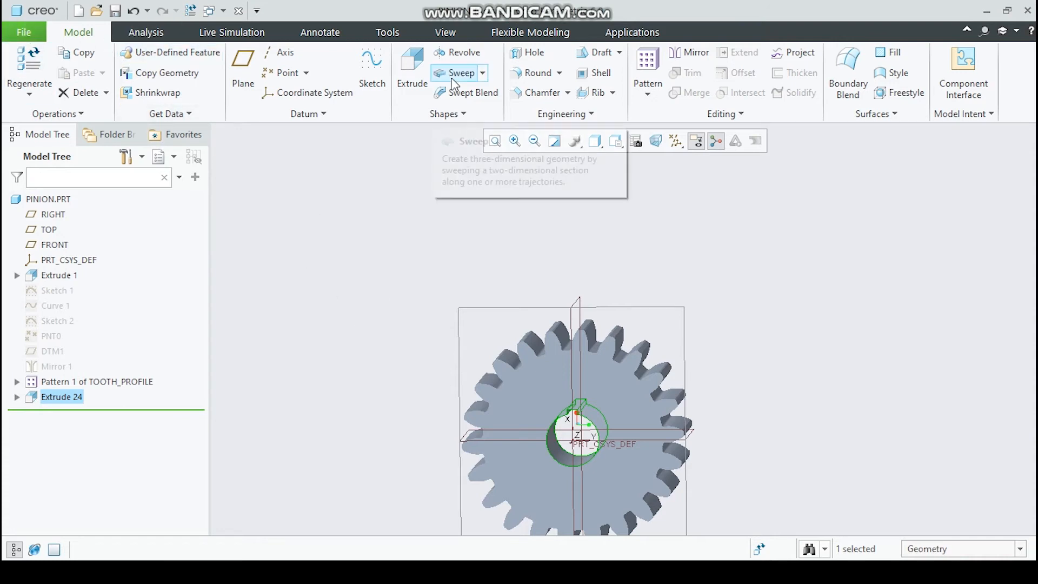
Step: Set the part's number-of-teeth parameter to 55
{"action": "scroll", "coordinate": [495, 319], "scroll_direction": "down", "scroll_amount": 3}
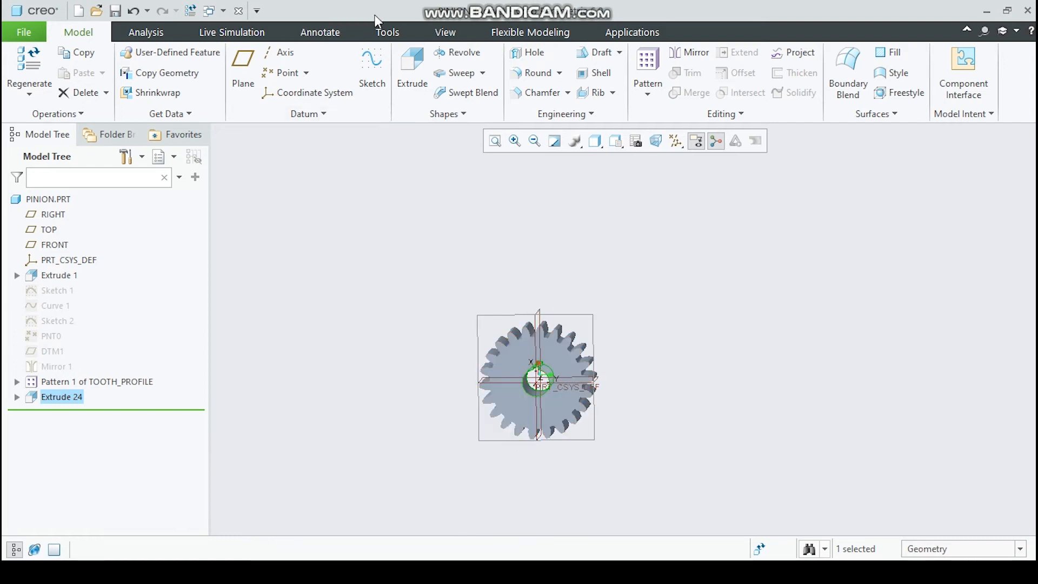
{"action": "left_click", "coordinate": [387, 32]}
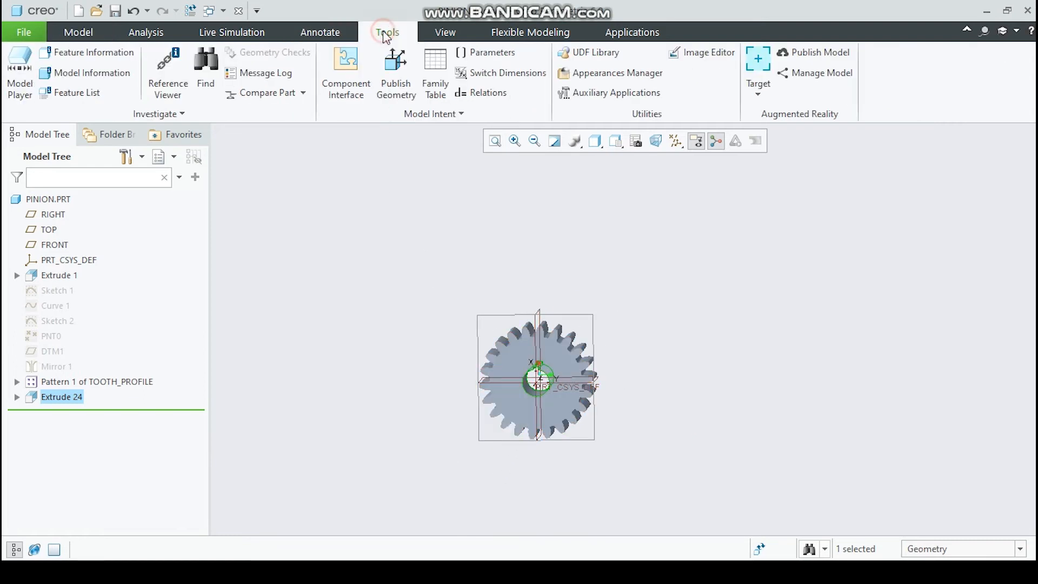
{"action": "left_click", "coordinate": [484, 58]}
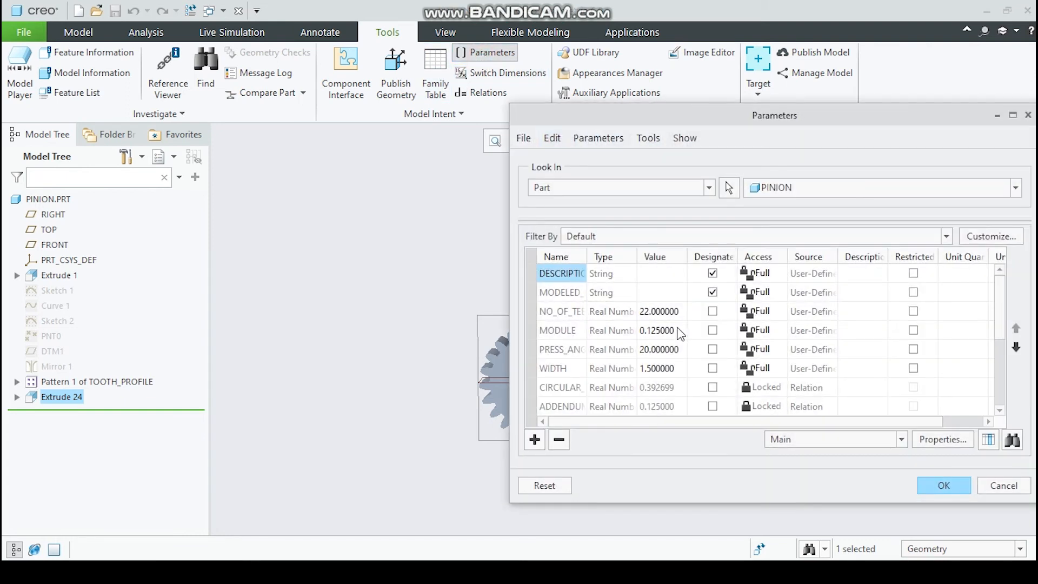
{"action": "left_click", "coordinate": [664, 312]}
{"action": "double_click", "coordinate": [664, 311]}
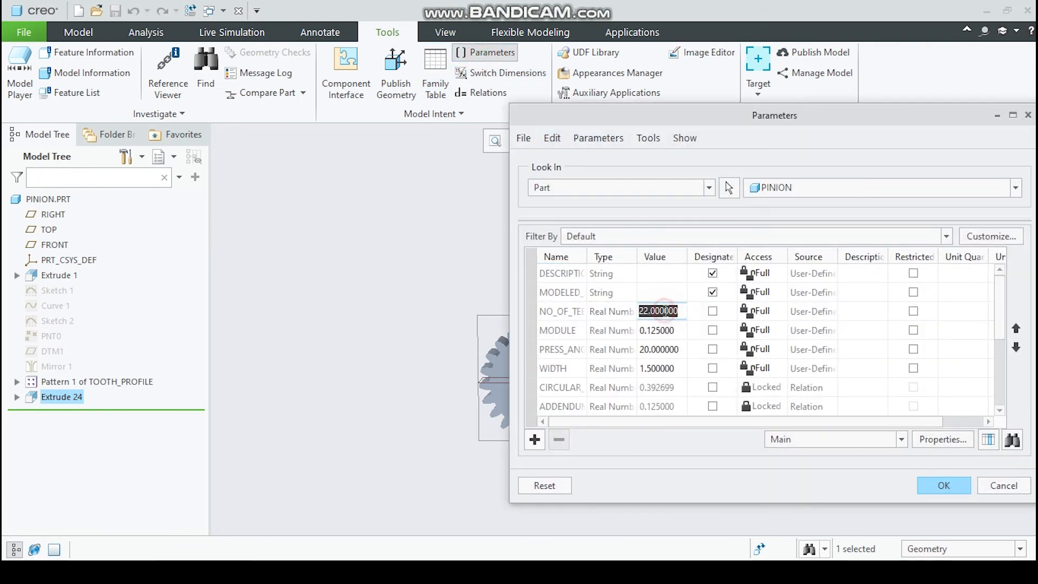
{"action": "type", "text": "55"}
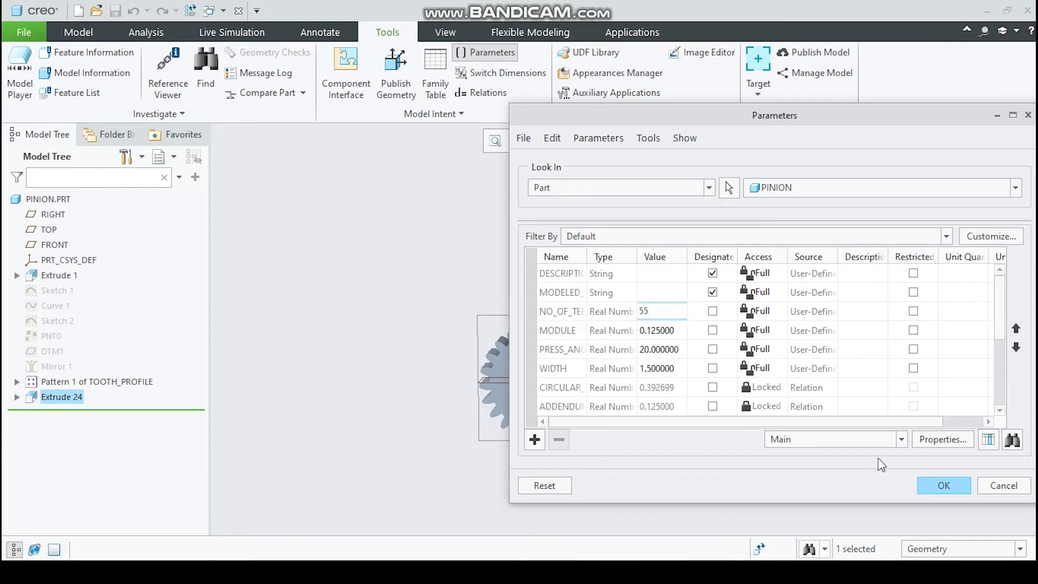
{"action": "key", "text": "Down"}
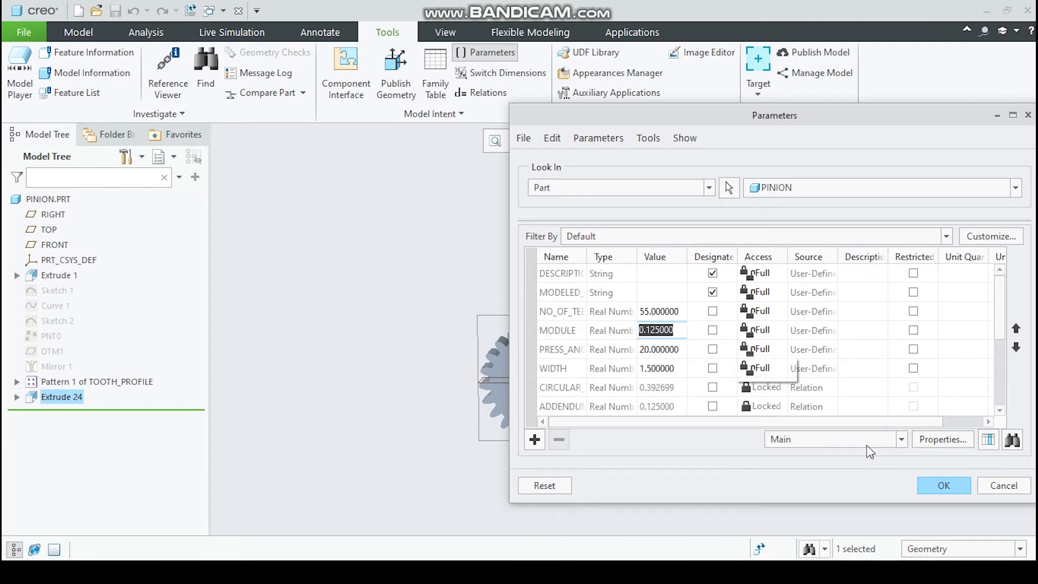
{"action": "left_click", "coordinate": [944, 481]}
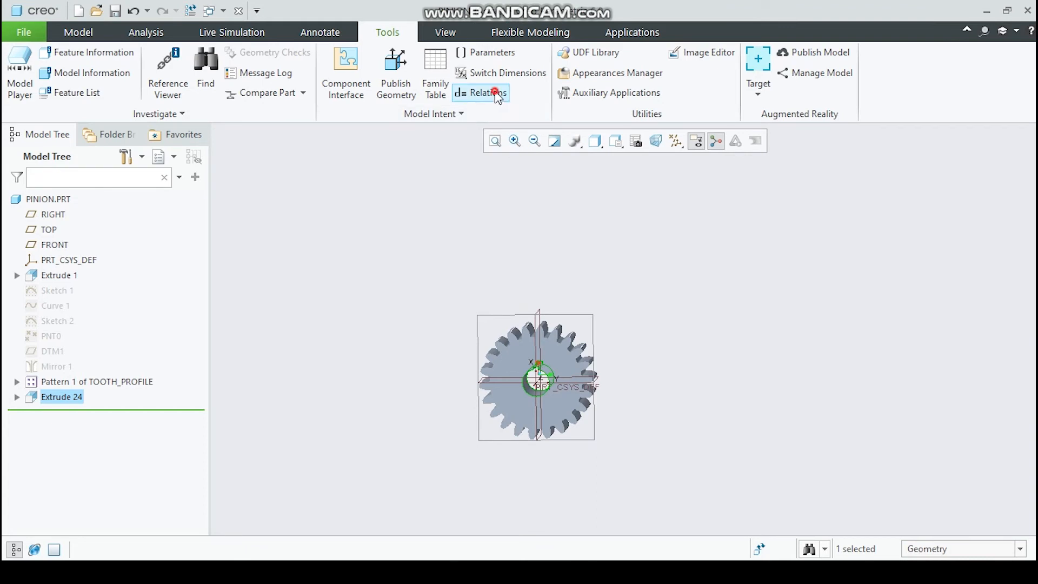
Step: Verify and accept the part's relations, and regenerate the model
{"action": "left_click", "coordinate": [478, 93]}
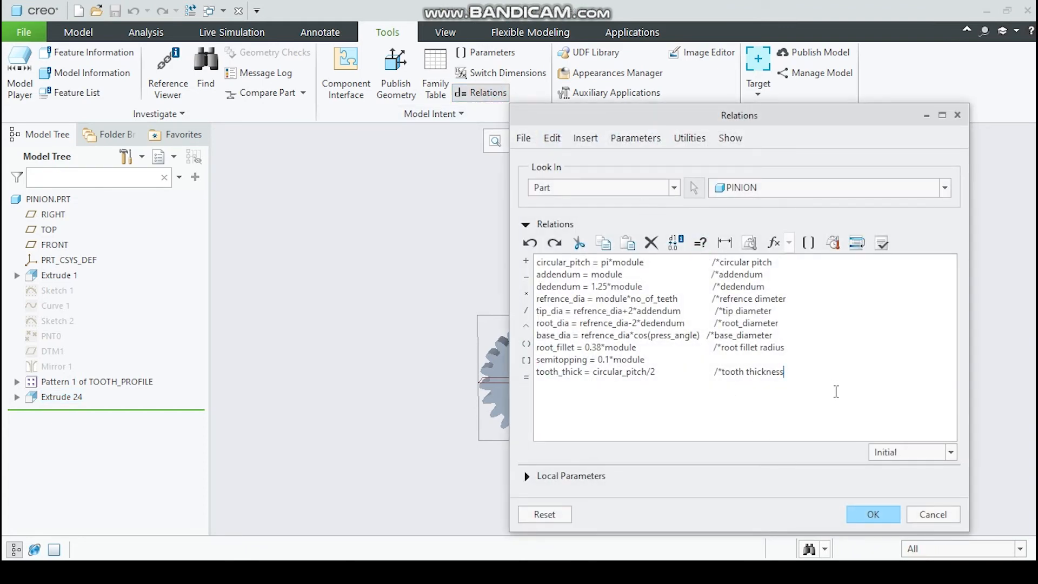
{"action": "left_click", "coordinate": [881, 244]}
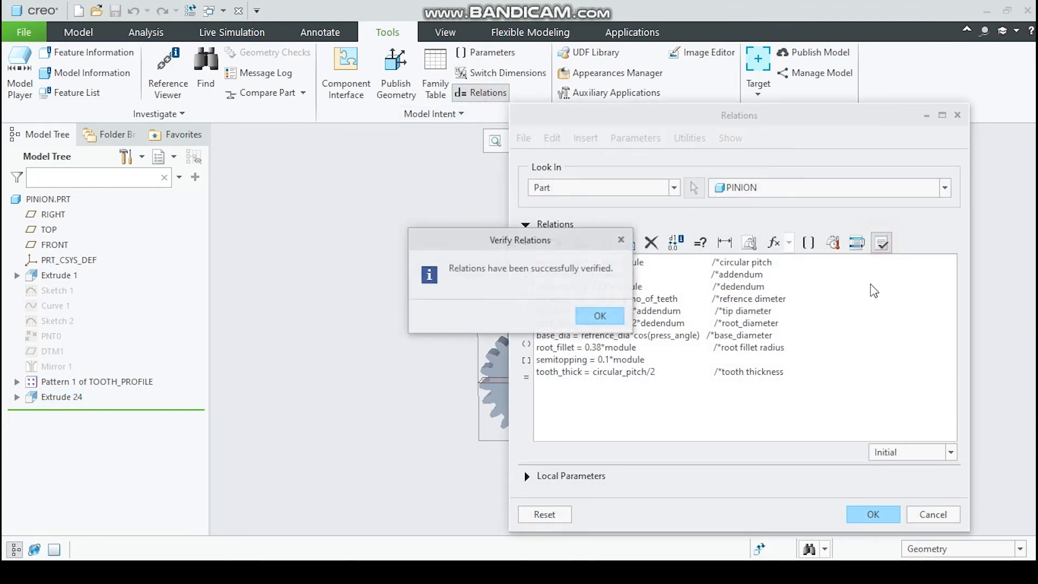
{"action": "left_click", "coordinate": [600, 313]}
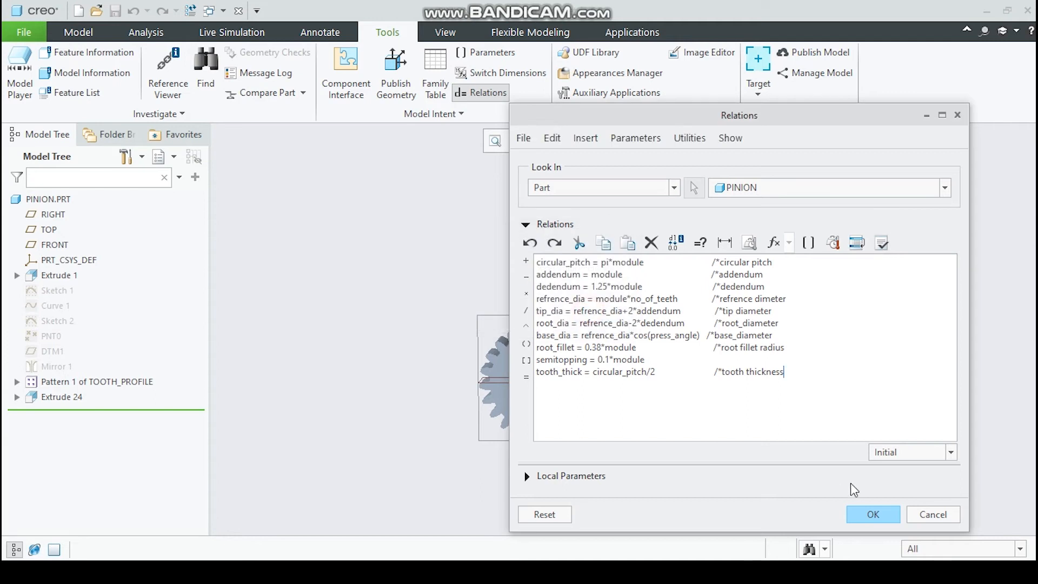
{"action": "left_click", "coordinate": [869, 515]}
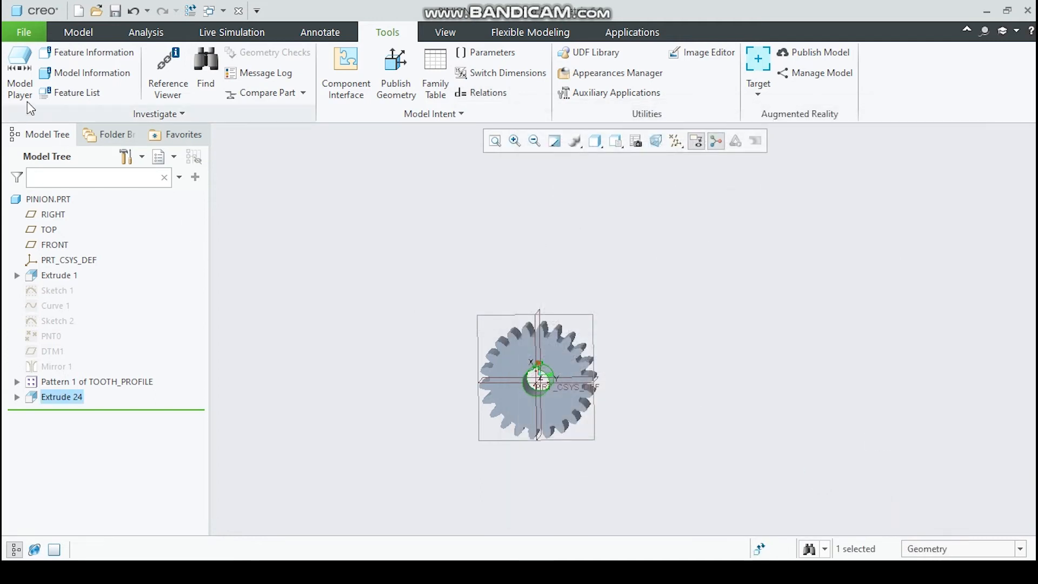
{"action": "left_click", "coordinate": [78, 32]}
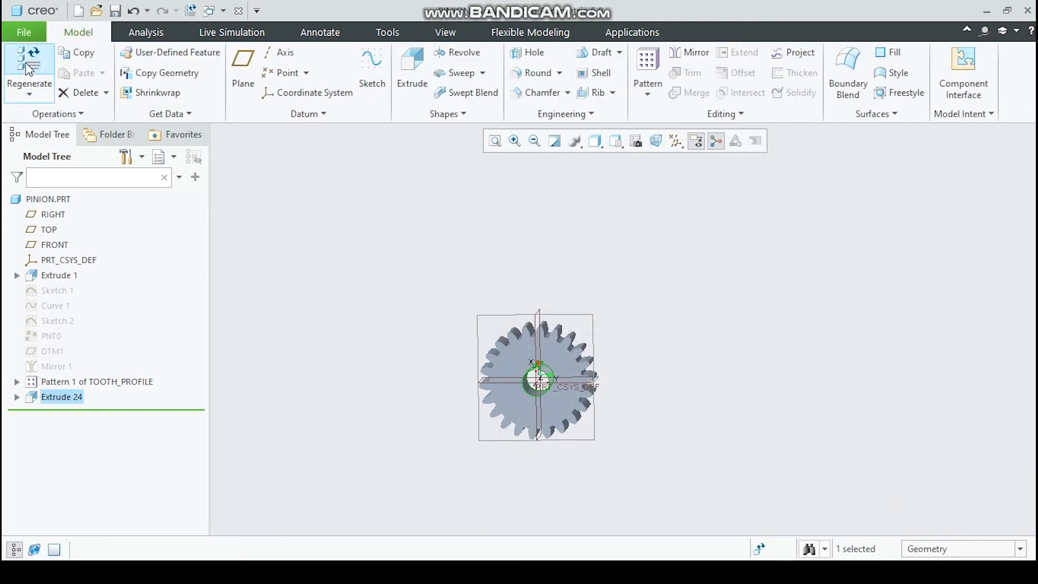
{"action": "left_click", "coordinate": [27, 64]}
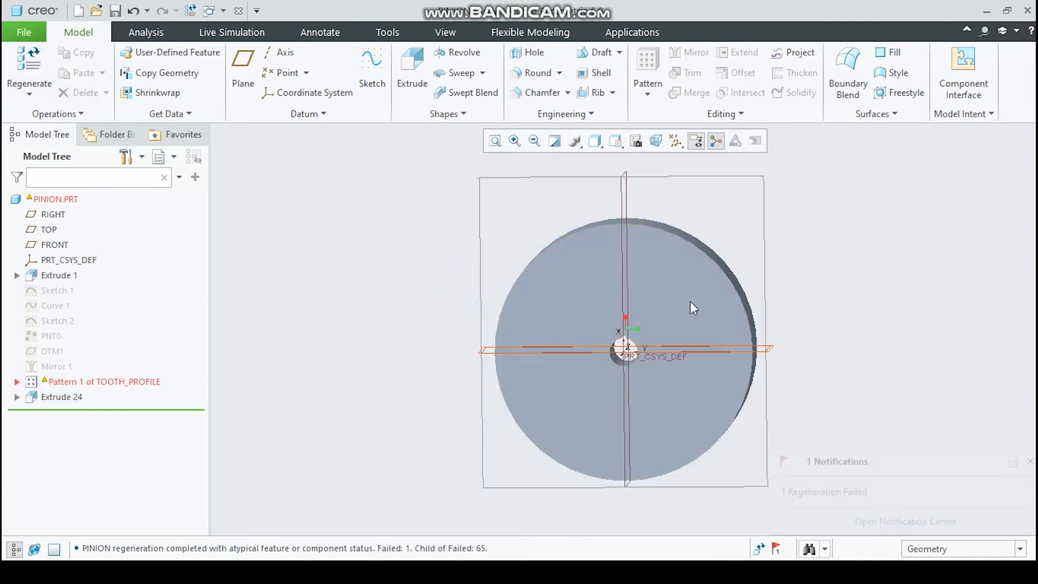
Step: Open Section 1 of the failed Extrude 2 in the TOOTH_PROFILE group for editing
{"action": "left_click", "coordinate": [17, 382]}
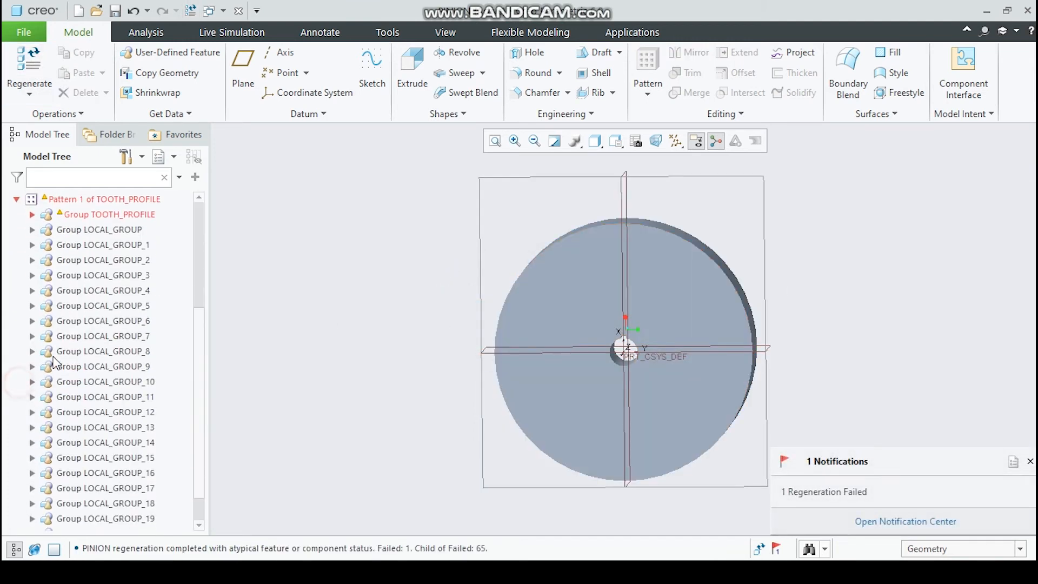
{"action": "left_click", "coordinate": [32, 215]}
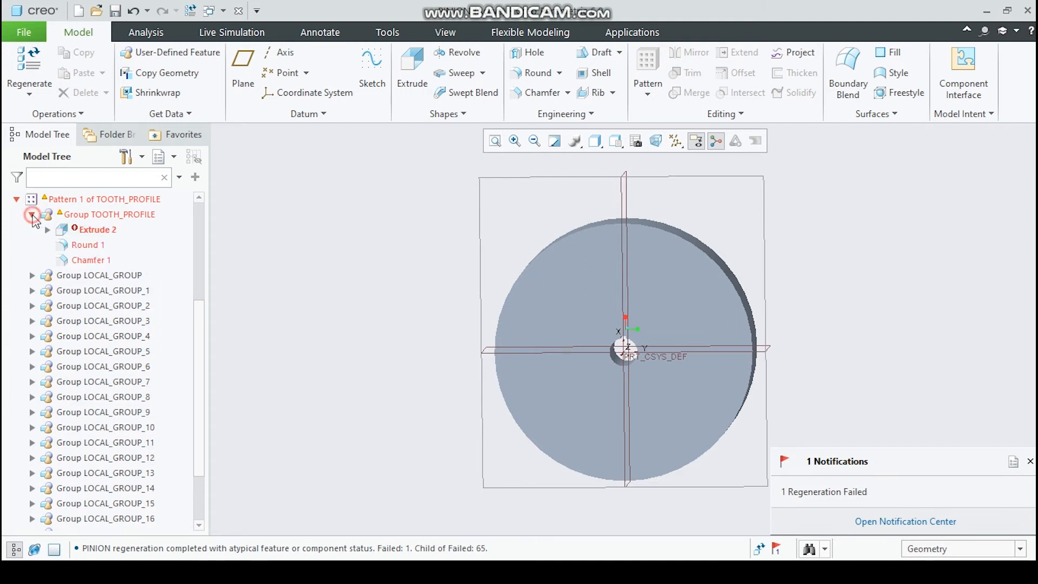
{"action": "left_click", "coordinate": [47, 230]}
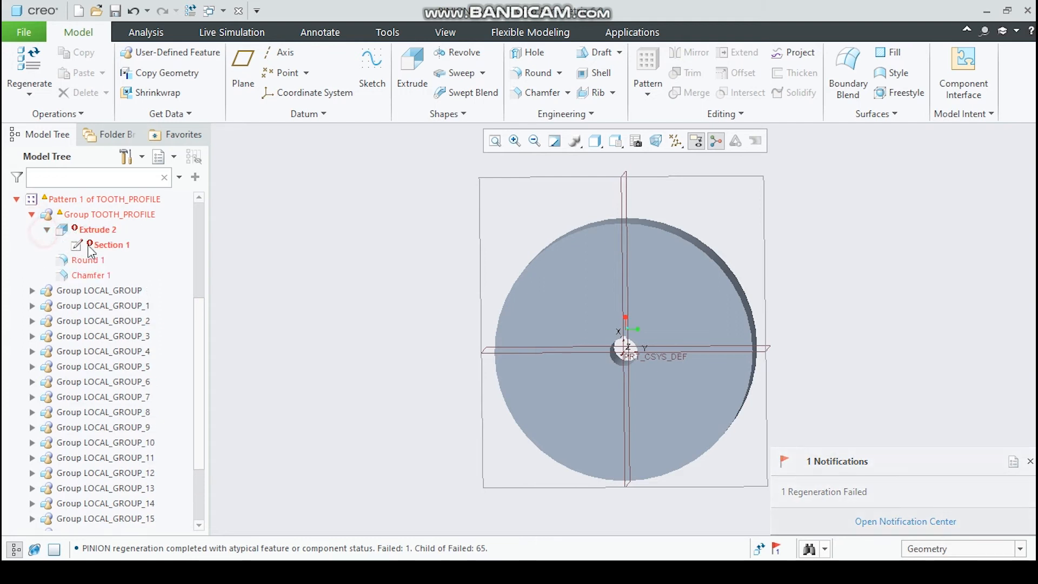
{"action": "left_click", "coordinate": [110, 244]}
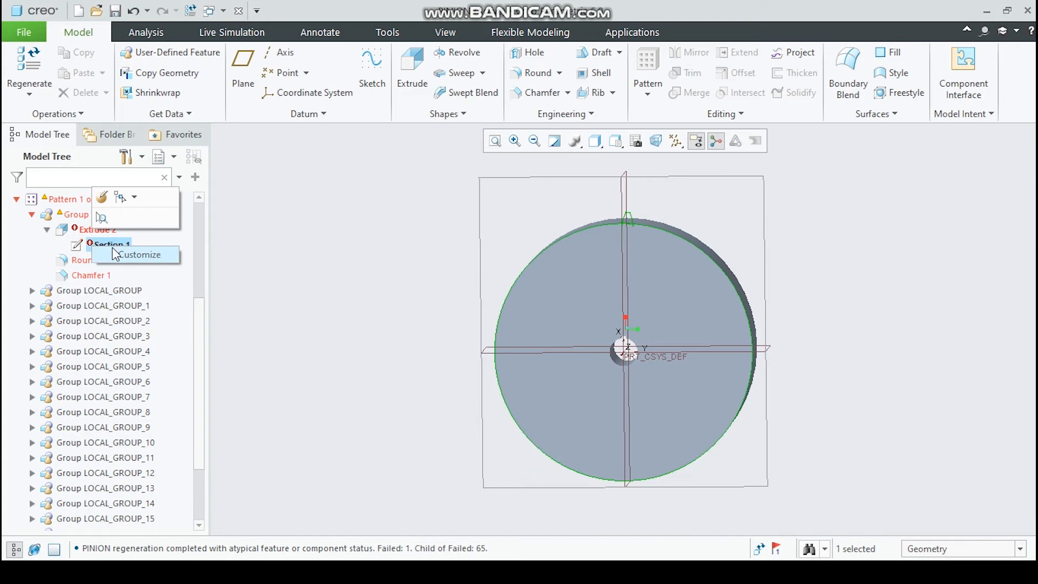
{"action": "left_click", "coordinate": [102, 198]}
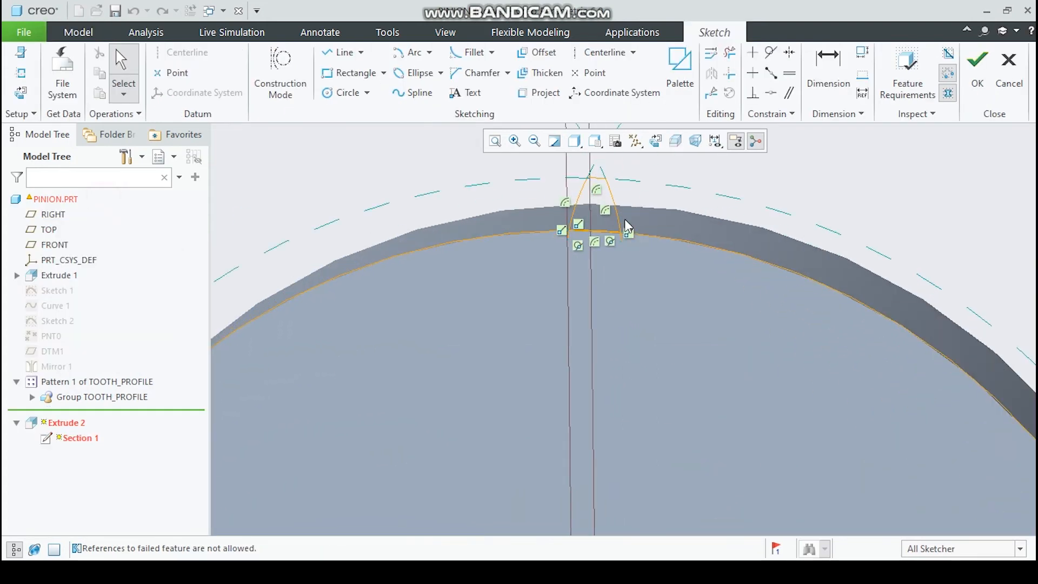
Step: Trim the flank line ends that extend below the tooth's base arc on both sides, accepting the removal of referenced entities
{"action": "left_click", "coordinate": [728, 54]}
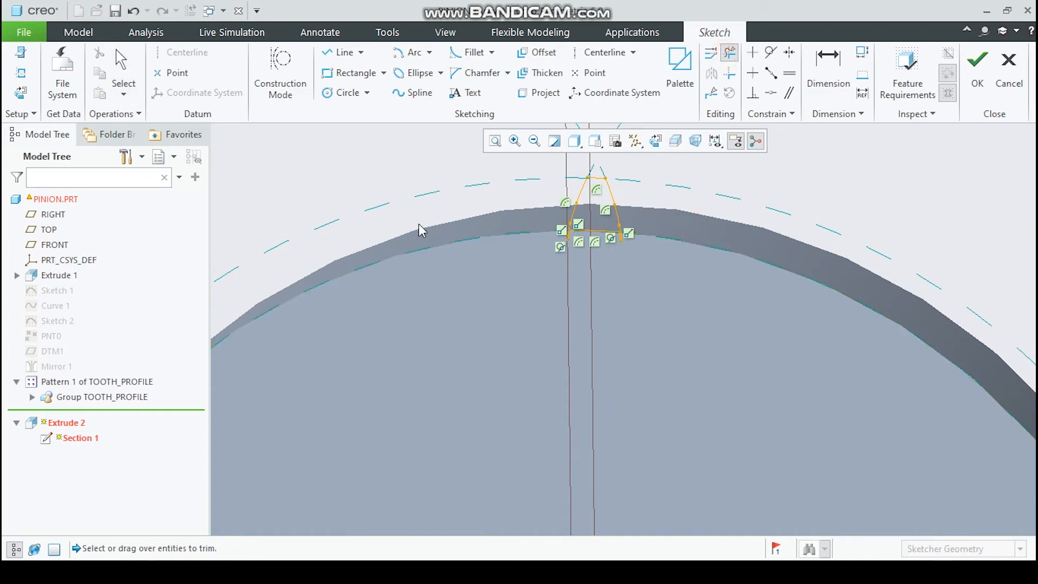
{"action": "scroll", "coordinate": [579, 243], "scroll_direction": "down", "scroll_amount": 4}
{"action": "left_click", "coordinate": [581, 213]}
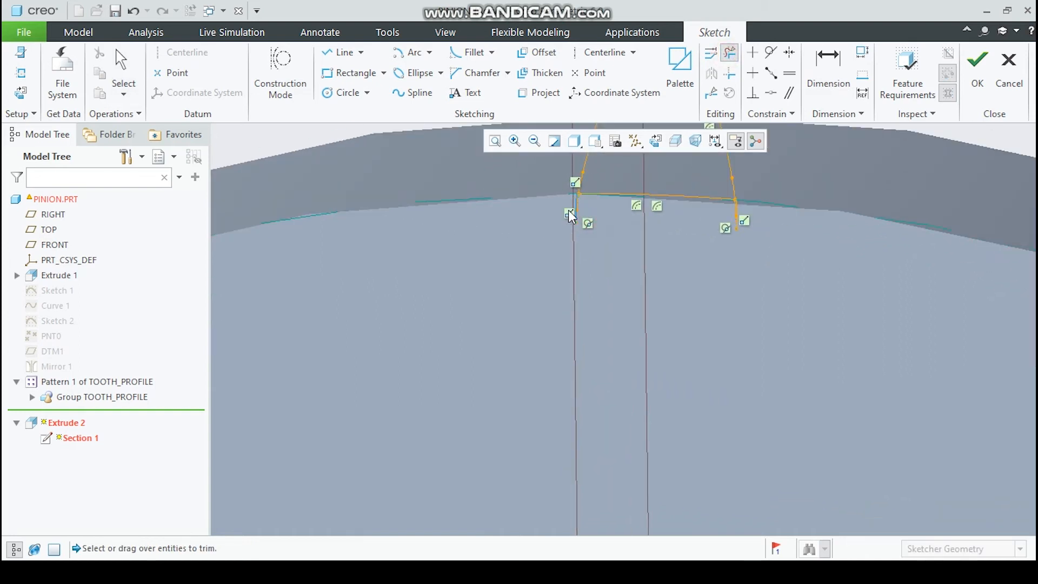
{"action": "left_click", "coordinate": [572, 317]}
{"action": "left_click", "coordinate": [586, 214]}
{"action": "left_click", "coordinate": [727, 226]}
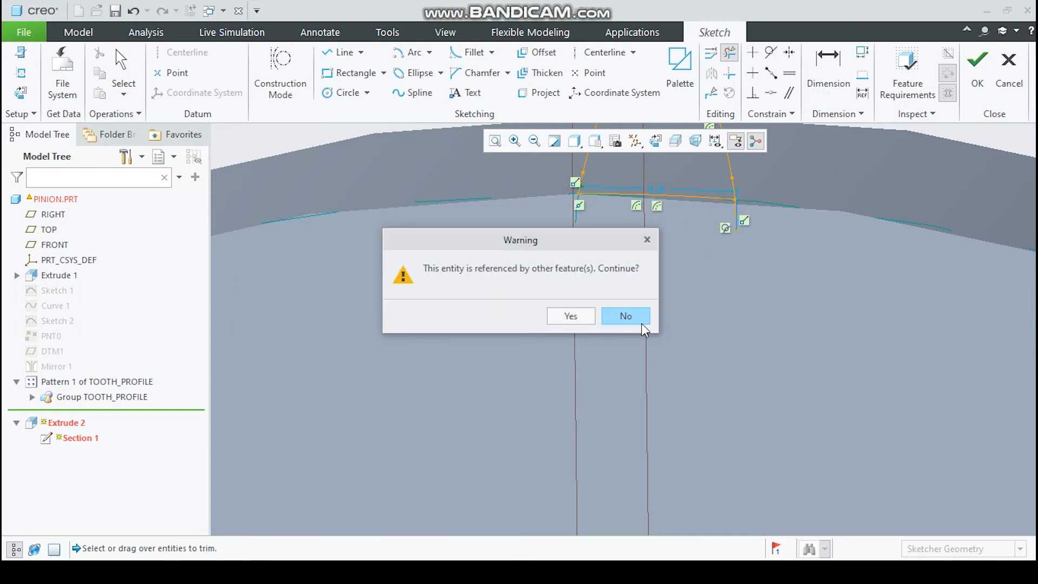
{"action": "left_click", "coordinate": [572, 316]}
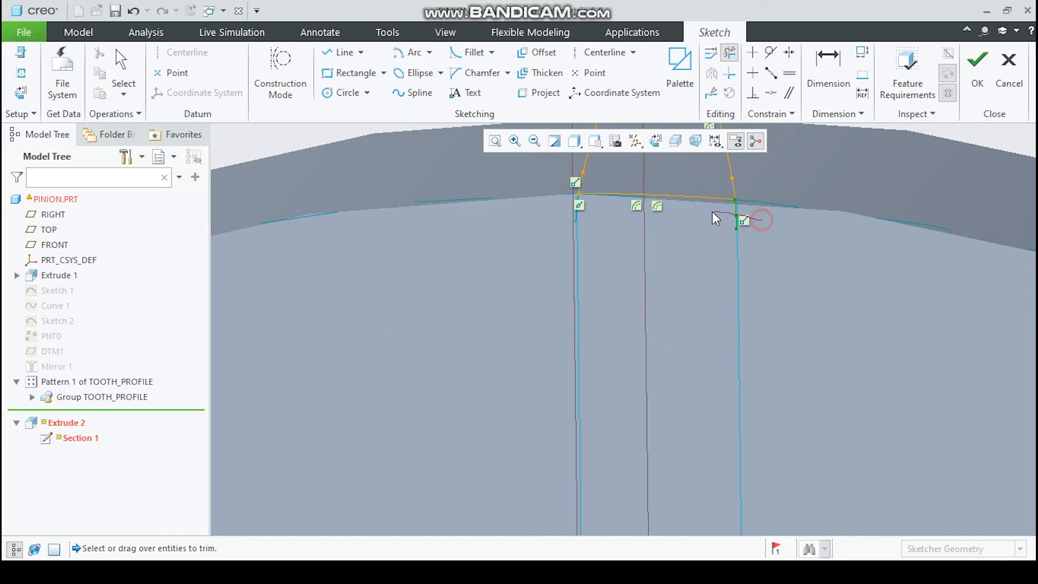
{"action": "scroll", "coordinate": [735, 219], "scroll_direction": "down", "scroll_amount": 5}
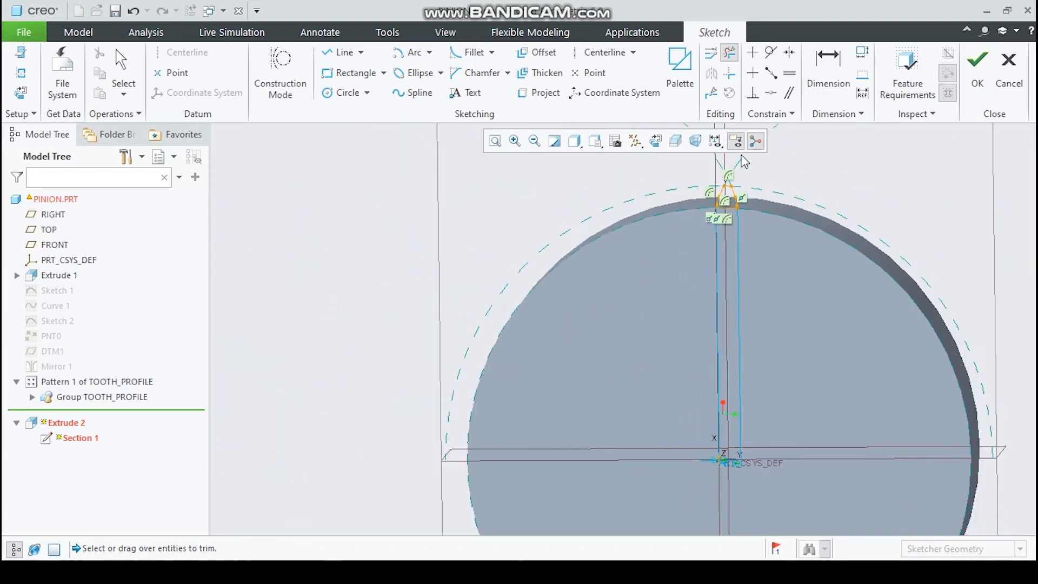
{"action": "scroll", "coordinate": [735, 223], "scroll_direction": "up", "scroll_amount": 6}
{"action": "middle_click", "coordinate": [723, 333]}
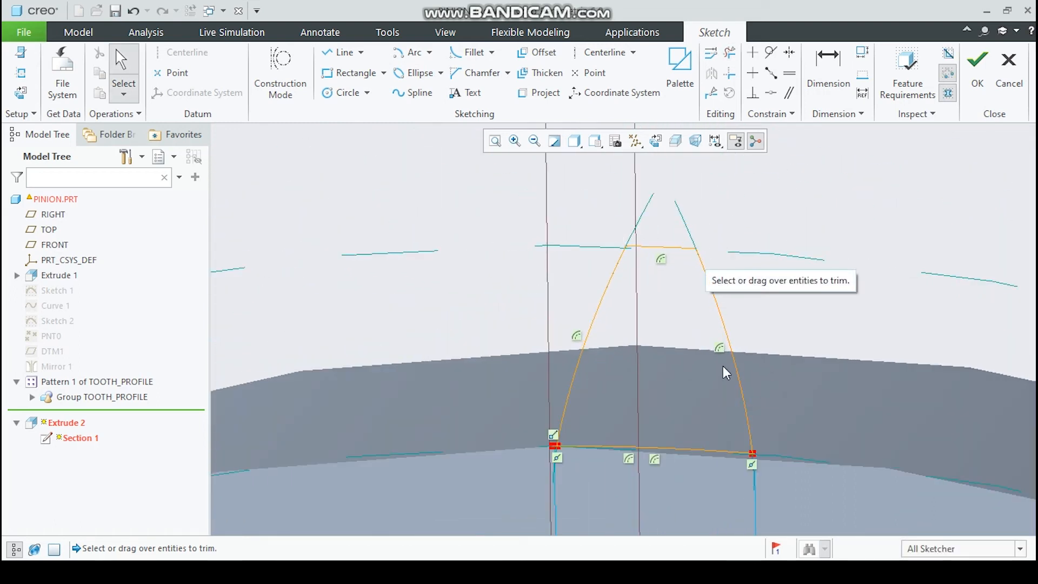
Step: Trim the short leftover arc stubs outside the two base corners of the tooth profile
{"action": "scroll", "coordinate": [778, 449], "scroll_direction": "up", "scroll_amount": 1}
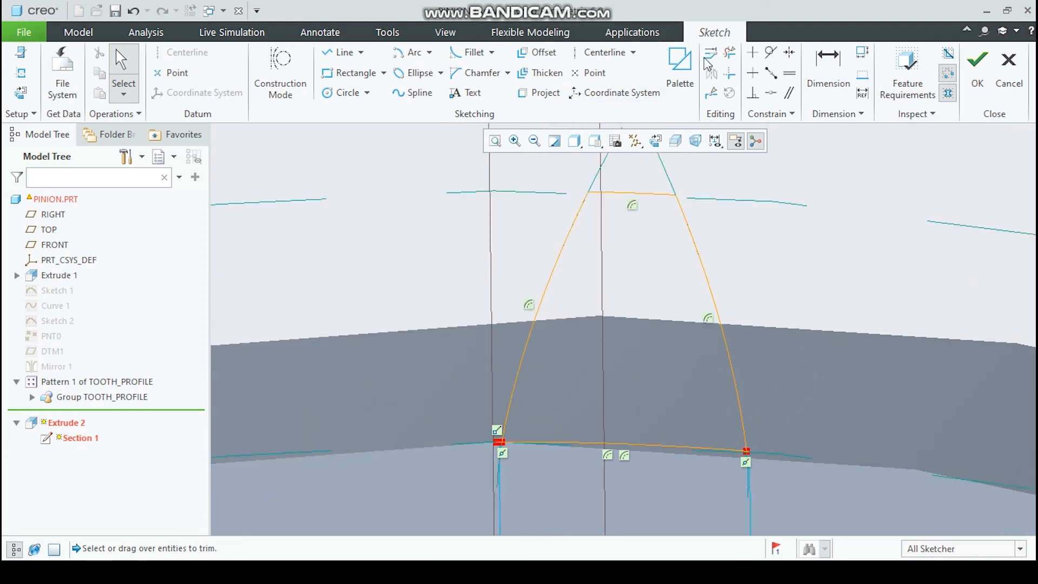
{"action": "left_click", "coordinate": [730, 53]}
{"action": "scroll", "coordinate": [551, 478], "scroll_direction": "up", "scroll_amount": 3}
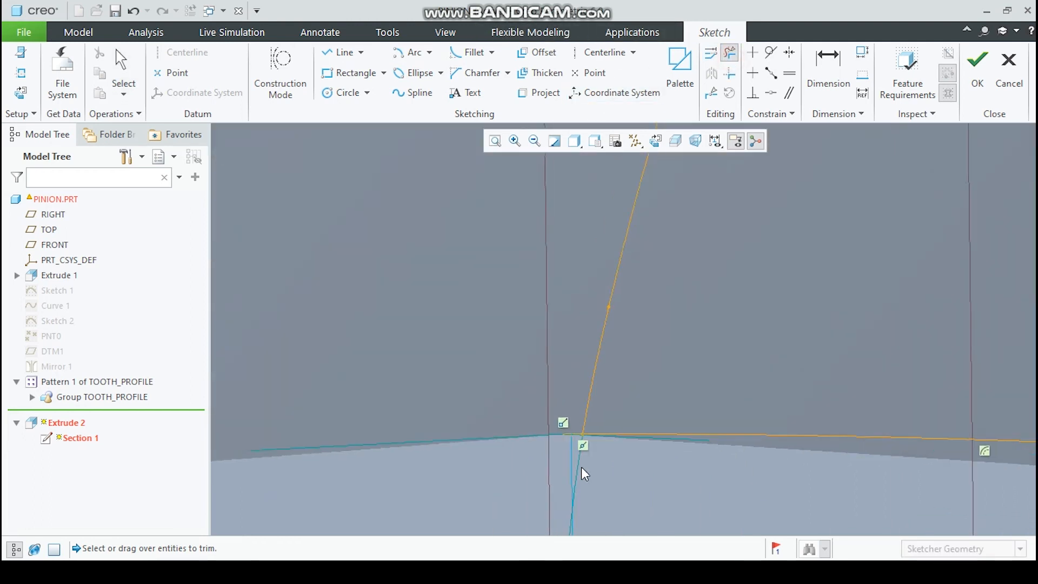
{"action": "scroll", "coordinate": [591, 439], "scroll_direction": "up", "scroll_amount": 3}
{"action": "mouse_move", "coordinate": [535, 375]}
{"action": "left_mouse_down"}
{"action": "mouse_move", "coordinate": [551, 396]}
{"action": "mouse_move", "coordinate": [556, 389]}
{"action": "mouse_move", "coordinate": [558, 410]}
{"action": "left_mouse_up"}
{"action": "scroll", "coordinate": [551, 396], "scroll_direction": "down", "scroll_amount": 6}
{"action": "scroll", "coordinate": [550, 396], "scroll_direction": "up", "scroll_amount": 5}
{"action": "scroll", "coordinate": [560, 412], "scroll_direction": "down", "scroll_amount": 3}
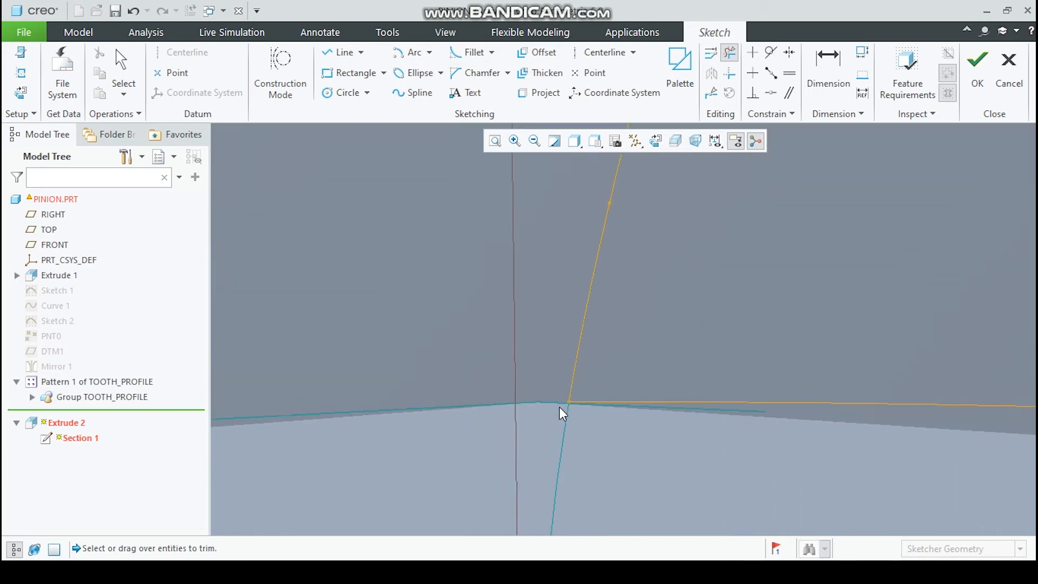
{"action": "scroll", "coordinate": [1027, 428], "scroll_direction": "down", "scroll_amount": 8}
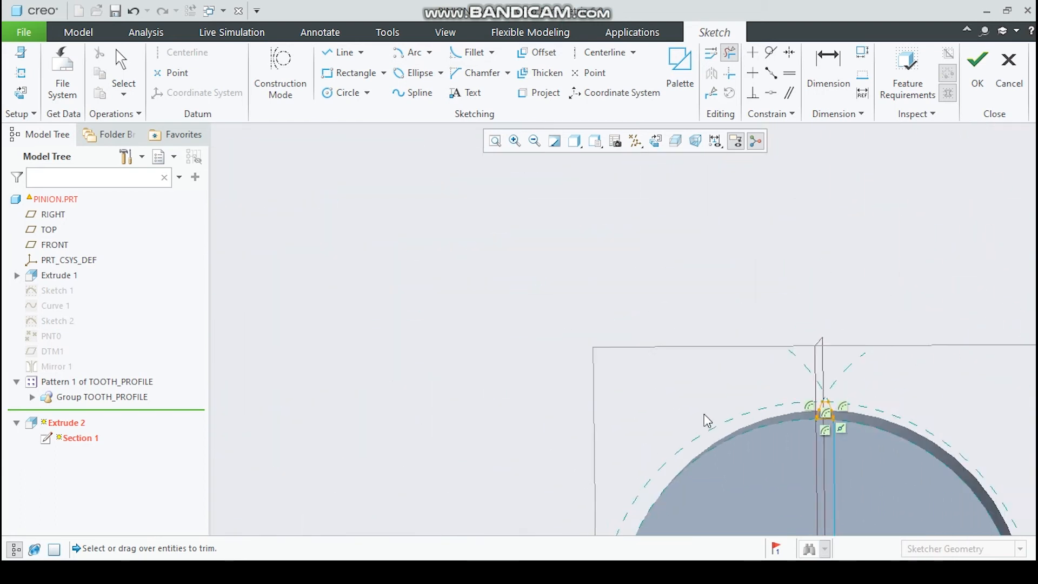
{"action": "scroll", "coordinate": [815, 426], "scroll_direction": "up", "scroll_amount": 10}
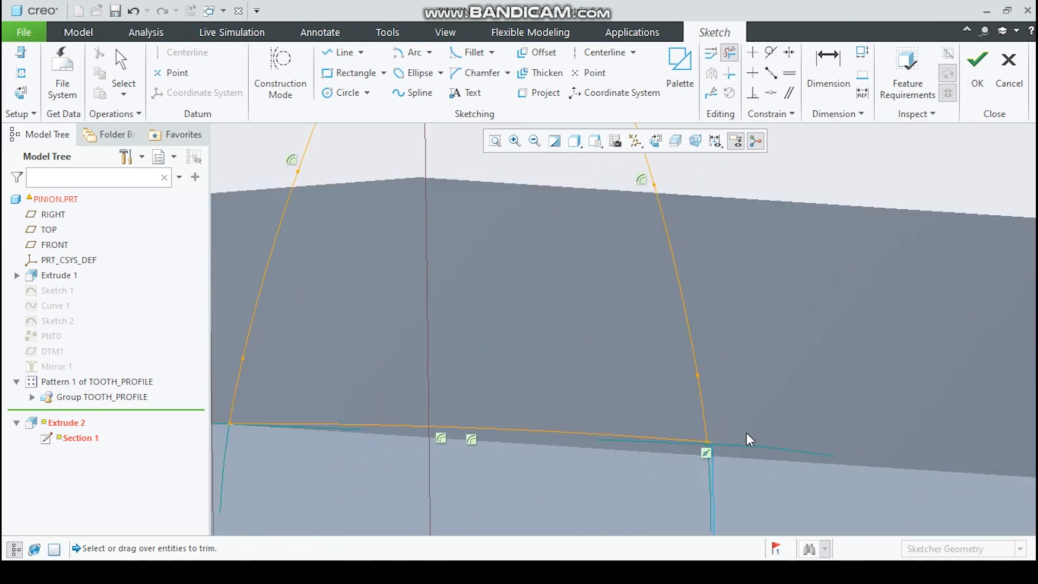
{"action": "scroll", "coordinate": [707, 470], "scroll_direction": "up", "scroll_amount": 3}
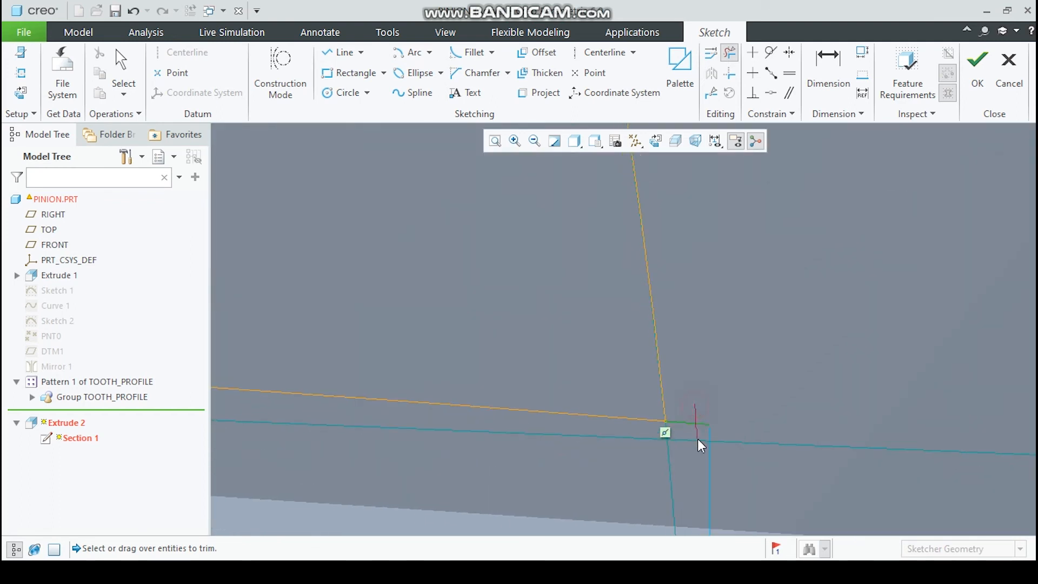
{"action": "left_click_drag", "start_coordinate": [696, 413], "coordinate": [698, 439]}
{"action": "scroll", "coordinate": [704, 382], "scroll_direction": "down", "scroll_amount": 5}
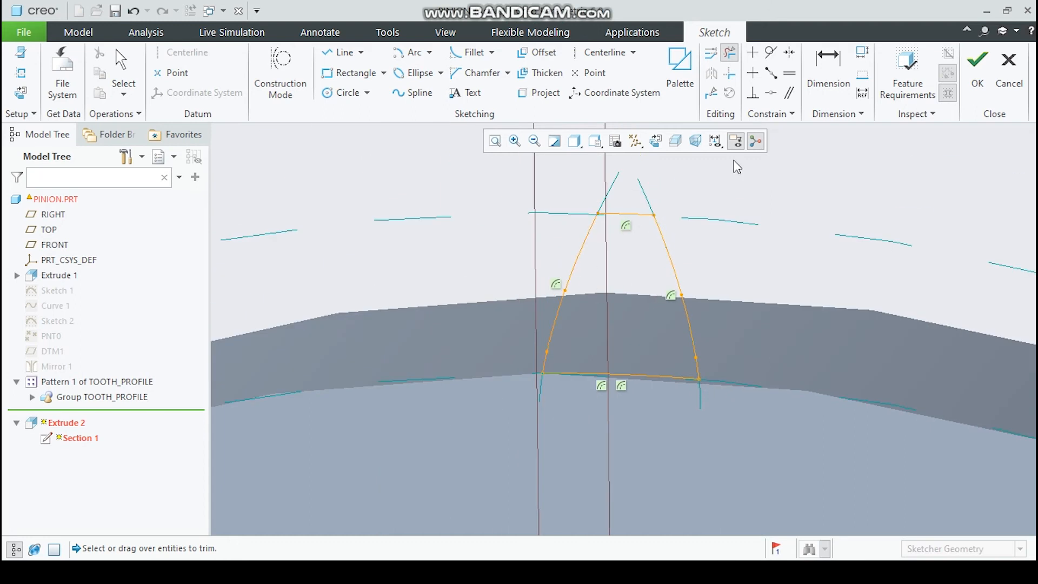
Step: Try to accept the trimmed tooth section, and stay in the sketch
{"action": "middle_click", "coordinate": [773, 189]}
{"action": "scroll", "coordinate": [745, 261], "scroll_direction": "up", "scroll_amount": 6}
{"action": "mouse_move", "coordinate": [745, 261]}
{"action": "middle_mouse_down"}
{"action": "mouse_move", "coordinate": [728, 270]}
{"action": "mouse_move", "coordinate": [757, 255]}
{"action": "middle_mouse_up"}
{"action": "left_click", "coordinate": [976, 68]}
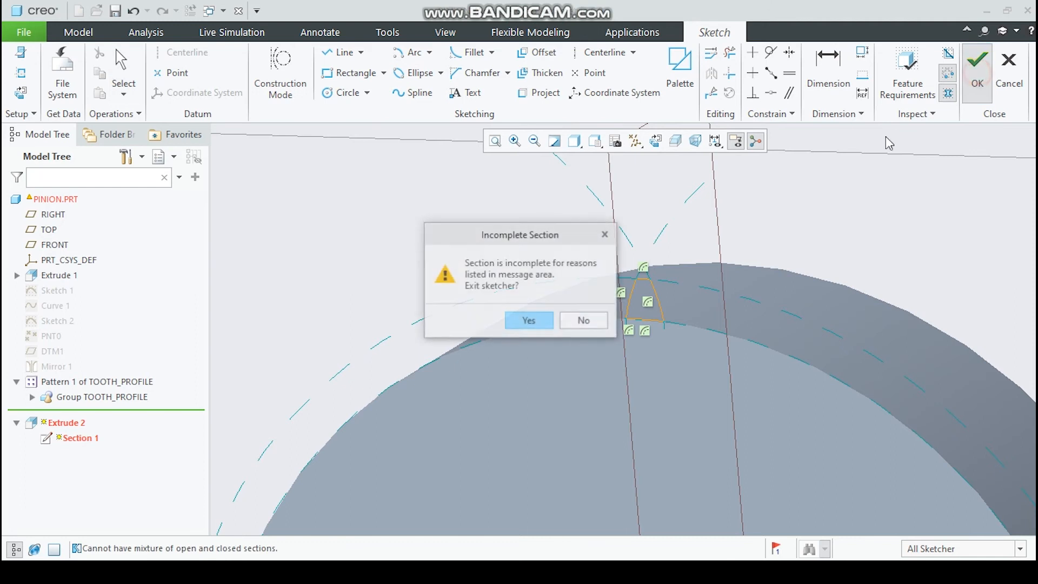
{"action": "left_click", "coordinate": [584, 322]}
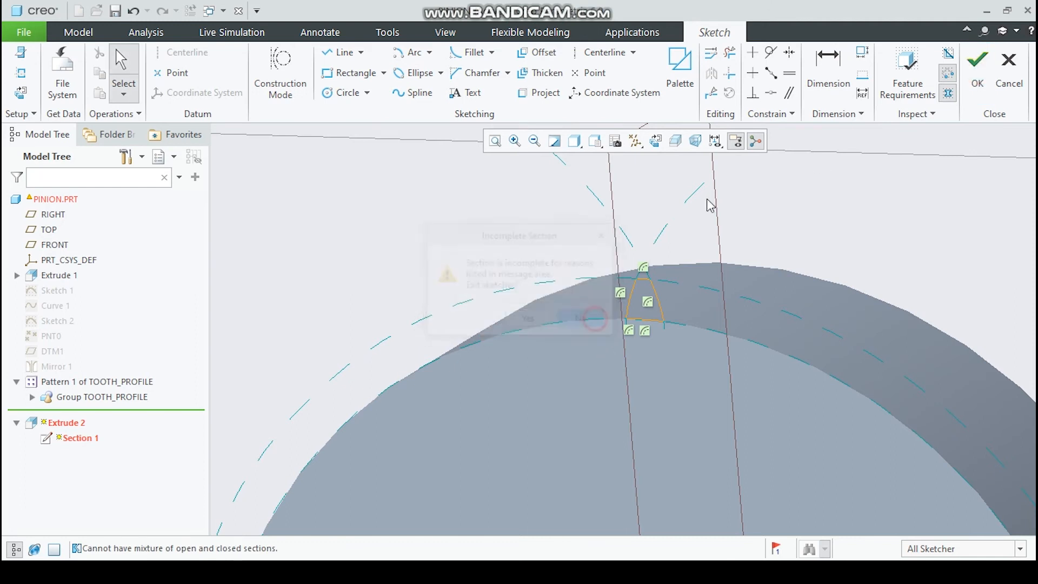
Step: Trim away all remaining tooth profile entities from the section, accepting the removal of referenced ones
{"action": "left_click", "coordinate": [730, 52]}
{"action": "mouse_move", "coordinate": [669, 285]}
{"action": "left_mouse_down"}
{"action": "mouse_move", "coordinate": [647, 338]}
{"action": "mouse_move", "coordinate": [625, 307]}
{"action": "mouse_move", "coordinate": [639, 295]}
{"action": "left_mouse_up"}
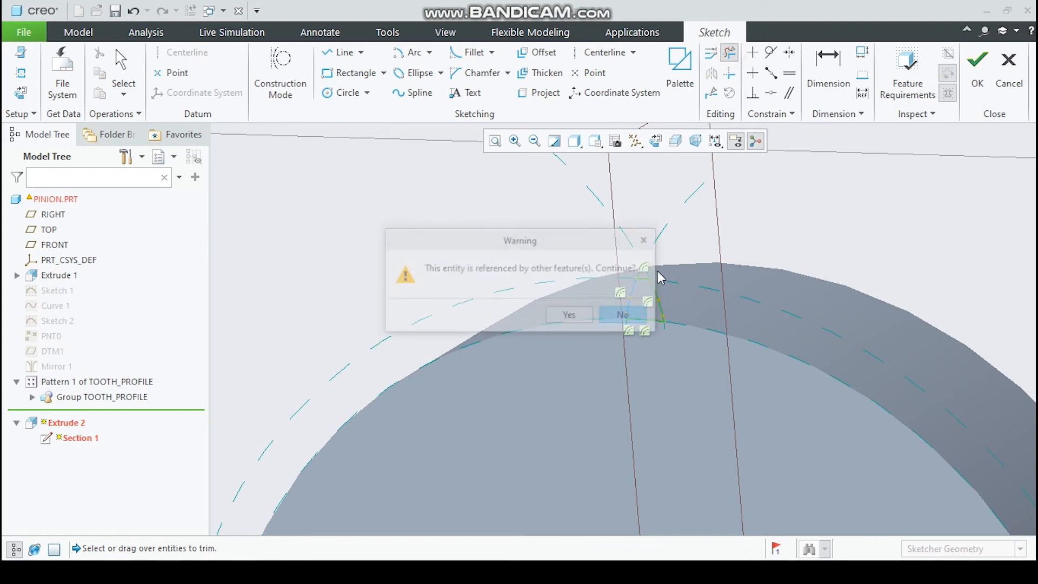
{"action": "left_click", "coordinate": [583, 321]}
{"action": "left_click_drag", "start_coordinate": [660, 308], "coordinate": [658, 323]}
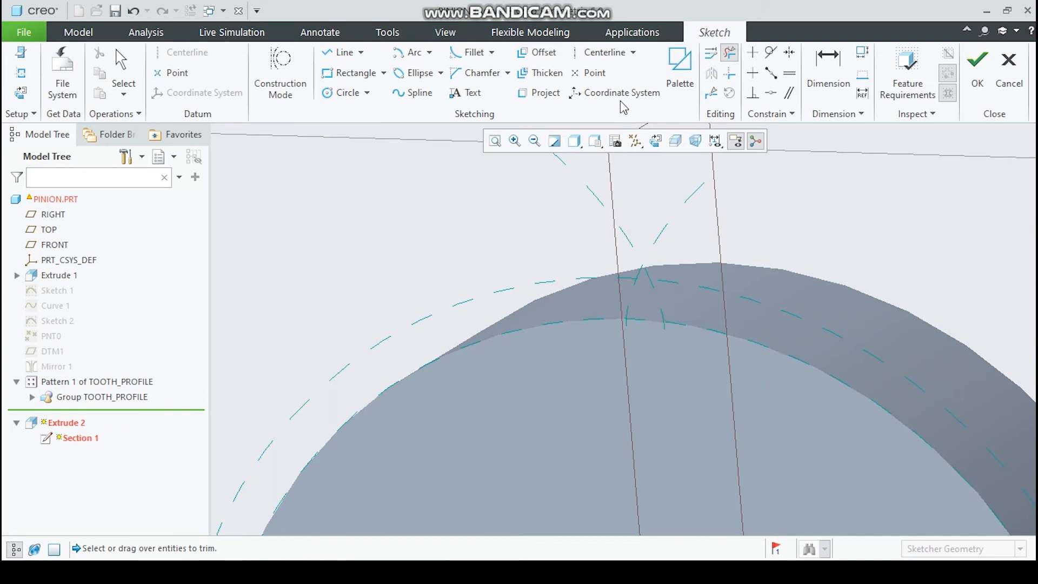
Step: Project the gear blank's circular edge into the section, and undo the projection
{"action": "left_click", "coordinate": [538, 93]}
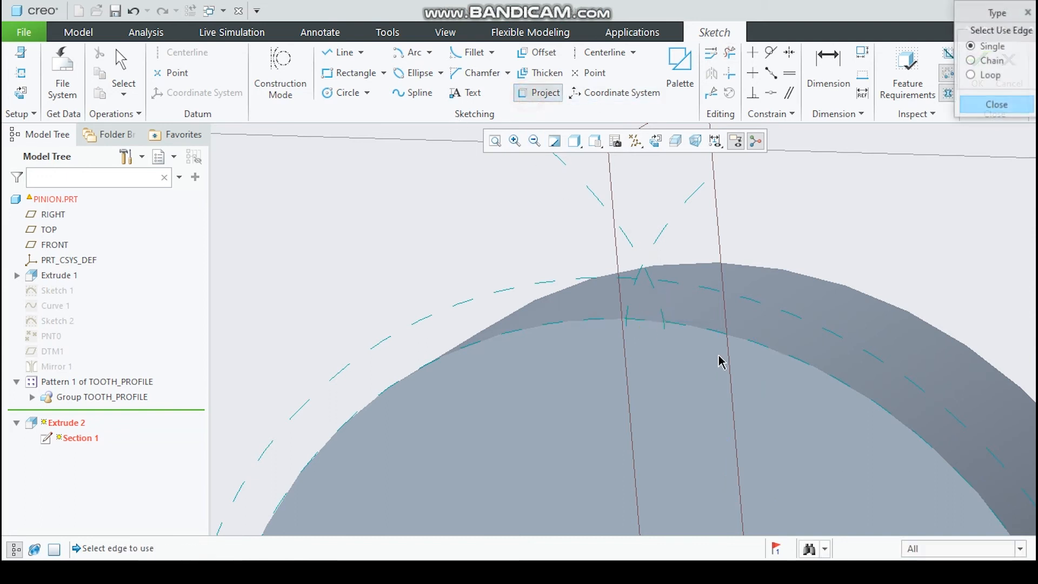
{"action": "left_click", "coordinate": [684, 330]}
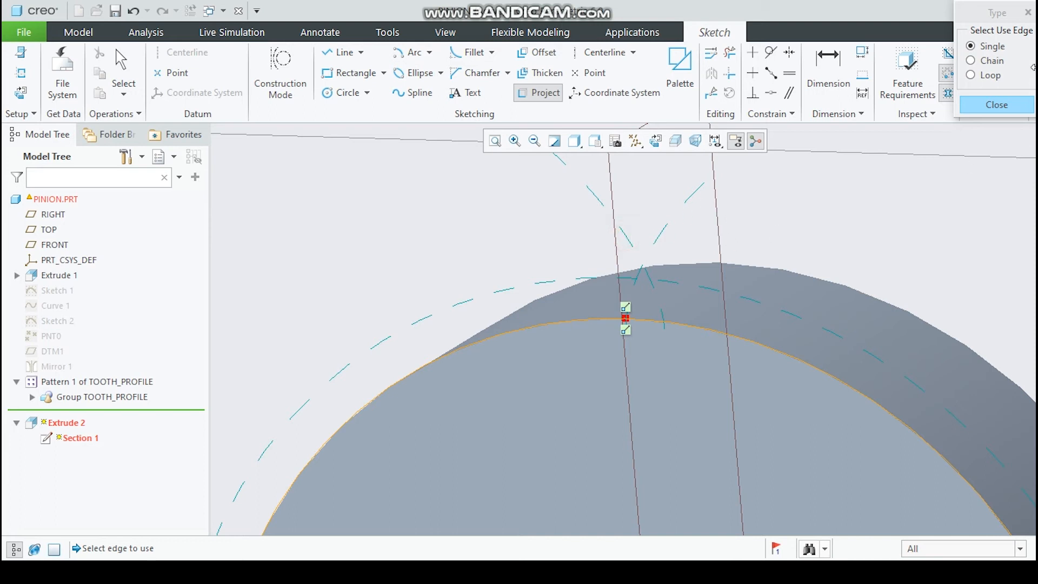
{"action": "left_click", "coordinate": [1022, 106]}
{"action": "key", "text": "ctrl+z"}
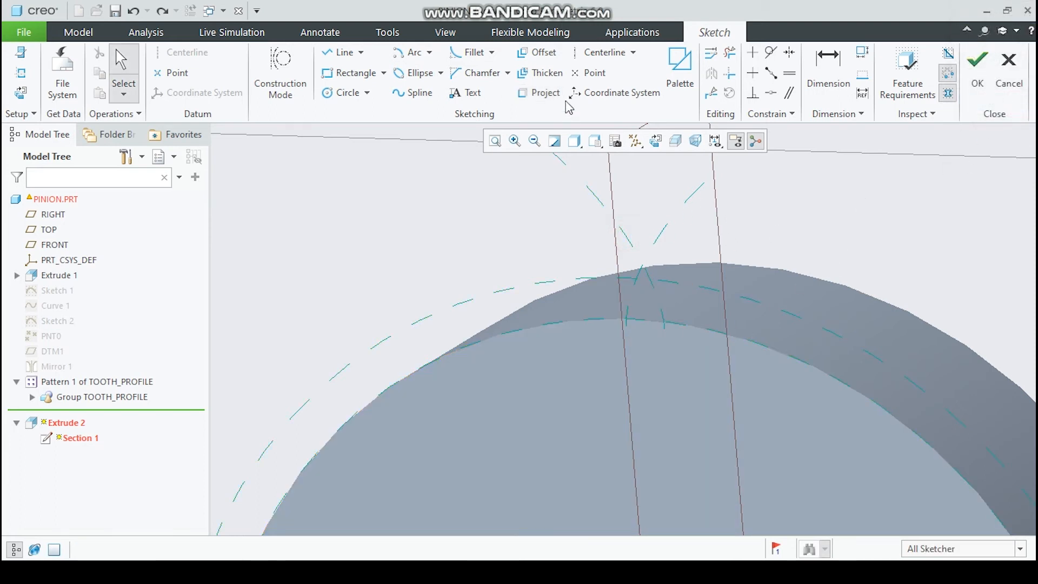
Step: Restart projecting single edges into the tooth section and unhide Curve 1 as a reference
{"action": "left_click", "coordinate": [538, 92]}
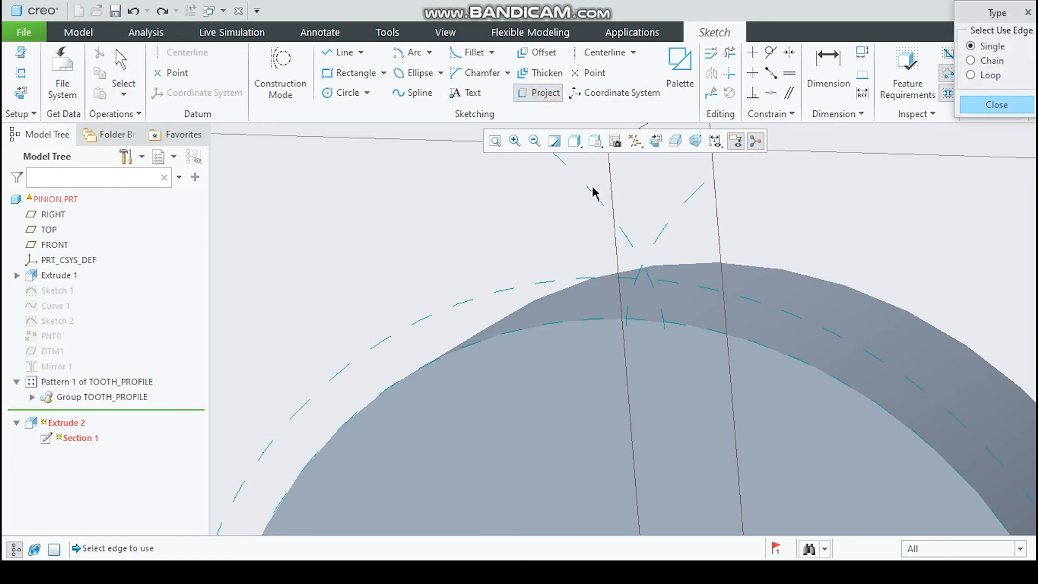
{"action": "scroll", "coordinate": [669, 343], "scroll_direction": "down", "scroll_amount": 3}
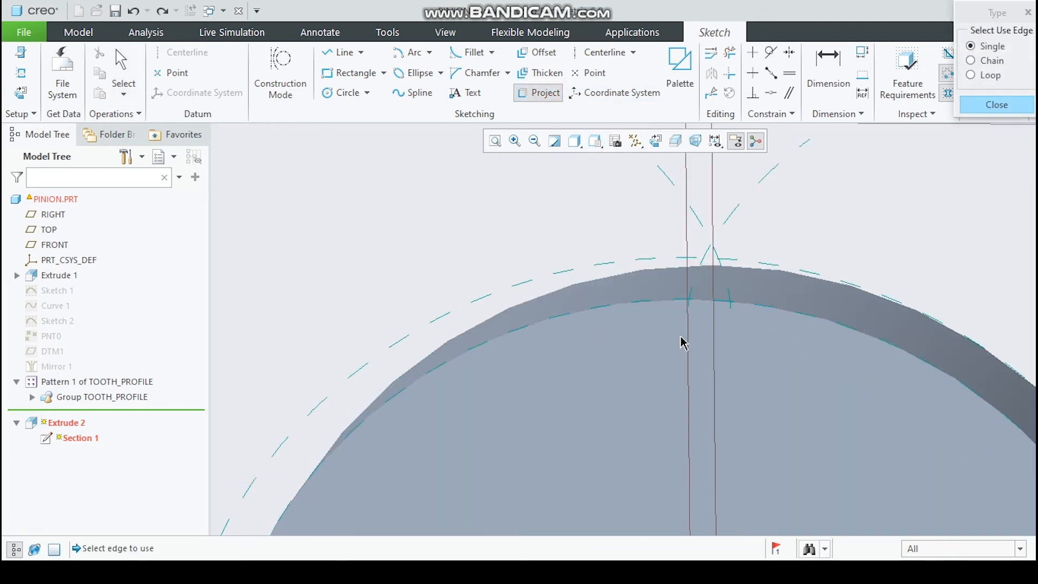
{"action": "left_click", "coordinate": [58, 295]}
{"action": "right_click", "coordinate": [63, 309]}
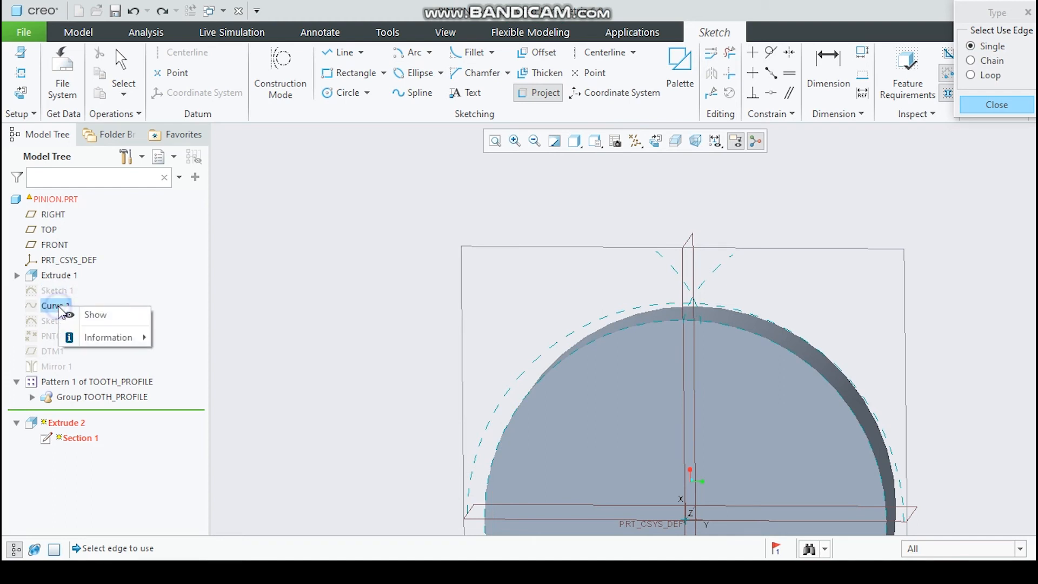
{"action": "left_click", "coordinate": [73, 314]}
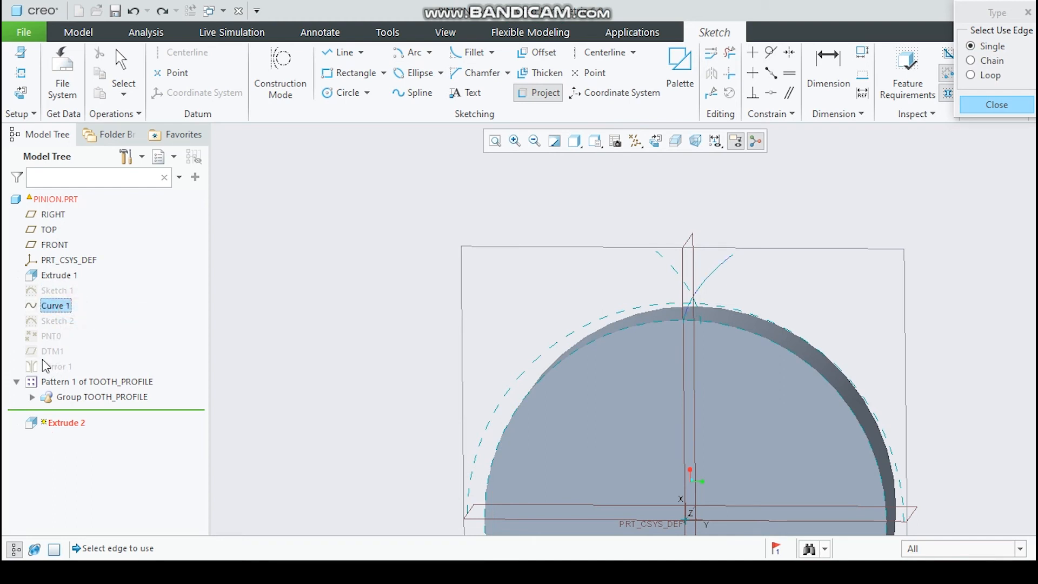
Step: Unhide Mirror 1, and project Curve 1, the mirrored curve and the gear blank's circular edge into the tooth section
{"action": "right_click", "coordinate": [50, 367]}
{"action": "left_click", "coordinate": [81, 376]}
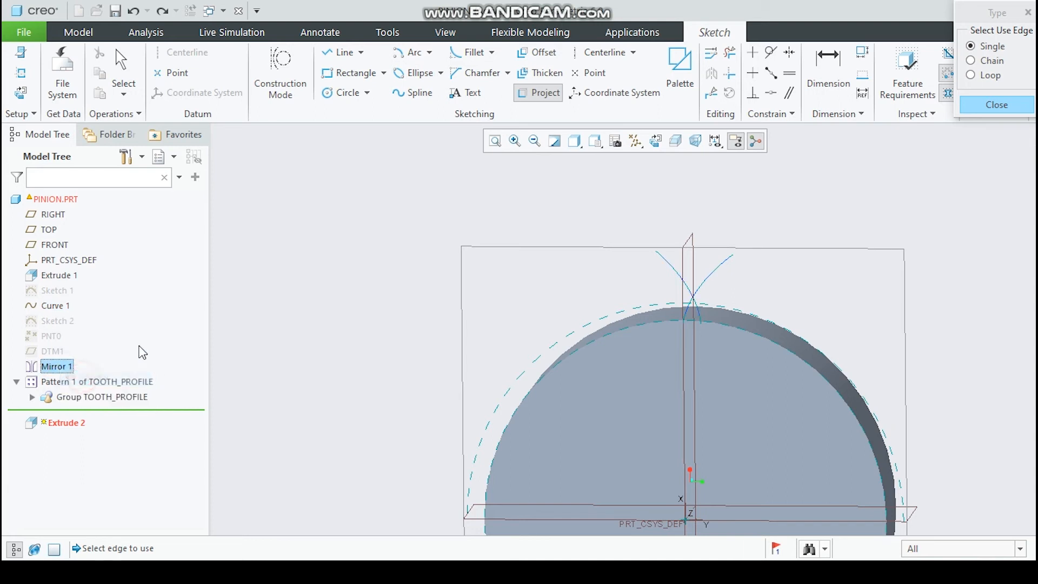
{"action": "left_click", "coordinate": [704, 274]}
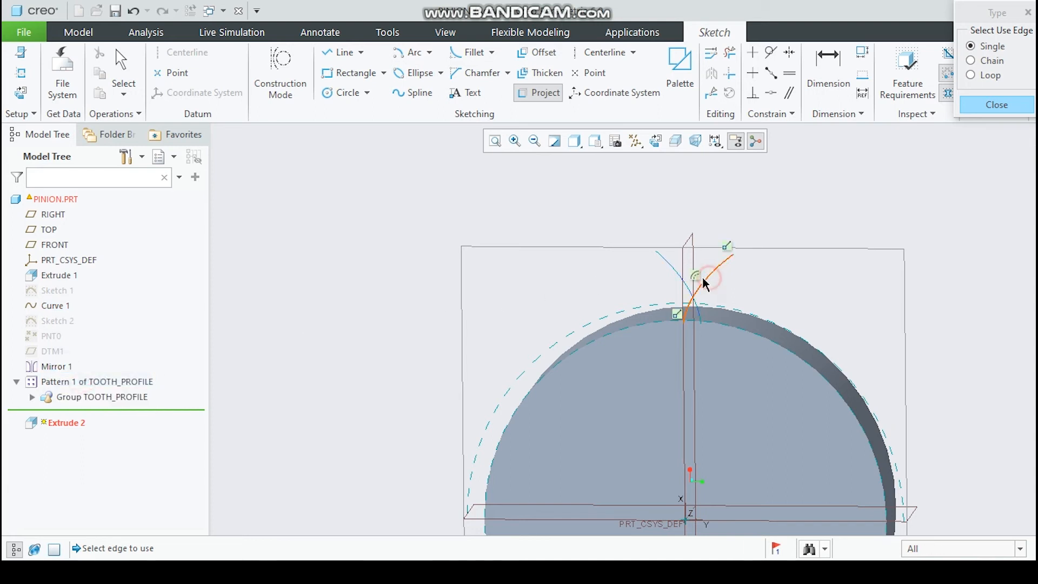
{"action": "left_click", "coordinate": [675, 271]}
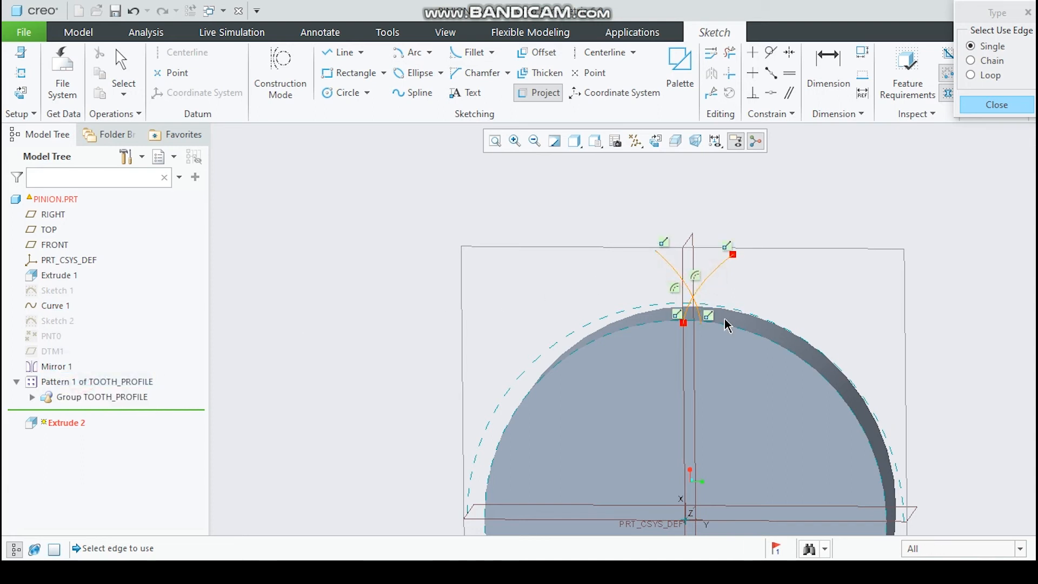
{"action": "scroll", "coordinate": [723, 316], "scroll_direction": "down", "scroll_amount": 3}
{"action": "left_click", "coordinate": [694, 335]}
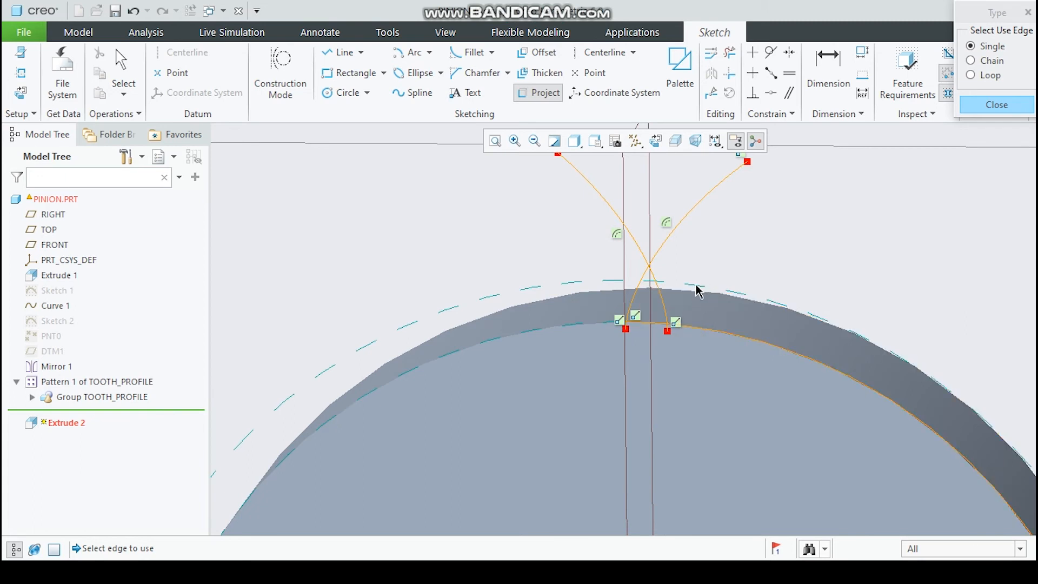
{"action": "scroll", "coordinate": [662, 293], "scroll_direction": "down", "scroll_amount": 4}
{"action": "mouse_move", "coordinate": [620, 437]}
{"action": "middle_mouse_down"}
{"action": "mouse_move", "coordinate": [619, 424]}
{"action": "mouse_move", "coordinate": [620, 433]}
{"action": "middle_mouse_up"}
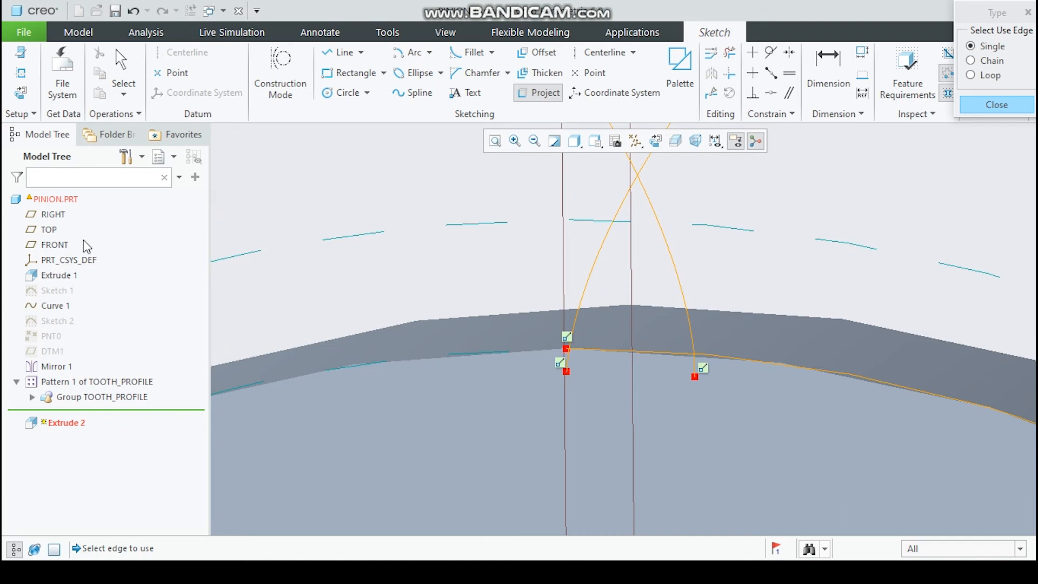
Step: Show Sketch 1 and project its outermost circle into the tooth section
{"action": "right_click", "coordinate": [52, 298]}
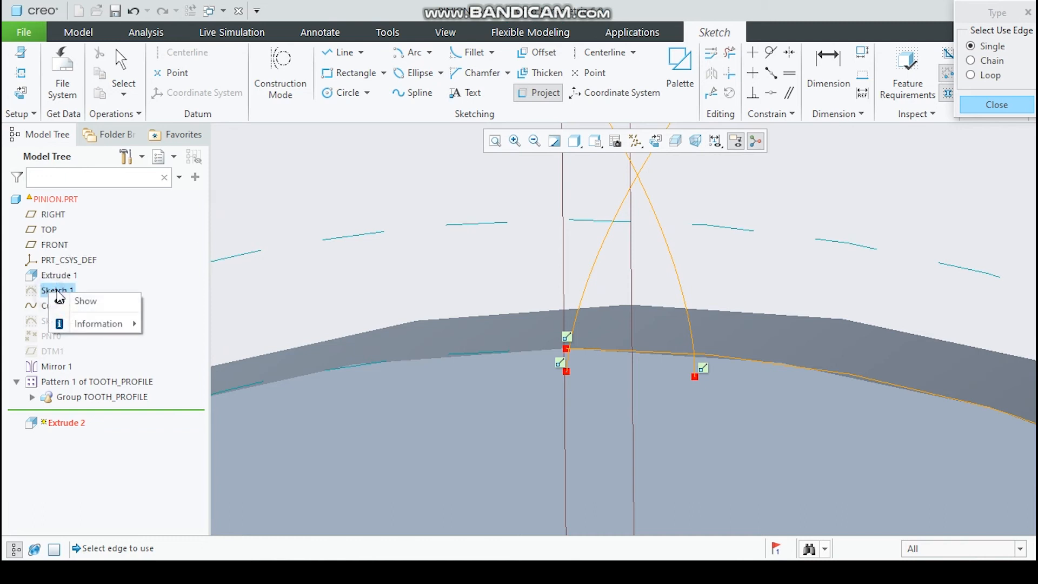
{"action": "left_click", "coordinate": [82, 303]}
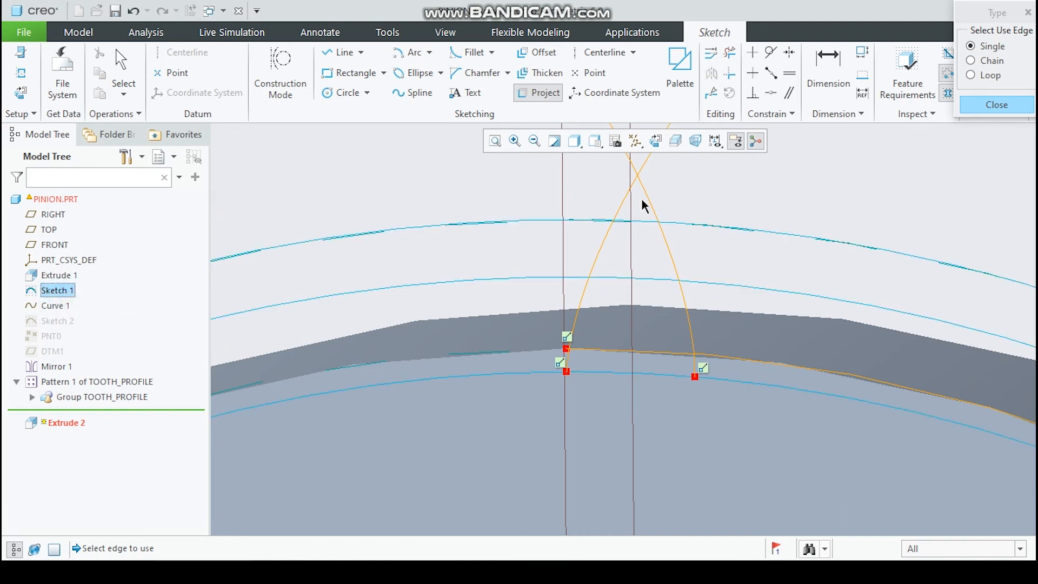
{"action": "left_click", "coordinate": [651, 223]}
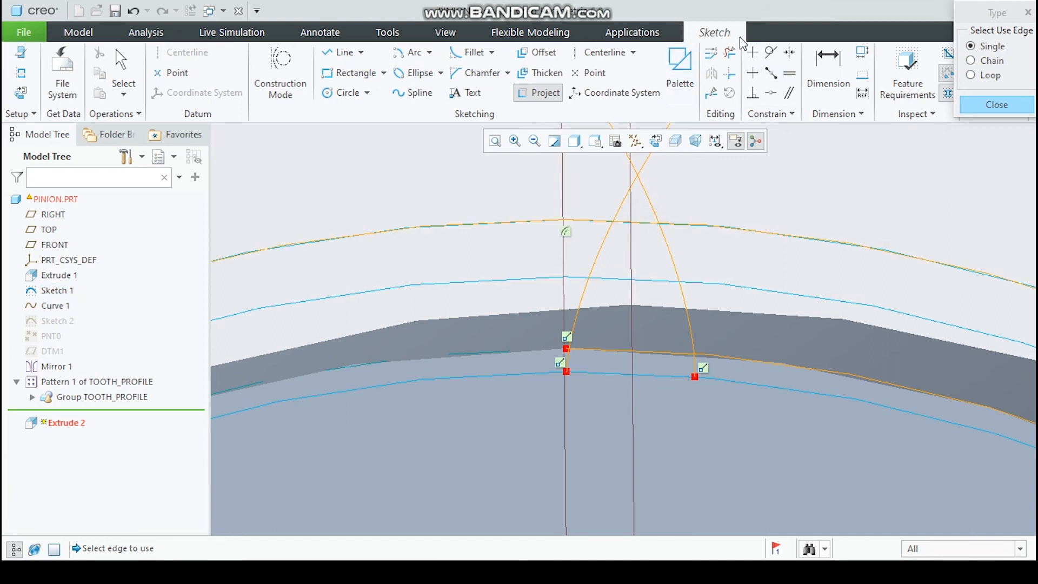
Step: Trim the projected curves and circles outside the tooth outline bounded by the outer circle and the blank's edge
{"action": "left_click", "coordinate": [729, 52]}
{"action": "mouse_move", "coordinate": [701, 188]}
{"action": "left_mouse_down"}
{"action": "mouse_move", "coordinate": [637, 187]}
{"action": "mouse_move", "coordinate": [631, 170]}
{"action": "mouse_move", "coordinate": [534, 226]}
{"action": "left_mouse_up"}
{"action": "mouse_move", "coordinate": [807, 206]}
{"action": "left_mouse_down"}
{"action": "mouse_move", "coordinate": [825, 278]}
{"action": "mouse_move", "coordinate": [751, 398]}
{"action": "left_mouse_up"}
{"action": "left_click_drag", "start_coordinate": [673, 368], "coordinate": [719, 372]}
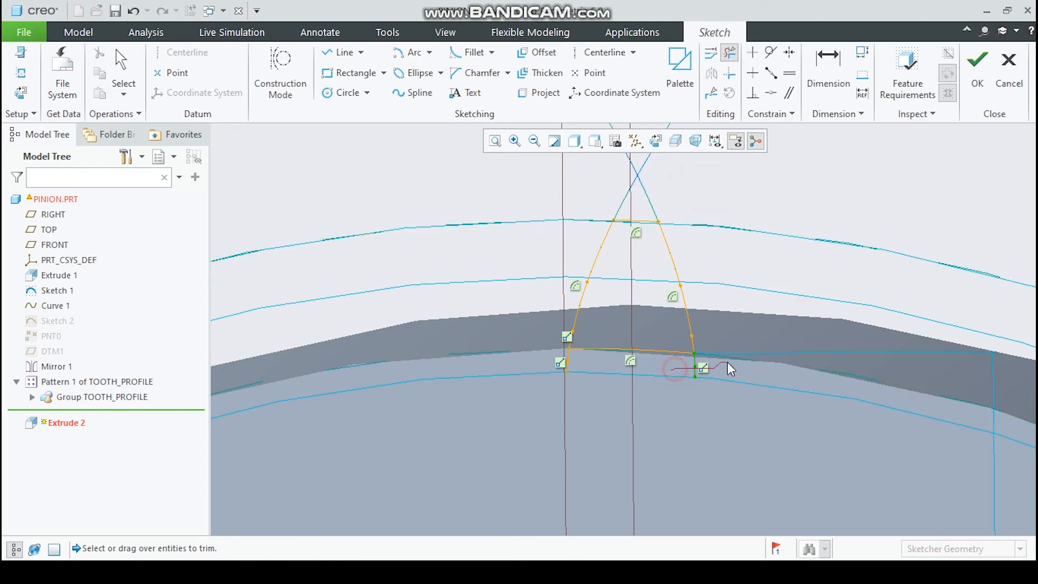
{"action": "mouse_move", "coordinate": [603, 371]}
{"action": "left_mouse_down"}
{"action": "mouse_move", "coordinate": [562, 367]}
{"action": "mouse_move", "coordinate": [574, 359]}
{"action": "left_mouse_up"}
Step: Trim the leftover segment at the tooth outline's lower-left corner and accept the section and the redefined Extrude 2
{"action": "scroll", "coordinate": [723, 182], "scroll_direction": "down", "scroll_amount": 5}
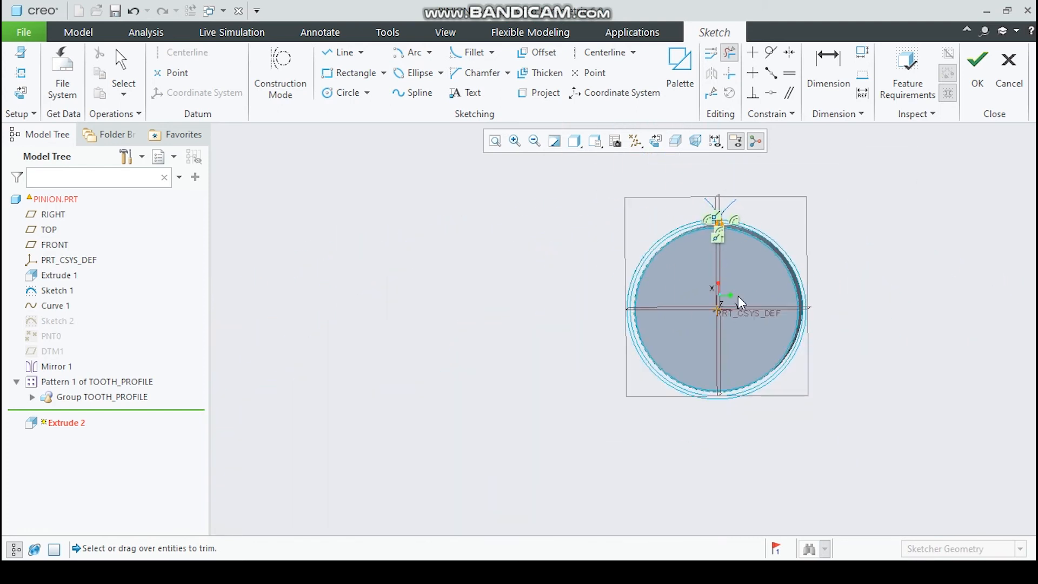
{"action": "middle_click", "coordinate": [804, 239]}
{"action": "scroll", "coordinate": [749, 236], "scroll_direction": "up", "scroll_amount": 6}
{"action": "scroll", "coordinate": [651, 246], "scroll_direction": "up", "scroll_amount": 5}
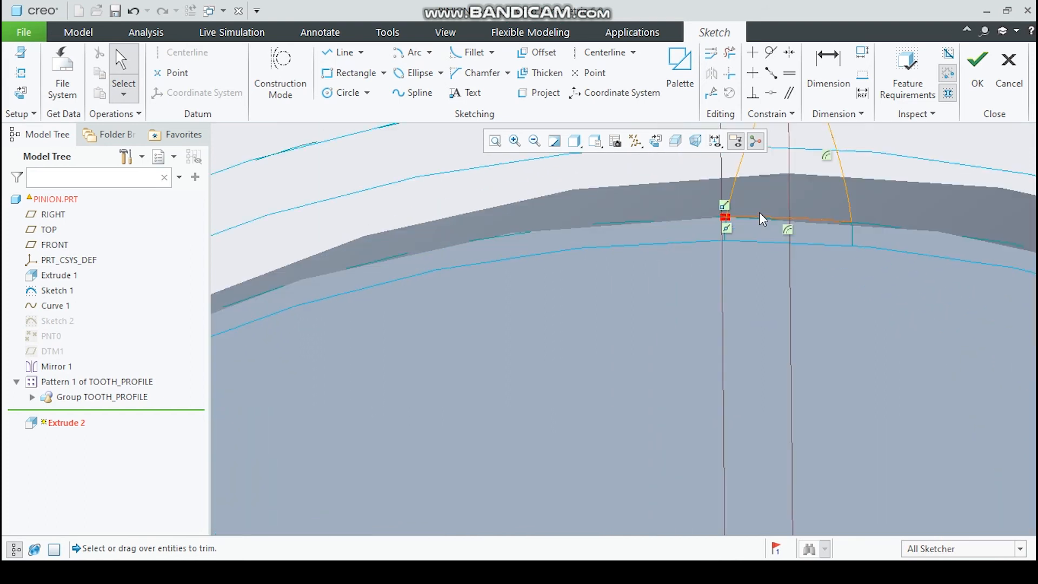
{"action": "left_click", "coordinate": [730, 52]}
{"action": "left_click_drag", "start_coordinate": [649, 194], "coordinate": [642, 221]}
{"action": "middle_click", "coordinate": [675, 204]}
{"action": "scroll", "coordinate": [676, 204], "scroll_direction": "down", "scroll_amount": 4}
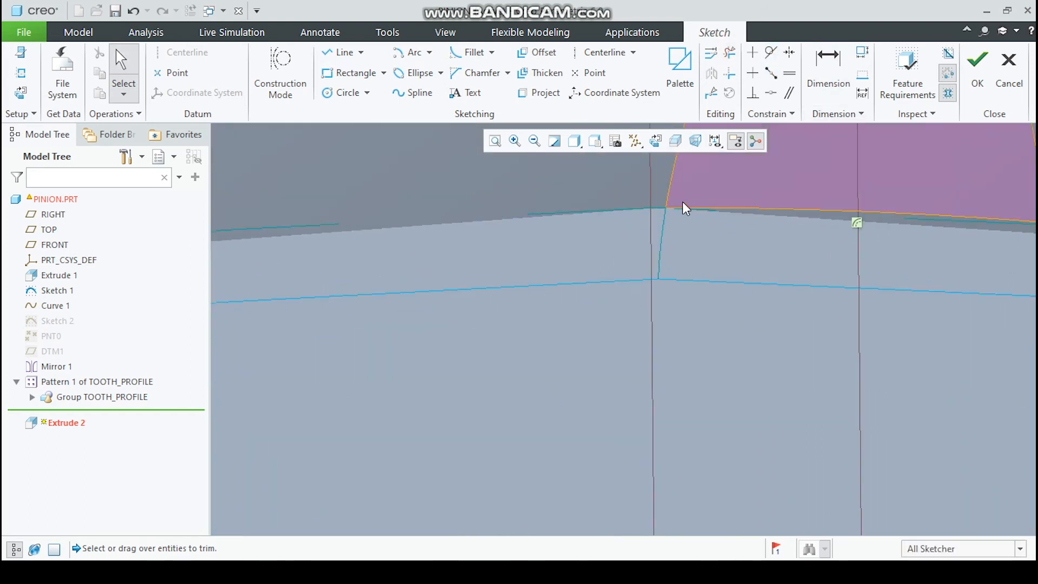
{"action": "scroll", "coordinate": [801, 210], "scroll_direction": "down", "scroll_amount": 7}
{"action": "left_click", "coordinate": [969, 76]}
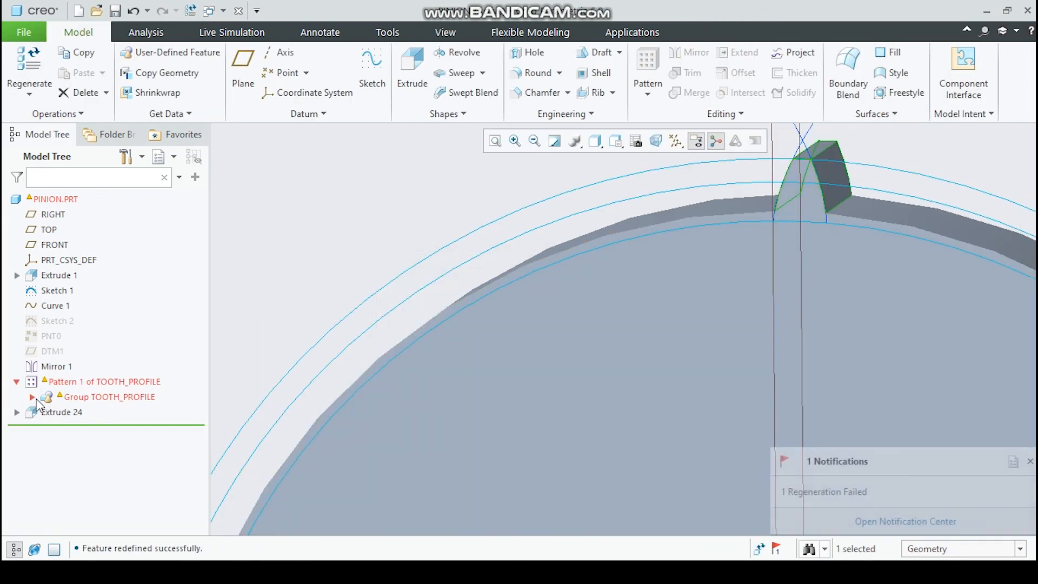
Step: Redefine the failed Round 1 in the TOOTH_PROFILE group by picking both tooth root edges with a 0.03 radius
{"action": "left_click", "coordinate": [16, 382]}
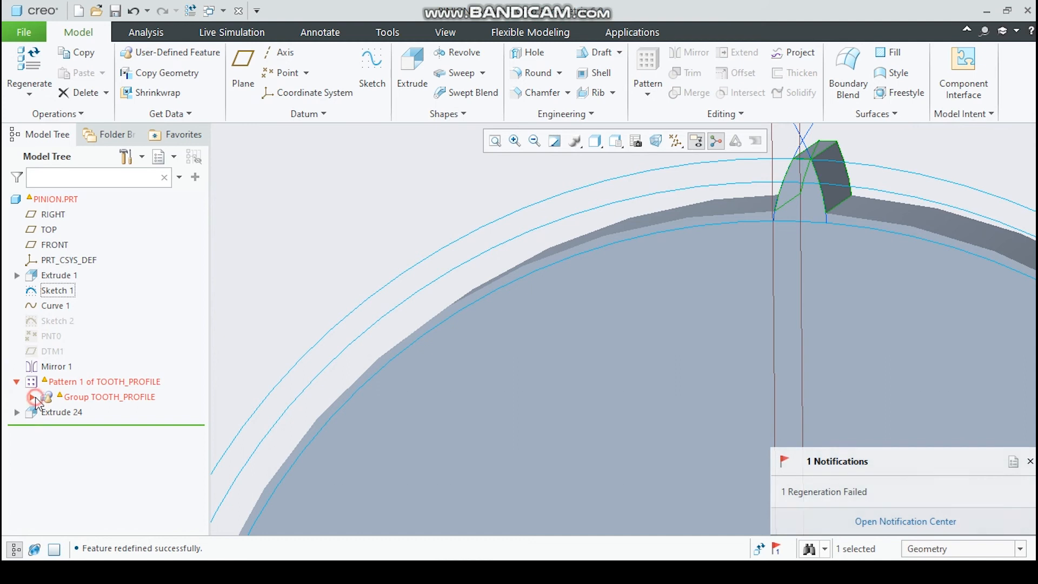
{"action": "left_click", "coordinate": [32, 397]}
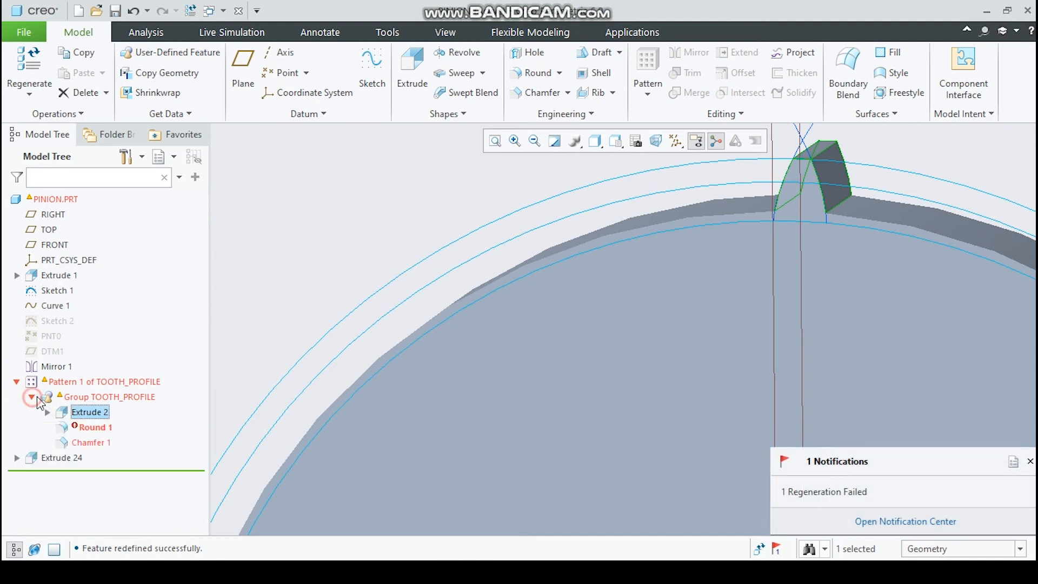
{"action": "left_click", "coordinate": [95, 427]}
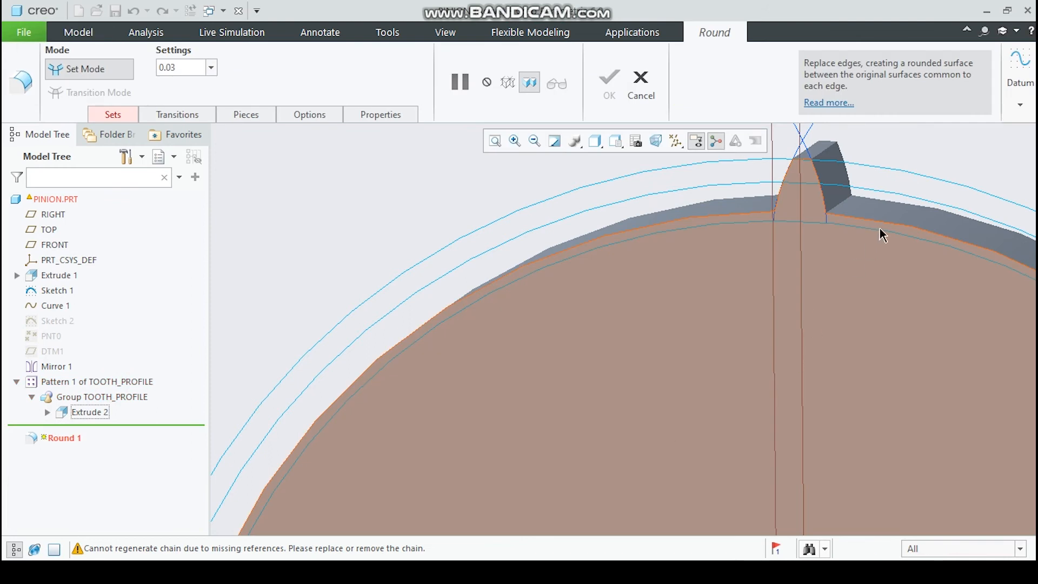
{"action": "middle_click_drag", "start_coordinate": [879, 228], "coordinate": [890, 288]}
{"action": "left_click", "coordinate": [797, 226]}
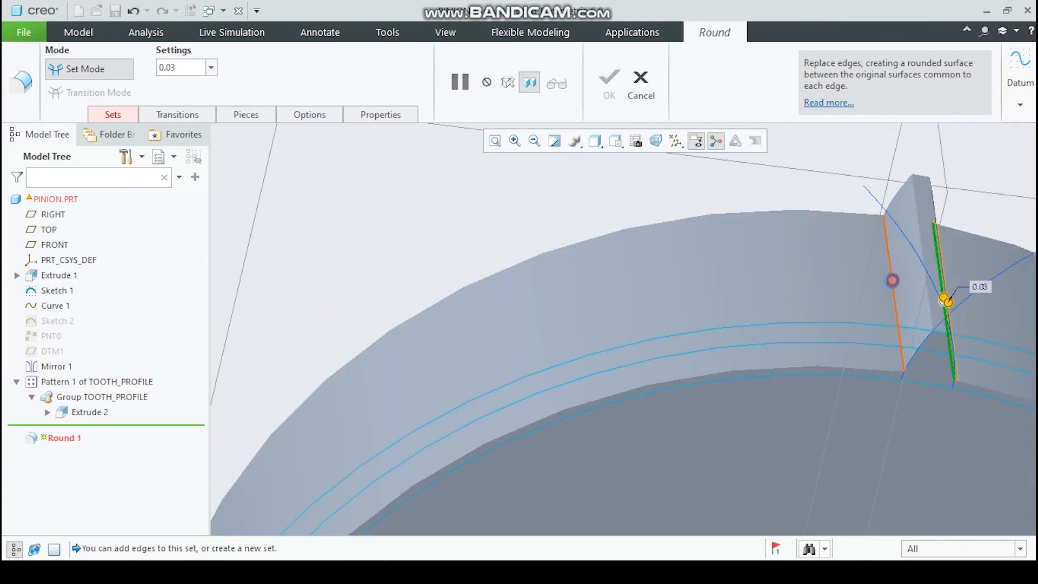
{"action": "left_click", "coordinate": [892, 280]}
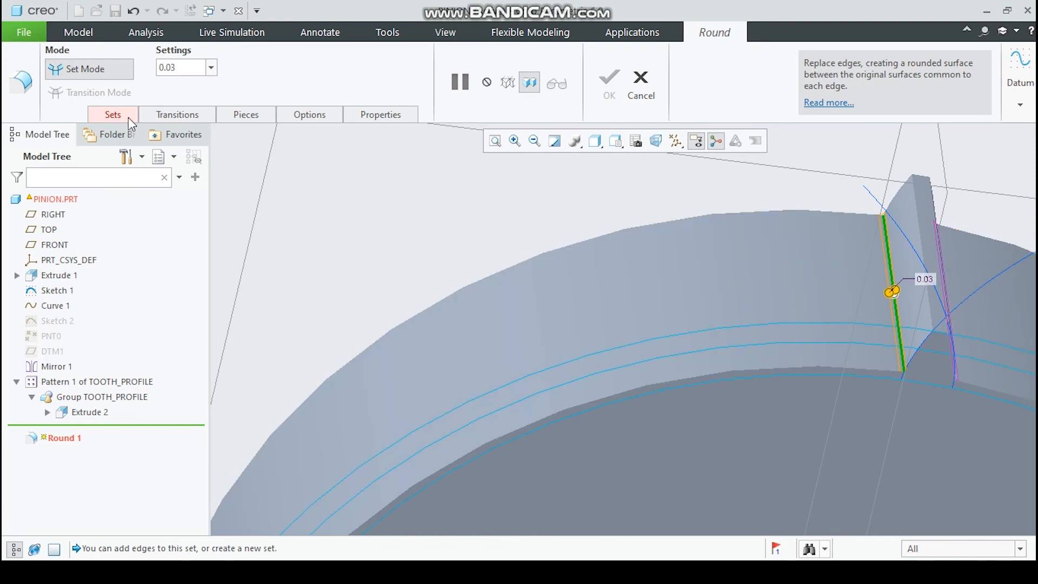
Step: Delete the failed Set 2 from Round 1 and accept the round
{"action": "left_click", "coordinate": [126, 117]}
{"action": "right_click", "coordinate": [124, 165]}
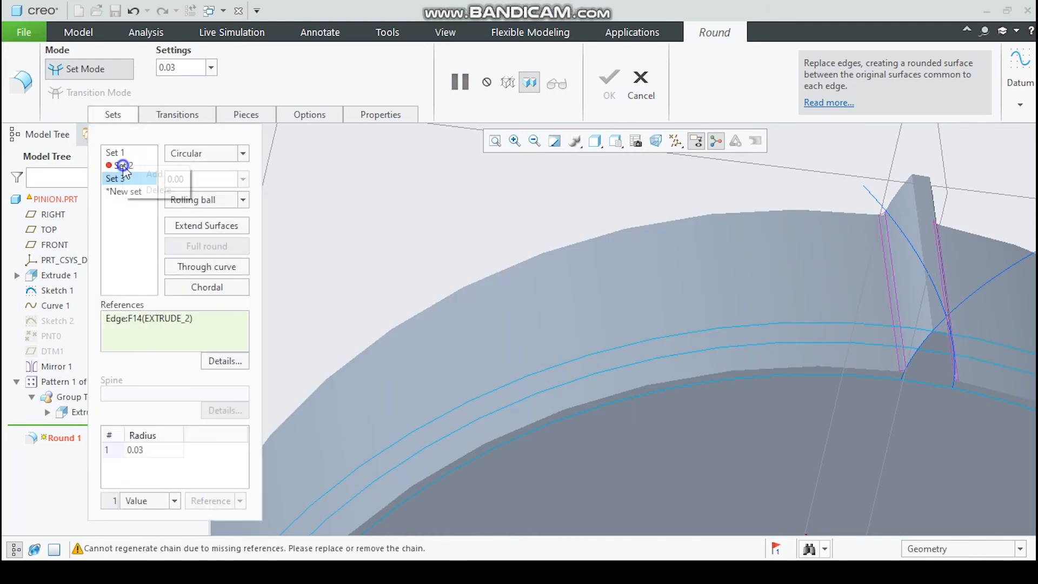
{"action": "left_click", "coordinate": [155, 190]}
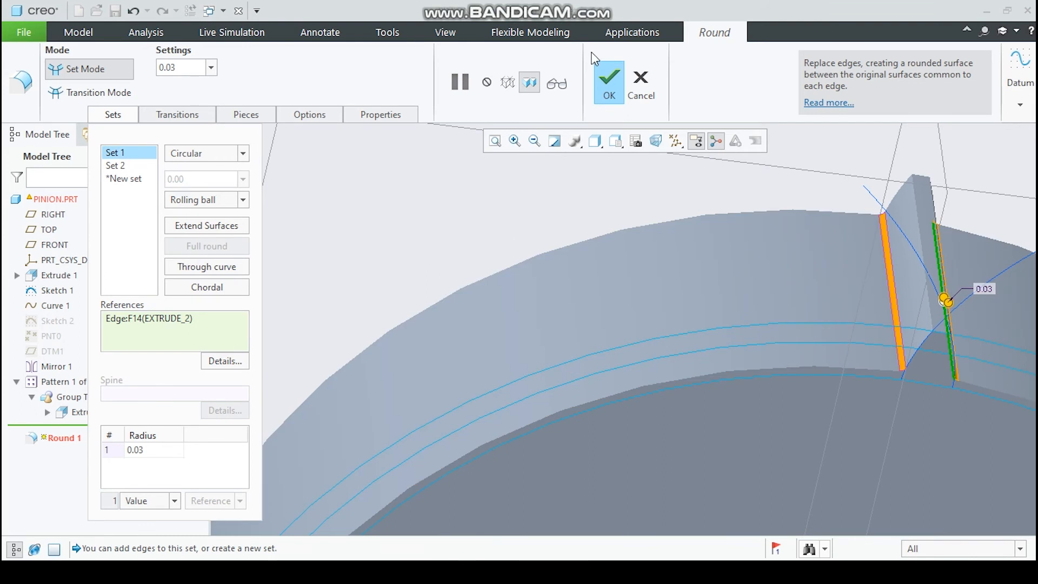
{"action": "left_click", "coordinate": [609, 84]}
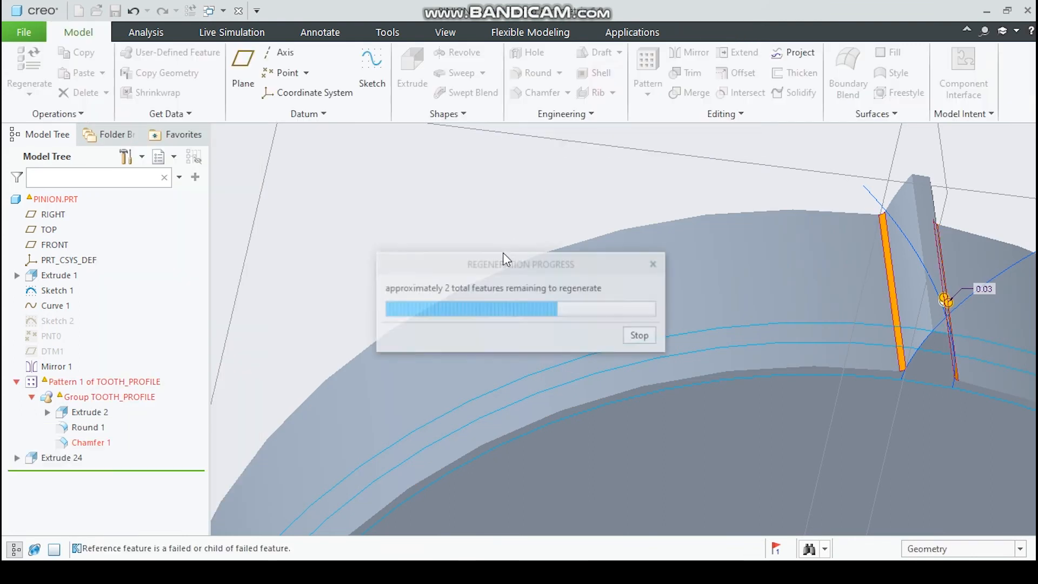
Step: Redefine the failed Chamfer 1 by picking both tooth tip edges with a 0.02 O X O chamfer
{"action": "right_click", "coordinate": [89, 448]}
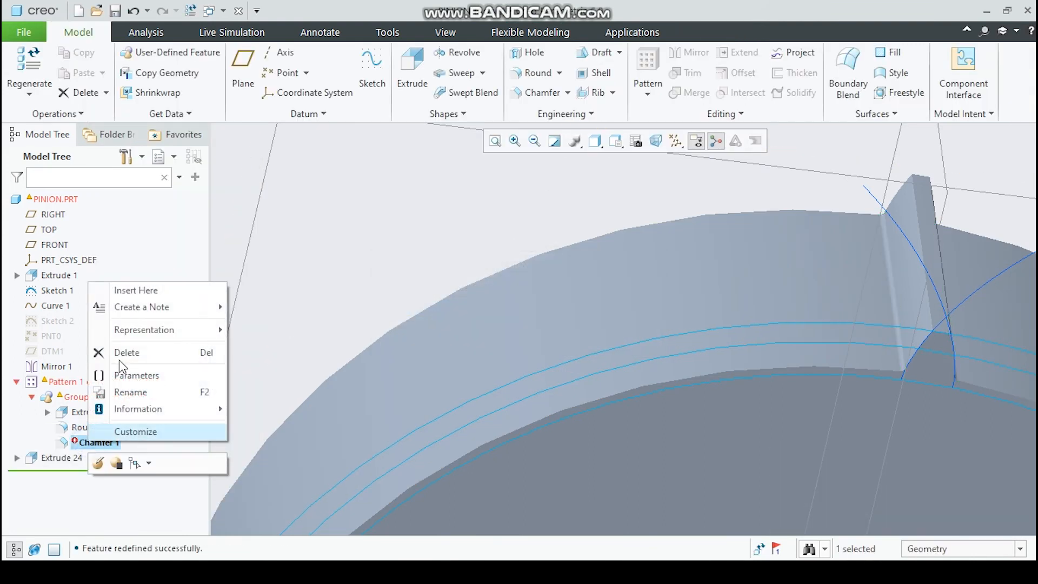
{"action": "left_click", "coordinate": [92, 442]}
{"action": "middle_click_drag", "start_coordinate": [980, 330], "coordinate": [919, 343]}
{"action": "scroll", "coordinate": [699, 294], "scroll_direction": "down", "scroll_amount": 5}
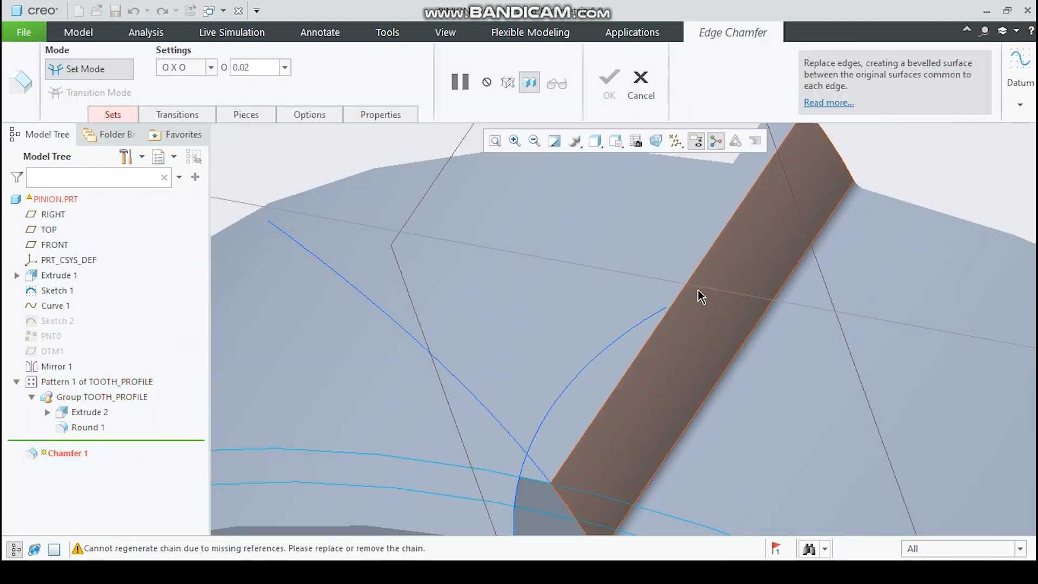
{"action": "left_click", "coordinate": [670, 317]}
{"action": "middle_click_drag", "start_coordinate": [677, 324], "coordinate": [694, 324]}
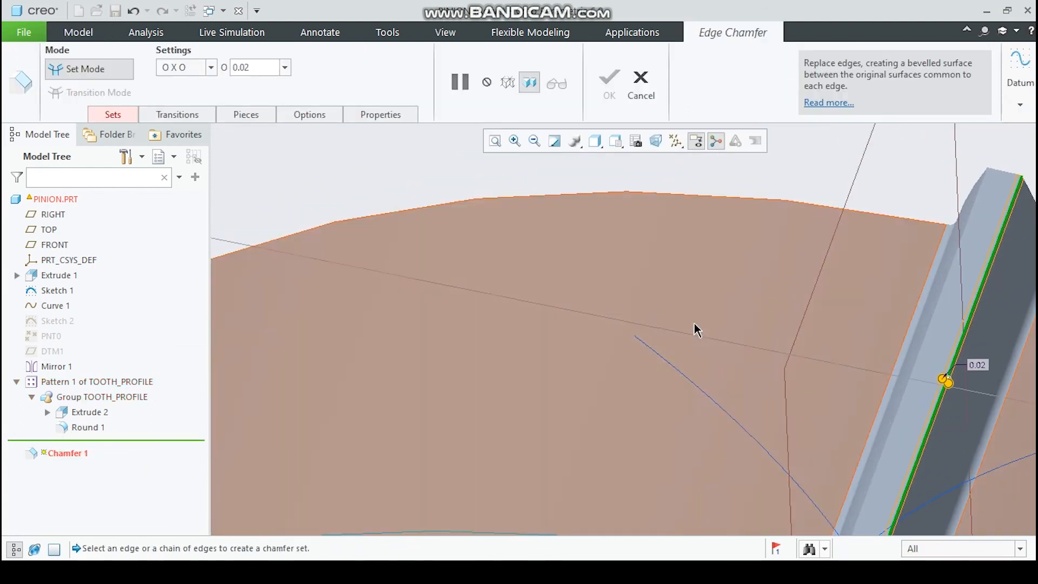
{"action": "left_click", "coordinate": [932, 320]}
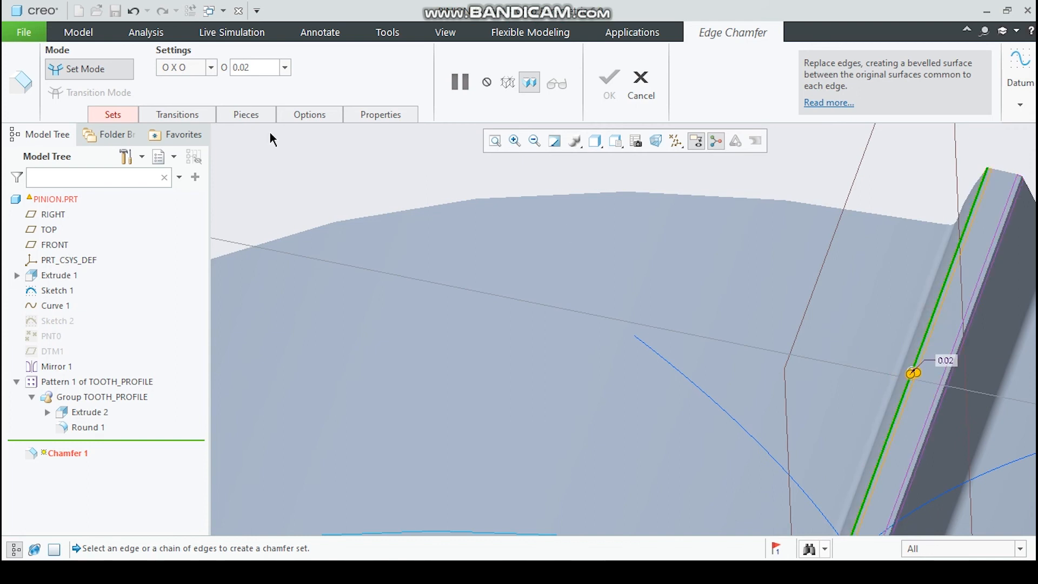
Step: Delete the failed set from Chamfer 1 and accept the chamfer
{"action": "left_click", "coordinate": [113, 114]}
{"action": "left_click", "coordinate": [135, 163]}
{"action": "right_click", "coordinate": [135, 163]}
{"action": "left_click", "coordinate": [168, 184]}
{"action": "left_click", "coordinate": [608, 82]}
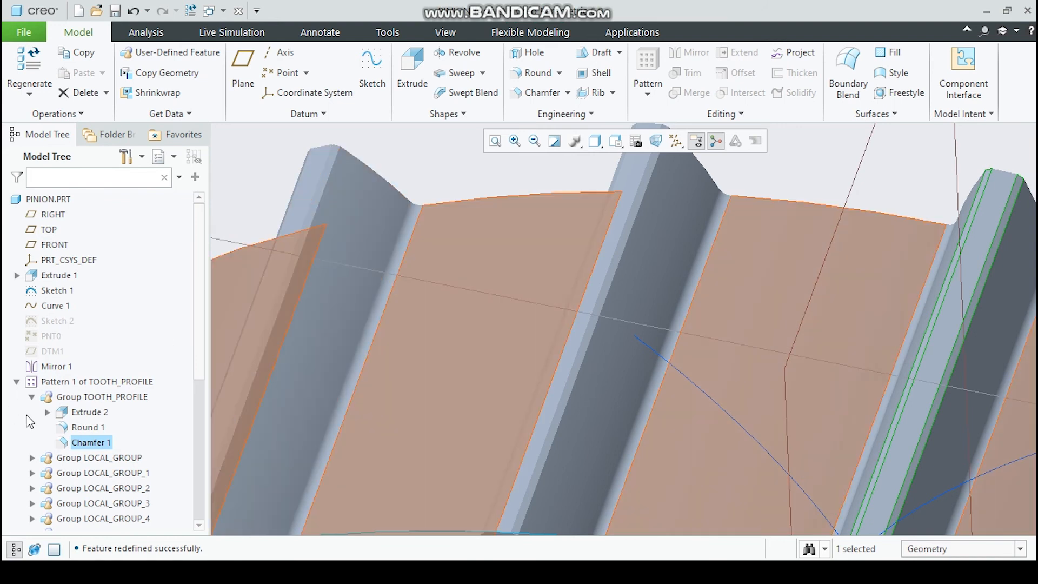
Step: Redefine Pattern 1 of TOOTH_PROFILE with 55 members around the axis
{"action": "left_click", "coordinate": [88, 381]}
{"action": "right_click", "coordinate": [86, 382]}
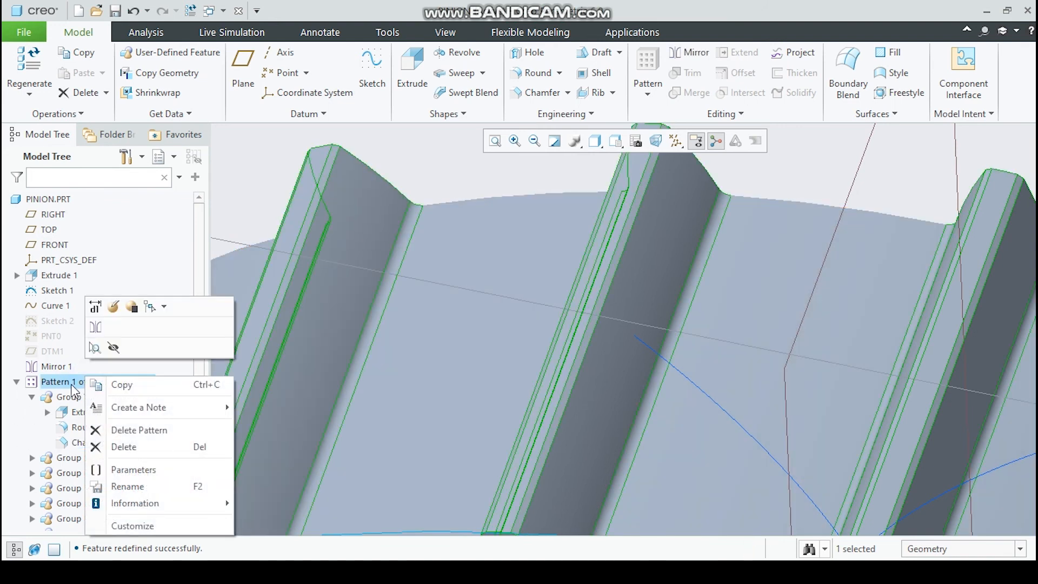
{"action": "left_click", "coordinate": [109, 315]}
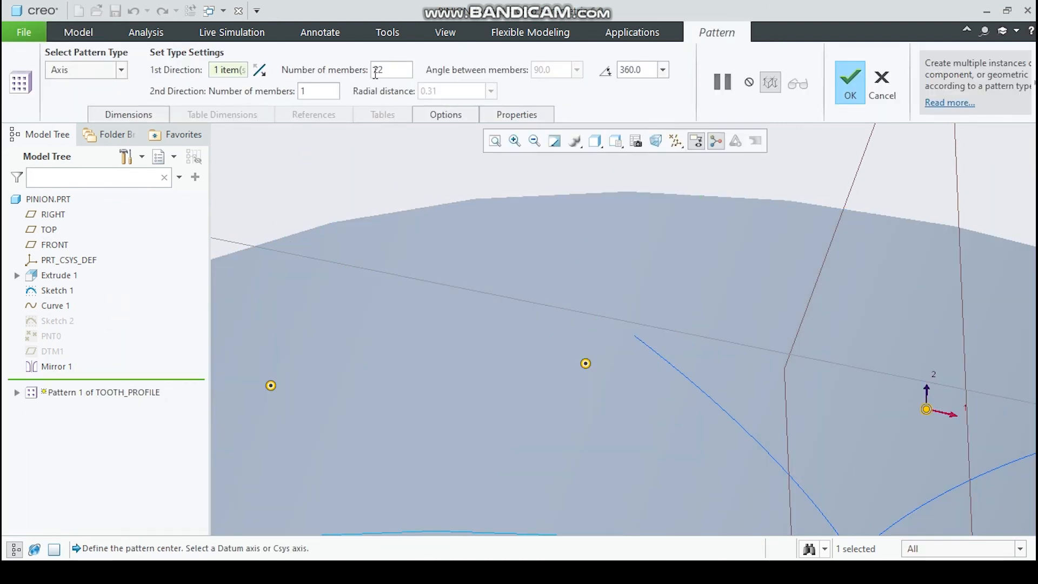
{"action": "left_click_drag", "start_coordinate": [379, 71], "coordinate": [335, 72]}
{"action": "type", "text": "55"}
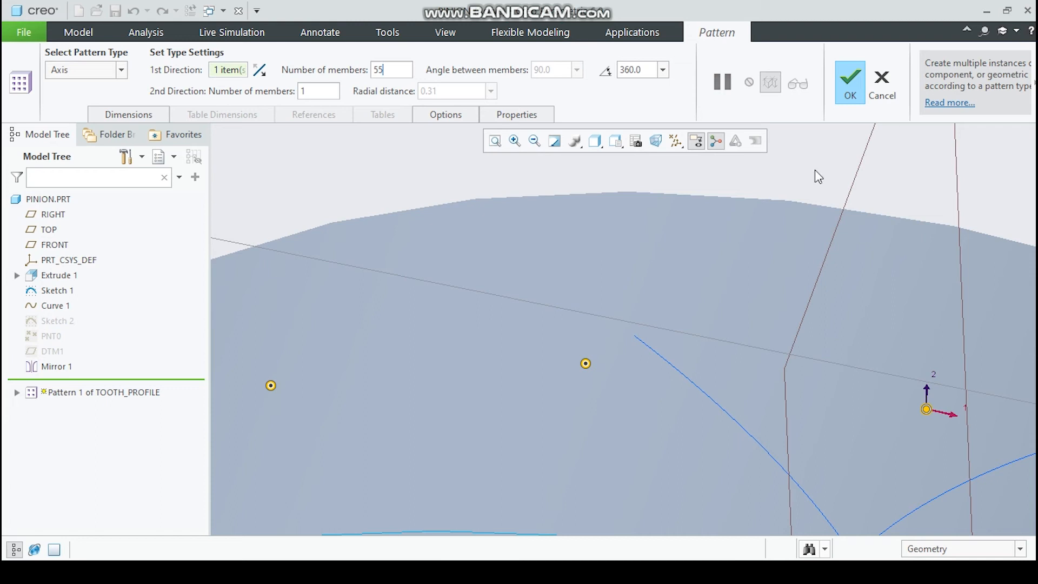
{"action": "left_click", "coordinate": [863, 90]}
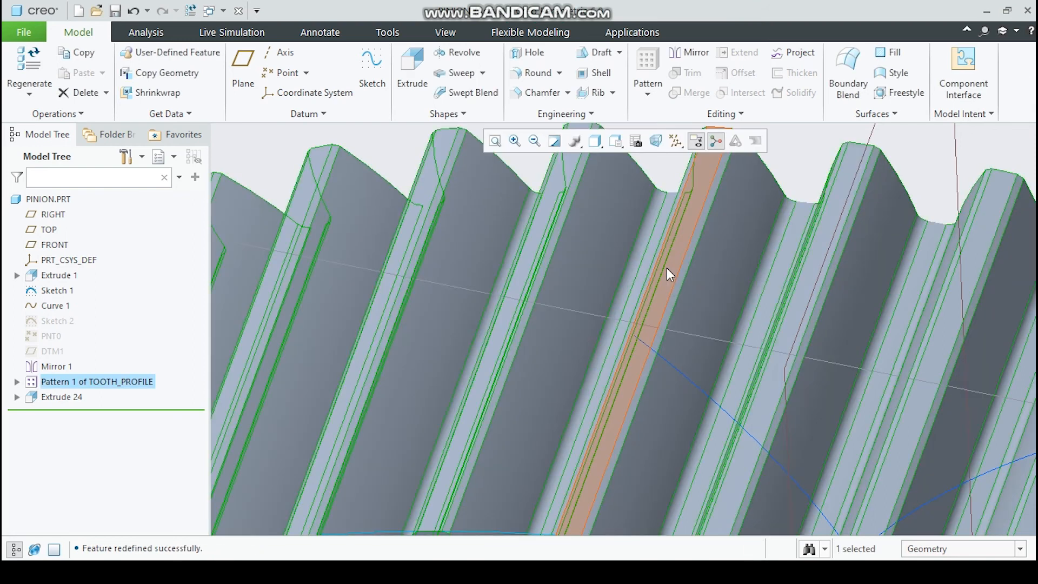
Step: Examine the whole pinion and its ring of patterned teeth from several angles
{"action": "scroll", "coordinate": [663, 464], "scroll_direction": "down", "scroll_amount": 5}
{"action": "scroll", "coordinate": [667, 474], "scroll_direction": "down", "scroll_amount": 4}
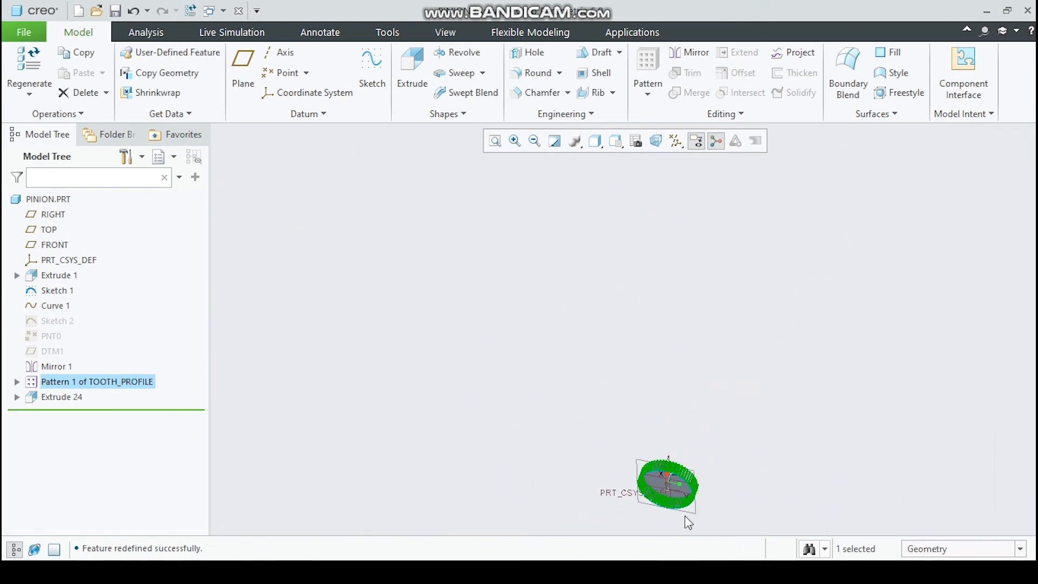
{"action": "scroll", "coordinate": [684, 522], "scroll_direction": "up", "scroll_amount": 4}
{"action": "middle_click_drag", "start_coordinate": [650, 406], "coordinate": [655, 388]}
{"action": "left_click", "coordinate": [691, 365]}
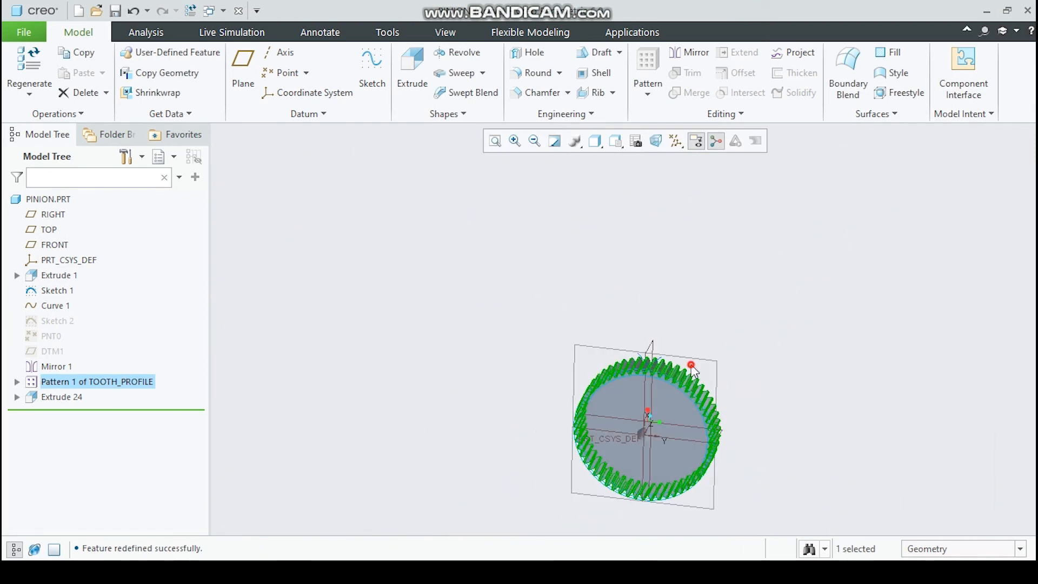
{"action": "scroll", "coordinate": [656, 421], "scroll_direction": "down", "scroll_amount": 3}
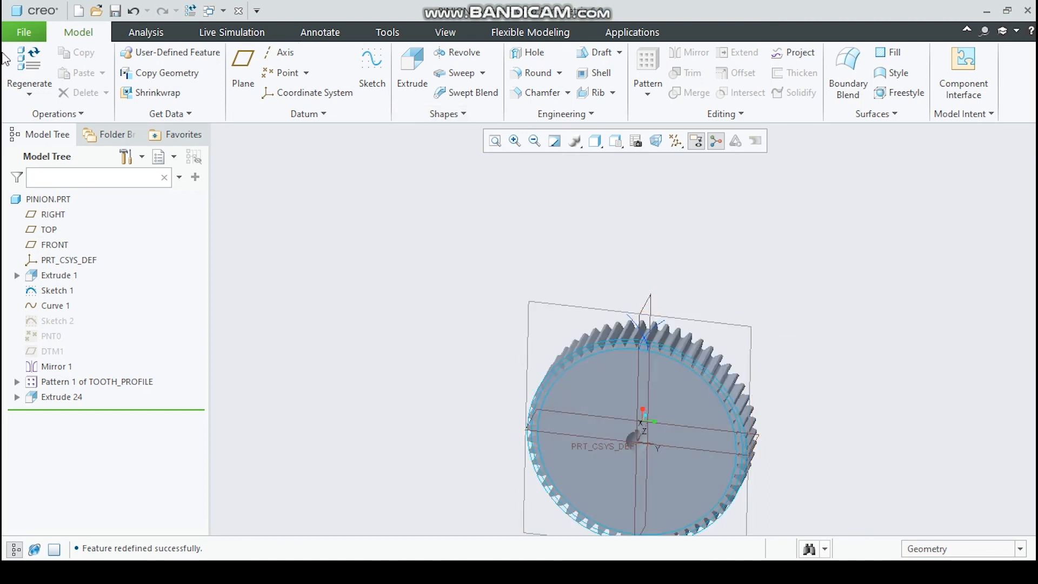
{"action": "left_click", "coordinate": [18, 40]}
{"action": "left_click", "coordinate": [23, 42]}
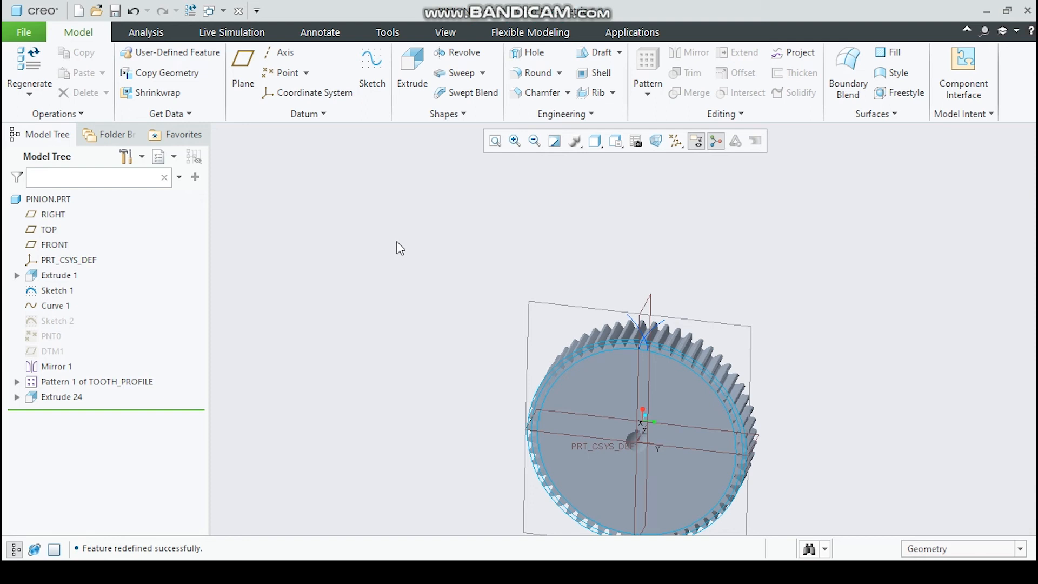
{"action": "mouse_move", "coordinate": [667, 395]}
{"action": "middle_mouse_down"}
{"action": "mouse_move", "coordinate": [646, 413]}
{"action": "mouse_move", "coordinate": [653, 427]}
{"action": "mouse_move", "coordinate": [642, 420]}
{"action": "mouse_move", "coordinate": [660, 371]}
{"action": "mouse_move", "coordinate": [692, 394]}
{"action": "mouse_move", "coordinate": [675, 384]}
{"action": "middle_mouse_up"}
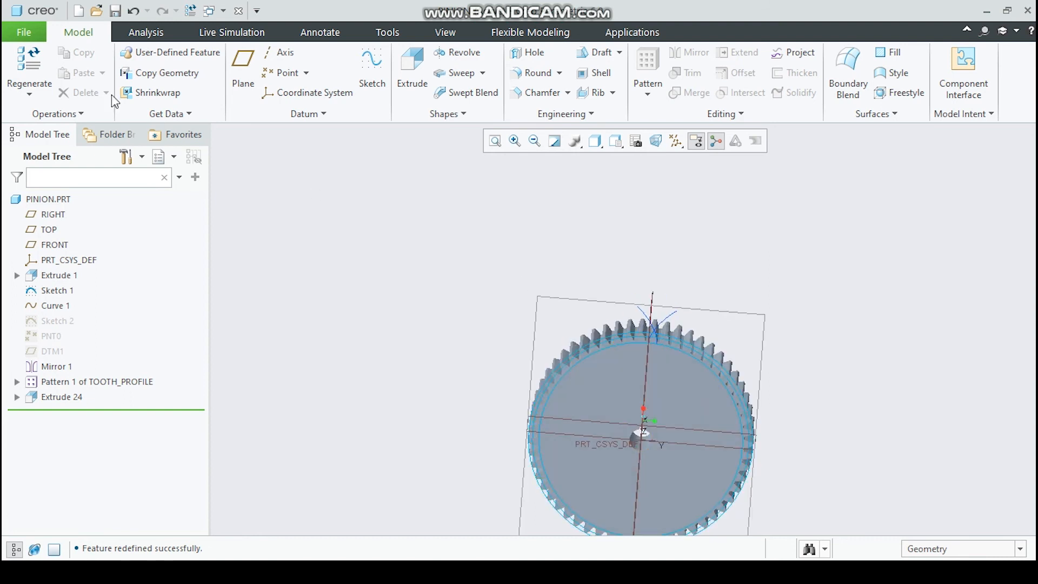
Step: Create a new design assembly named asm0001 from the inlbs_asm_design template instead of the default template
{"action": "left_click", "coordinate": [79, 12]}
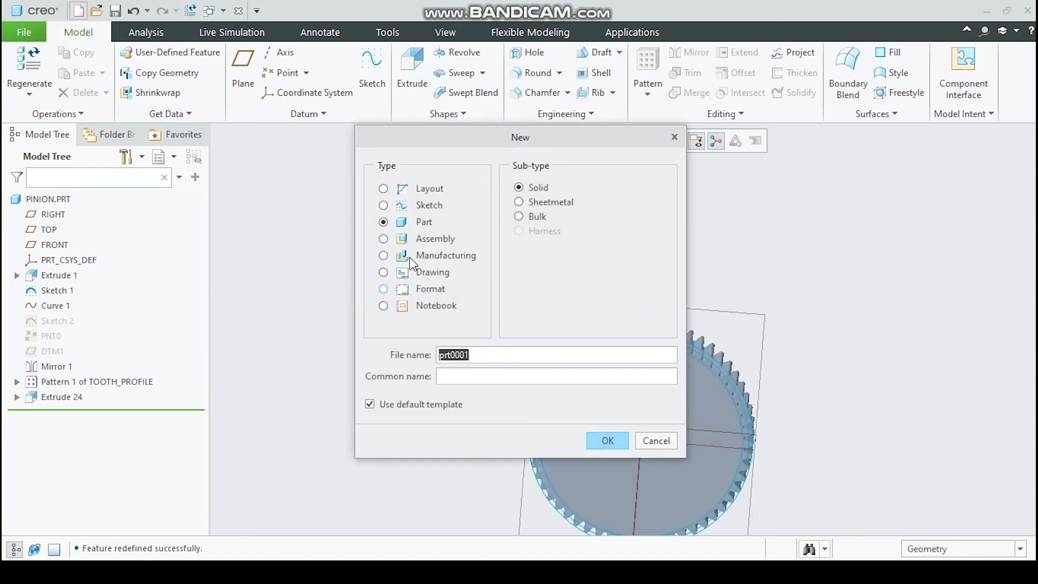
{"action": "left_click", "coordinate": [403, 237]}
{"action": "left_click", "coordinate": [439, 405]}
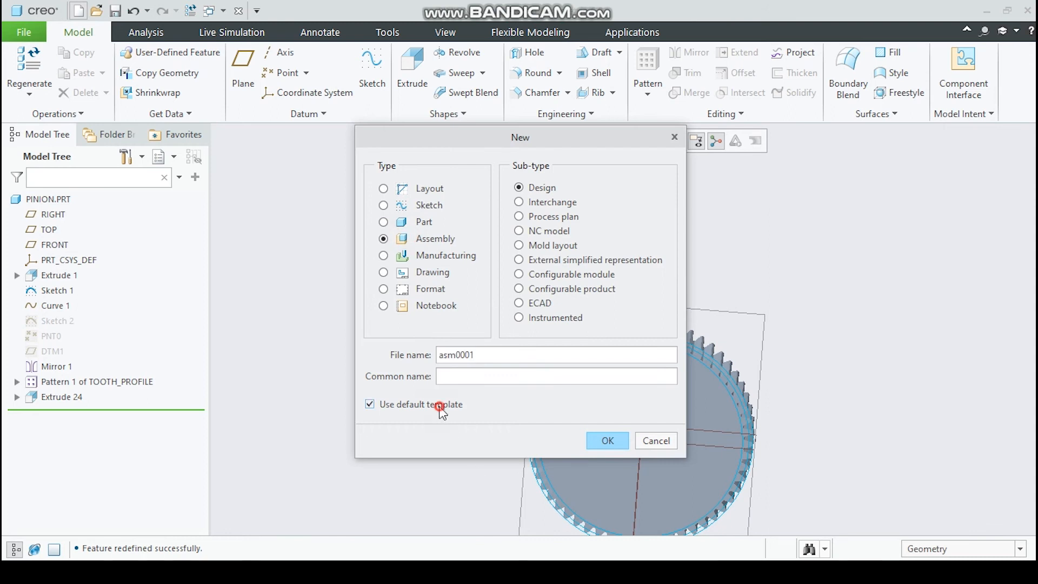
{"action": "left_click", "coordinate": [487, 360]}
{"action": "double_click", "coordinate": [477, 357]}
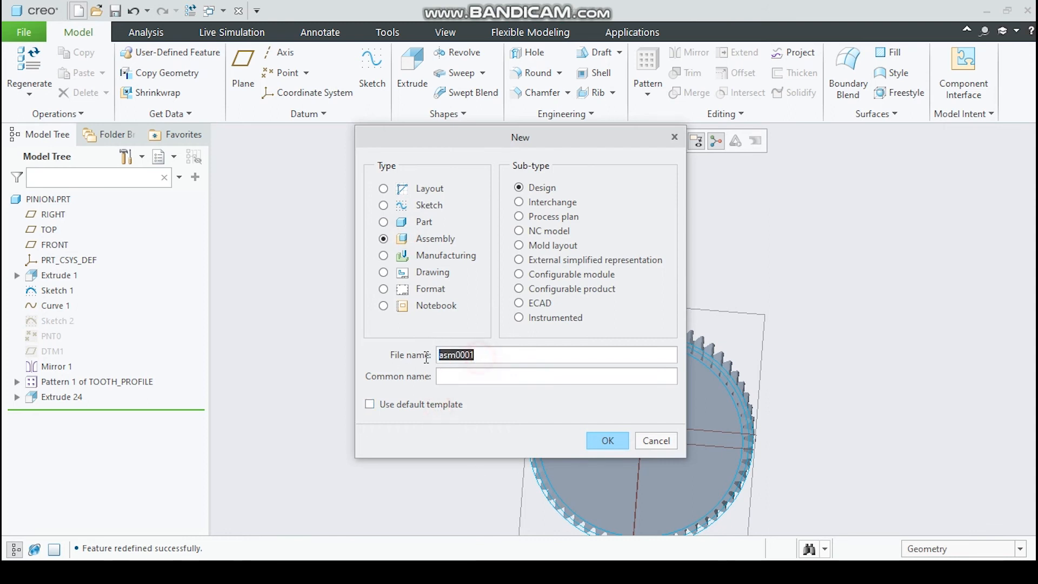
{"action": "left_click", "coordinate": [617, 442]}
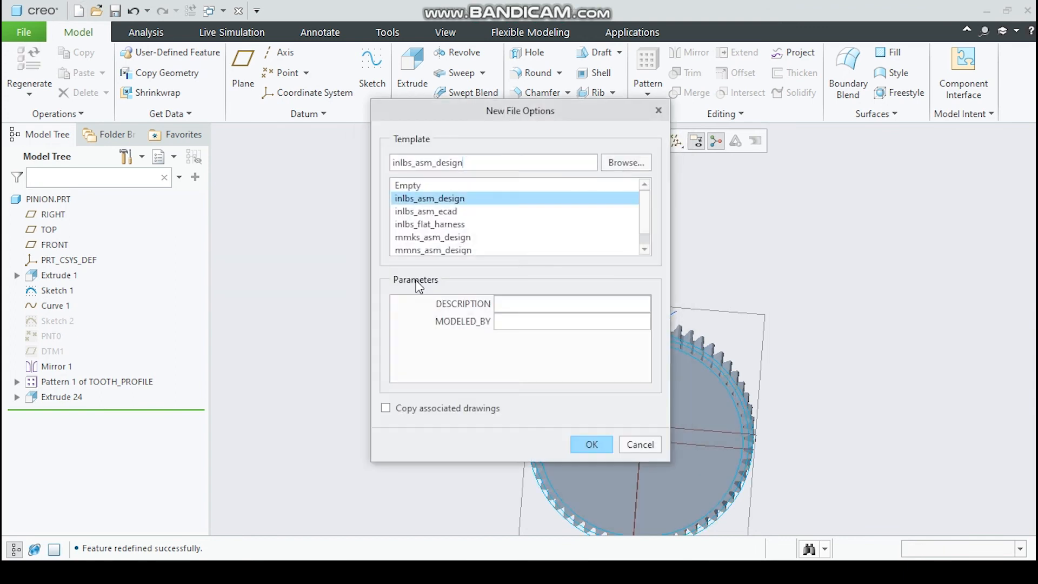
{"action": "left_click", "coordinate": [421, 204]}
{"action": "left_click", "coordinate": [582, 436]}
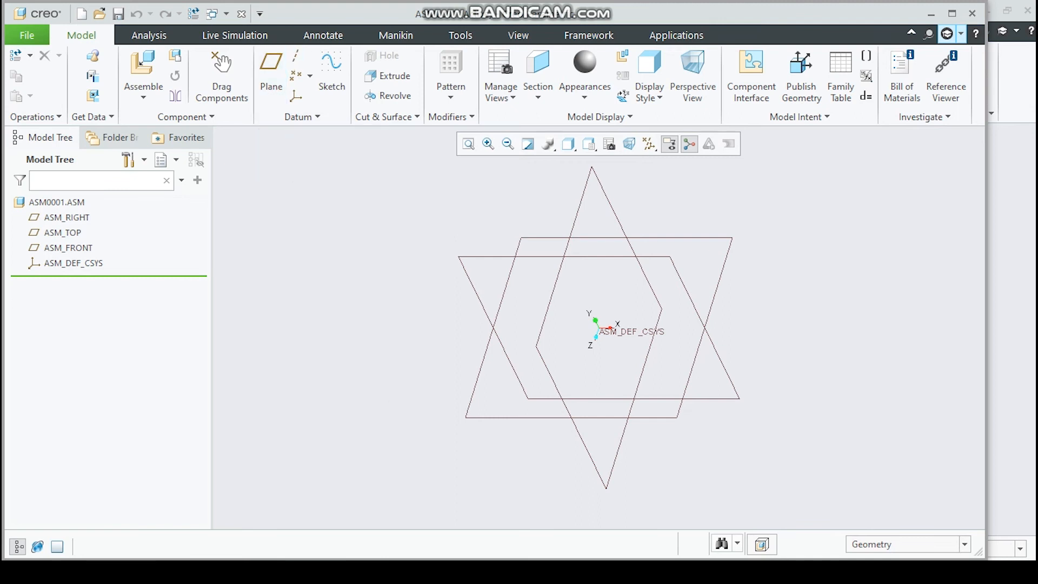
Step: Create a datum axis through the intersection of the ASM_FRONT and ASM_RIGHT planes
{"action": "left_click", "coordinate": [295, 56]}
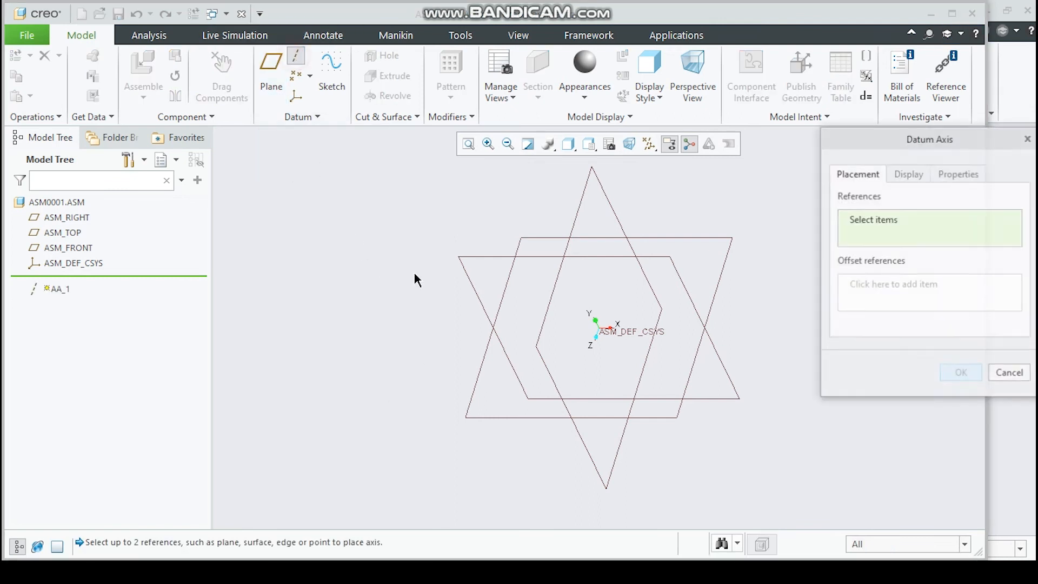
{"action": "left_click", "coordinate": [469, 279]}
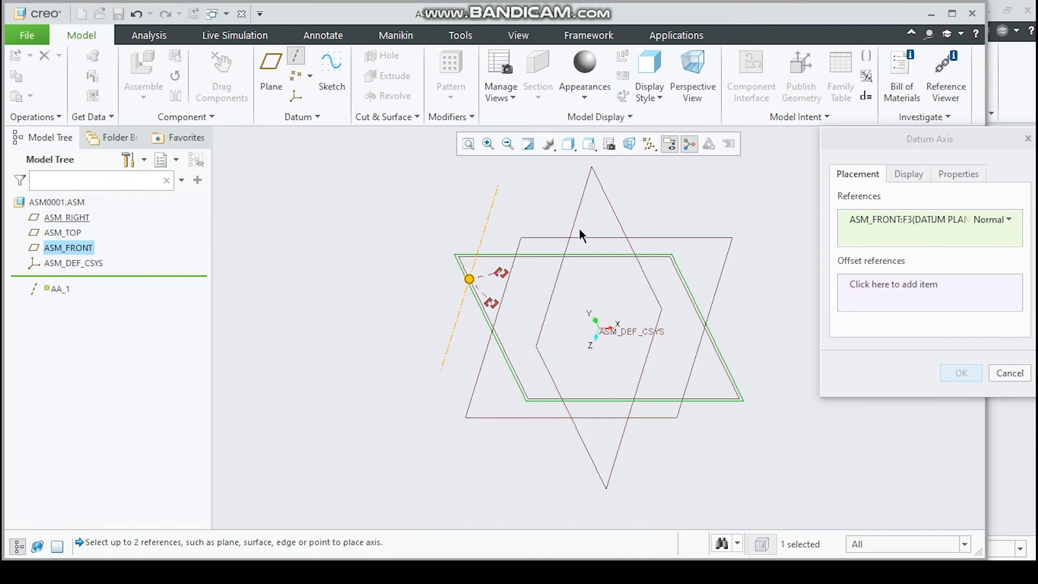
{"action": "left_click", "coordinate": [609, 203], "text": "ctrl"}
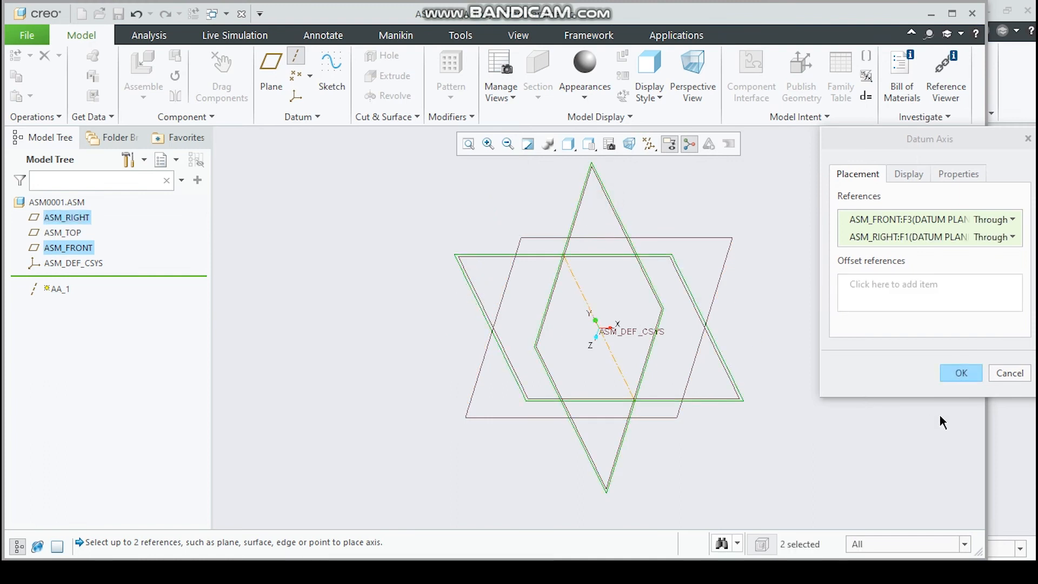
{"action": "left_click", "coordinate": [969, 371]}
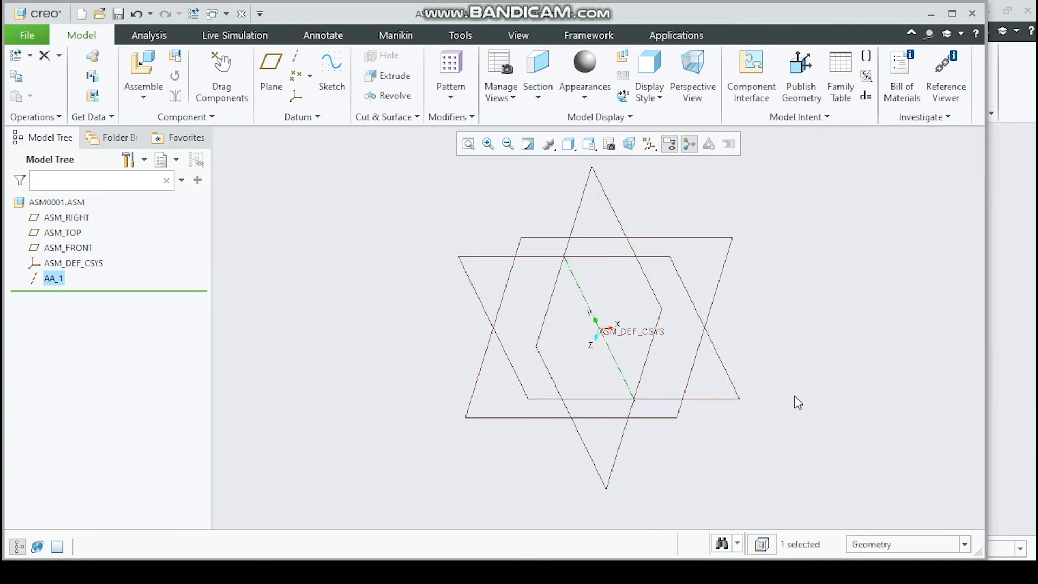
Step: Insert PIN.PRT into the assembly with a Pin connection and move it clear of the assembly datums
{"action": "left_click", "coordinate": [157, 71]}
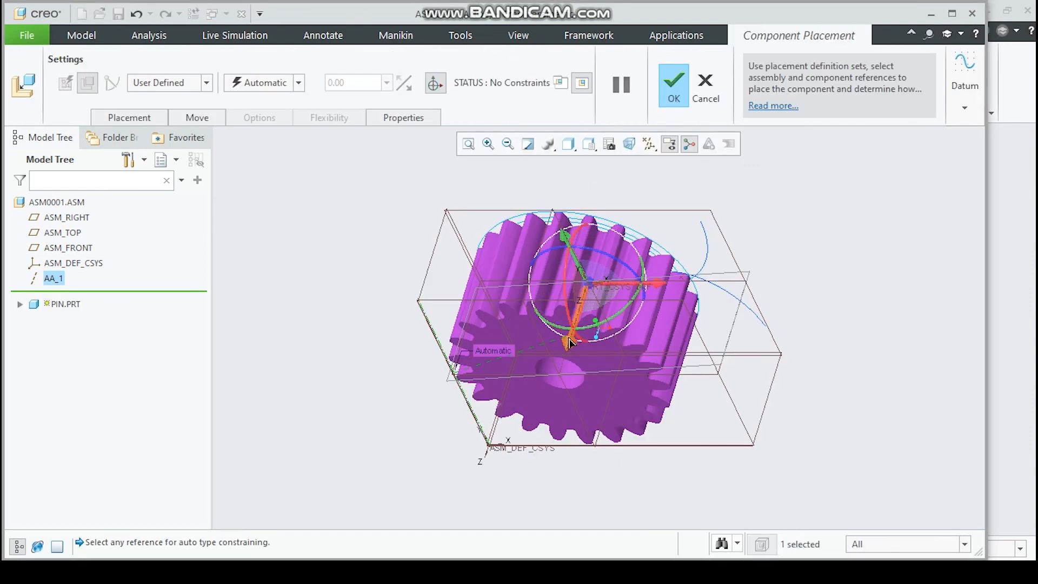
{"action": "left_click", "coordinate": [206, 82]}
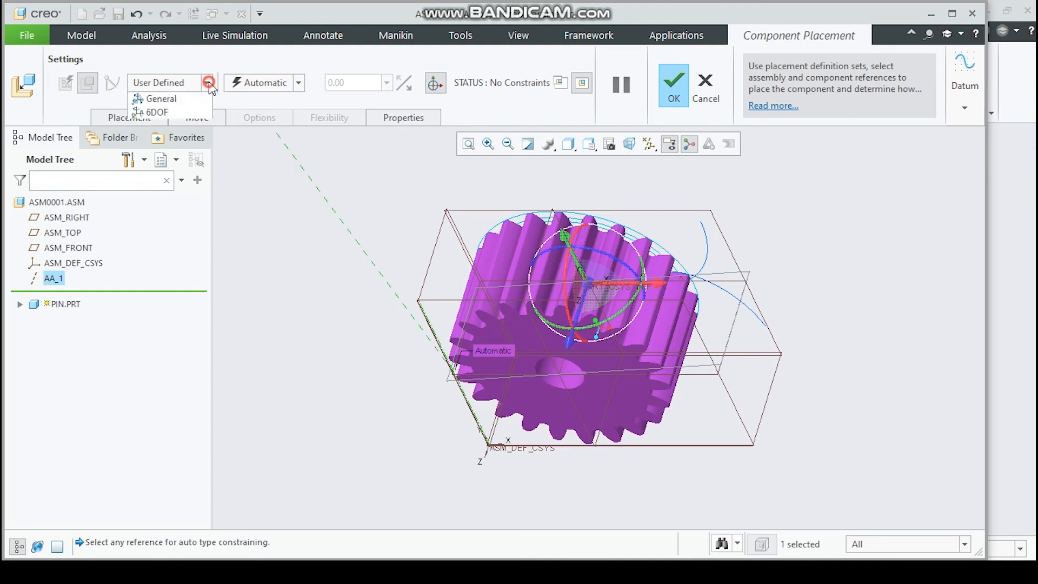
{"action": "left_click", "coordinate": [167, 127]}
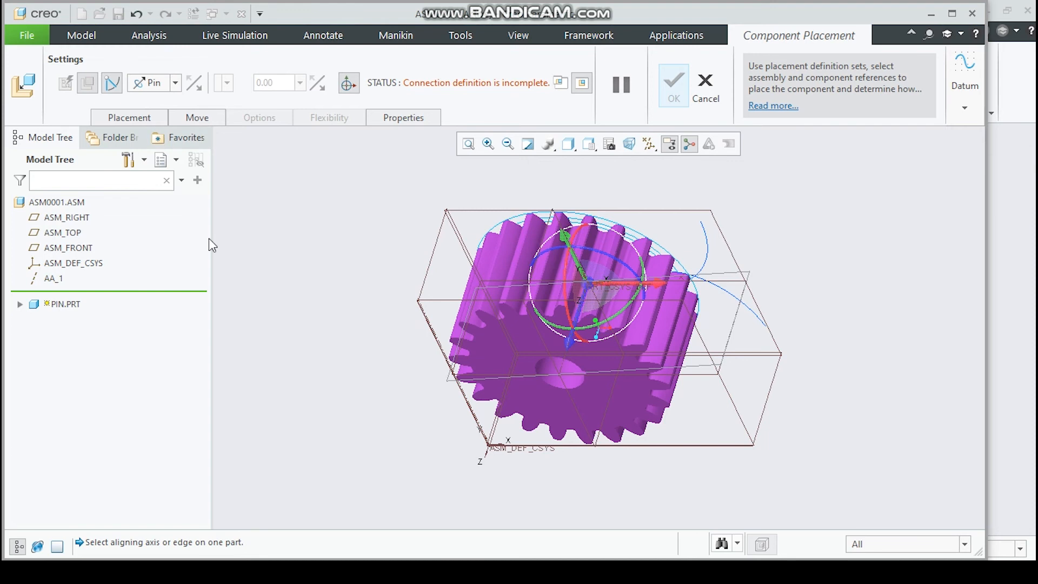
{"action": "left_click_drag", "start_coordinate": [589, 281], "coordinate": [831, 230]}
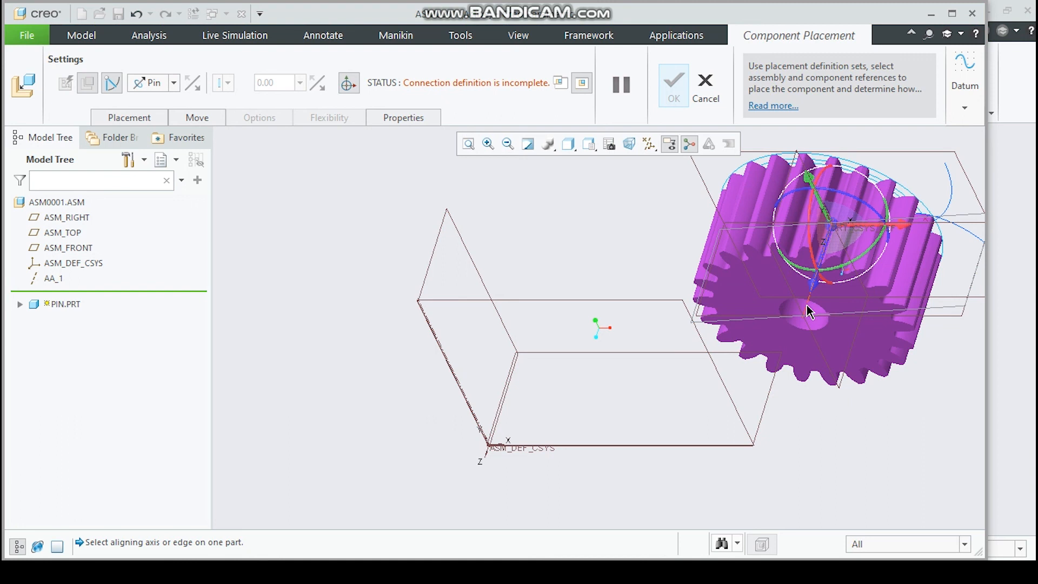
Step: Align the bore of PIN.PRT with the assembly datum axis AA_1 for the Pin connection's axis alignment
{"action": "left_click", "coordinate": [890, 571]}
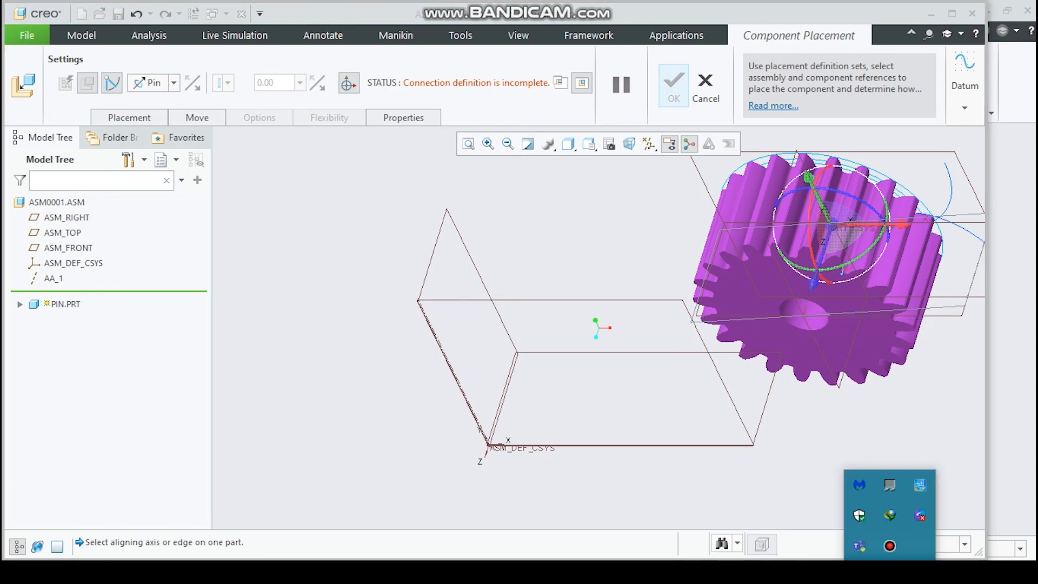
{"action": "left_click", "coordinate": [889, 570]}
{"action": "left_click", "coordinate": [806, 304]}
{"action": "left_click", "coordinate": [806, 305]}
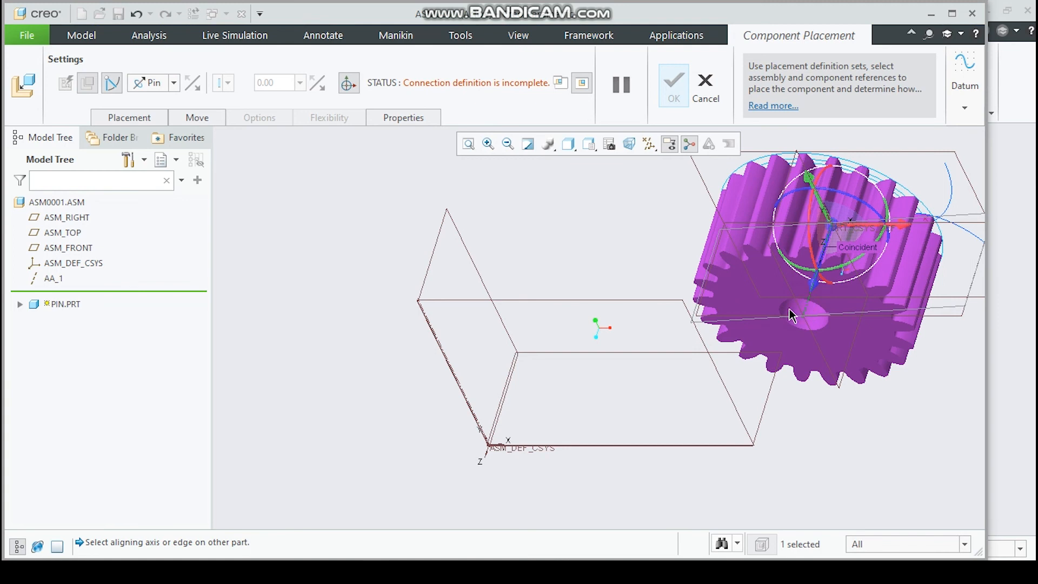
{"action": "left_click", "coordinate": [454, 374]}
Step: Make the end face of PIN.PRT coincident with the ASM_TOP plane and accept the component placement
{"action": "middle_click_drag", "start_coordinate": [519, 440], "coordinate": [501, 417]}
{"action": "scroll", "coordinate": [501, 417], "scroll_direction": "up", "scroll_amount": 3}
{"action": "middle_click_drag", "start_coordinate": [576, 478], "coordinate": [570, 478]}
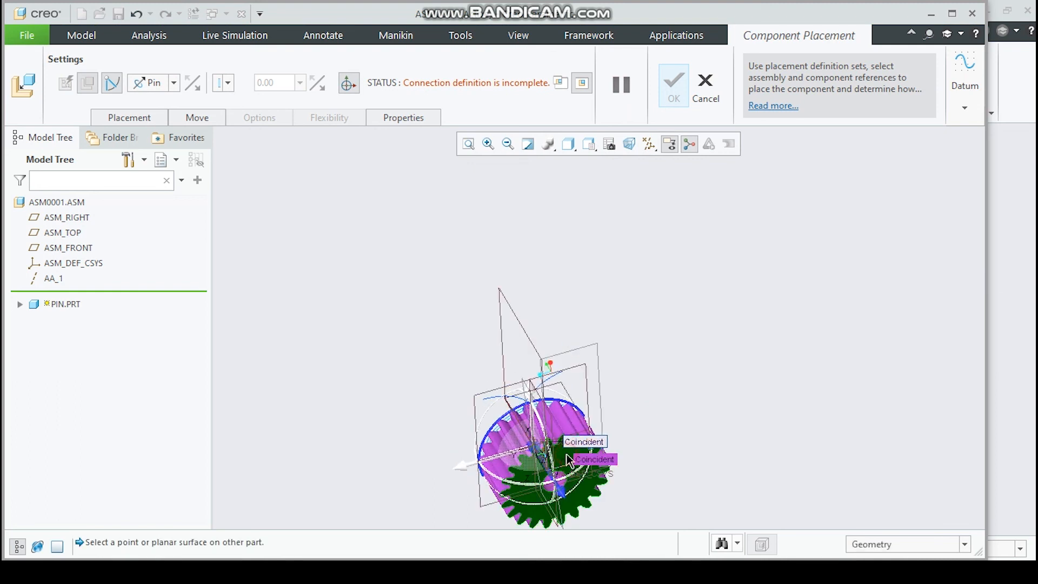
{"action": "left_click", "coordinate": [569, 460]}
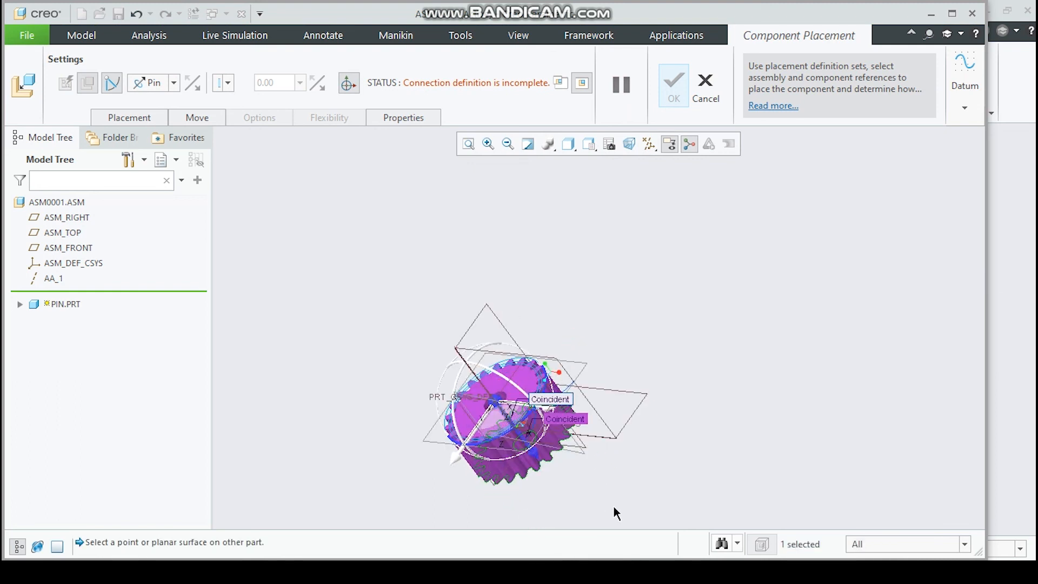
{"action": "left_click", "coordinate": [601, 435]}
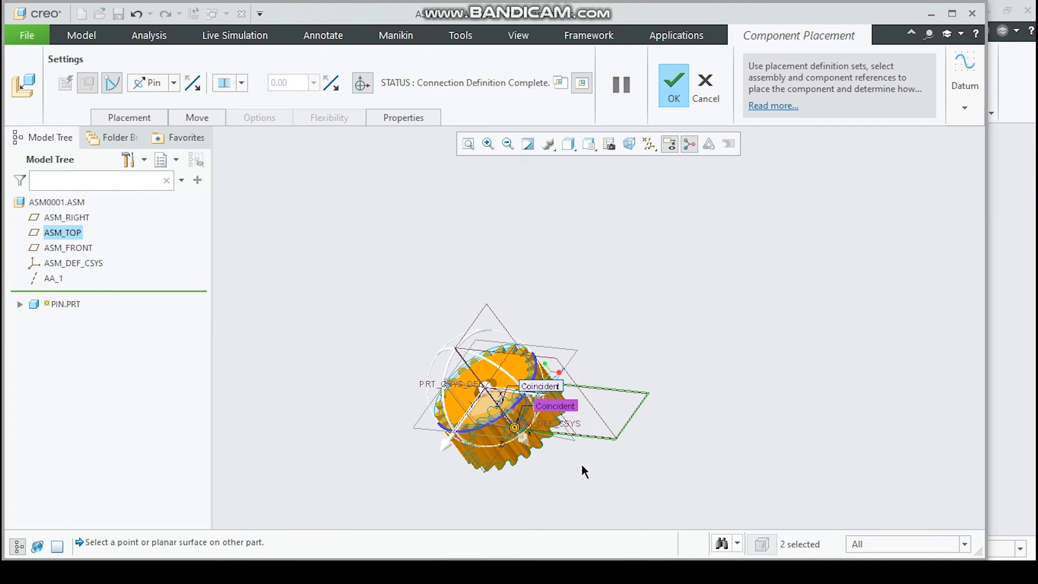
{"action": "left_click", "coordinate": [674, 91]}
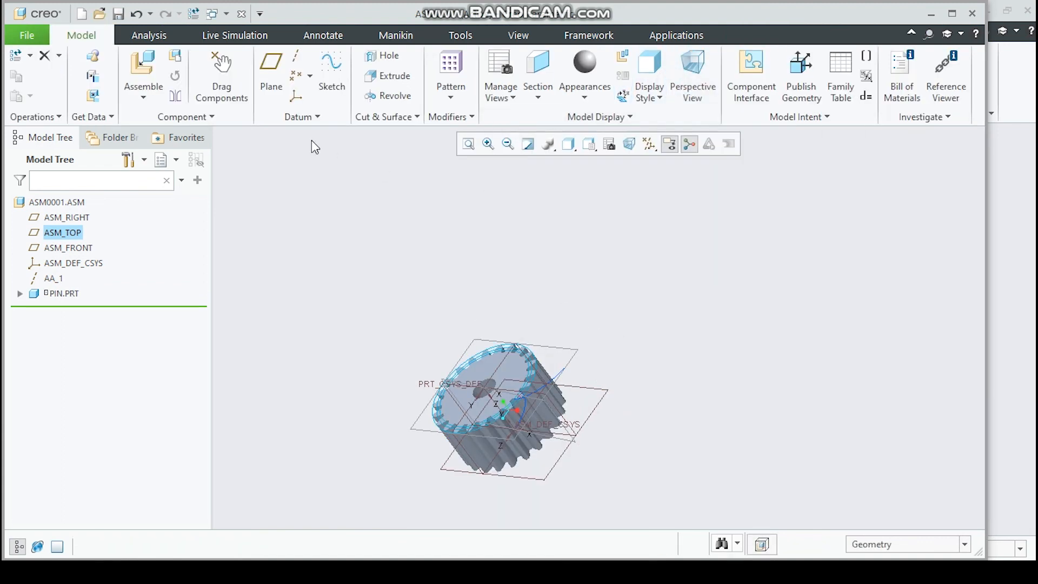
Step: Create a datum plane offset from ASM_FRONT by (2.75+6.88)/2
{"action": "middle_click_drag", "start_coordinate": [566, 477], "coordinate": [459, 486]}
{"action": "left_click", "coordinate": [69, 248]}
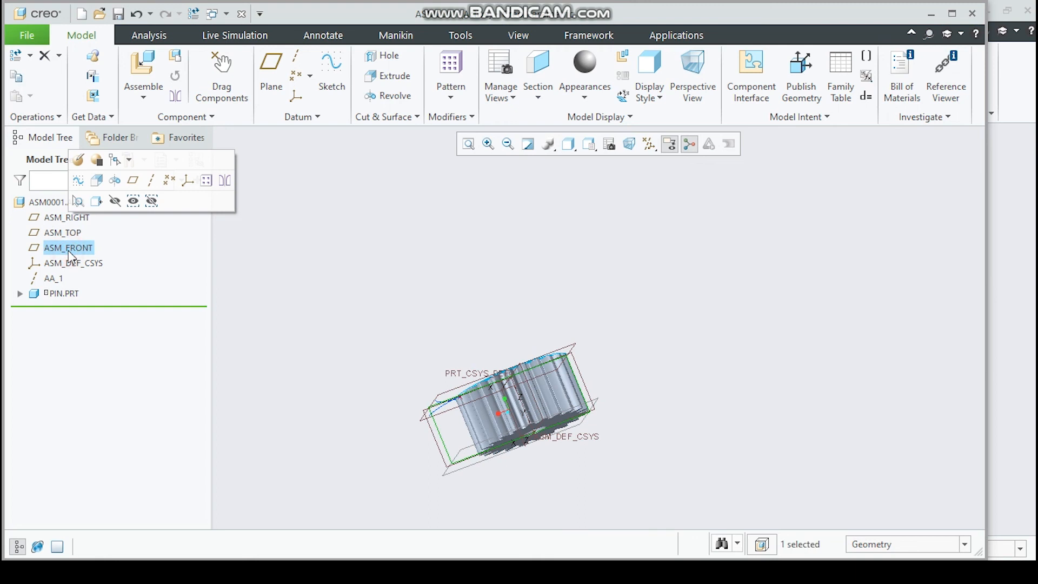
{"action": "middle_click_drag", "start_coordinate": [527, 448], "coordinate": [489, 425]}
{"action": "left_click", "coordinate": [275, 70]}
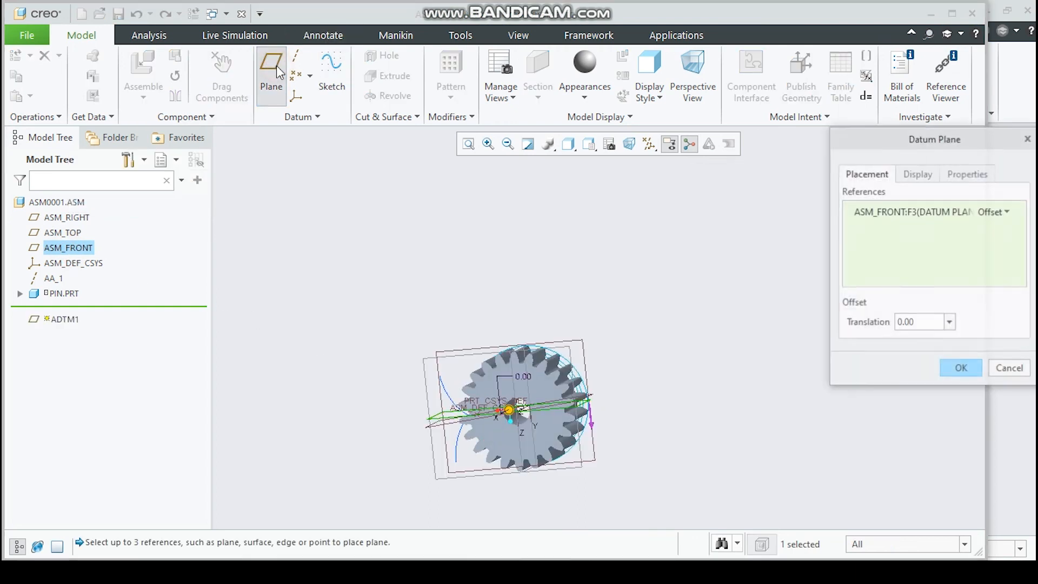
{"action": "left_click_drag", "start_coordinate": [924, 322], "coordinate": [854, 321]}
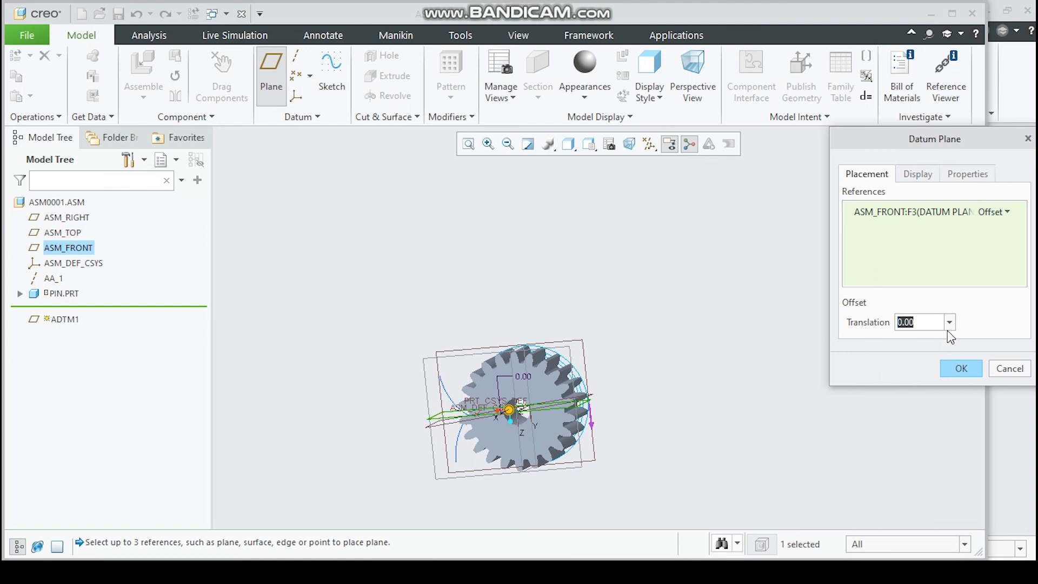
{"action": "type", "text": "(2.75+"}
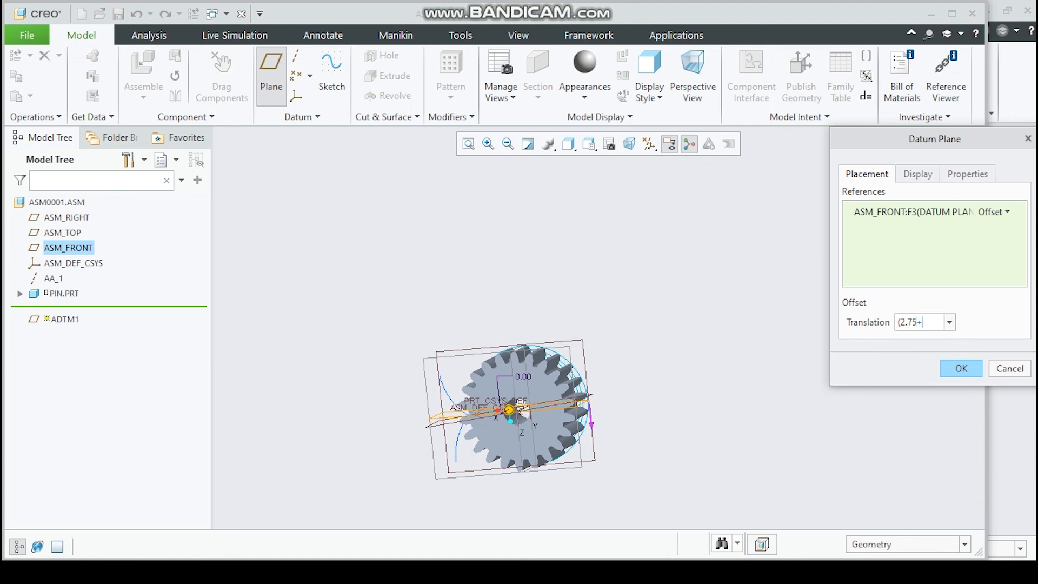
{"action": "type", "text": "6.88)/2"}
{"action": "key", "text": "Return"}
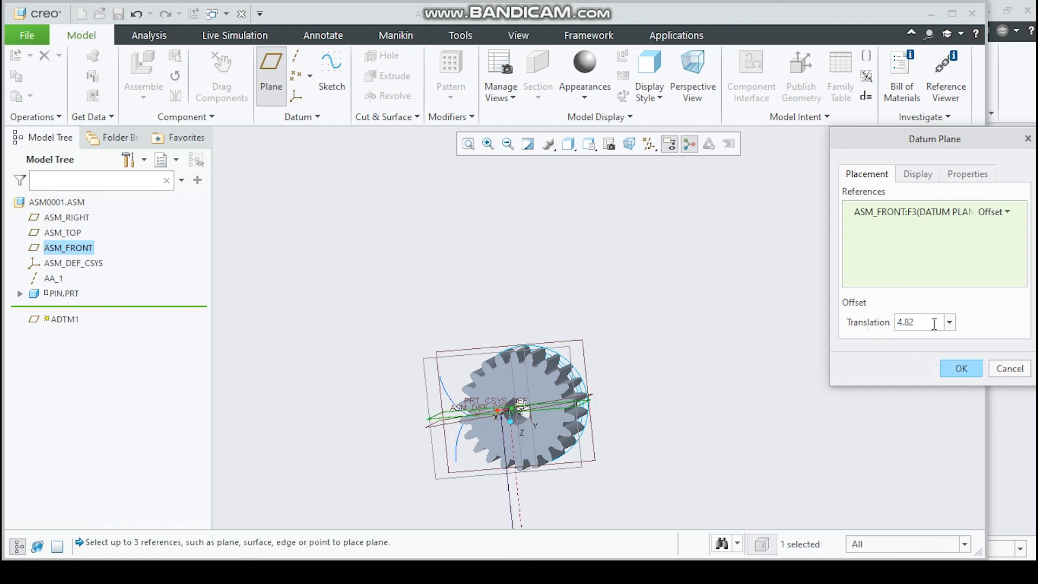
{"action": "scroll", "coordinate": [577, 469], "scroll_direction": "up", "scroll_amount": 5}
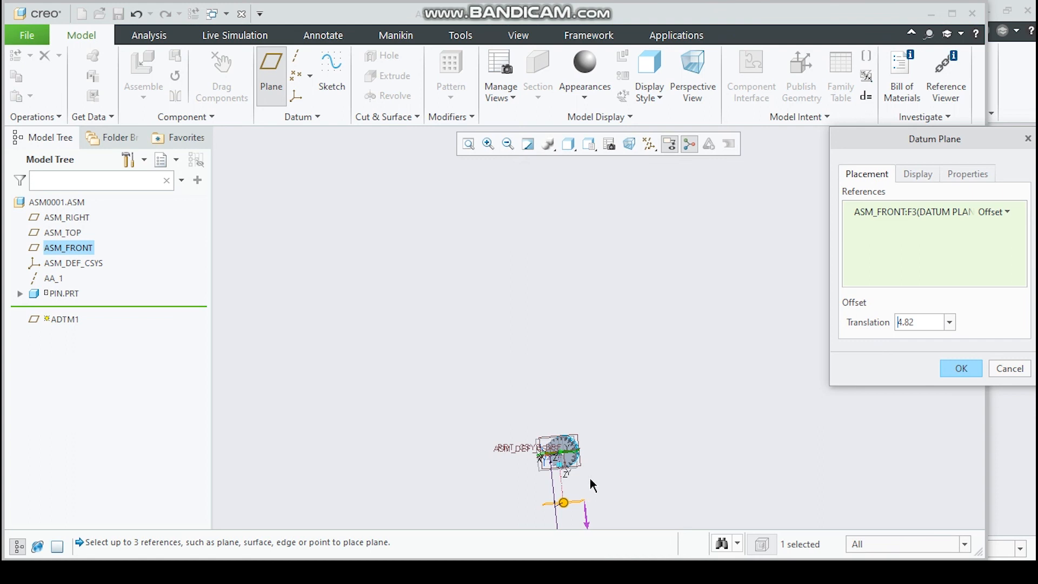
{"action": "left_click", "coordinate": [960, 370]}
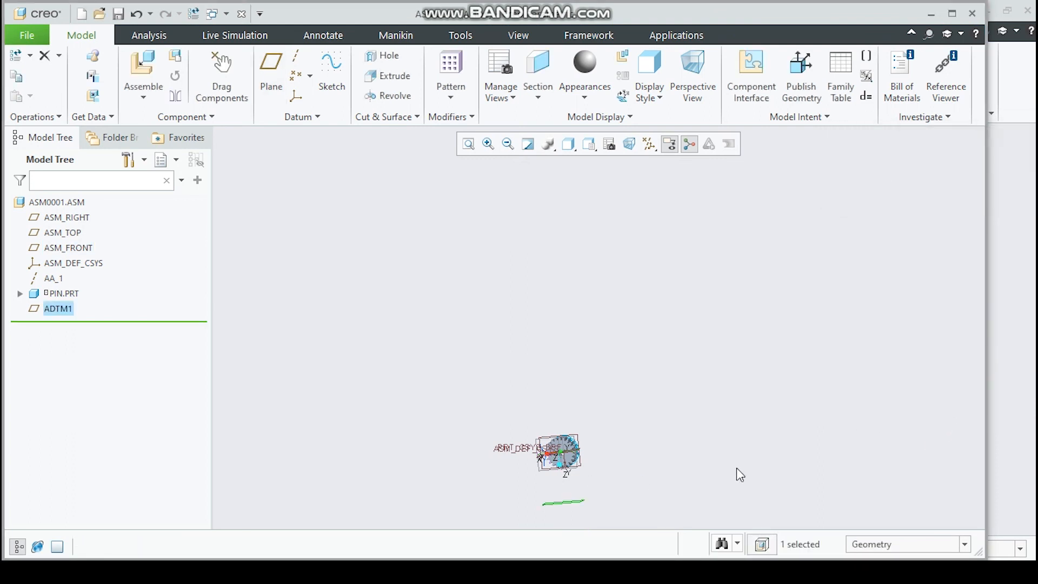
Step: Create a datum axis through the intersection of the offset plane ADTM1 and the ASM_RIGHT plane
{"action": "scroll", "coordinate": [724, 482], "scroll_direction": "up", "scroll_amount": 2}
{"action": "middle_click_drag", "start_coordinate": [647, 491], "coordinate": [636, 452]}
{"action": "scroll", "coordinate": [643, 492], "scroll_direction": "down", "scroll_amount": 2}
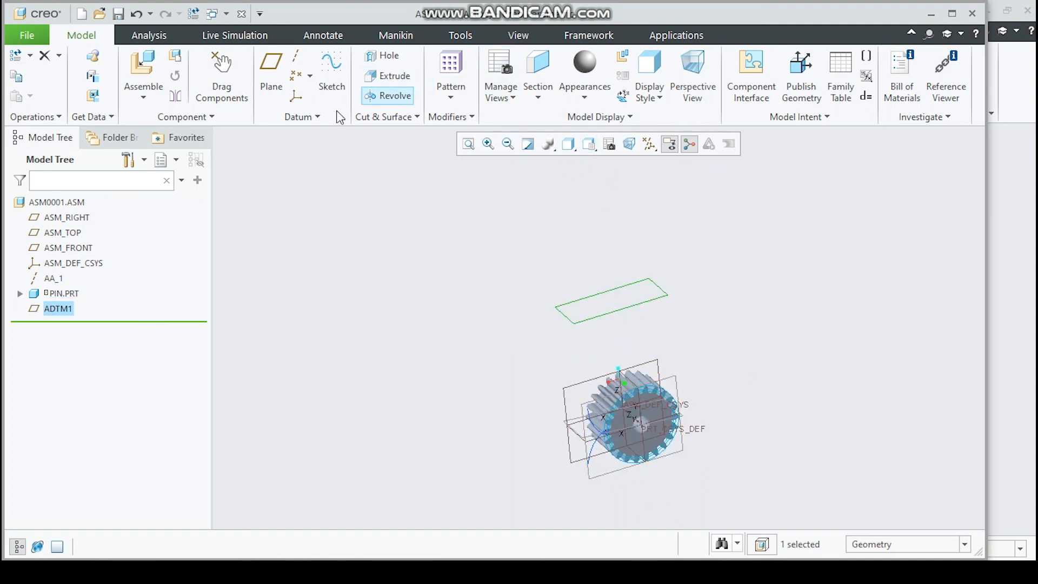
{"action": "left_click", "coordinate": [299, 65]}
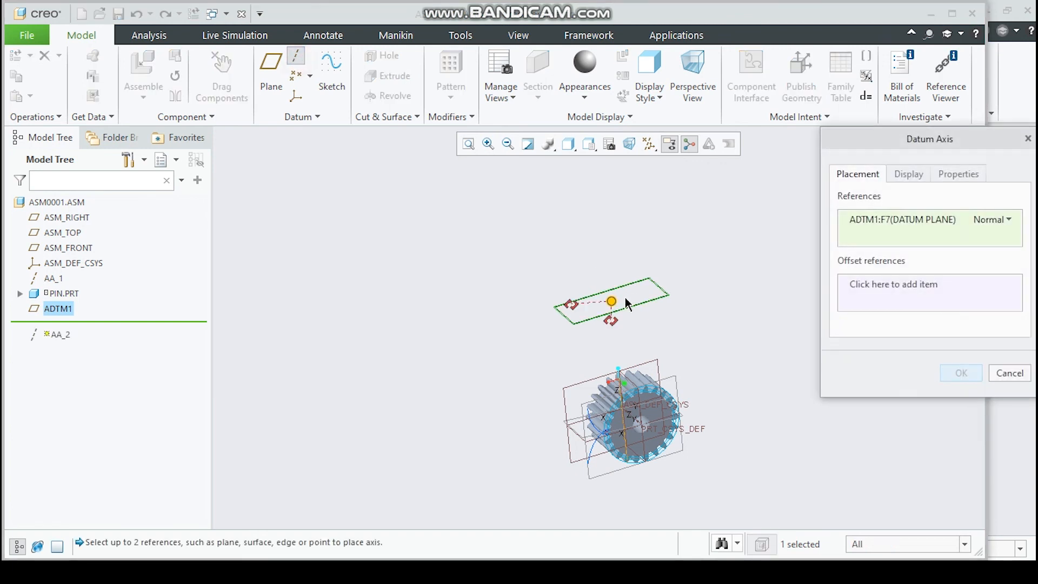
{"action": "left_click", "coordinate": [642, 406], "text": "ctrl"}
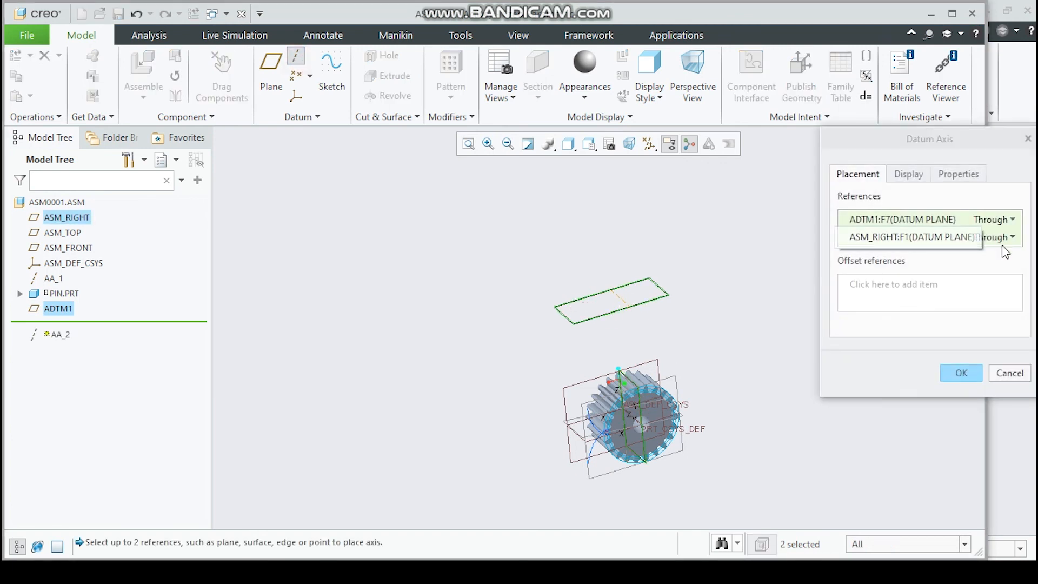
{"action": "left_click", "coordinate": [961, 373]}
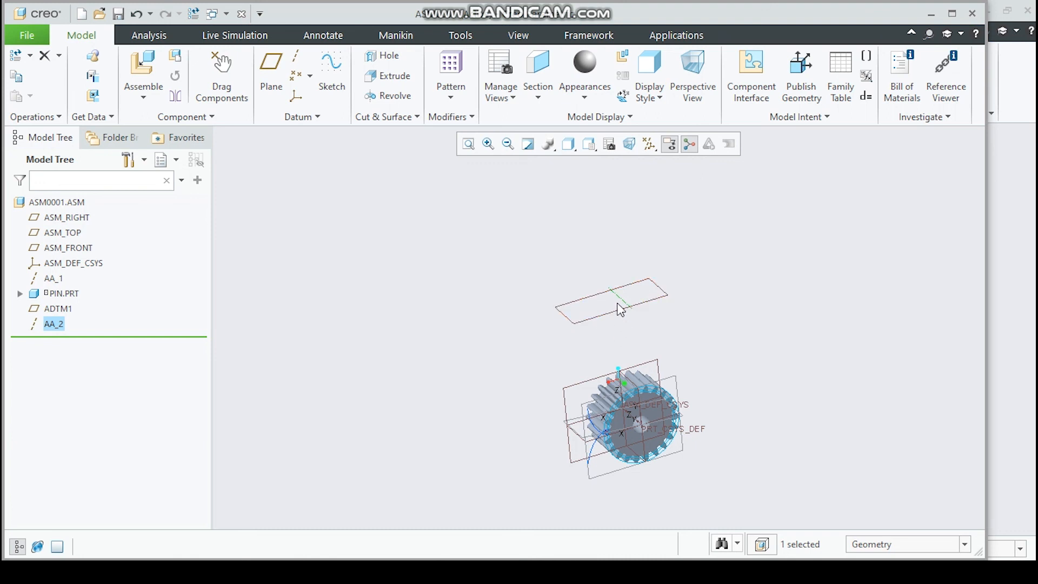
Step: Insert SPUR_GEAR.PRT into the assembly with a Pin connection
{"action": "left_click", "coordinate": [143, 71]}
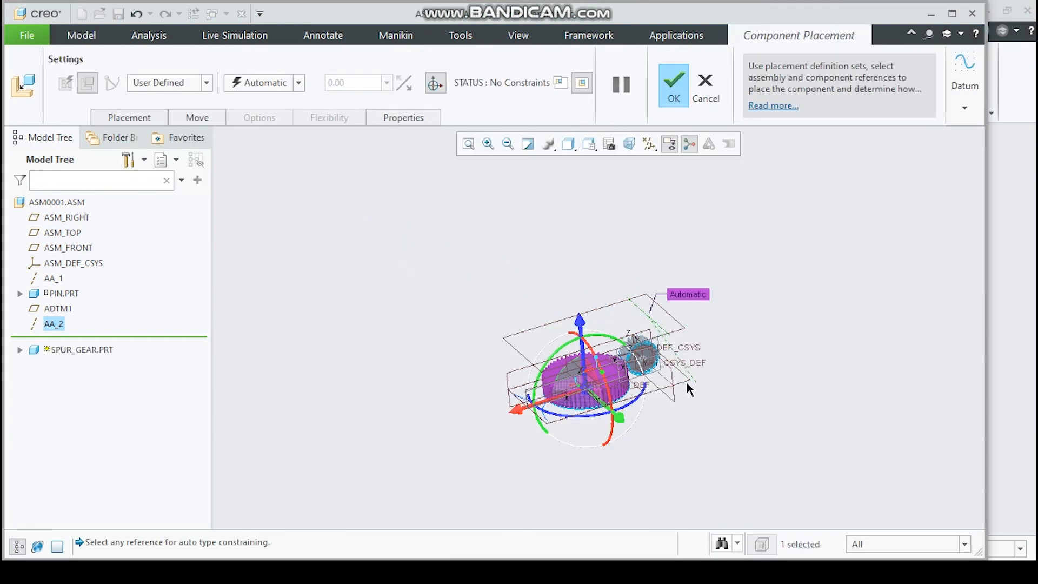
{"action": "scroll", "coordinate": [648, 327], "scroll_direction": "down", "scroll_amount": 3}
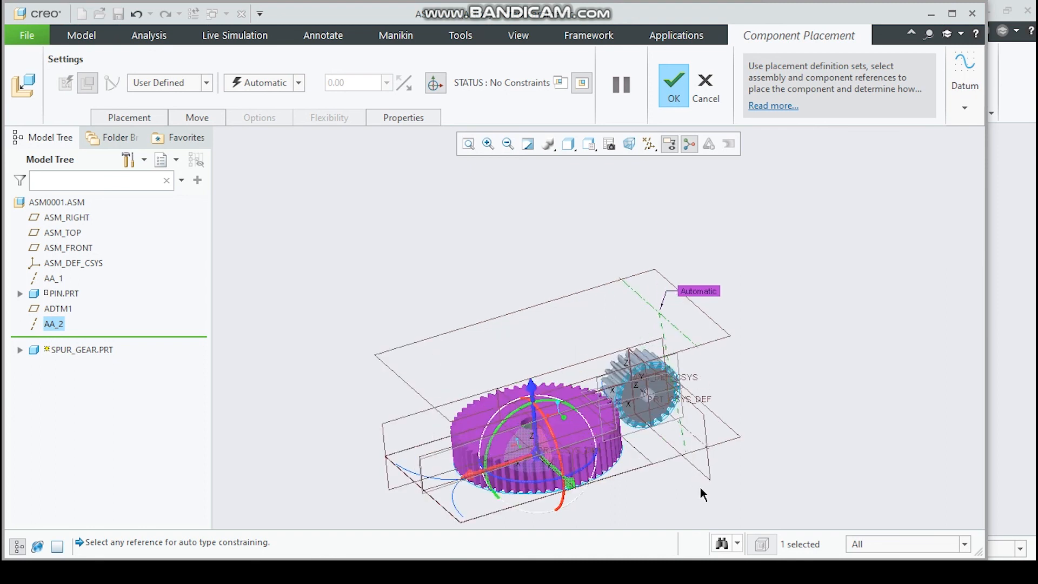
{"action": "left_click", "coordinate": [207, 83]}
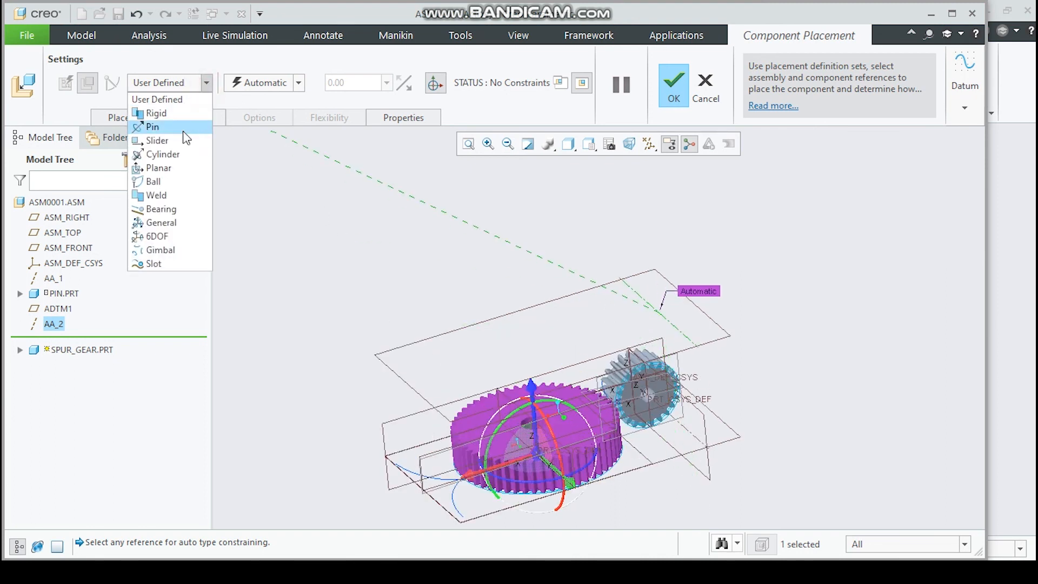
{"action": "left_click", "coordinate": [183, 130]}
Step: Align the bore of SPUR_GEAR.PRT with datum axis AA_2 as the pin connection's rotation axis
{"action": "scroll", "coordinate": [559, 439], "scroll_direction": "down", "scroll_amount": 5}
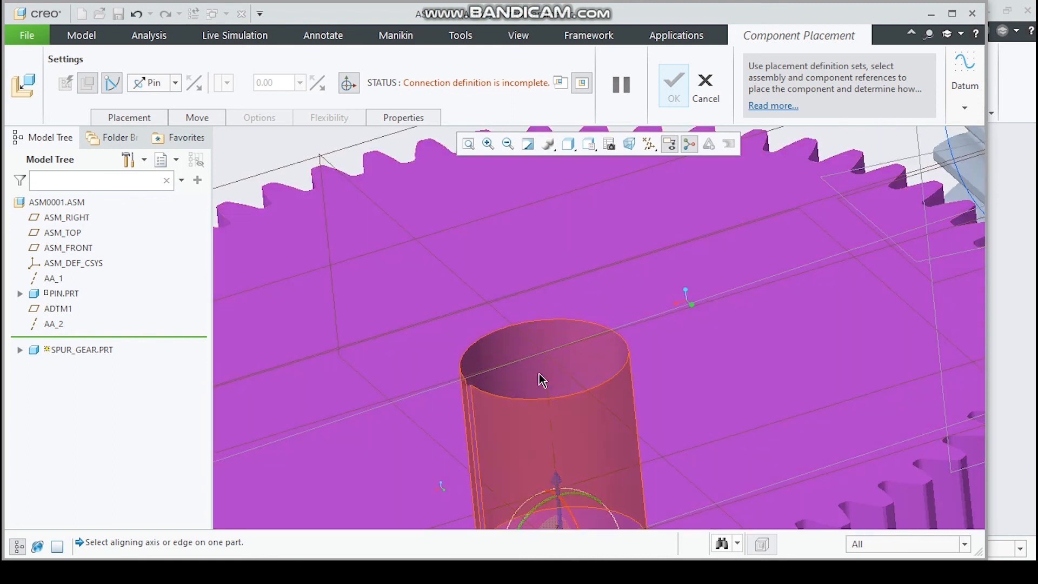
{"action": "left_click", "coordinate": [547, 376]}
{"action": "scroll", "coordinate": [547, 376], "scroll_direction": "up", "scroll_amount": 5}
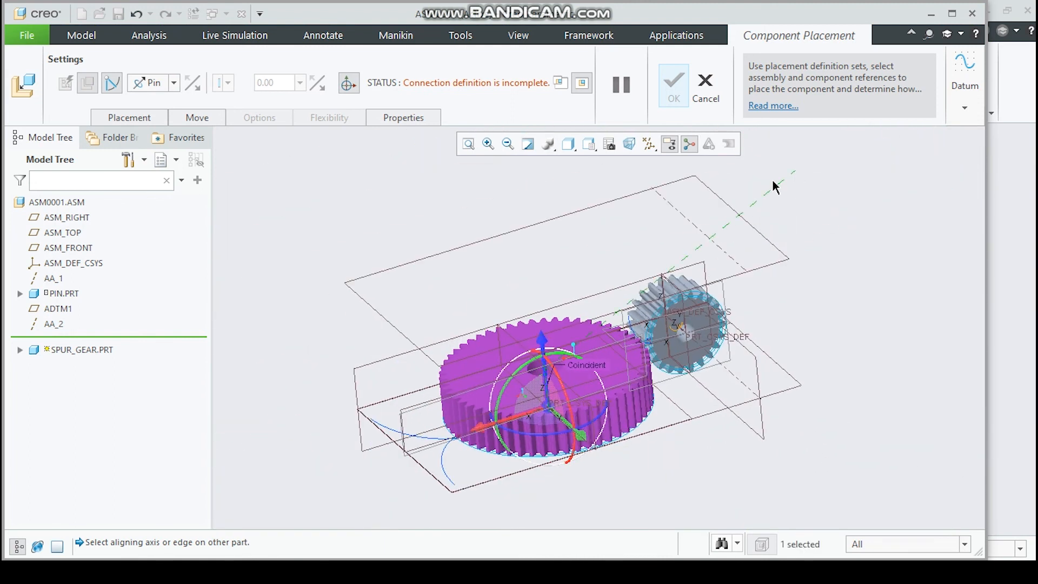
{"action": "left_click", "coordinate": [680, 215]}
Step: Make the end face of SPUR_GEAR.PRT coincident with the ASM_TOP plane as the pin connection's translation reference
{"action": "middle_click_drag", "start_coordinate": [699, 367], "coordinate": [755, 343]}
{"action": "middle_click_drag", "start_coordinate": [595, 302], "coordinate": [572, 293]}
{"action": "left_click", "coordinate": [544, 292]}
{"action": "middle_click_drag", "start_coordinate": [528, 342], "coordinate": [568, 349]}
{"action": "left_click", "coordinate": [510, 345]}
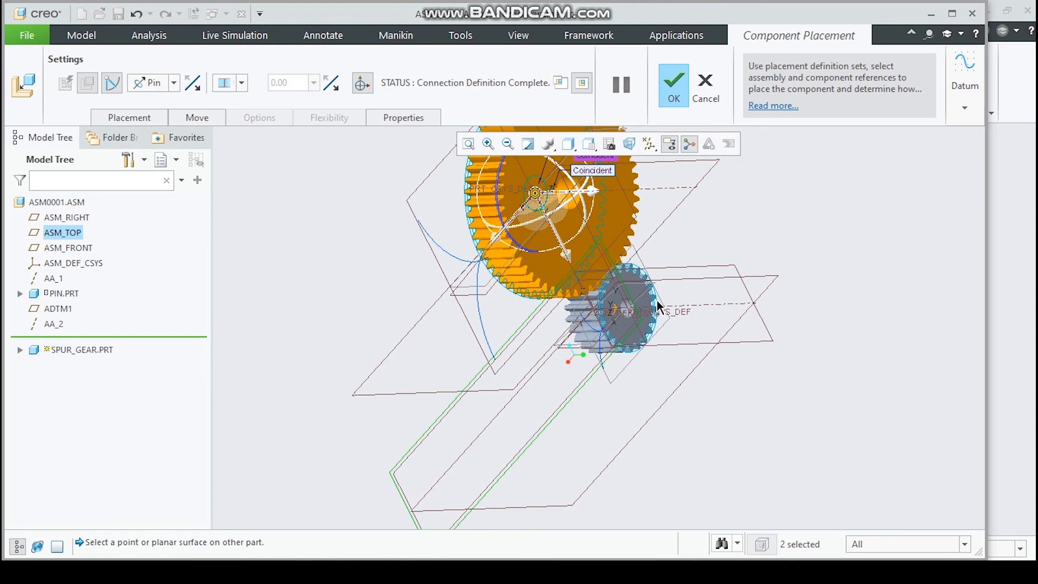
Step: Rotate the large gear slightly so its teeth mesh with the pinion, and accept the component placement
{"action": "scroll", "coordinate": [658, 307], "scroll_direction": "up", "scroll_amount": 3}
{"action": "middle_click_drag", "start_coordinate": [668, 307], "coordinate": [623, 320]}
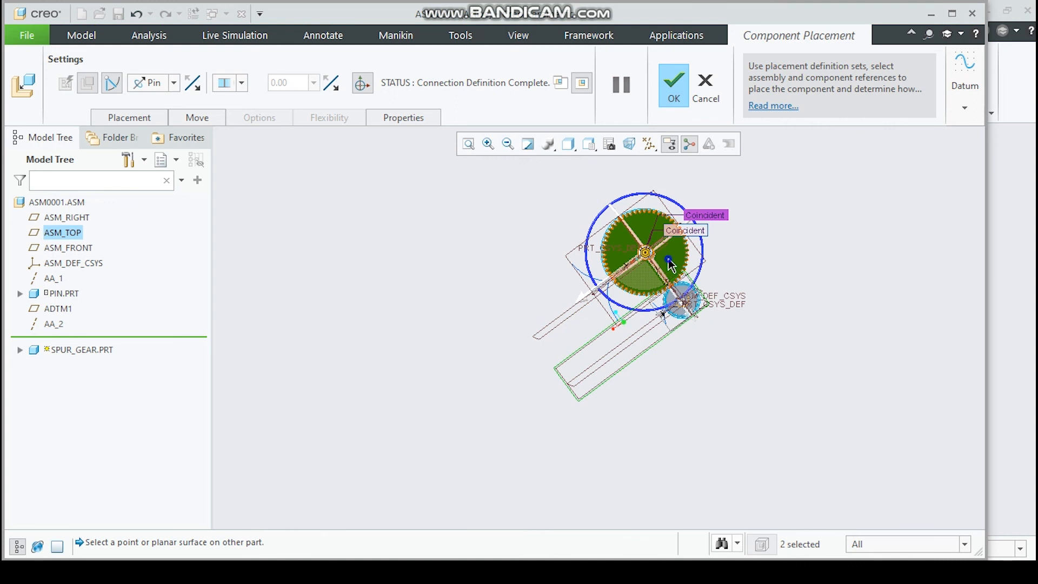
{"action": "scroll", "coordinate": [686, 292], "scroll_direction": "down", "scroll_amount": 6}
{"action": "scroll", "coordinate": [659, 271], "scroll_direction": "up", "scroll_amount": 6}
{"action": "middle_click_drag", "start_coordinate": [642, 384], "coordinate": [719, 374]}
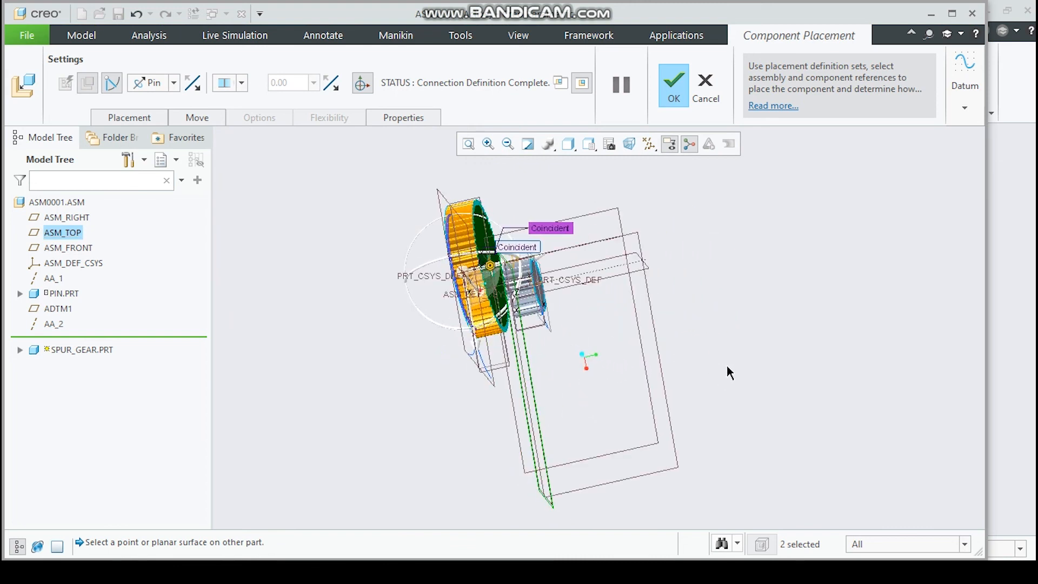
{"action": "key", "text": "ctrl+z"}
{"action": "middle_click_drag", "start_coordinate": [561, 332], "coordinate": [495, 352]}
{"action": "scroll", "coordinate": [627, 257], "scroll_direction": "up", "scroll_amount": 5}
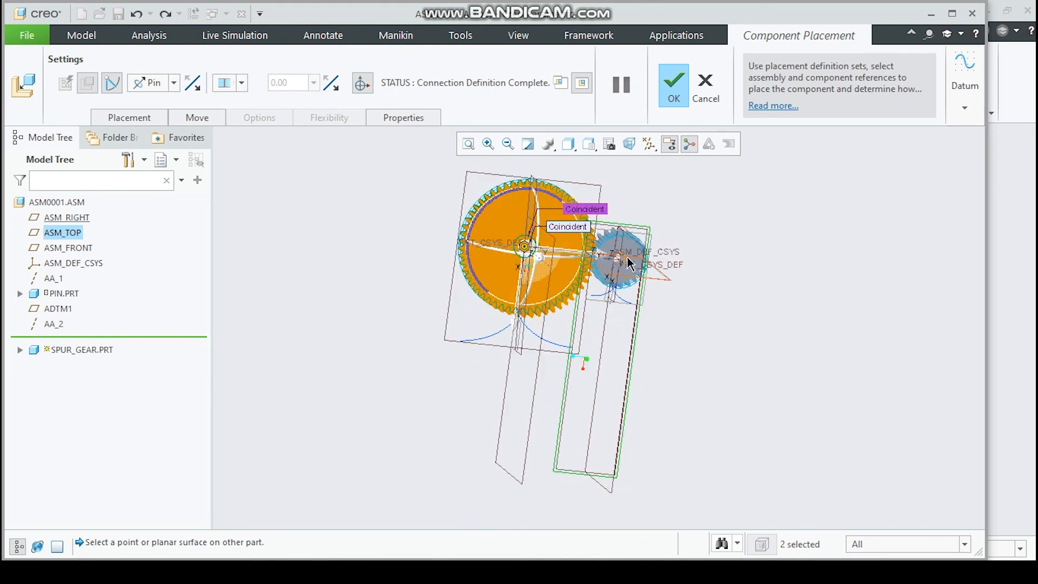
{"action": "middle_click_drag", "start_coordinate": [570, 269], "coordinate": [563, 279]}
{"action": "left_click_drag", "start_coordinate": [454, 272], "coordinate": [453, 267]}
{"action": "scroll", "coordinate": [566, 280], "scroll_direction": "up", "scroll_amount": 5}
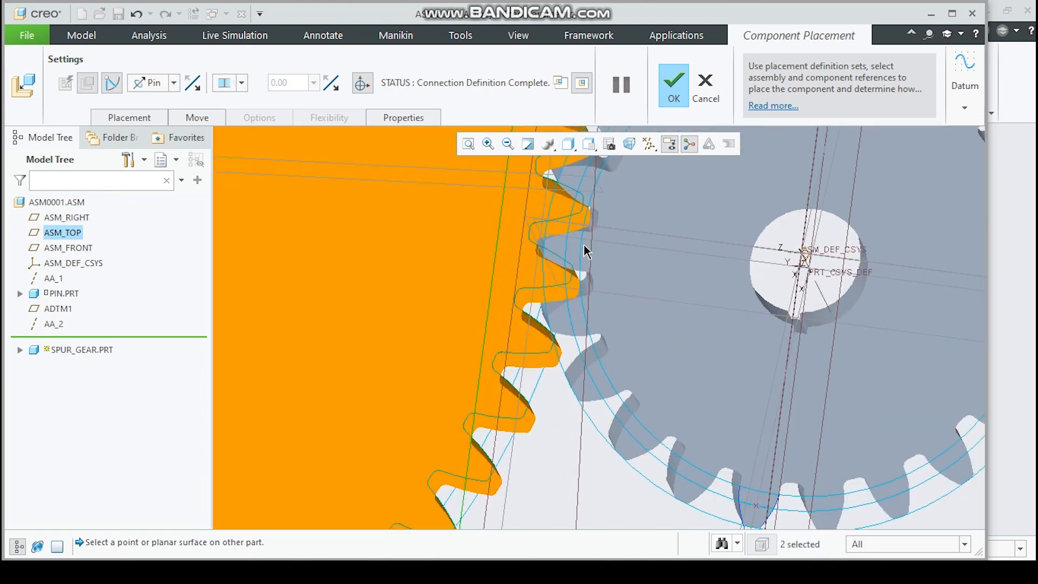
{"action": "scroll", "coordinate": [614, 320], "scroll_direction": "down", "scroll_amount": 4}
{"action": "middle_click_drag", "start_coordinate": [601, 280], "coordinate": [607, 267]}
{"action": "left_click", "coordinate": [673, 96]}
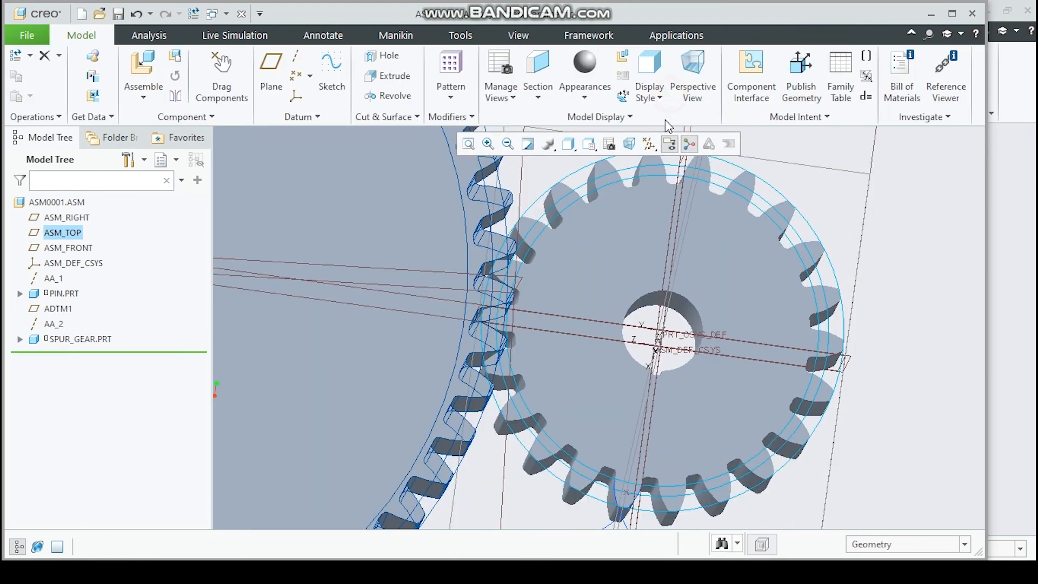
Step: Turn on perspective view and switch the assembly to the Mechanism application
{"action": "scroll", "coordinate": [609, 324], "scroll_direction": "down", "scroll_amount": 5}
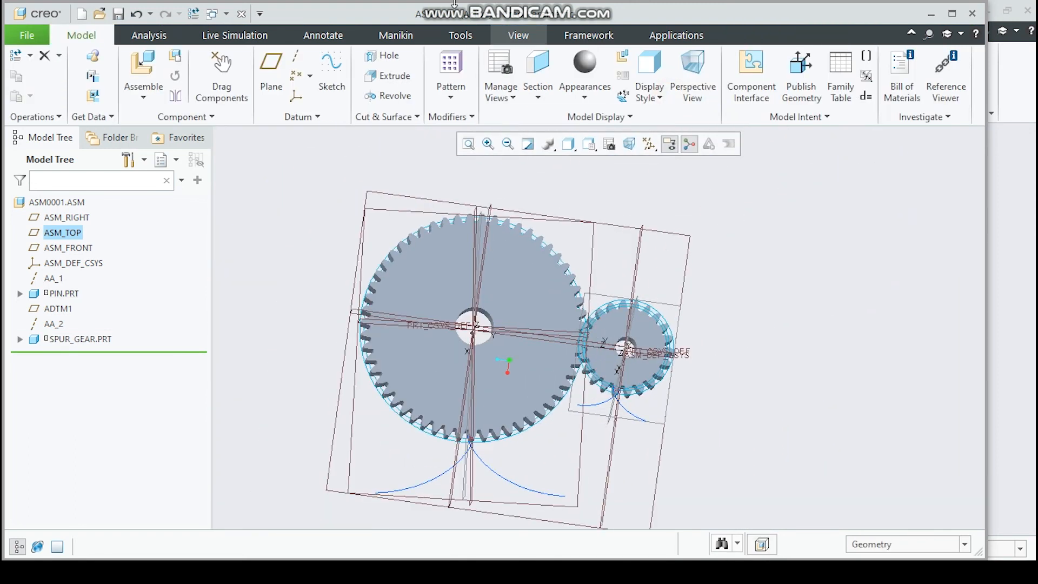
{"action": "left_click", "coordinate": [688, 58]}
{"action": "left_click", "coordinate": [682, 36]}
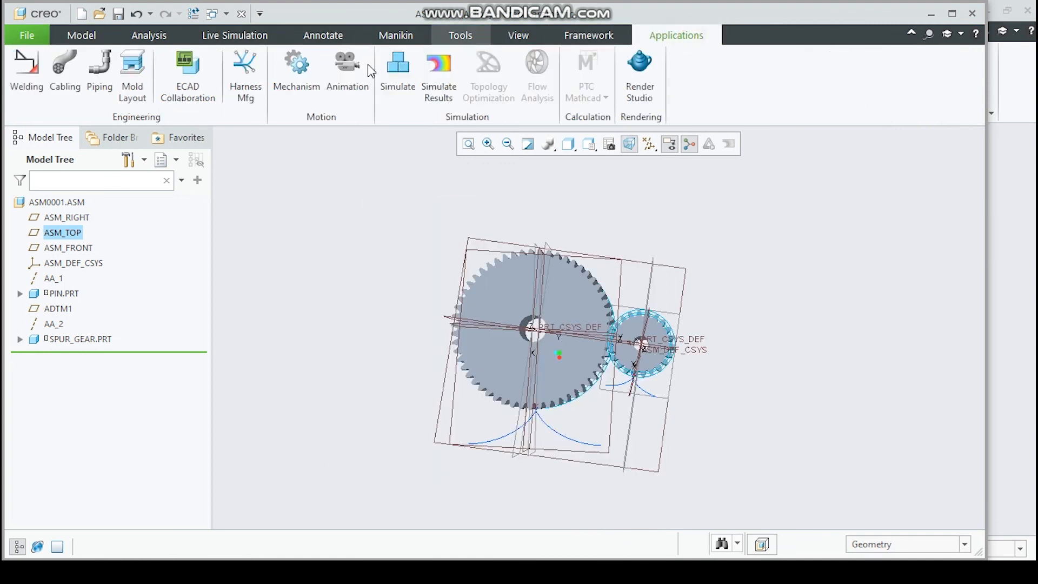
{"action": "left_click", "coordinate": [301, 68]}
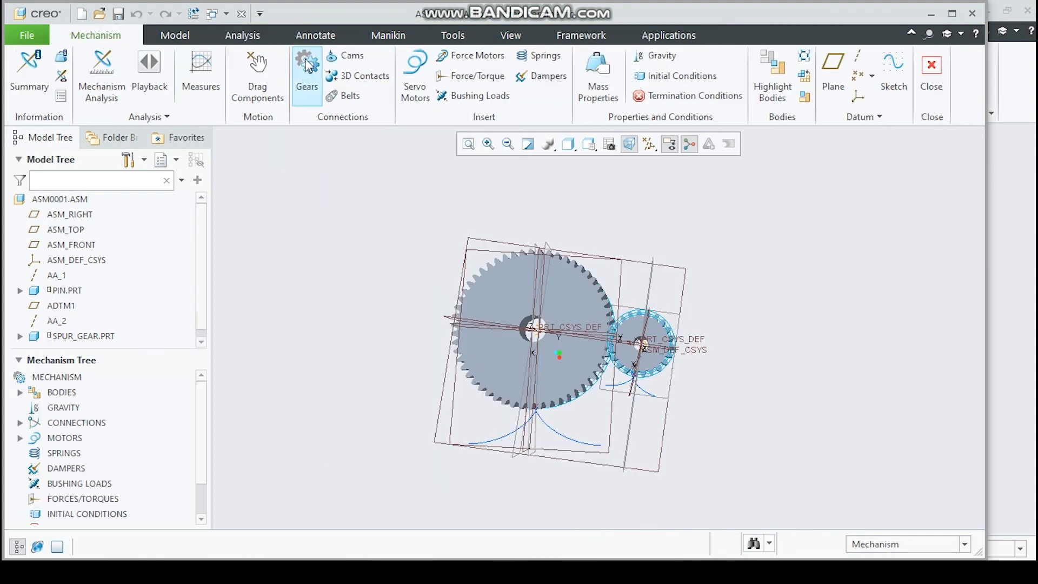
Step: Start a Spur gear pair with the large gear's pin axis as Gear1 and a pitch circle diameter of 6.88 in
{"action": "left_click", "coordinate": [307, 65]}
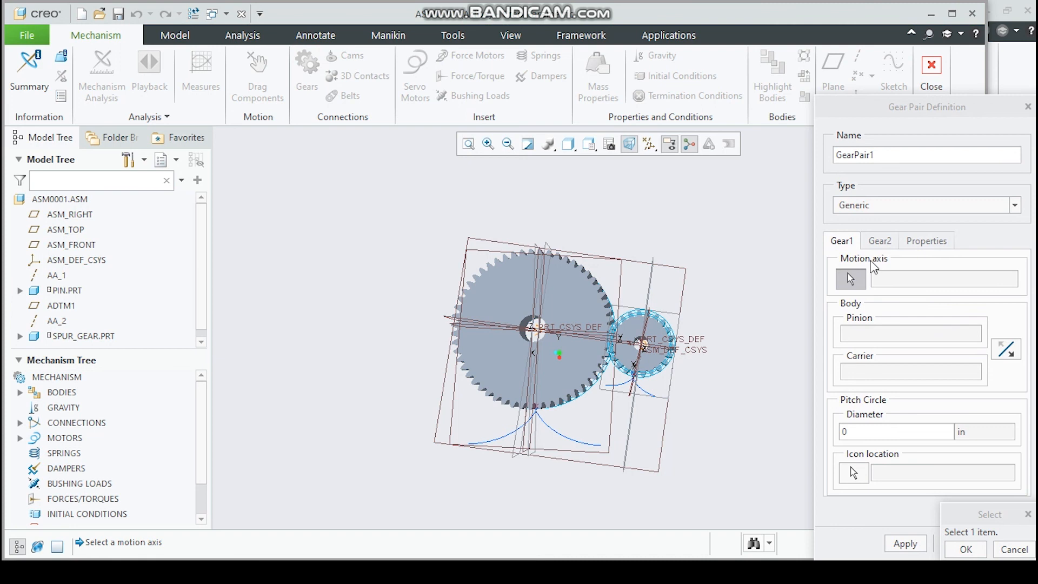
{"action": "left_click", "coordinate": [1015, 205]}
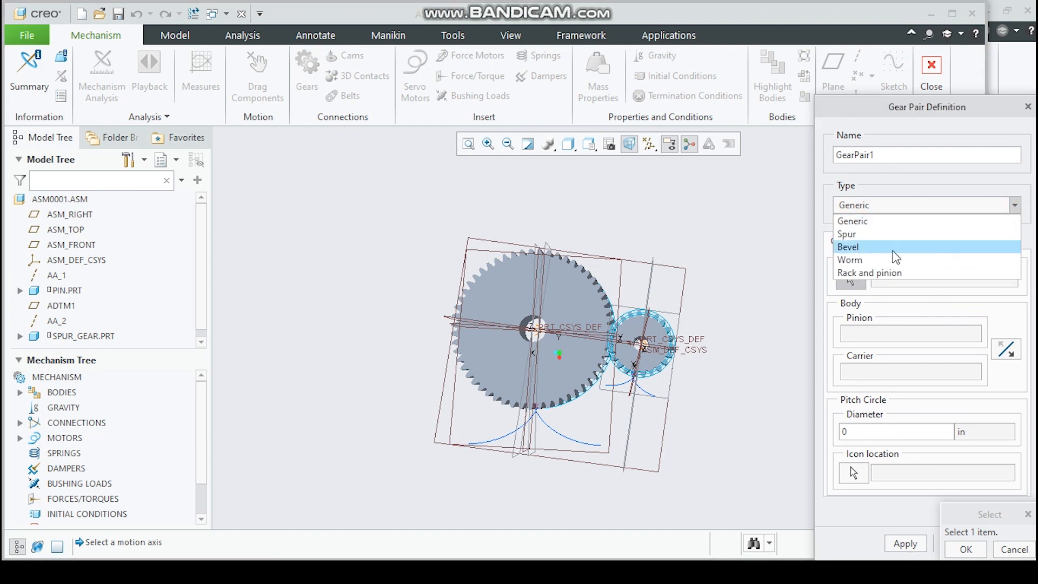
{"action": "left_click", "coordinate": [887, 234]}
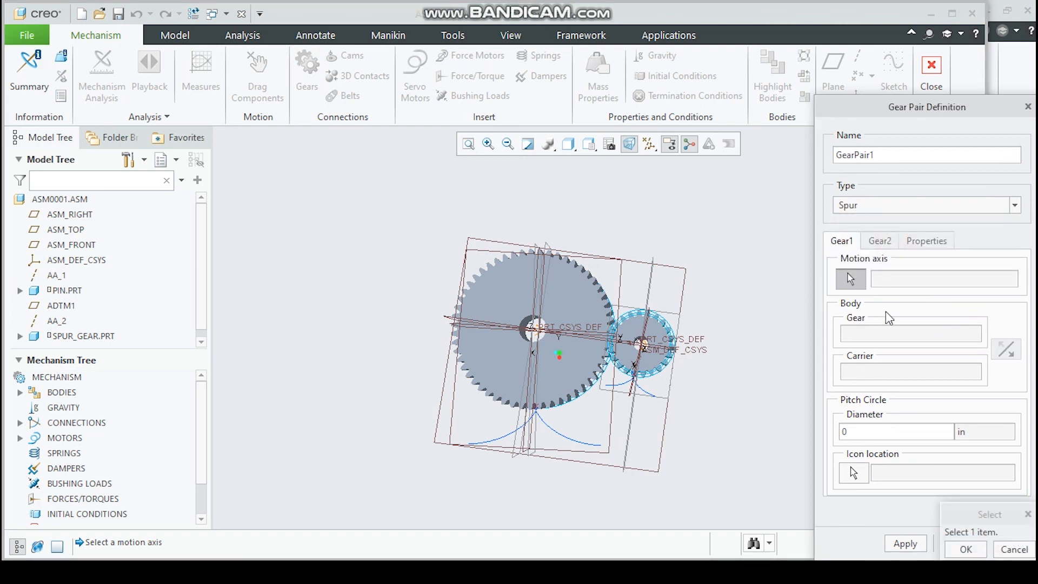
{"action": "left_click", "coordinate": [538, 335]}
{"action": "left_click", "coordinate": [859, 431]}
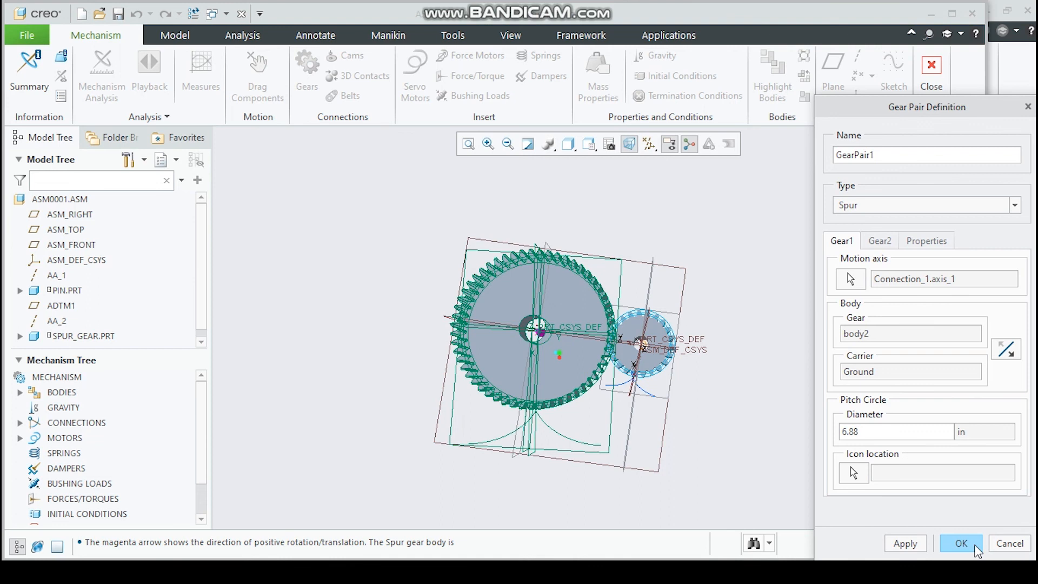
Step: Assign the pinion's pin axis as the Gear2 motion axis and confirm the gear pair definition
{"action": "left_click", "coordinate": [888, 243]}
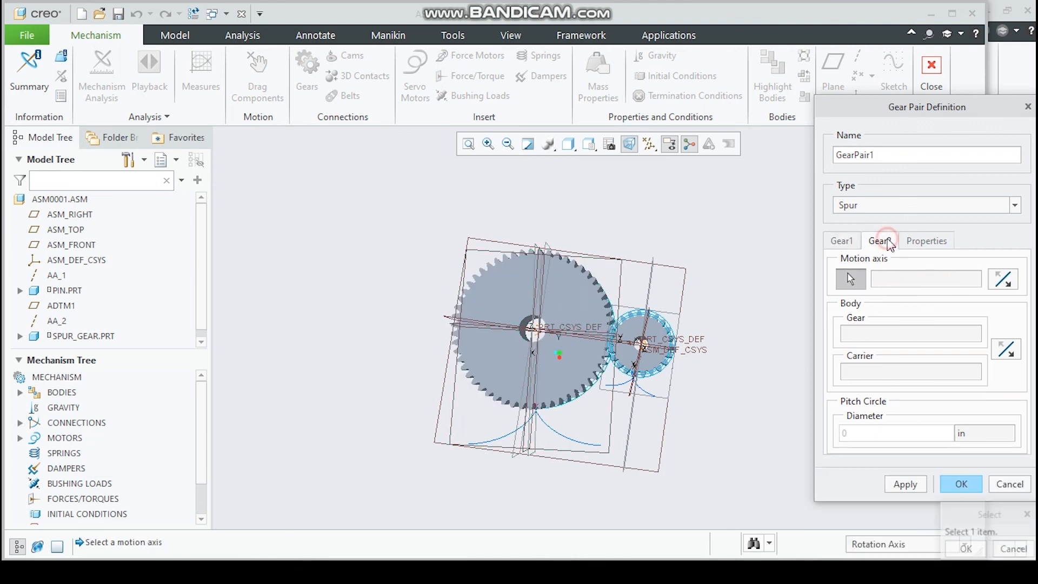
{"action": "left_click", "coordinate": [646, 347]}
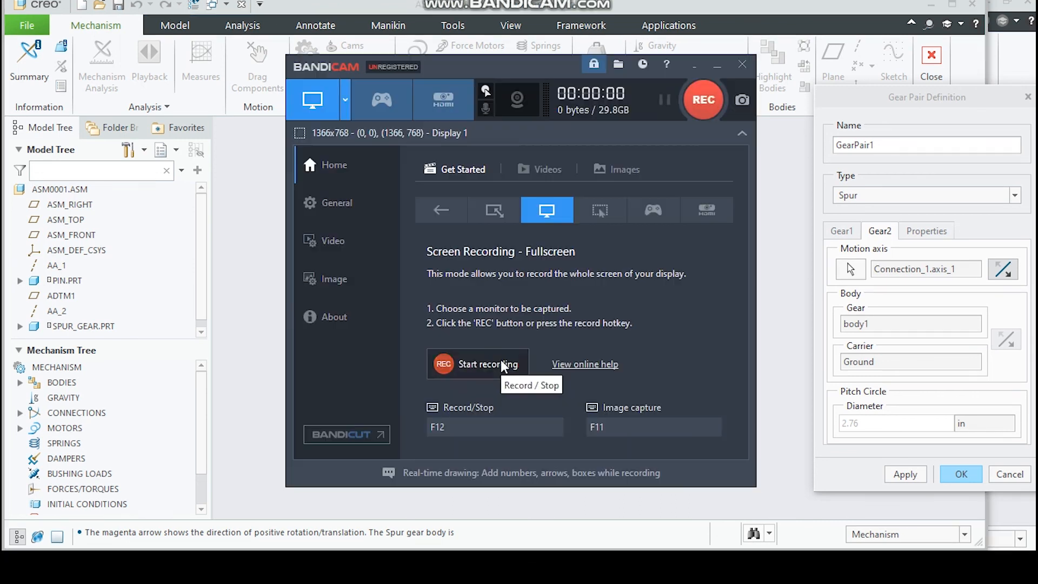
{"action": "left_click", "coordinate": [770, 344]}
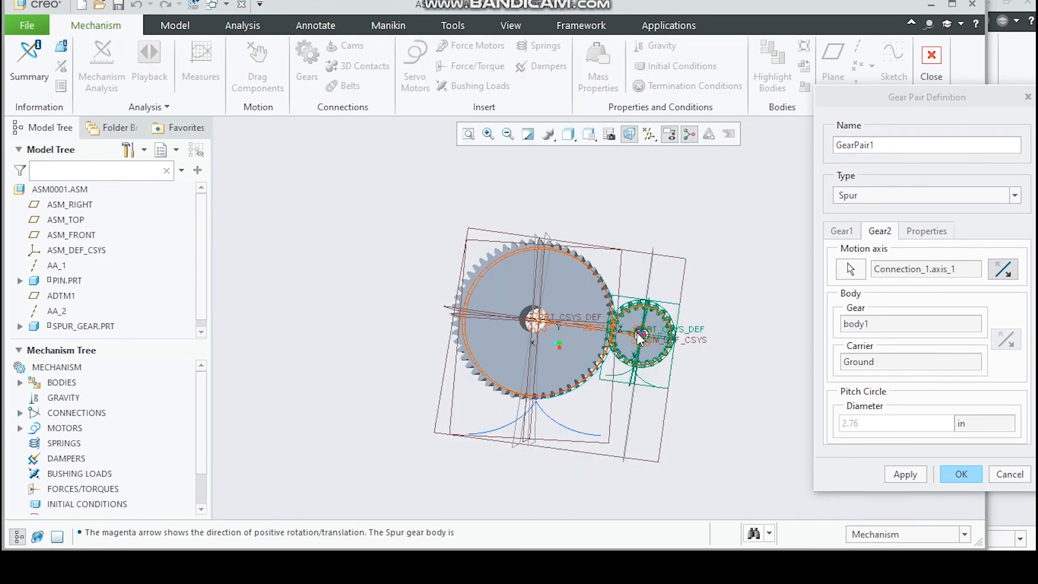
{"action": "left_click", "coordinate": [902, 473]}
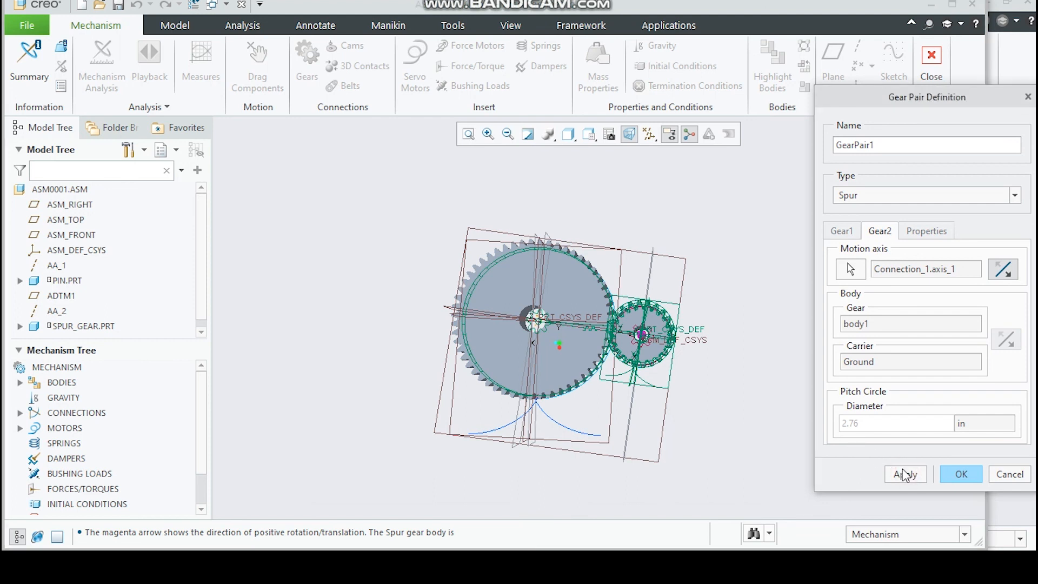
{"action": "left_click", "coordinate": [960, 474]}
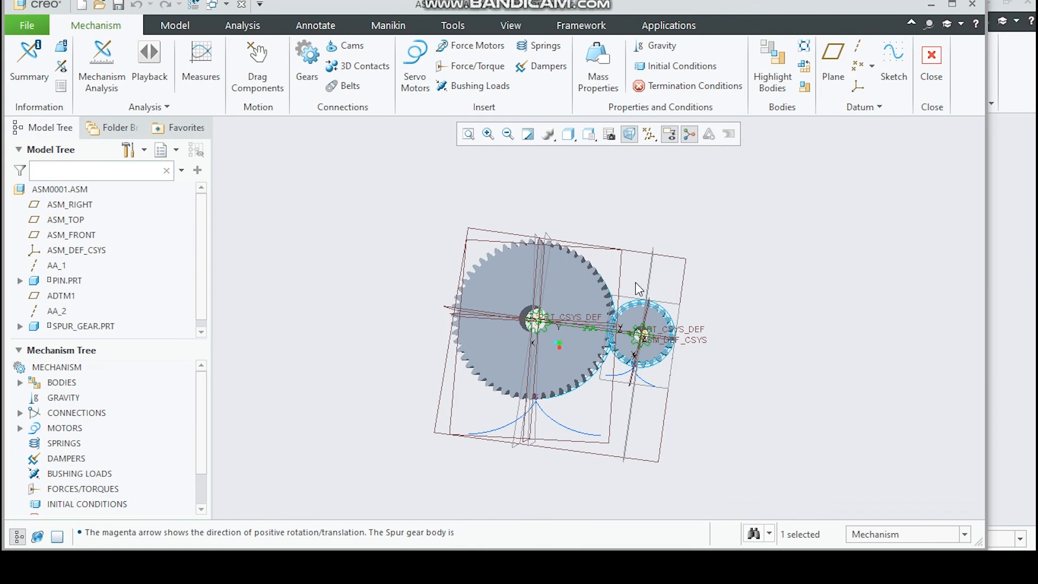
Step: Rotate the large gear with Drag Components to test the motion of the gear pair
{"action": "left_click", "coordinate": [557, 293]}
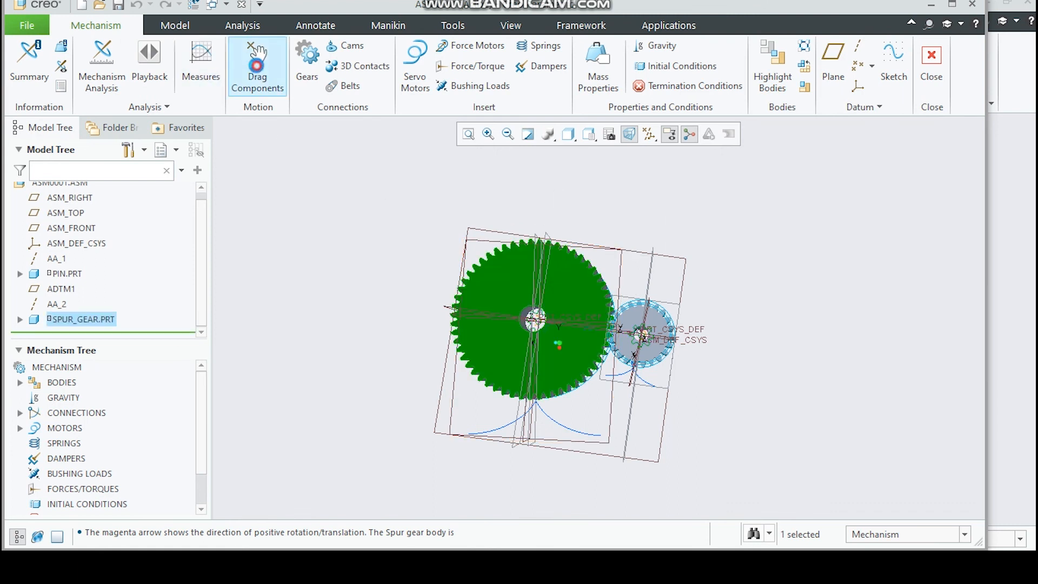
{"action": "left_click", "coordinate": [257, 65]}
{"action": "left_click", "coordinate": [573, 277]}
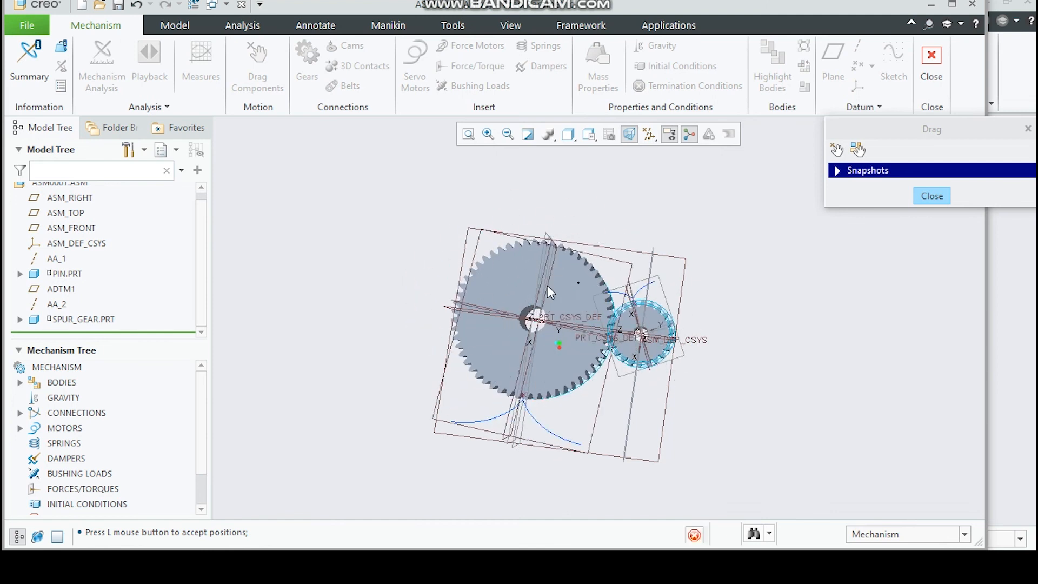
{"action": "left_click", "coordinate": [498, 334]}
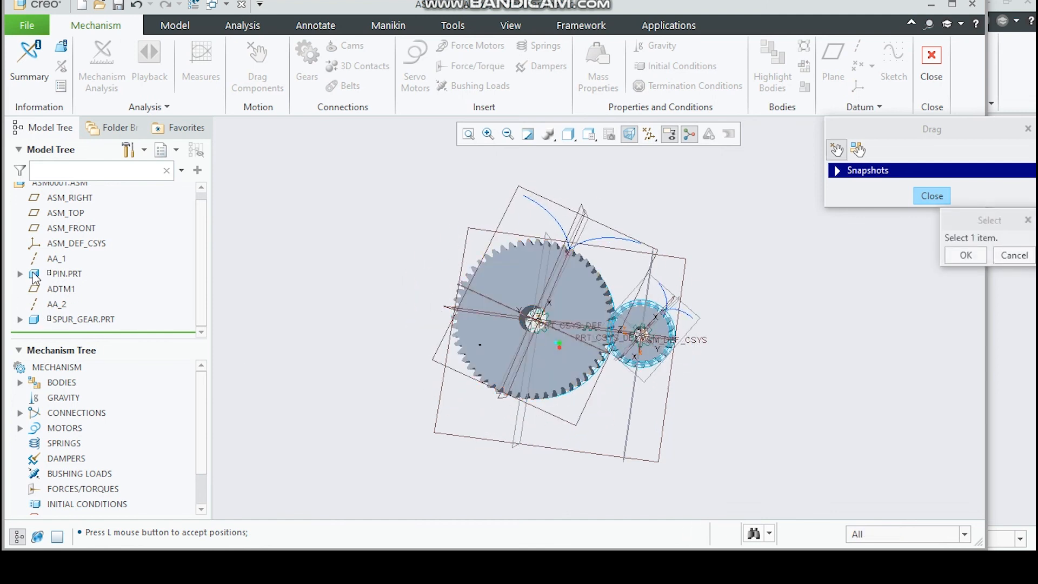
Step: Expand the features of PIN.PRT and select its Sketch 1
{"action": "scroll", "coordinate": [34, 282], "scroll_direction": "up", "scroll_amount": 1}
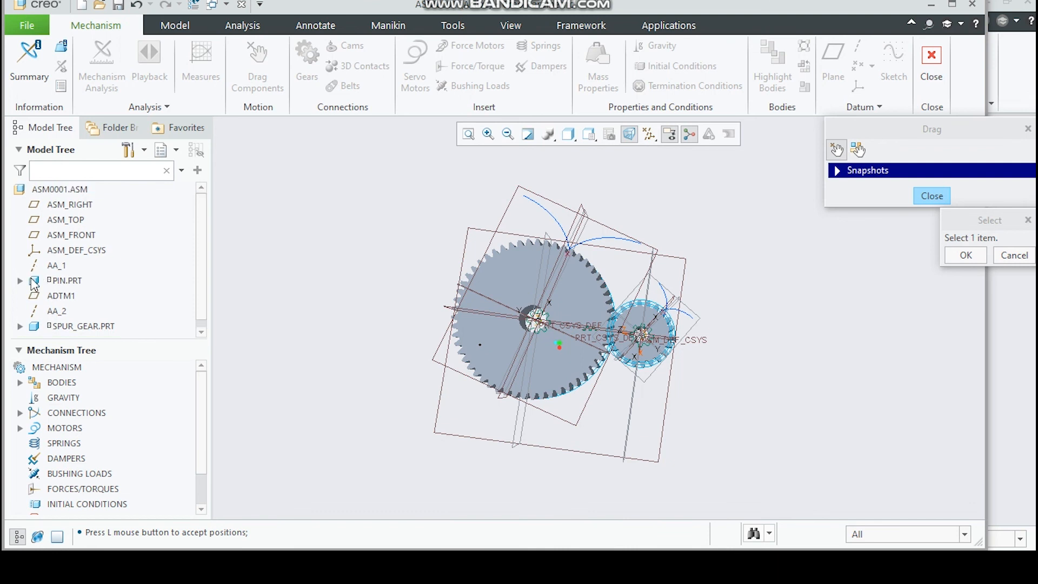
{"action": "left_click", "coordinate": [19, 281]}
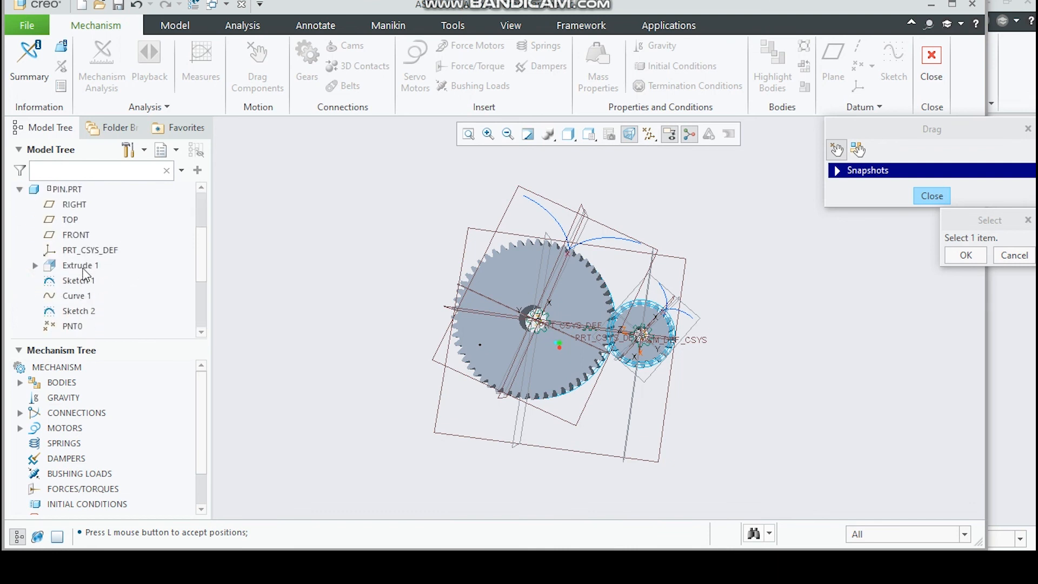
{"action": "left_click", "coordinate": [83, 269]}
{"action": "left_click", "coordinate": [82, 281]}
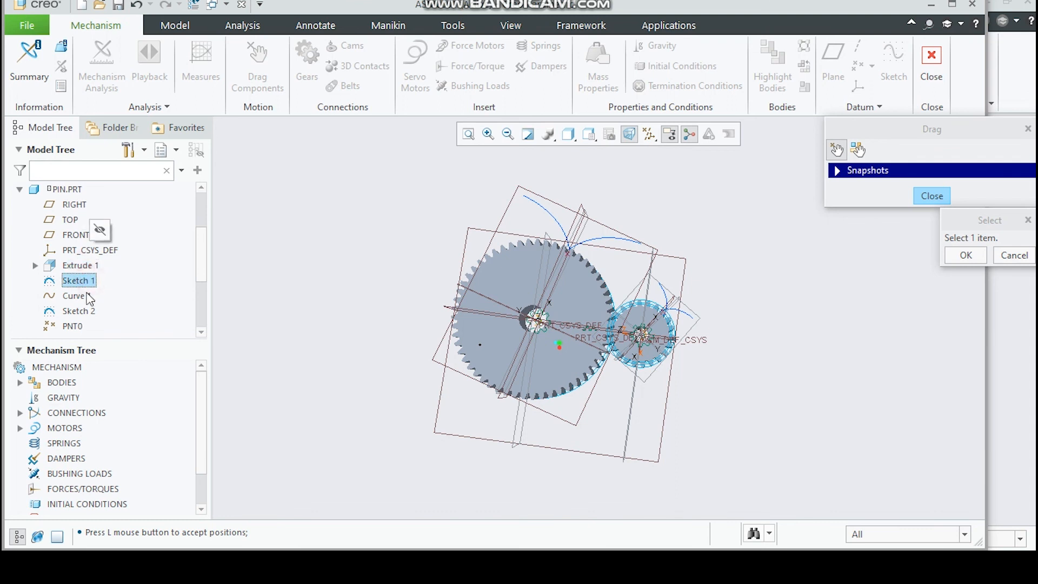